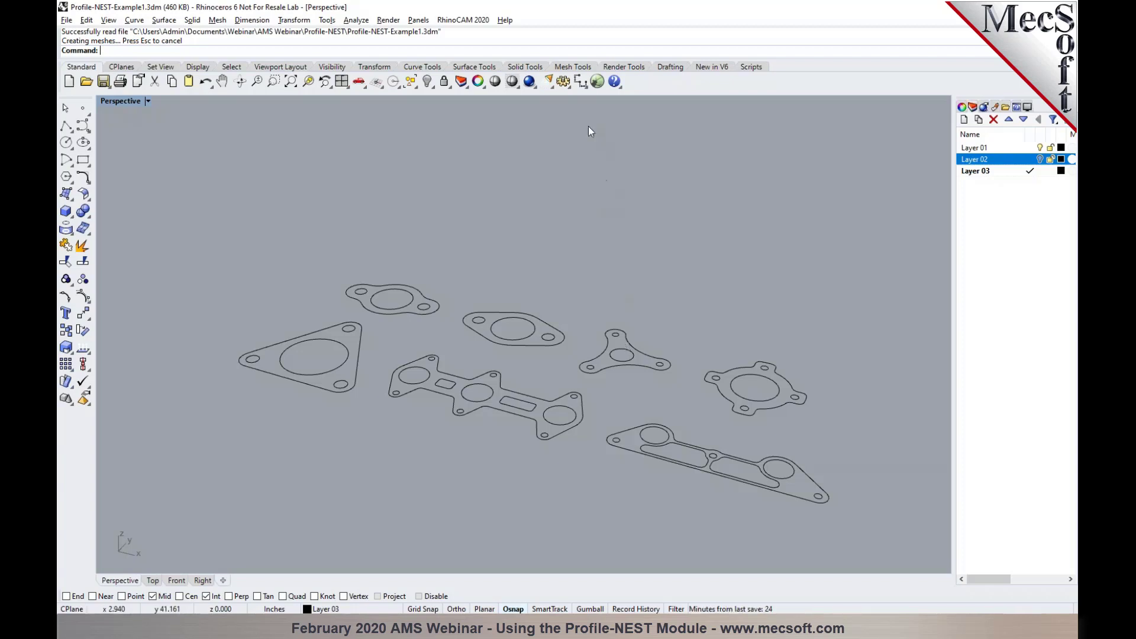
# Open the RhinoCAM NEST module for the gasket profiles, keeping True Shape Nesting as the nesting type
pyautogui.click(457, 21)
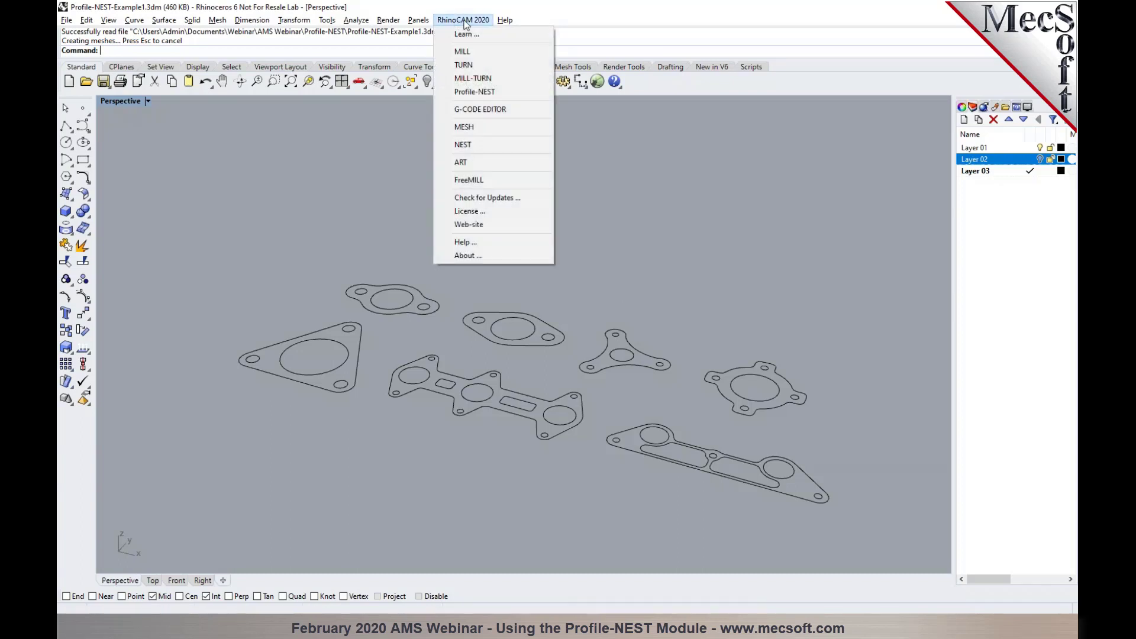
pyautogui.click(449, 145)
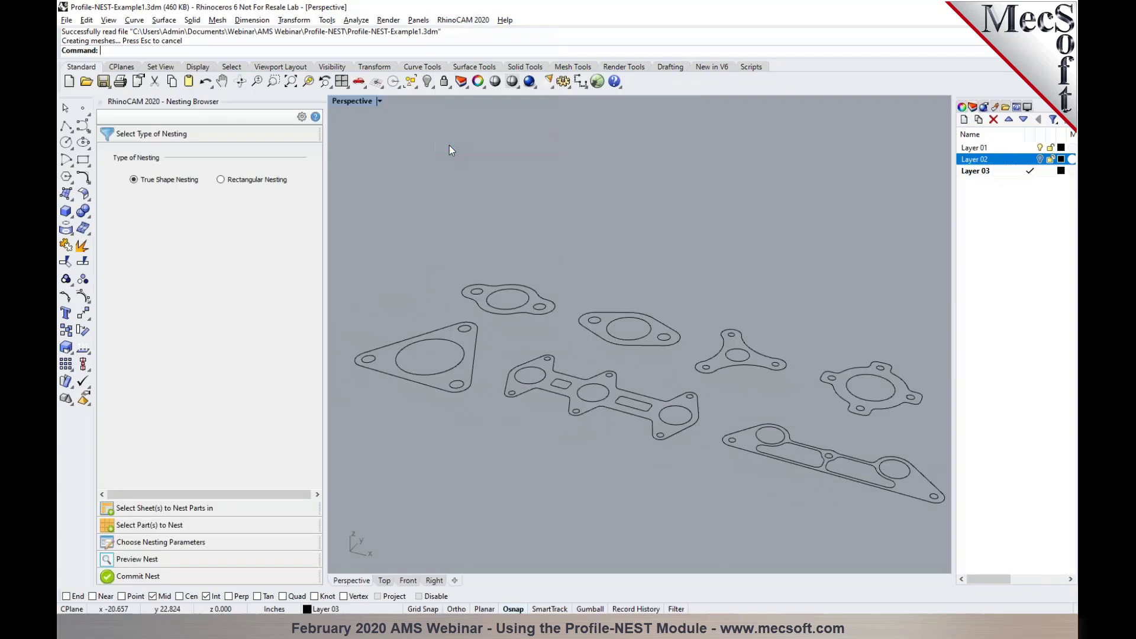
pyautogui.scroll(-3, 429, 403)
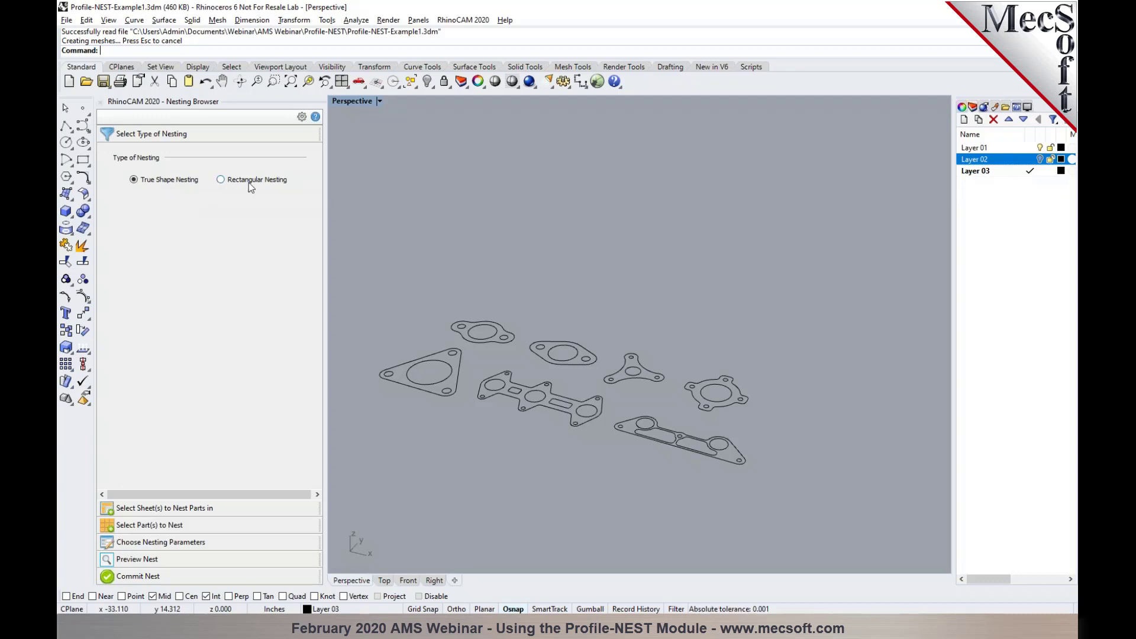
pyautogui.scroll(5, 448, 319)
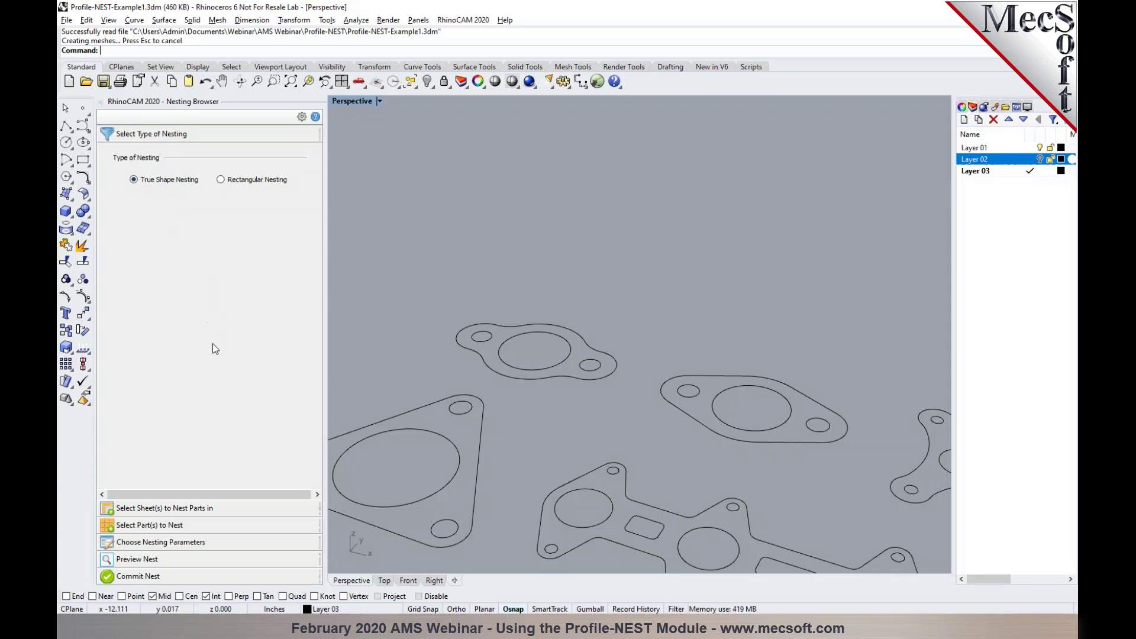
# Go to the sheet selection stage and show the sheet definition parameters
pyautogui.click(168, 509)
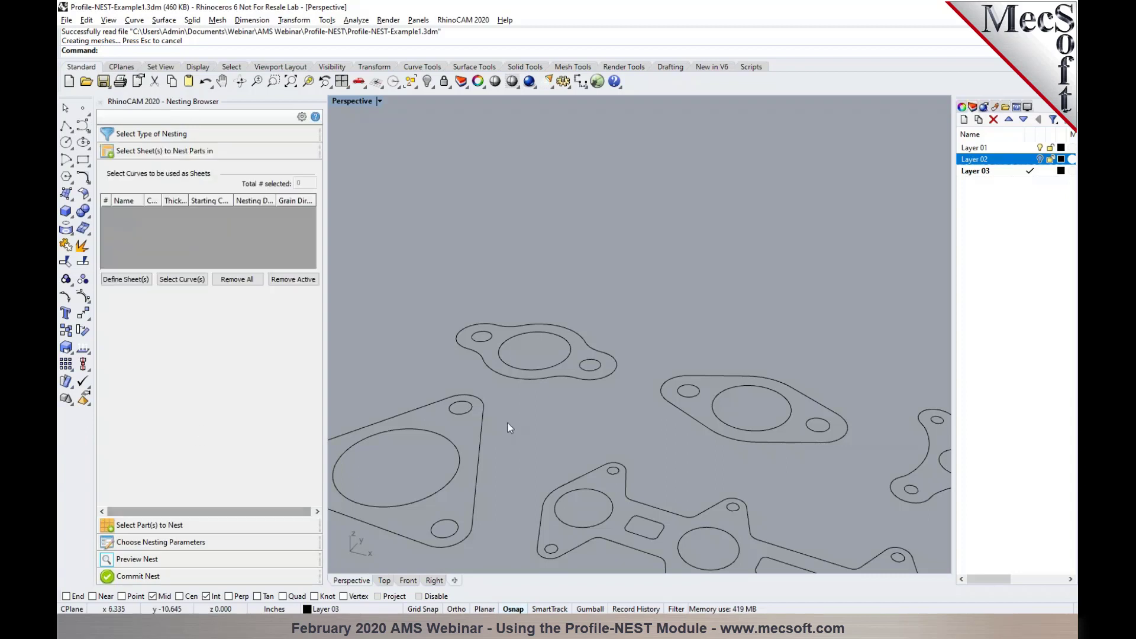
pyautogui.scroll(-5, 524, 367)
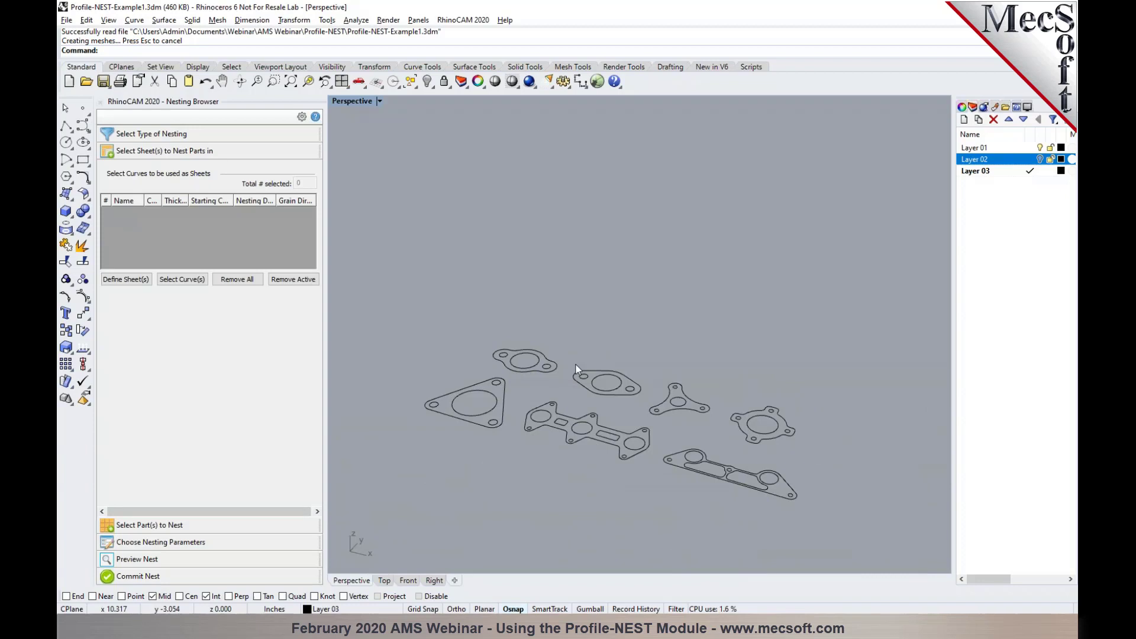
pyautogui.click(133, 280)
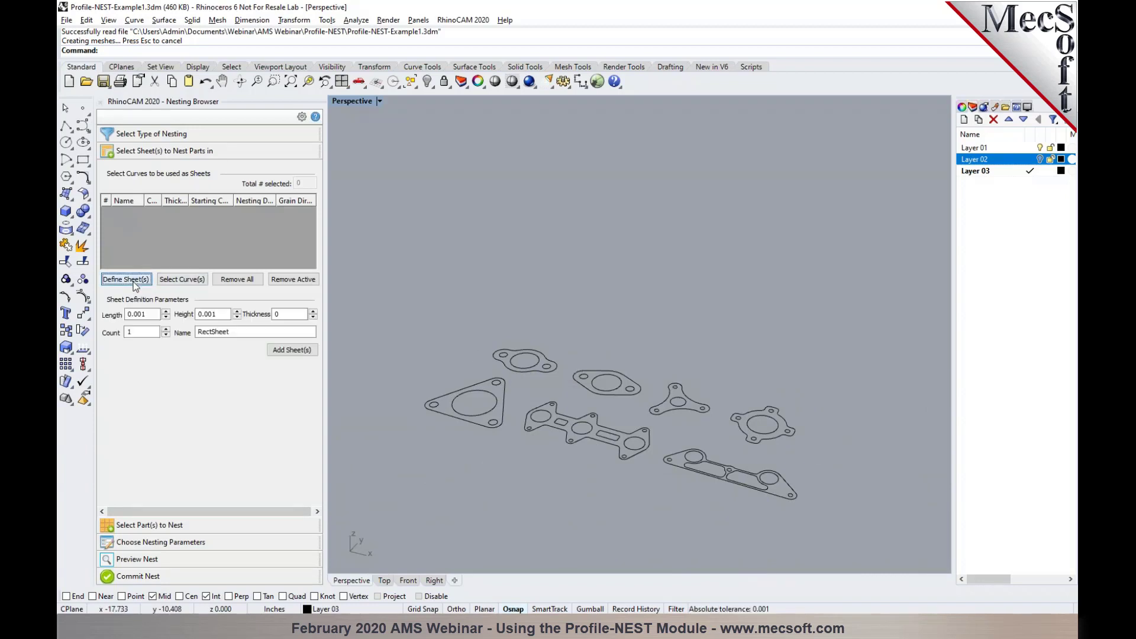
pyautogui.moveTo(151, 314); pyautogui.dragTo(124, 314)
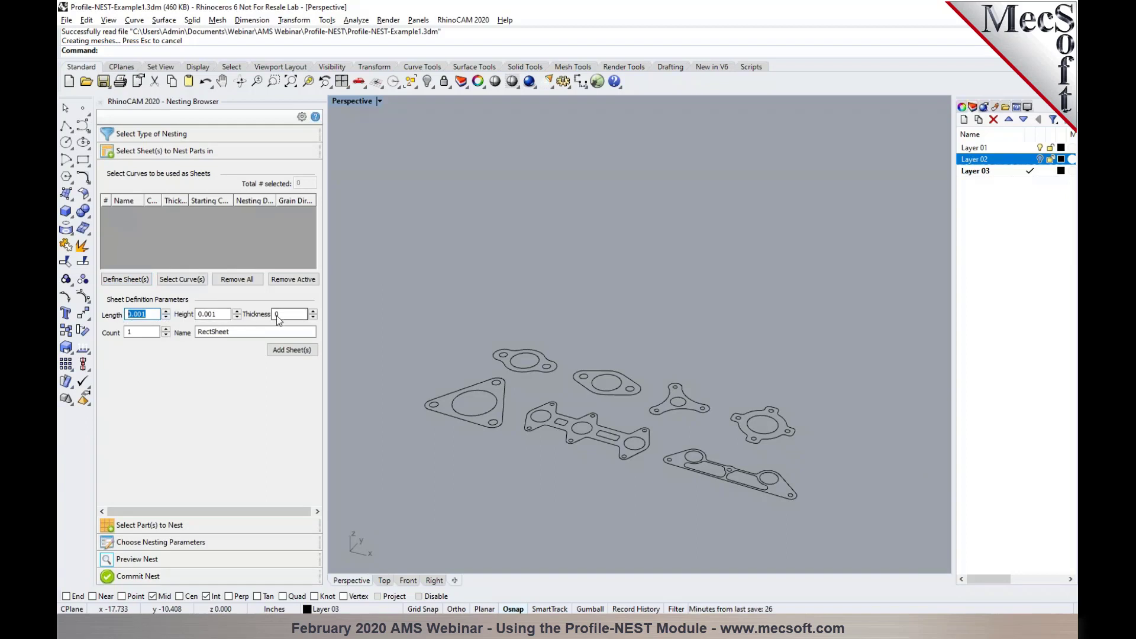
pyautogui.click(448, 313)
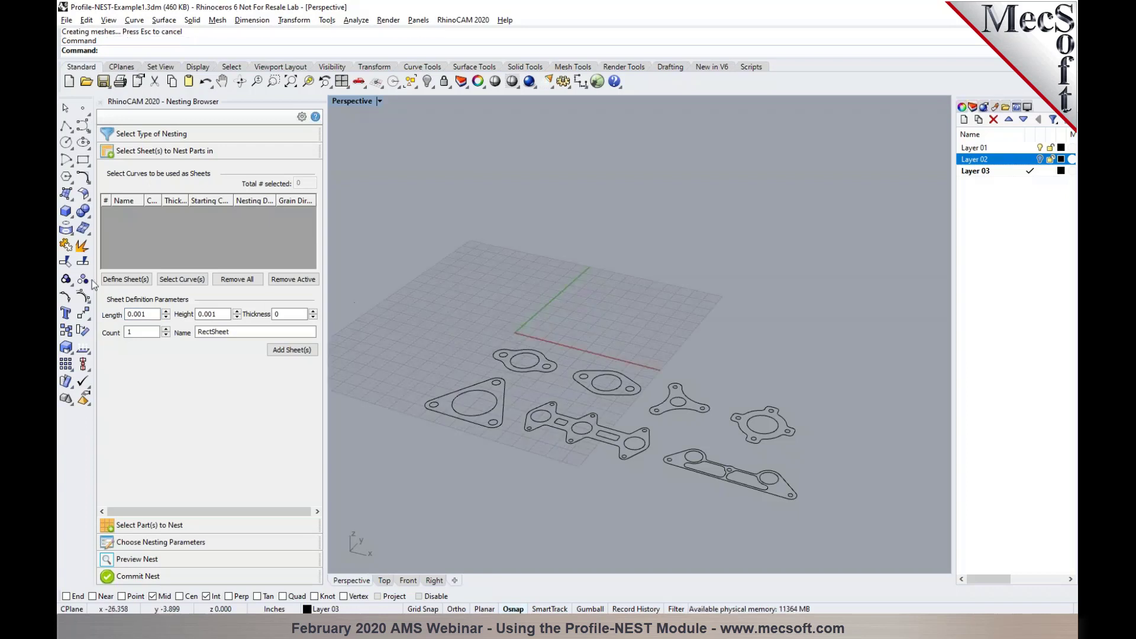
# Draw a 48 by 48 inch square with the Rectangle command, starting at the origin
pyautogui.click(83, 160)
pyautogui.scroll(3, 481, 289)
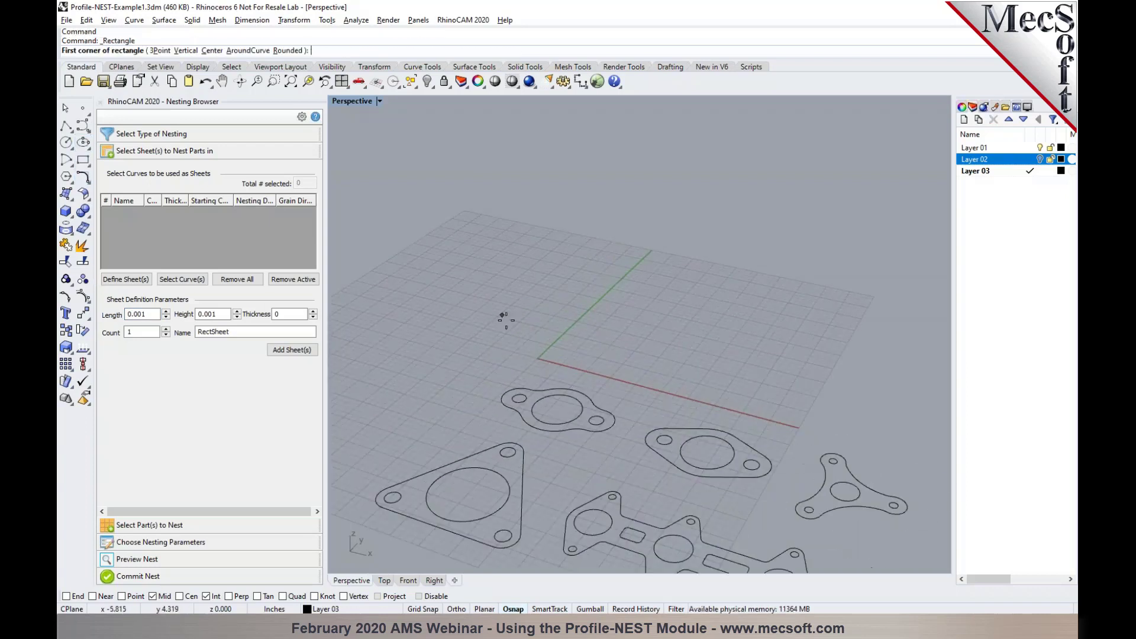
pyautogui.write('0')
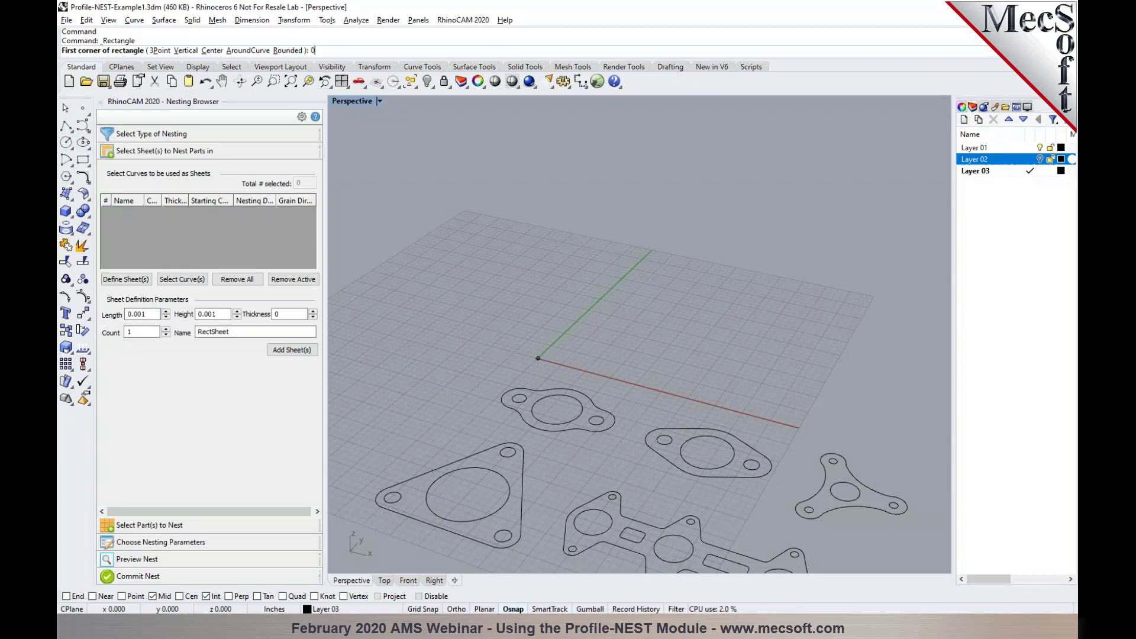
pyautogui.press('Return')
pyautogui.write('1')
pyautogui.press('BackSpace')
pyautogui.write('48')
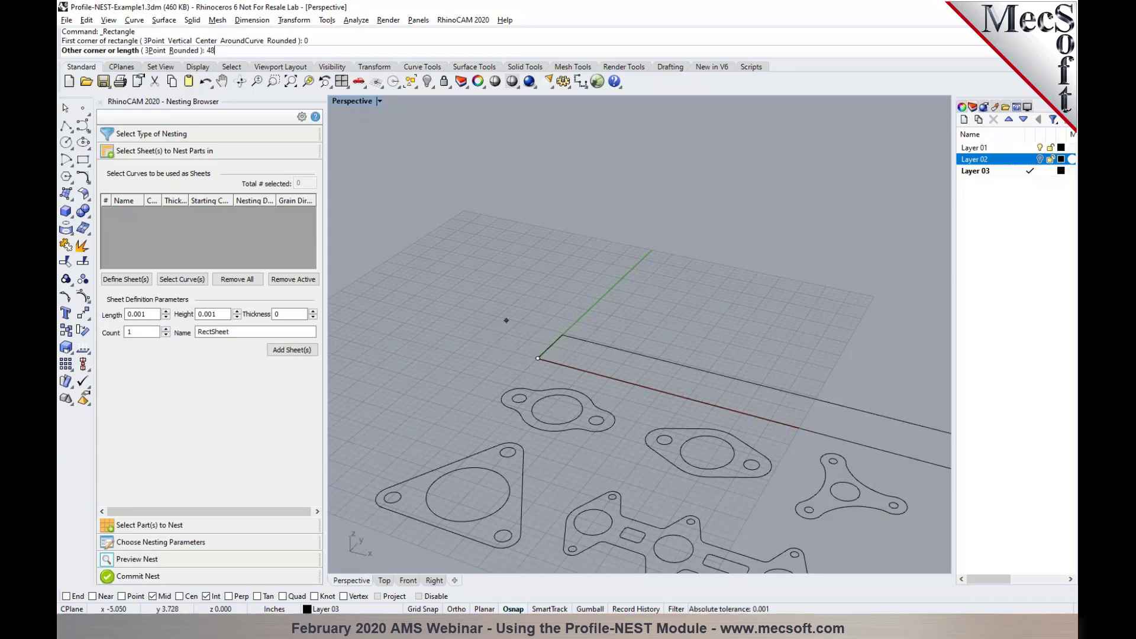
pyautogui.press('Return')
pyautogui.press('Return')
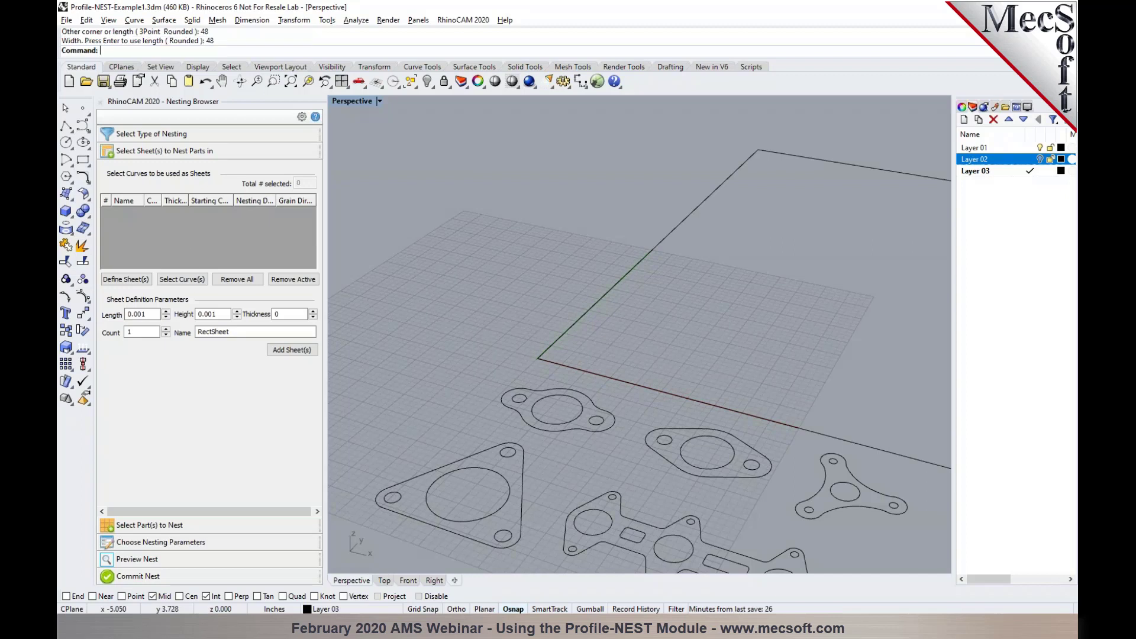
pyautogui.scroll(-5, 492, 321)
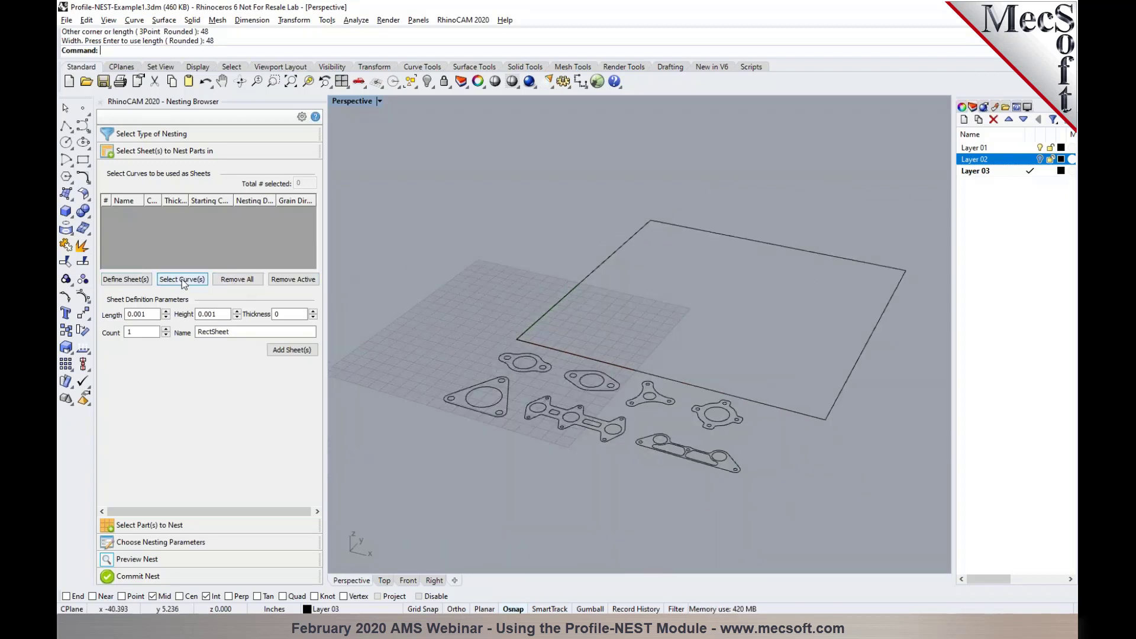
# Add the drawn square curve as the sheet to nest parts in
pyautogui.click(177, 279)
pyautogui.click(534, 324)
pyautogui.rightClick(489, 314)
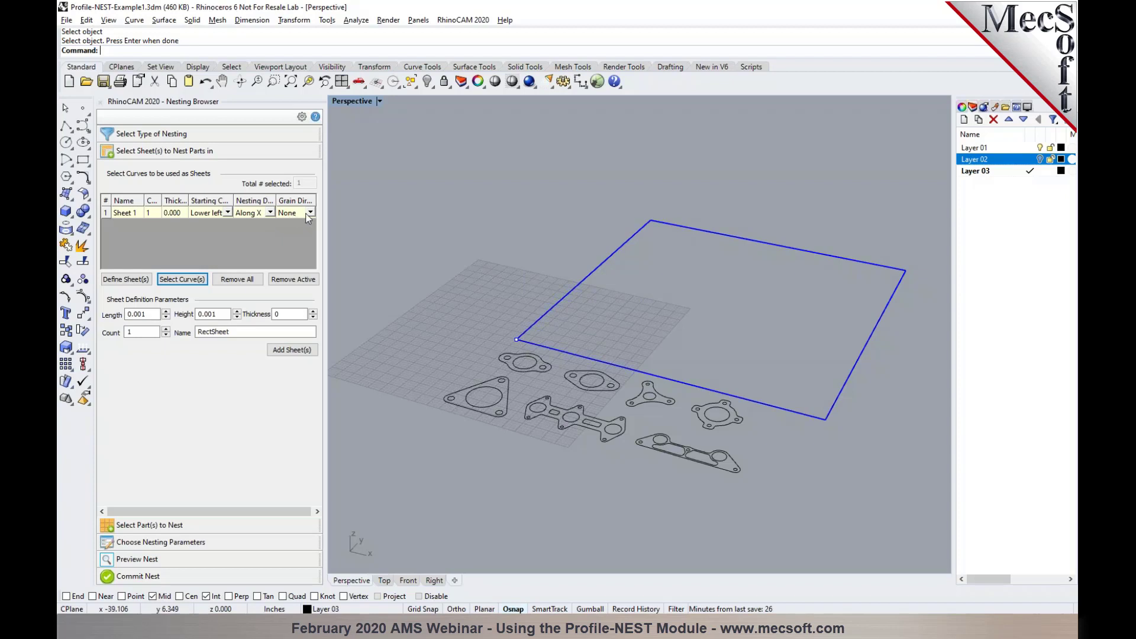
# Select all seven gasket profiles below the sheet, in the Top view, as the parts to nest
pyautogui.click(222, 526)
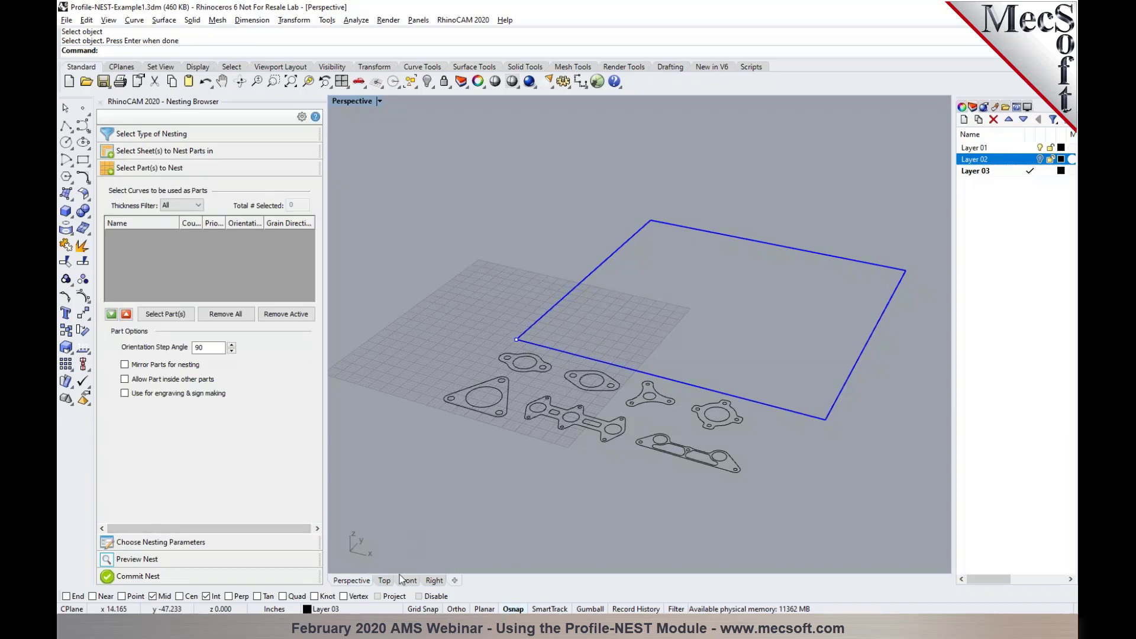
pyautogui.click(383, 580)
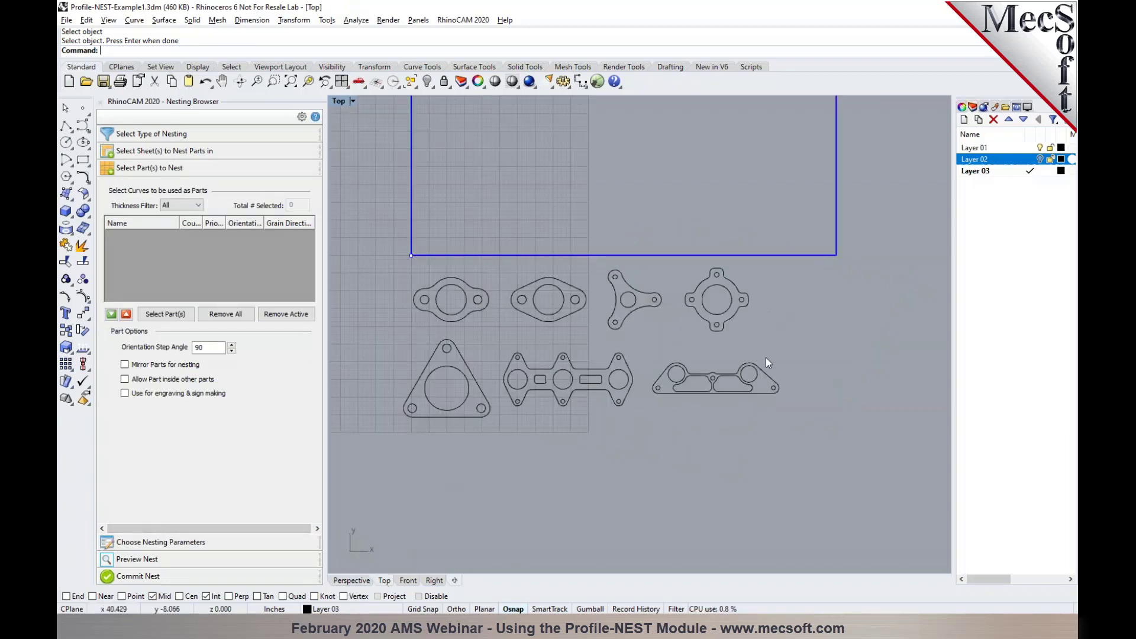
pyautogui.click(181, 320)
pyautogui.moveTo(373, 240); pyautogui.dragTo(806, 460)
pyautogui.rightClick(808, 460)
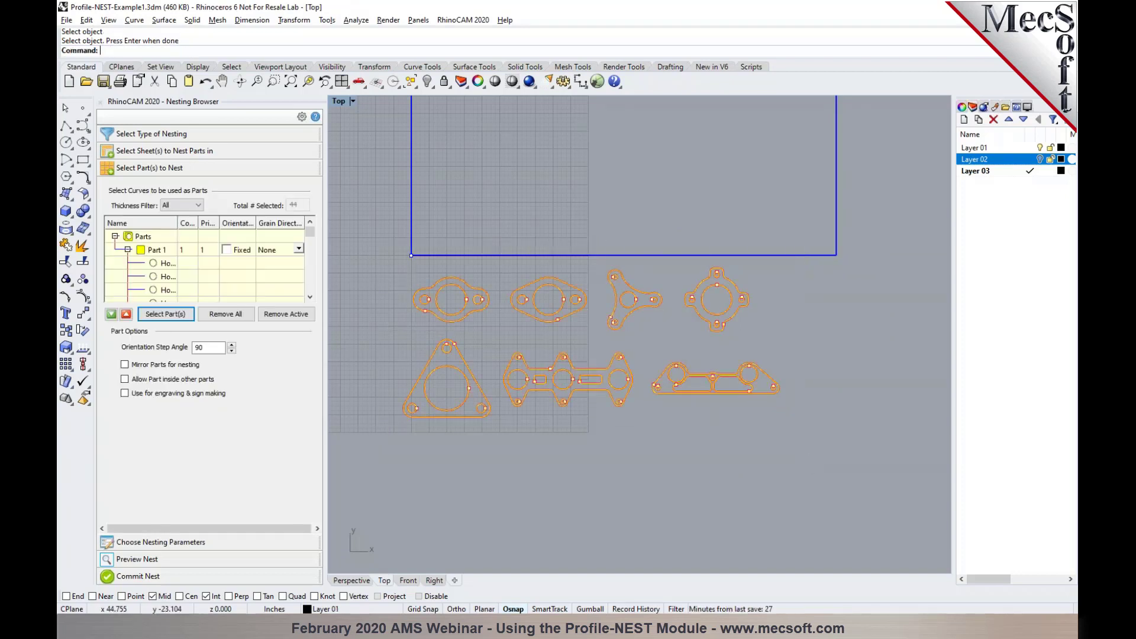
# Examine the list of parts and highlight individual holes of Part 1 in the drawing
pyautogui.click(127, 249)
pyautogui.click(128, 249)
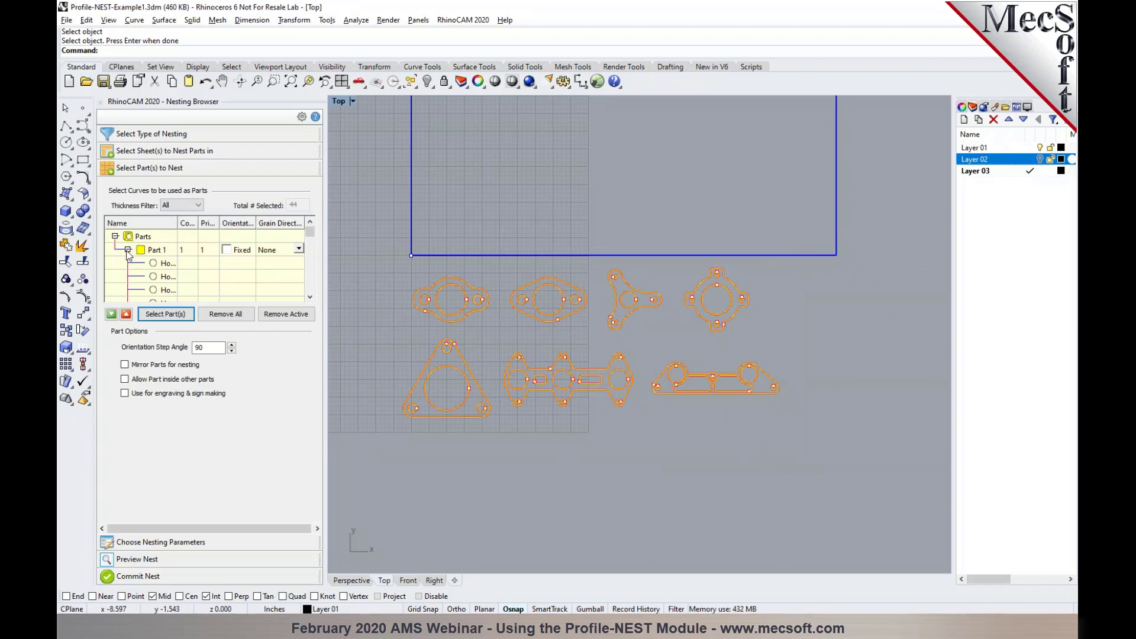
pyautogui.click(169, 265)
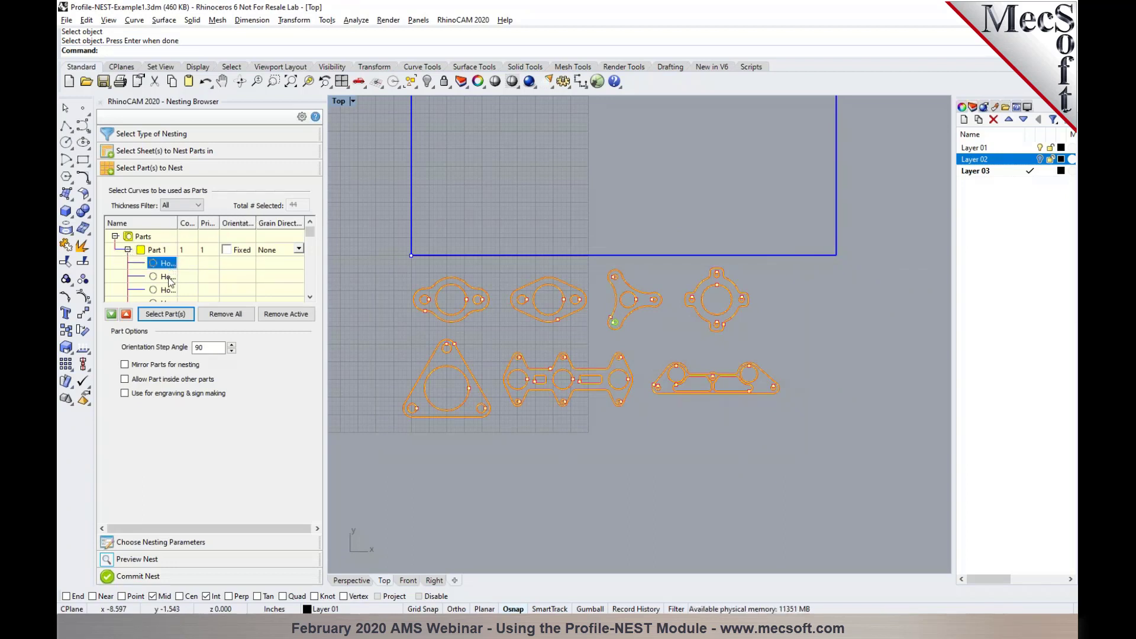
pyautogui.click(168, 277)
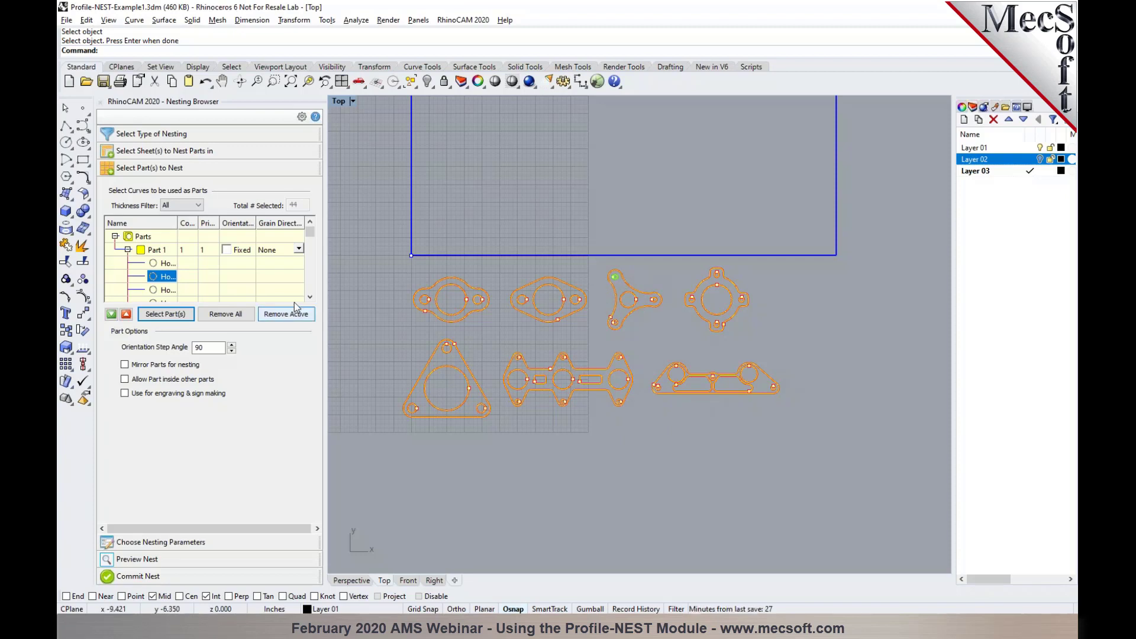
pyautogui.moveTo(310, 232); pyautogui.dragTo(307, 279)
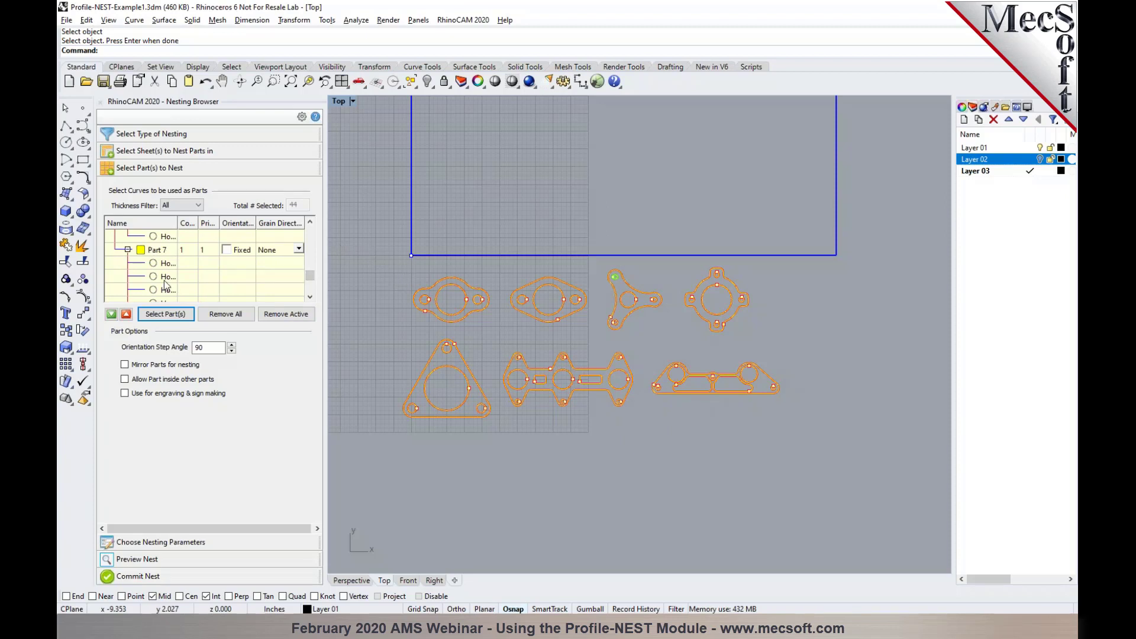
pyautogui.moveTo(310, 276); pyautogui.dragTo(310, 231)
# Set the count of Part 1 to 10 and apply the same count to all parts
pyautogui.click(185, 251)
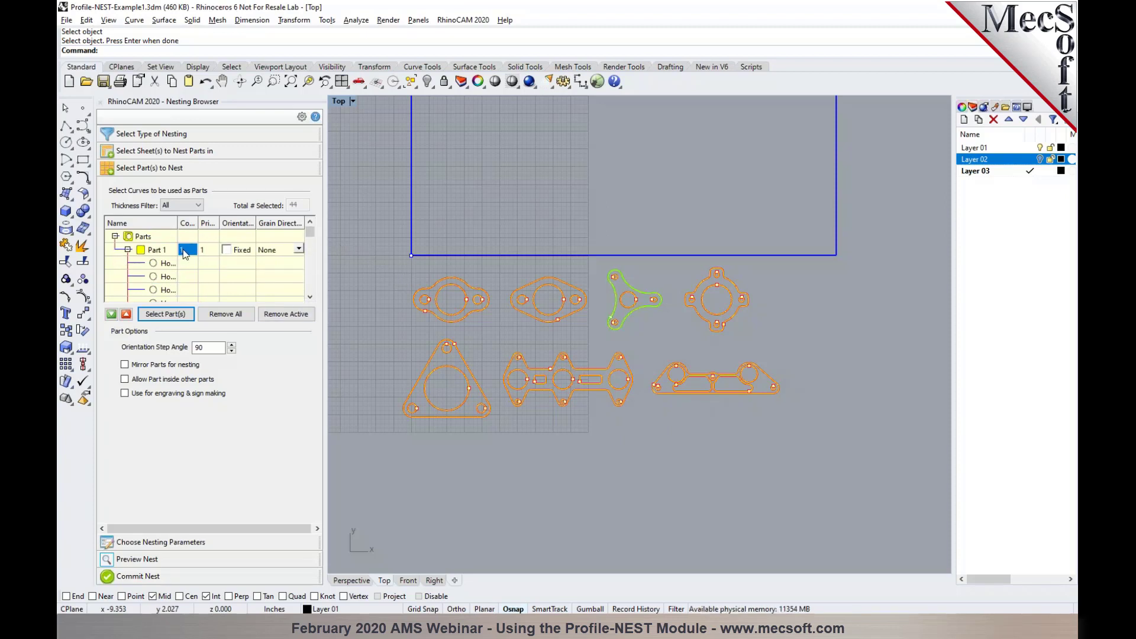
pyautogui.write('0')
pyautogui.click(161, 250)
pyautogui.rightClick(187, 251)
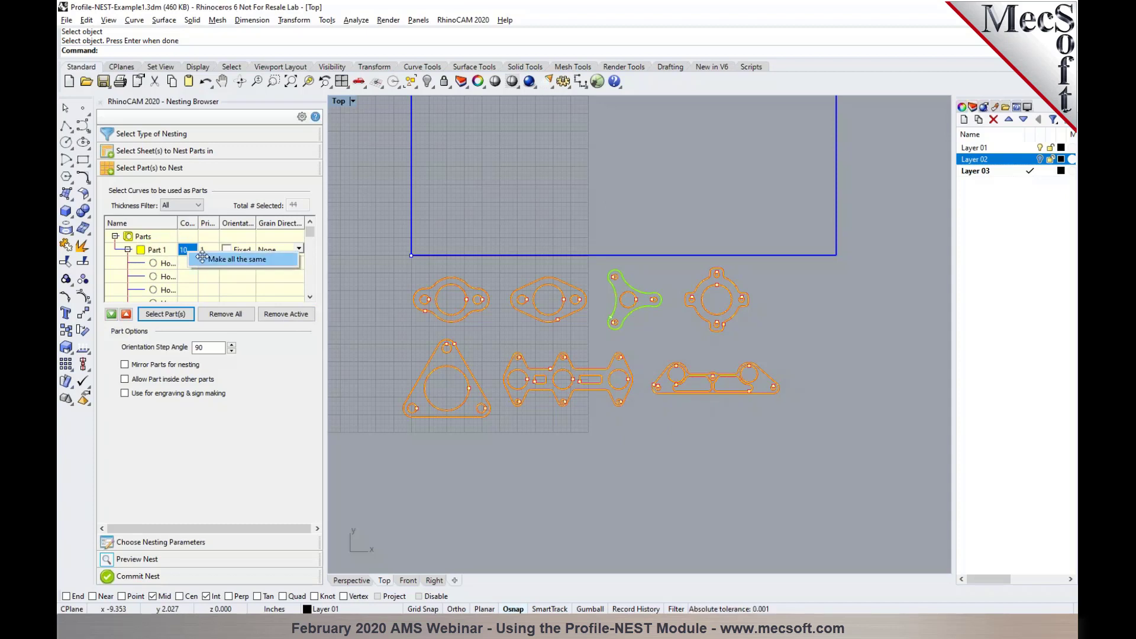
pyautogui.click(201, 257)
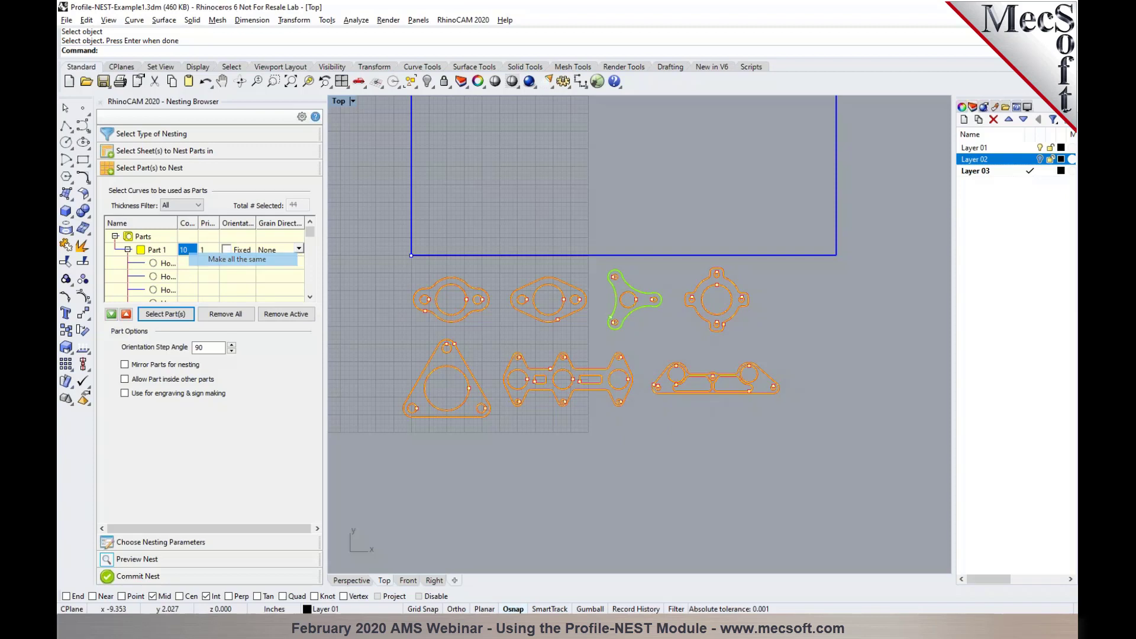
pyautogui.click(128, 249)
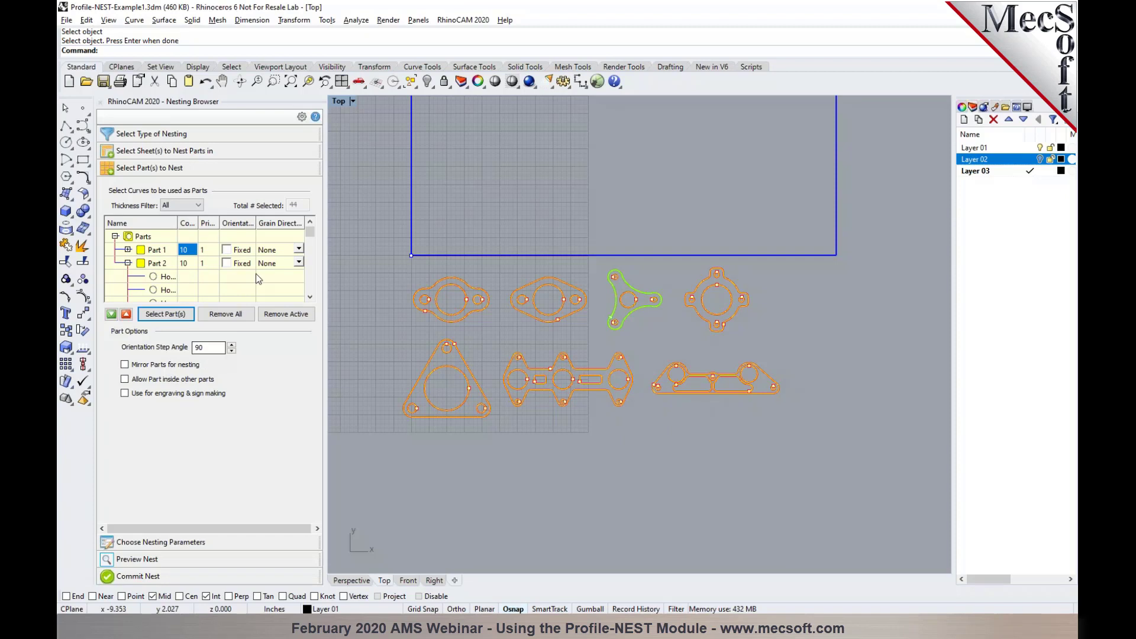
# Set the nesting distance part to part to 0.6 and part to sheet to 0.1
pyautogui.click(209, 541)
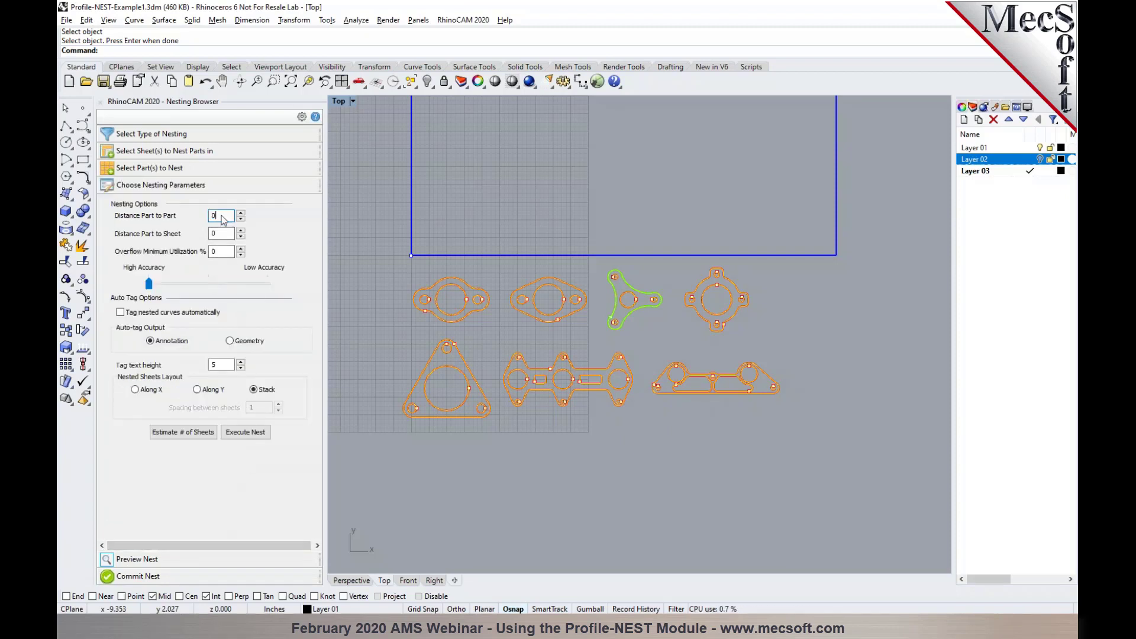
pyautogui.write('.6')
pyautogui.click(224, 234)
pyautogui.click(240, 231)
# Estimate the number of sheets needed and update the sheet count from the estimate
pyautogui.click(198, 436)
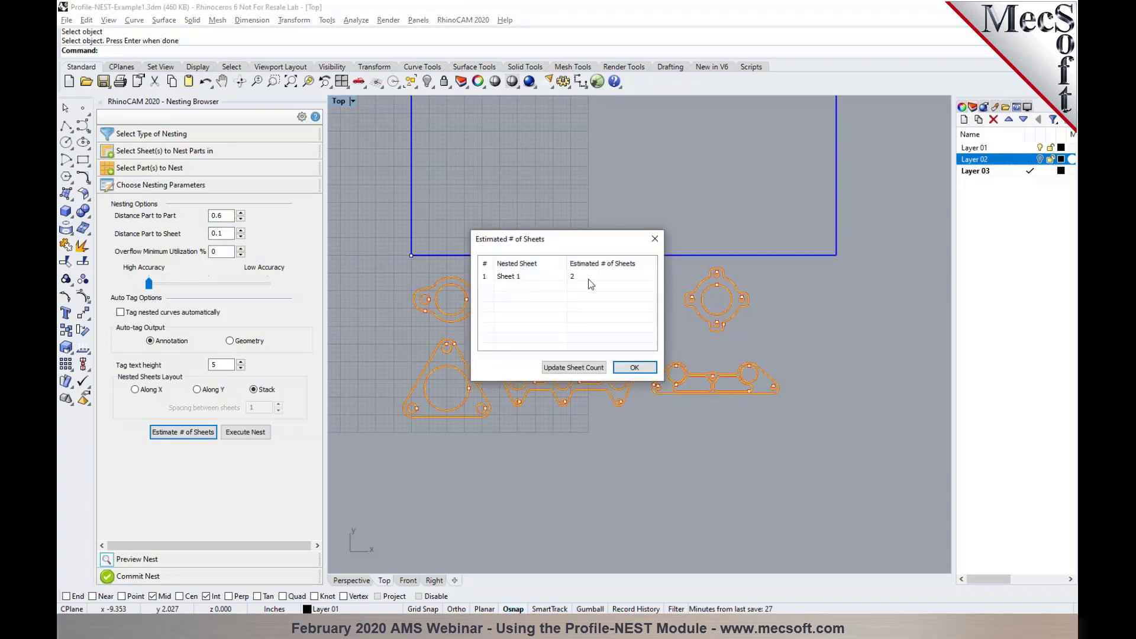
pyautogui.click(596, 370)
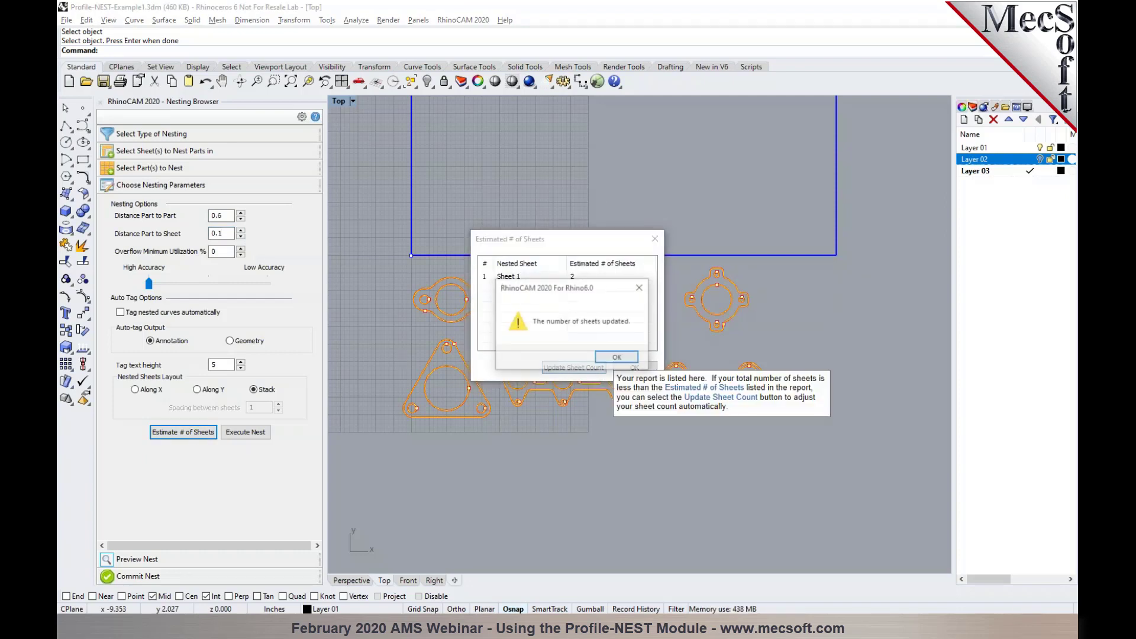
pyautogui.click(615, 358)
# Execute the nest and compare the previewed layouts of Sheet 1-1 and Sheet 1-2
pyautogui.click(255, 432)
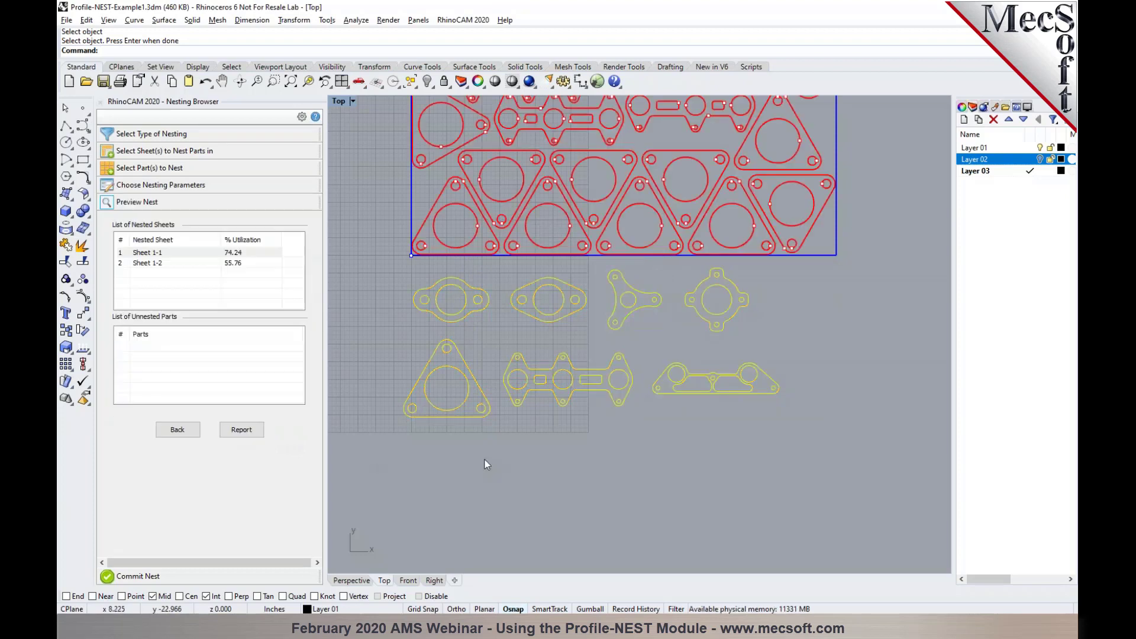
pyautogui.scroll(-3, 484, 468)
pyautogui.scroll(3, 555, 147)
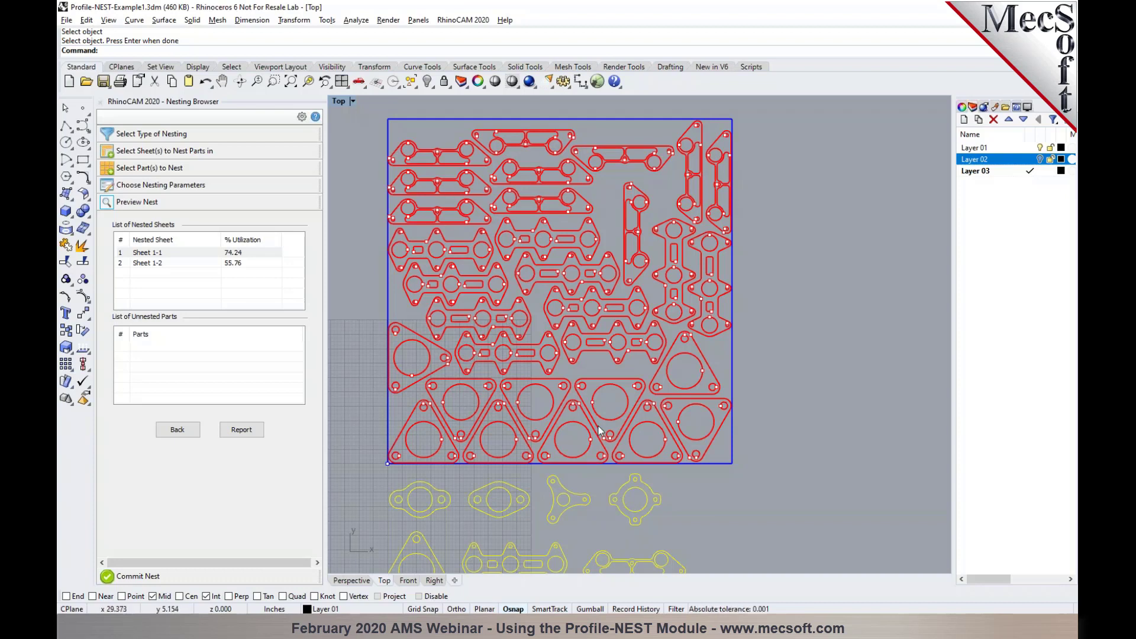
pyautogui.click(146, 264)
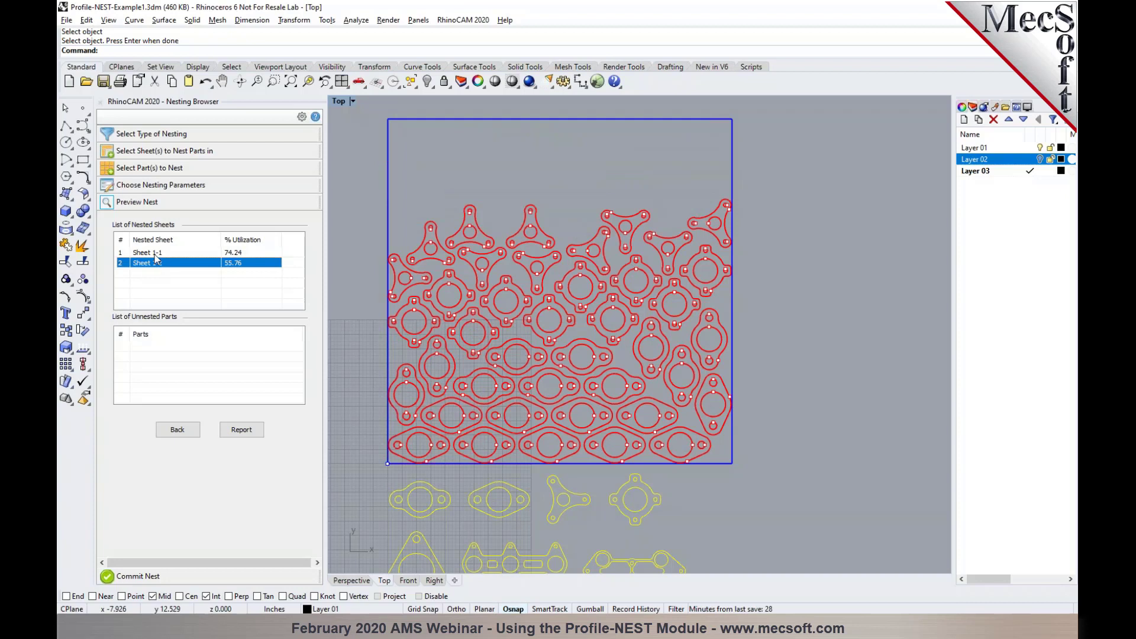
pyautogui.click(155, 253)
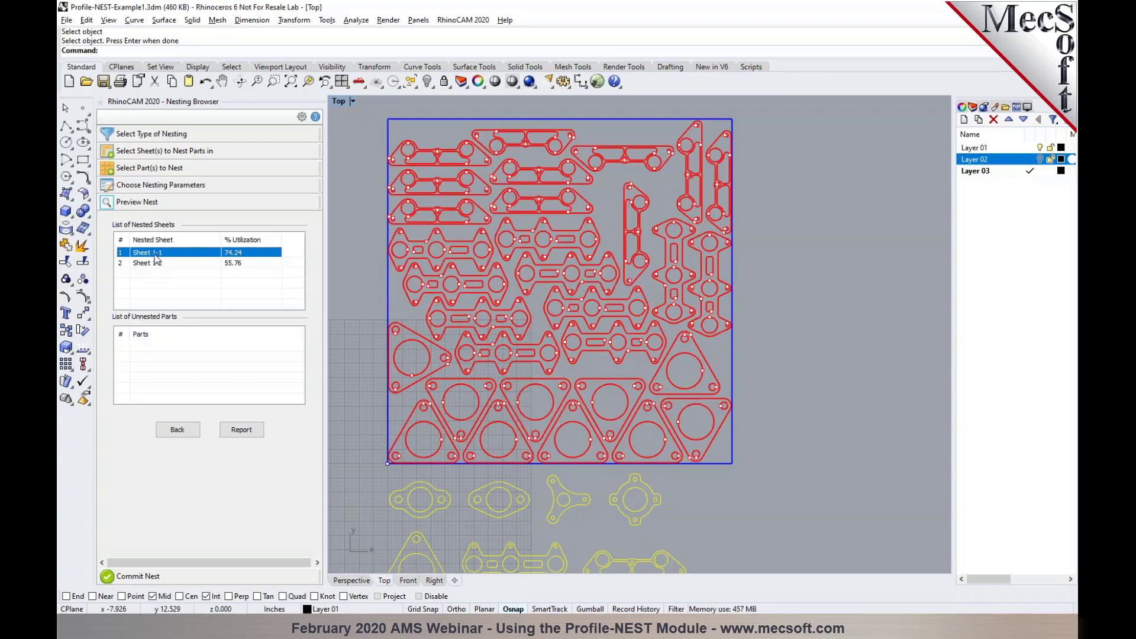
pyautogui.click(156, 263)
pyautogui.click(156, 253)
pyautogui.click(157, 264)
pyautogui.click(157, 255)
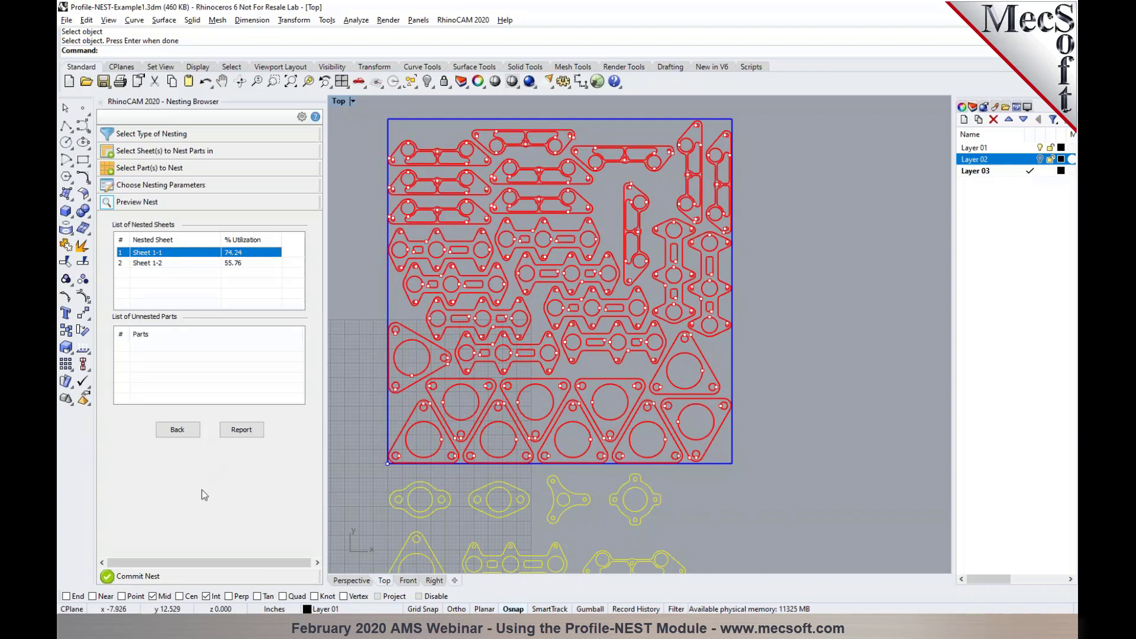
# Commit the nest, creating a separate layer for each nested sheet
pyautogui.click(168, 571)
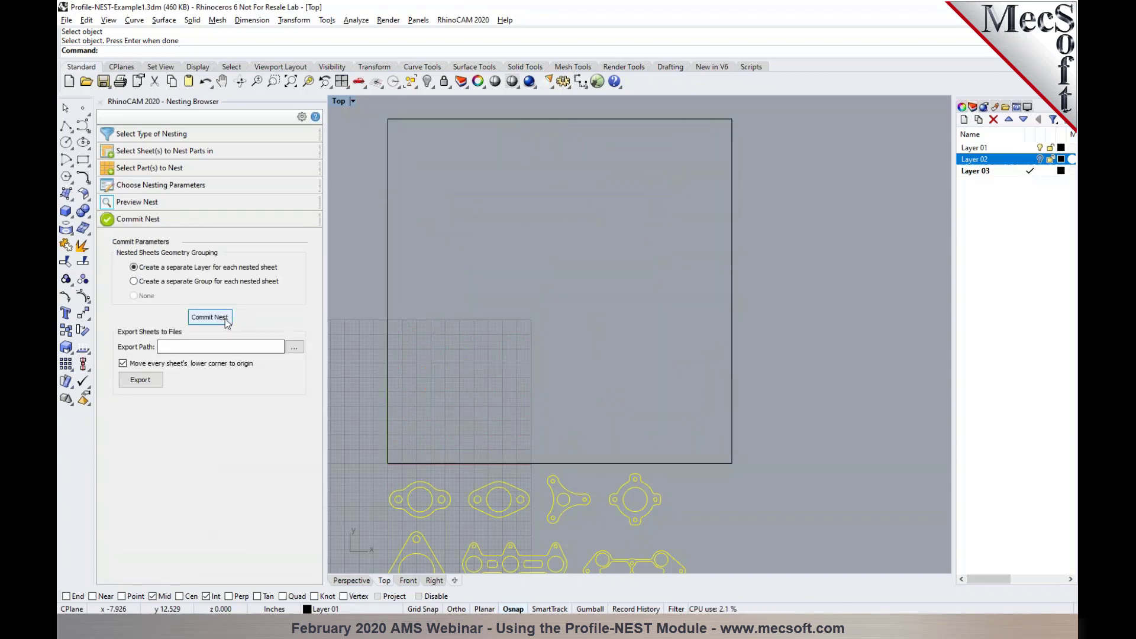
pyautogui.click(209, 317)
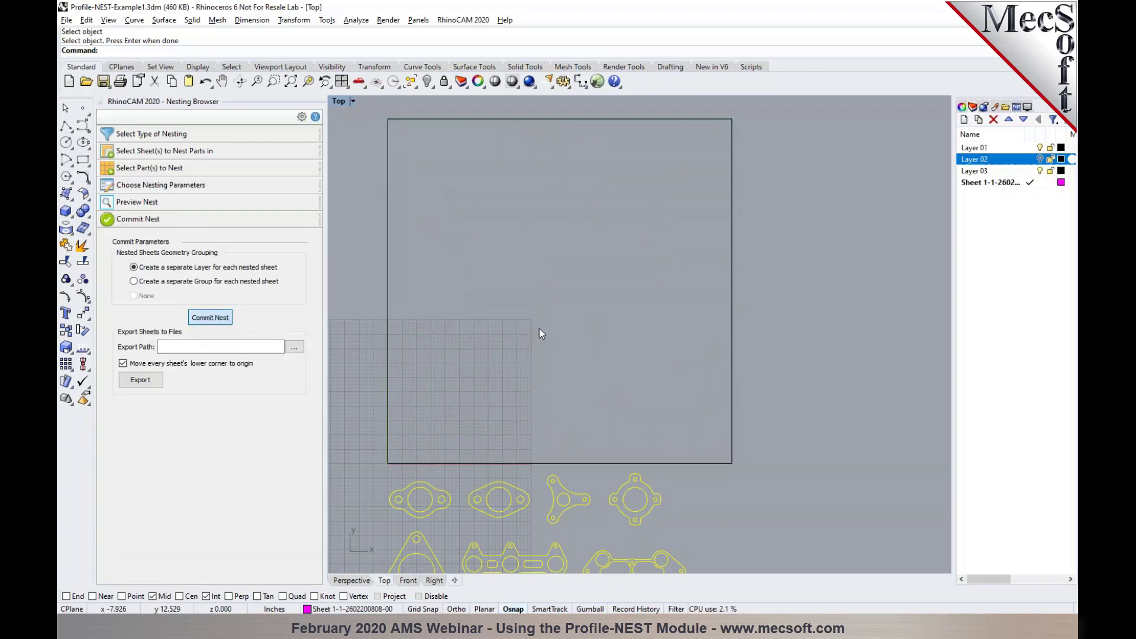
pyautogui.click(983, 183)
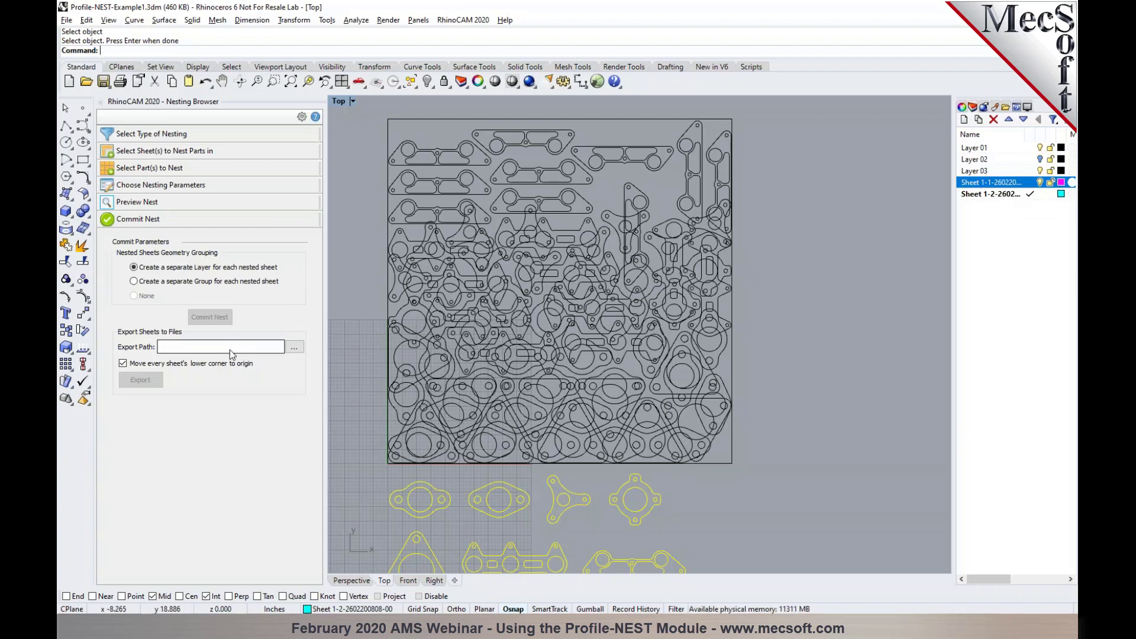
# Make Layer 03 current and display the Sheet 1-1 and Sheet 1-2 layers one at a time to check each committed layout
pyautogui.click(1030, 171)
pyautogui.click(1039, 194)
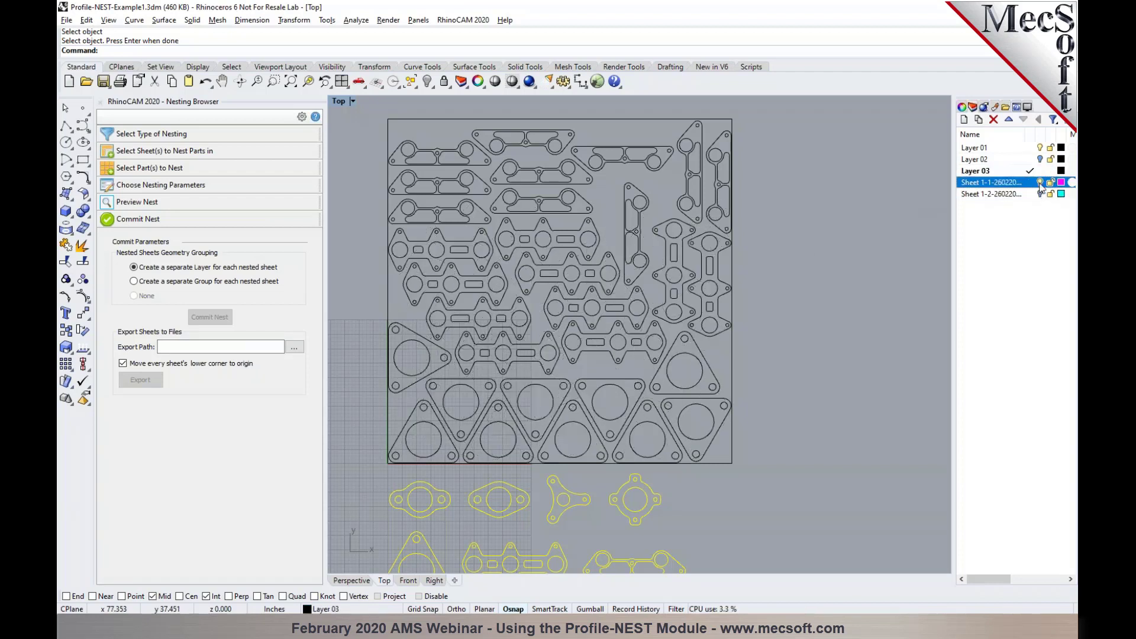
pyautogui.click(1039, 182)
pyautogui.click(1040, 182)
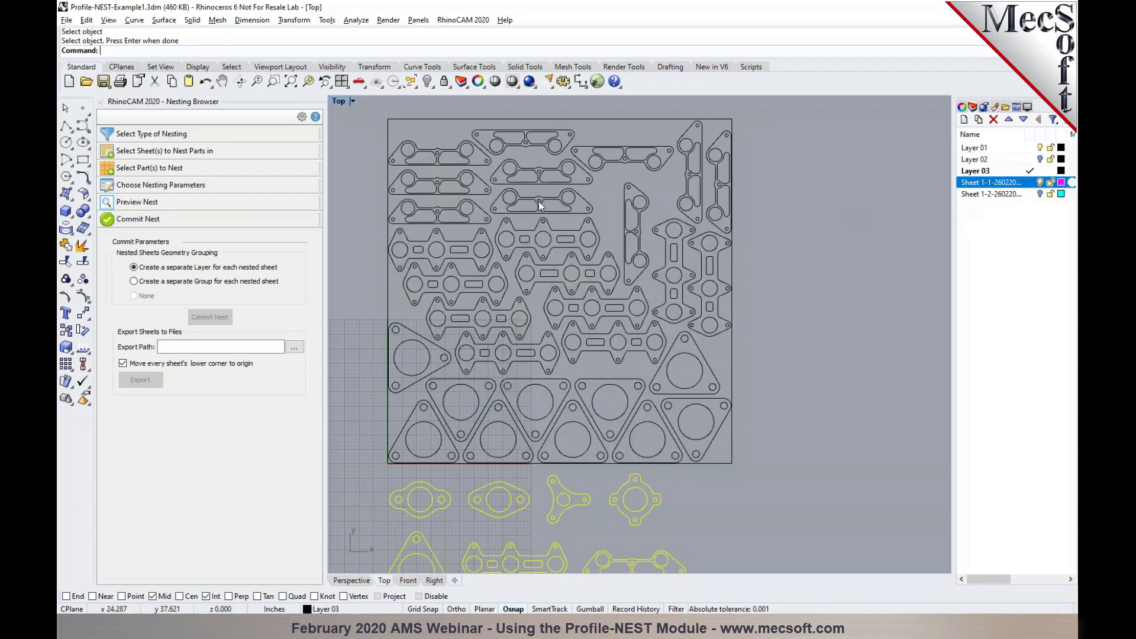
pyautogui.click(1039, 182)
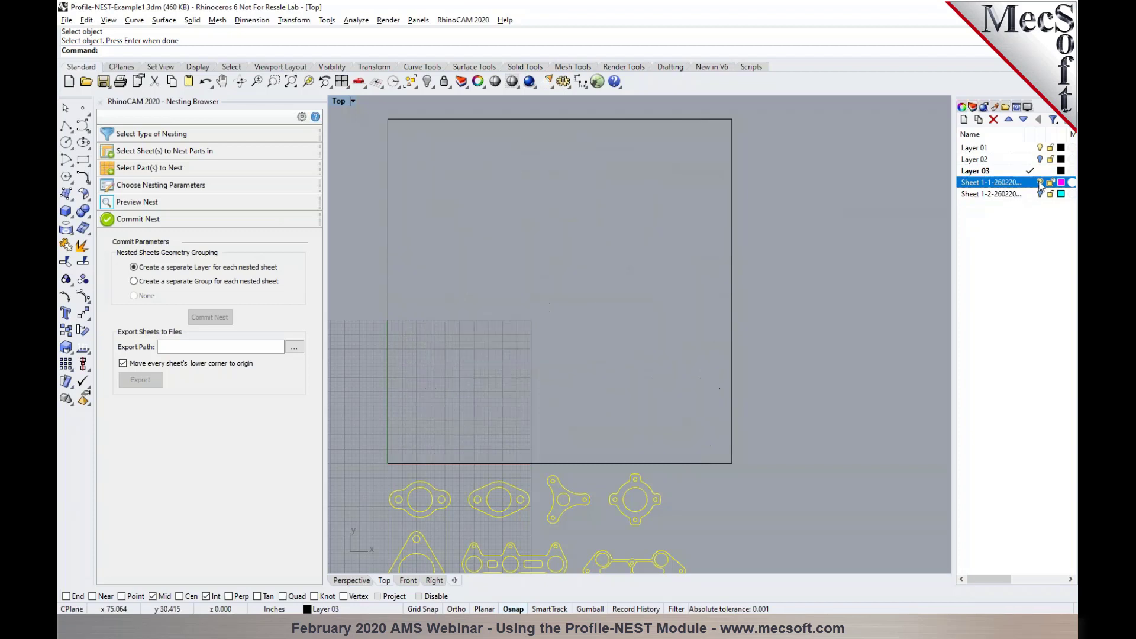
pyautogui.click(1040, 193)
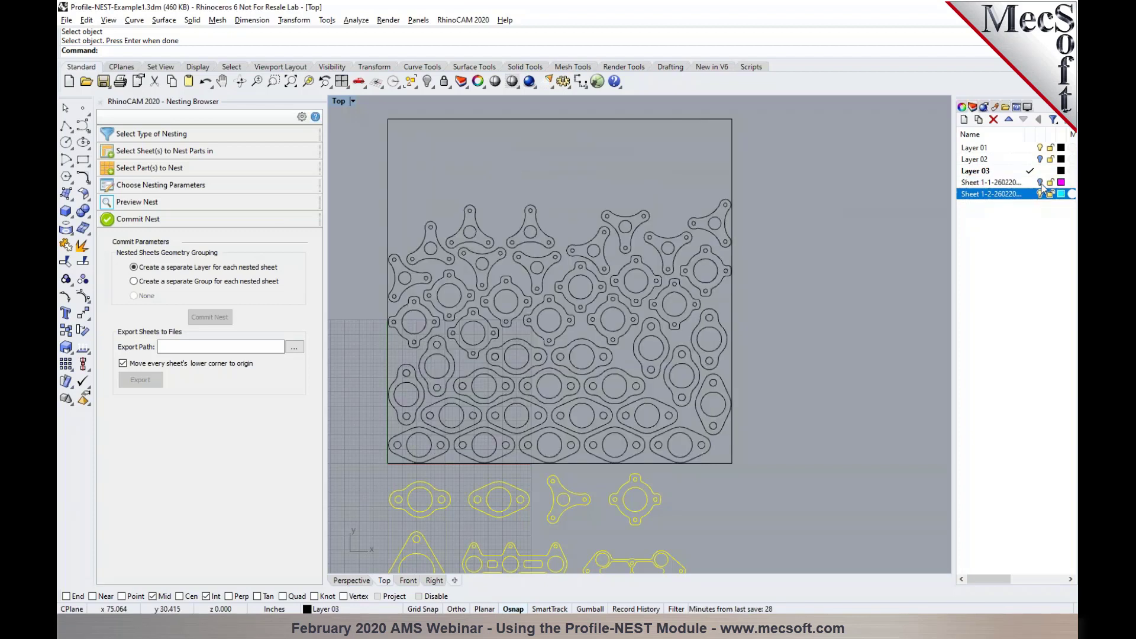
pyautogui.click(1039, 183)
pyautogui.click(1039, 193)
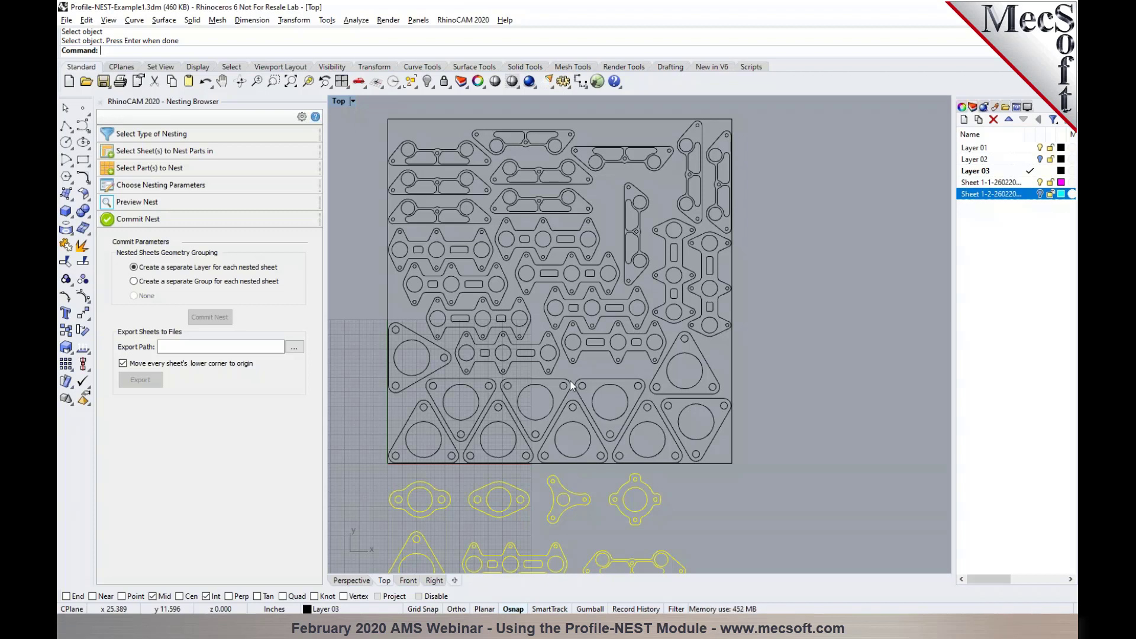
# Hide the Sheet 1-1 layer and deselect the gasket profiles
pyautogui.click(1039, 182)
pyautogui.click(869, 311)
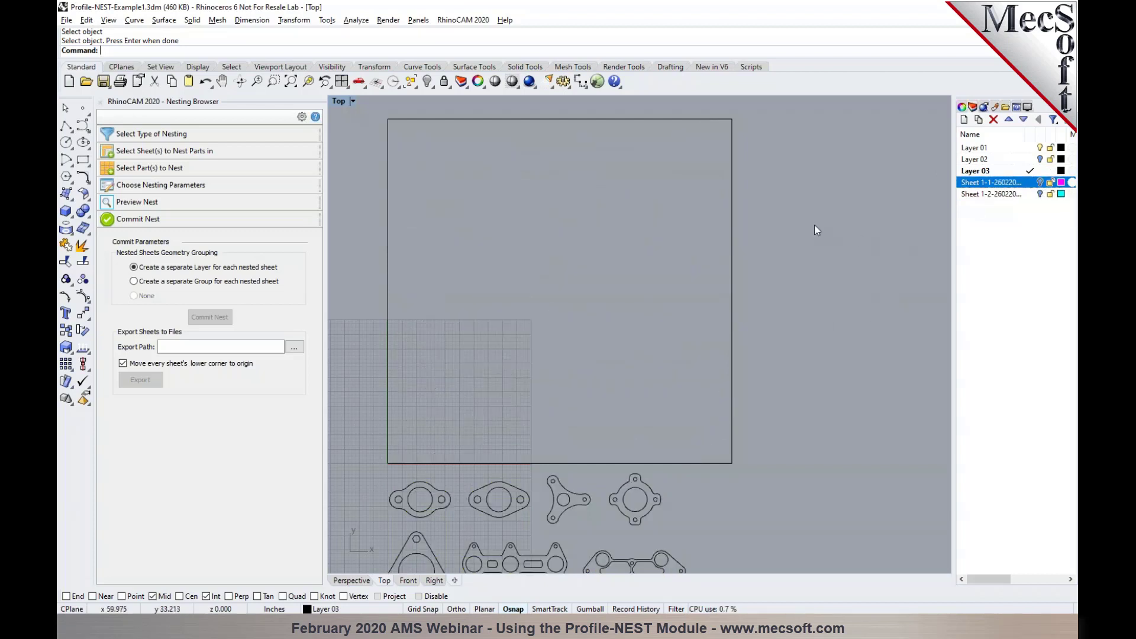
pyautogui.scroll(-2, 800, 234)
pyautogui.scroll(1, 800, 239)
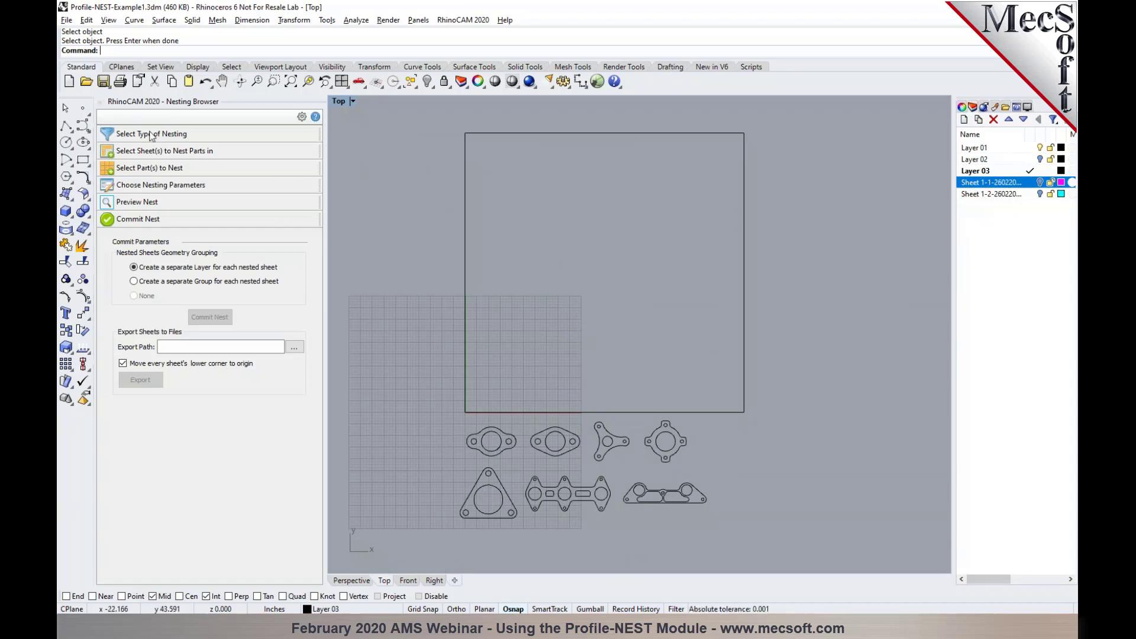
# Close the Nesting Browser and load the Profile-NEST module of RhinoCAM 2020
pyautogui.click(100, 103)
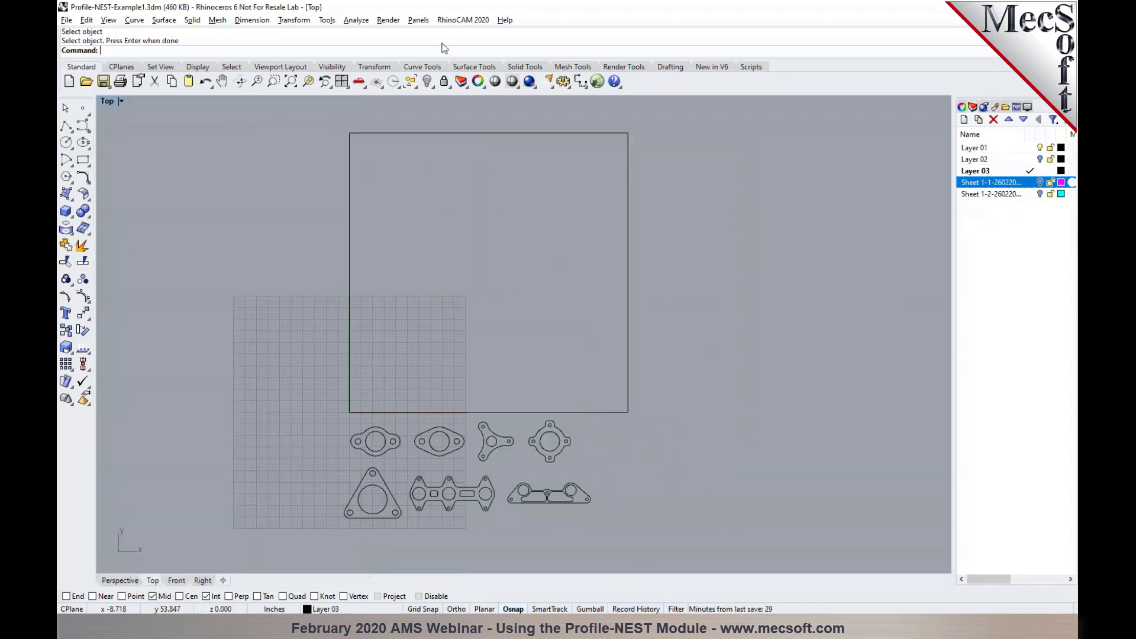
pyautogui.click(454, 23)
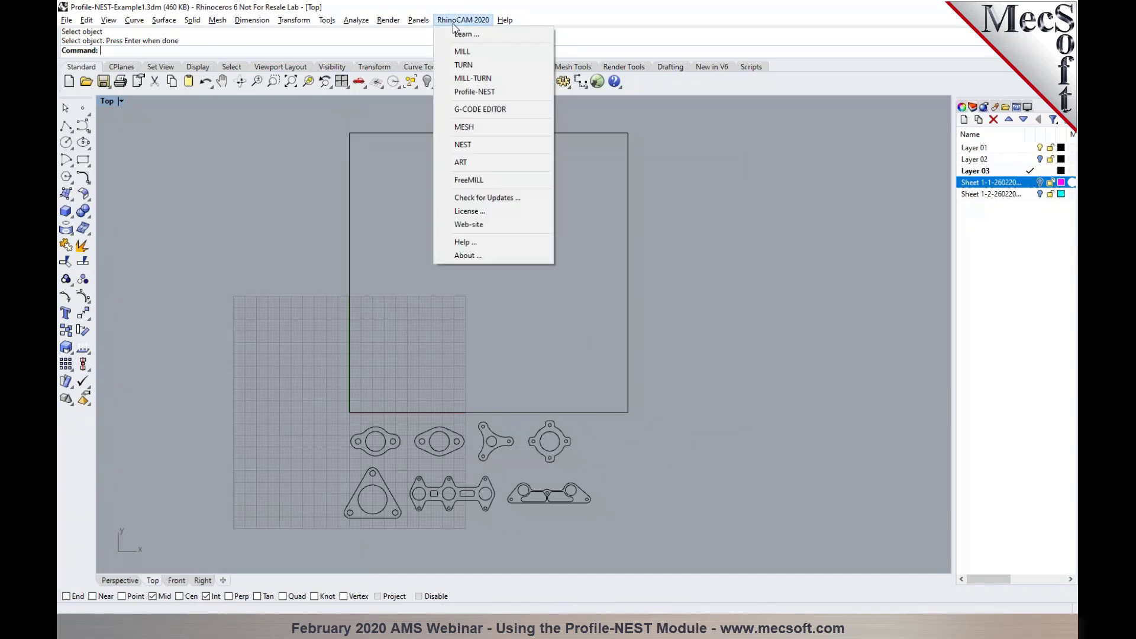
pyautogui.click(468, 93)
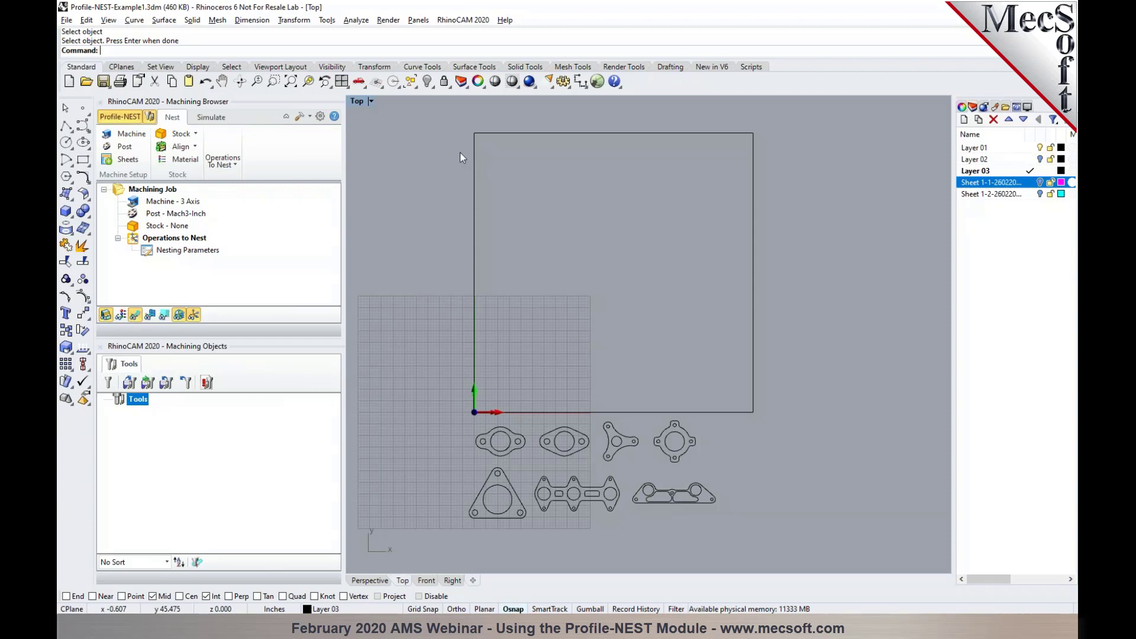
# Widen the Machining Browser to show all nesting operation commands and make its job tree taller
pyautogui.moveTo(341, 206); pyautogui.dragTo(343, 207)
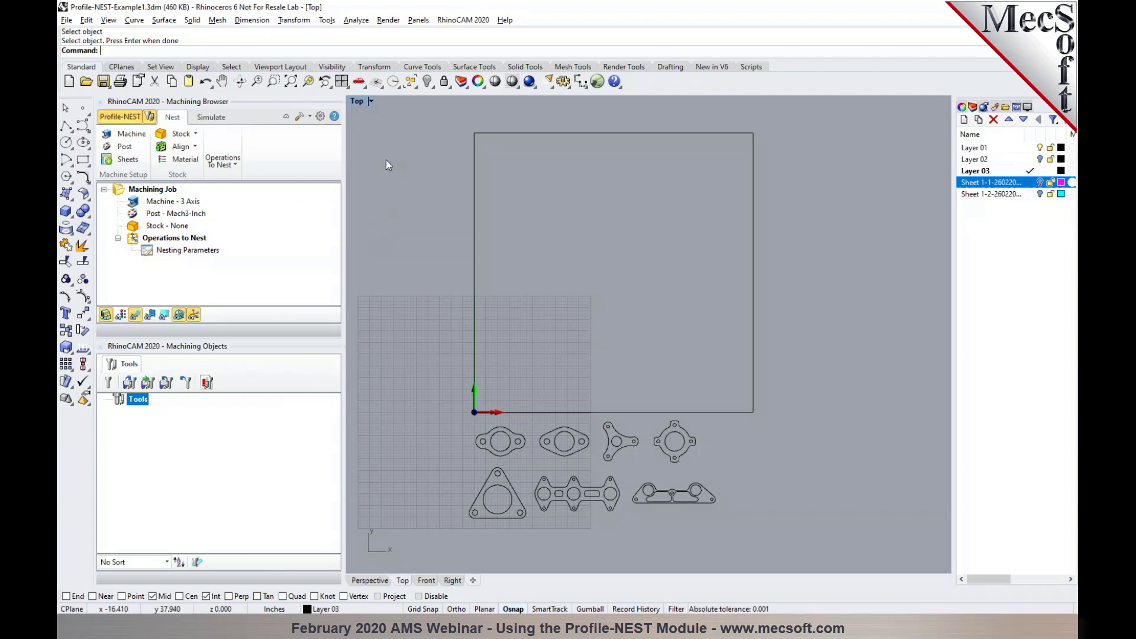
pyautogui.moveTo(344, 153); pyautogui.dragTo(380, 156)
pyautogui.moveTo(303, 331); pyautogui.dragTo(303, 365)
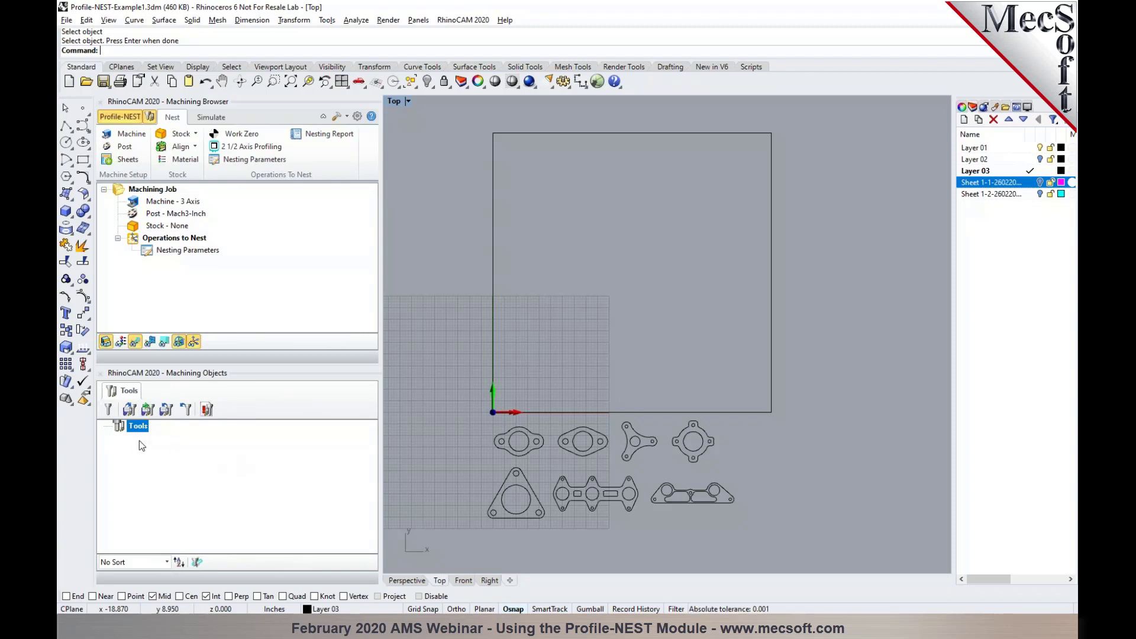
# Examine the tool creation settings without adding a tool, and review and accept the 3 Axis machine definition
pyautogui.click(109, 411)
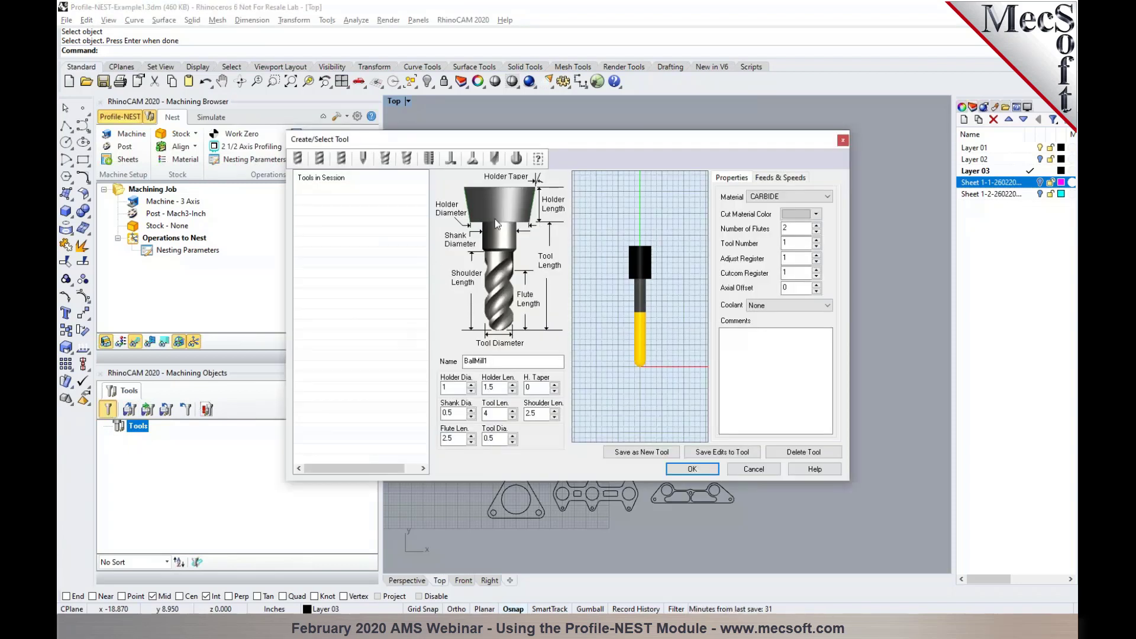
pyautogui.click(760, 477)
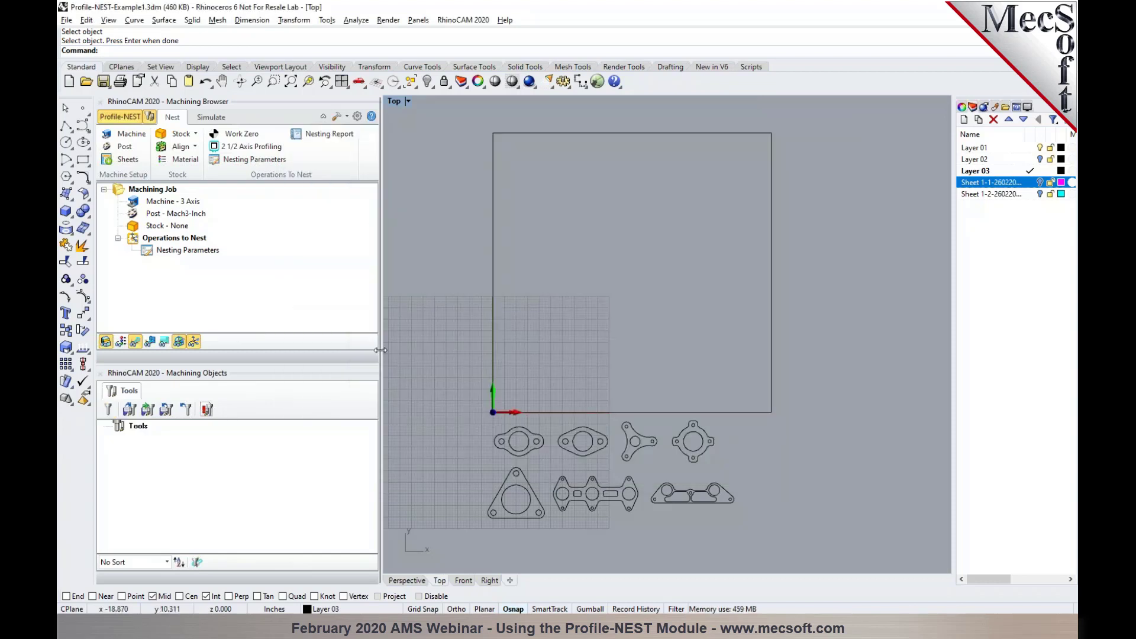
pyautogui.click(131, 137)
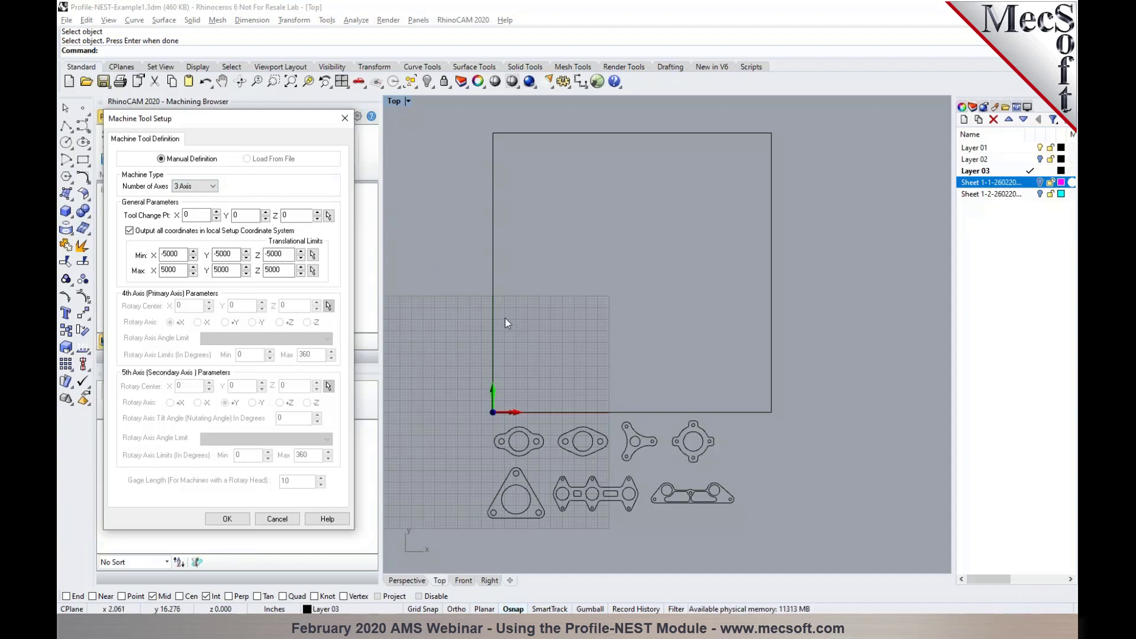
pyautogui.click(227, 519)
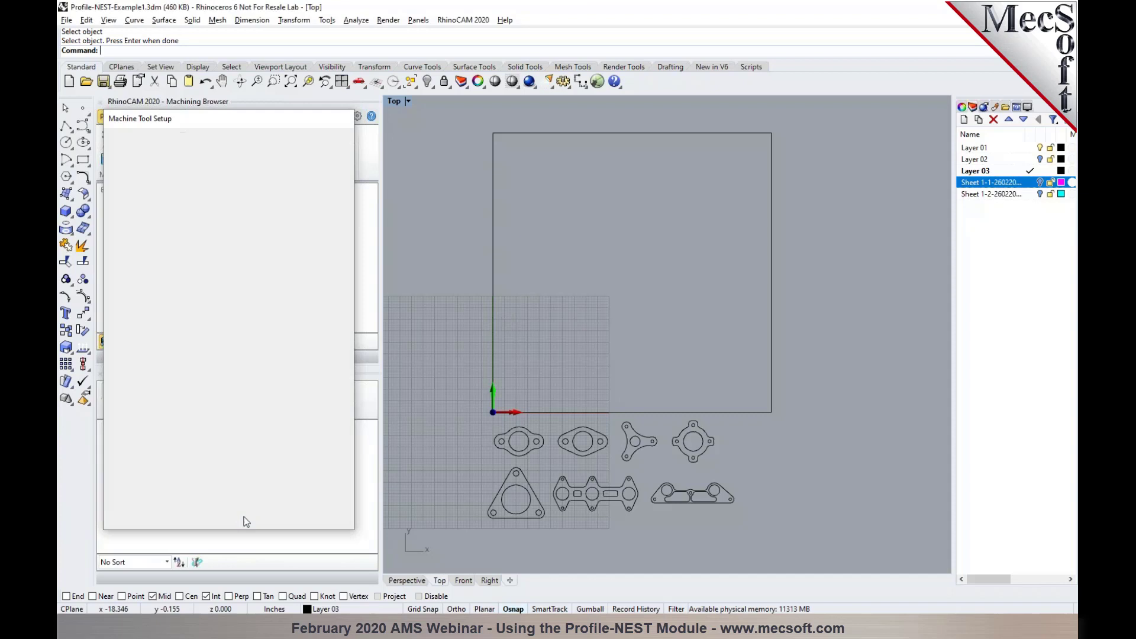
# Review the post-processor options and accept them with Mach3-Inch as the current post processor
pyautogui.click(125, 146)
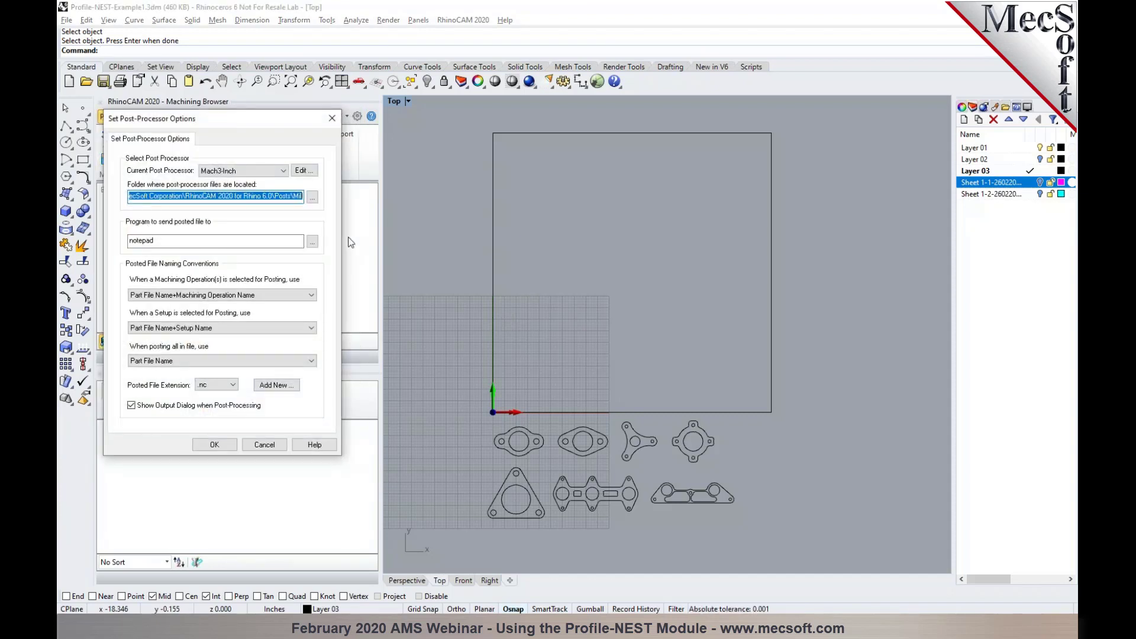
pyautogui.moveTo(234, 195)
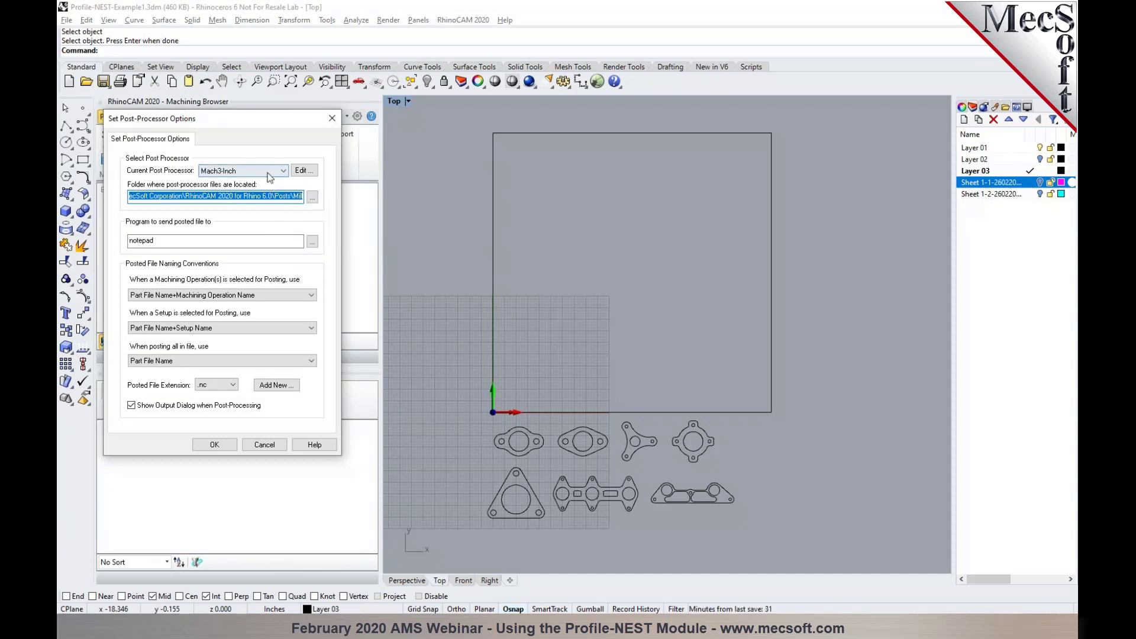
pyautogui.moveTo(278, 171)
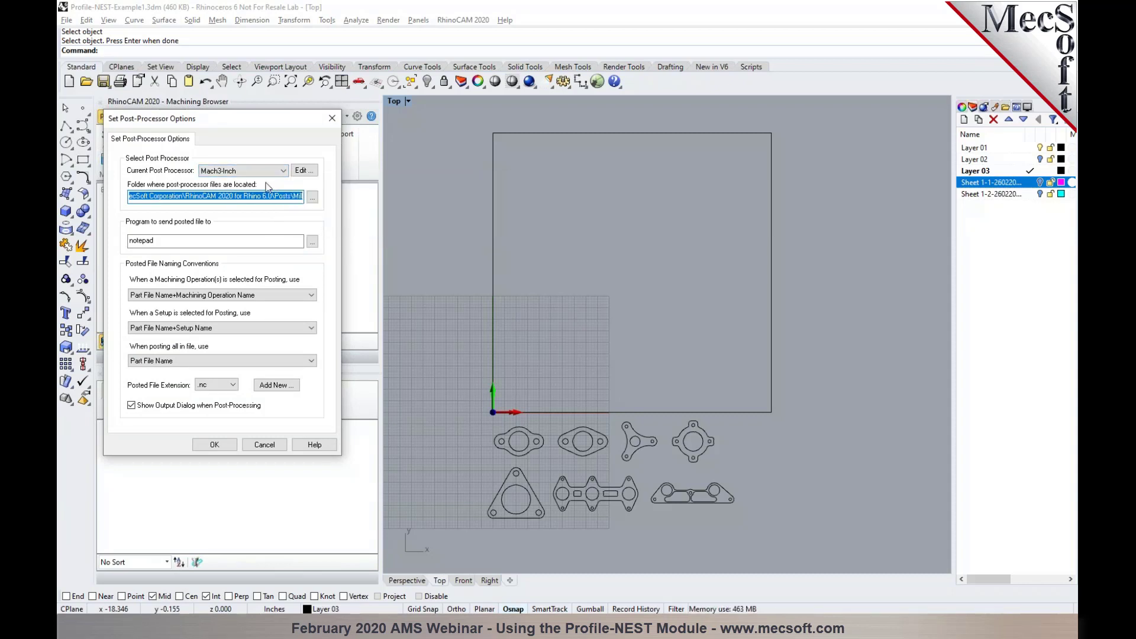
pyautogui.moveTo(294, 199)
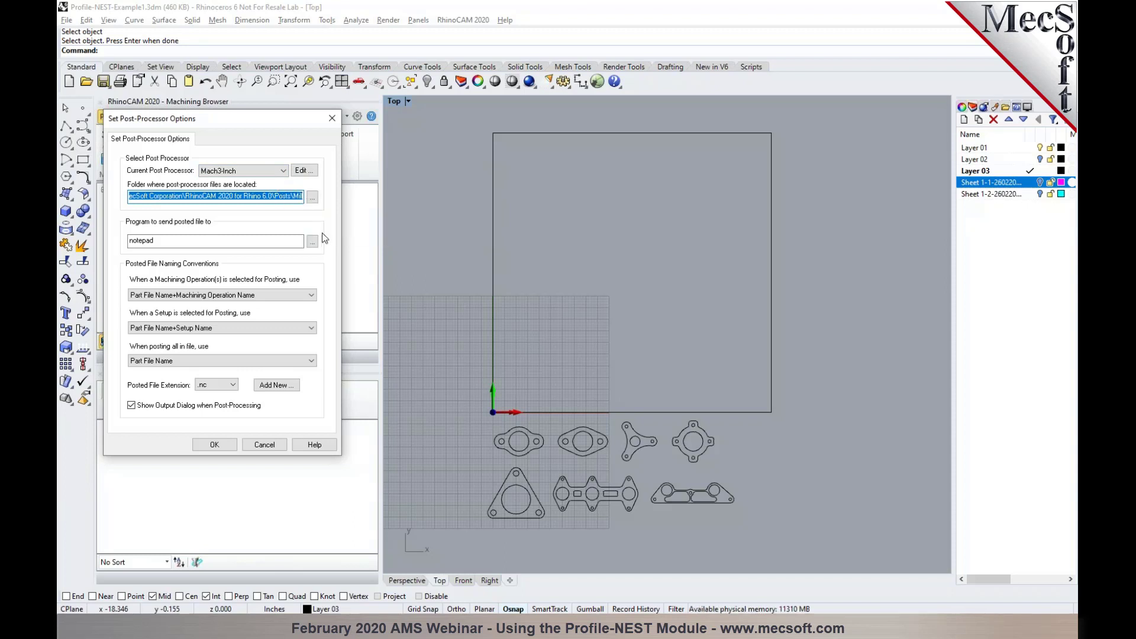
pyautogui.click(228, 446)
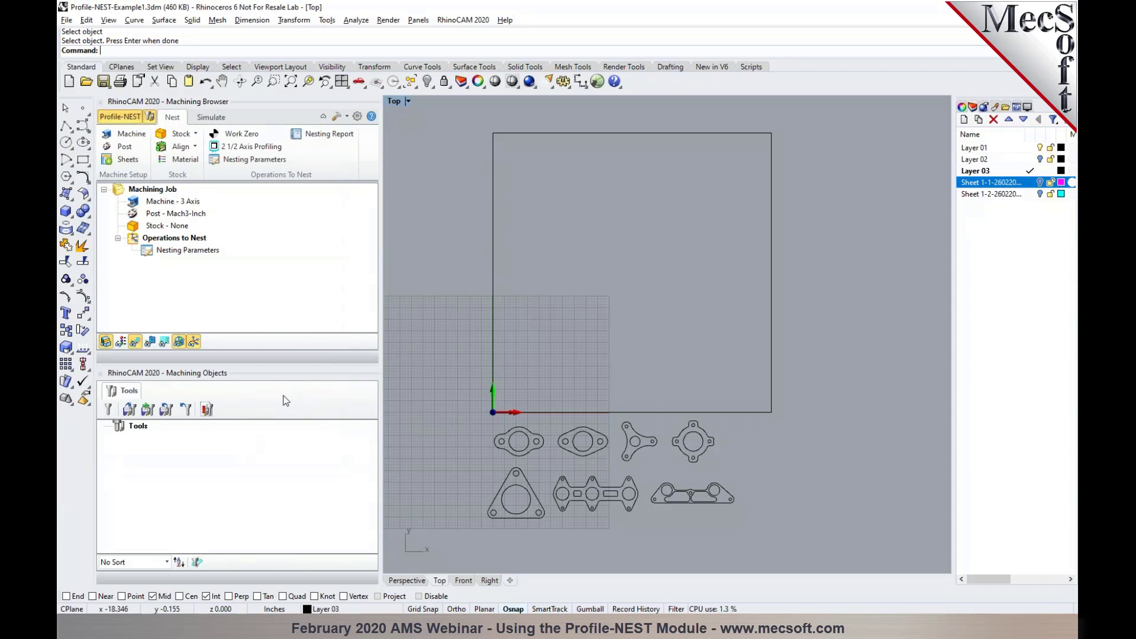
# Define a rectangular nesting sheet with length 48, height 48 and thickness 0.25
pyautogui.click(133, 165)
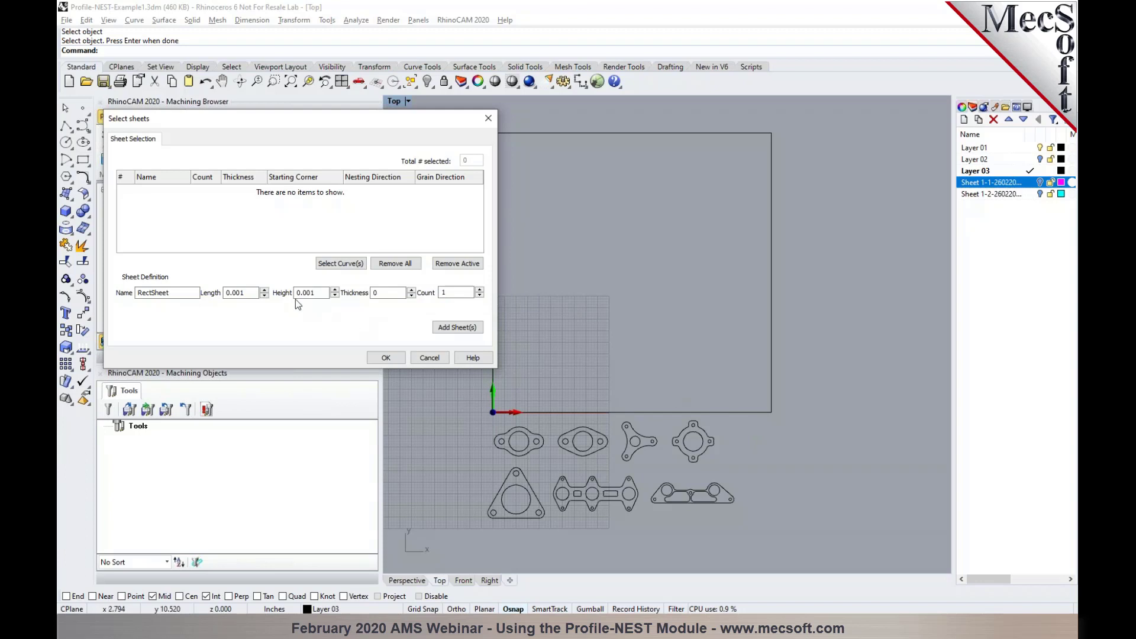
pyautogui.click(241, 293)
pyautogui.doubleClick(241, 292)
pyautogui.write('48')
pyautogui.doubleClick(306, 292)
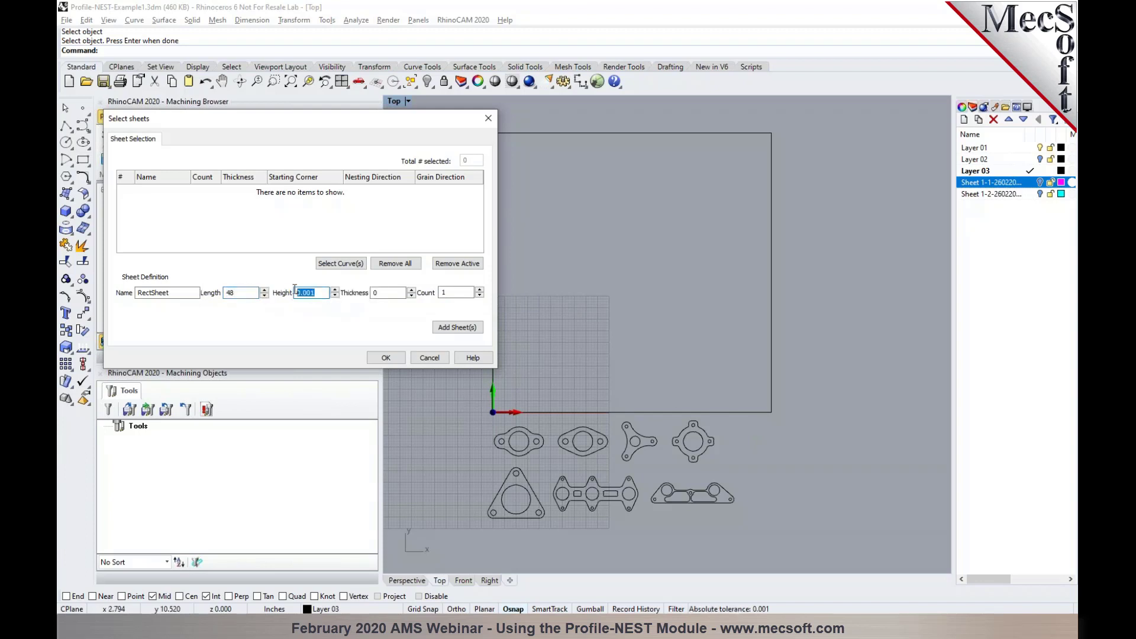
pyautogui.write('48')
pyautogui.doubleClick(384, 292)
pyautogui.write('0.25')
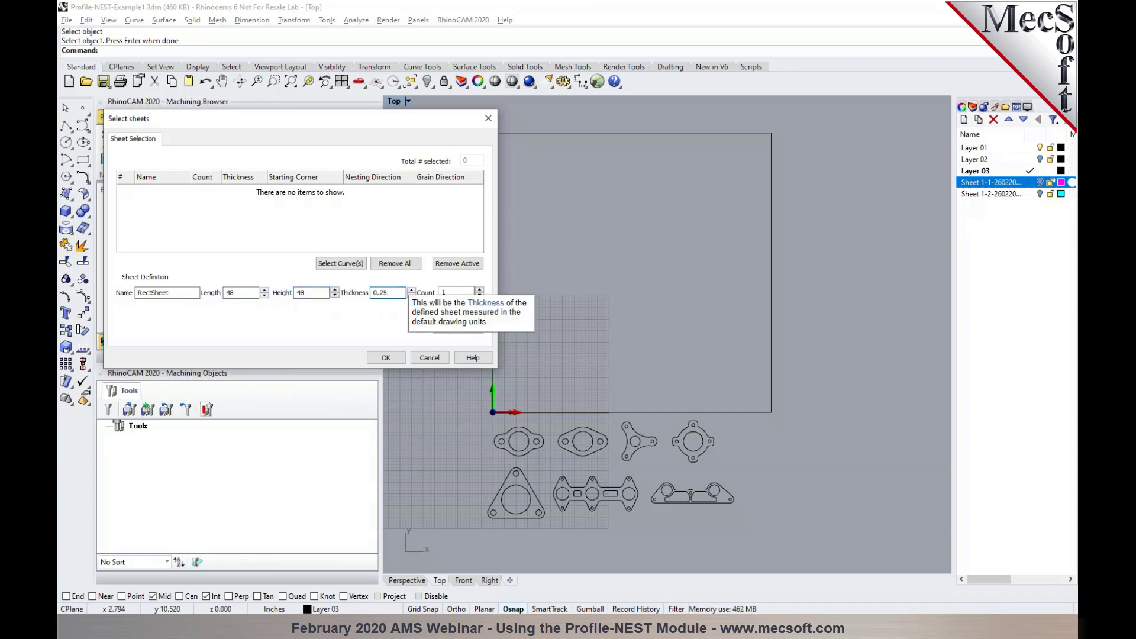
# Add the defined RectSheet to the sheet list and accept the sheet selection
pyautogui.click(468, 328)
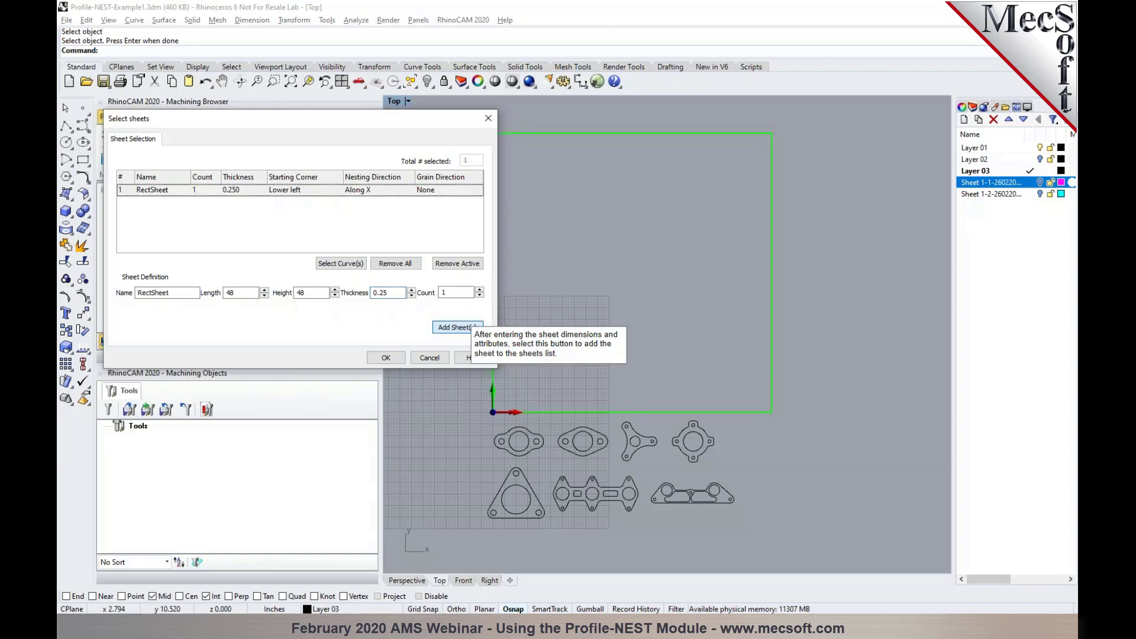
pyautogui.click(155, 192)
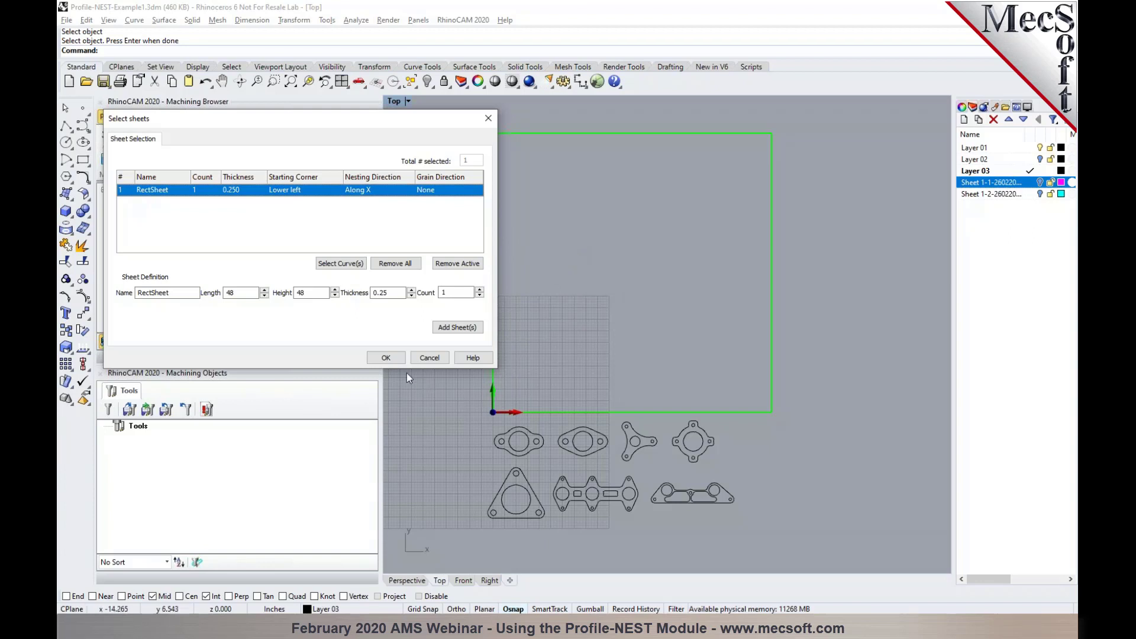
pyautogui.click(398, 359)
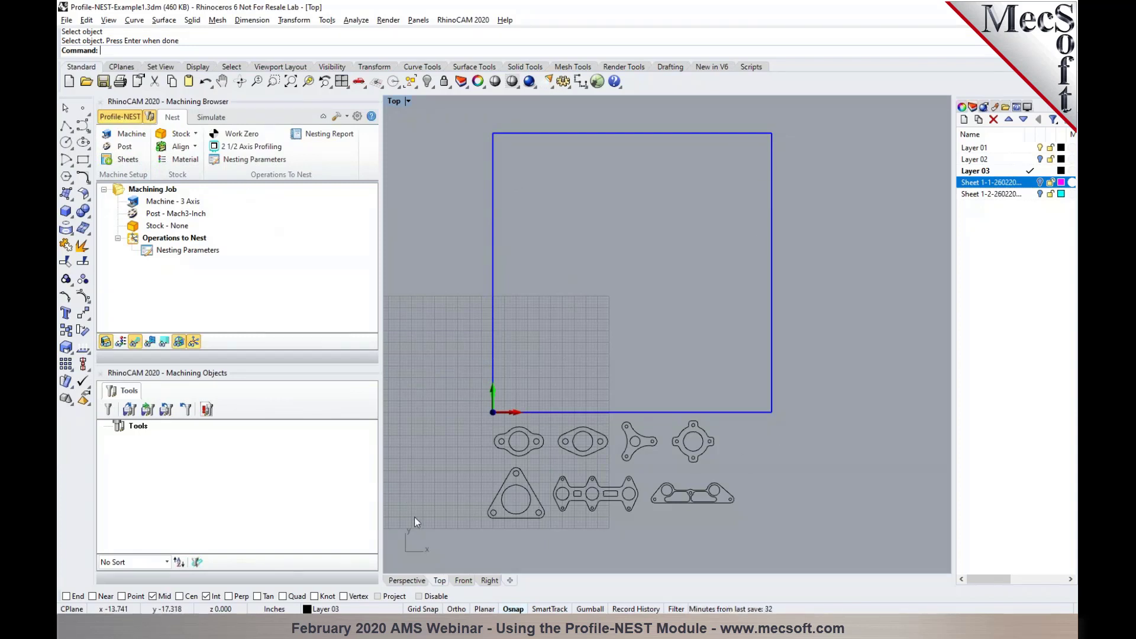
# Create a box stock of length 48, width 48 and height 0.25, with its Top South West corner at coordinates 0, 0, 0
pyautogui.click(407, 580)
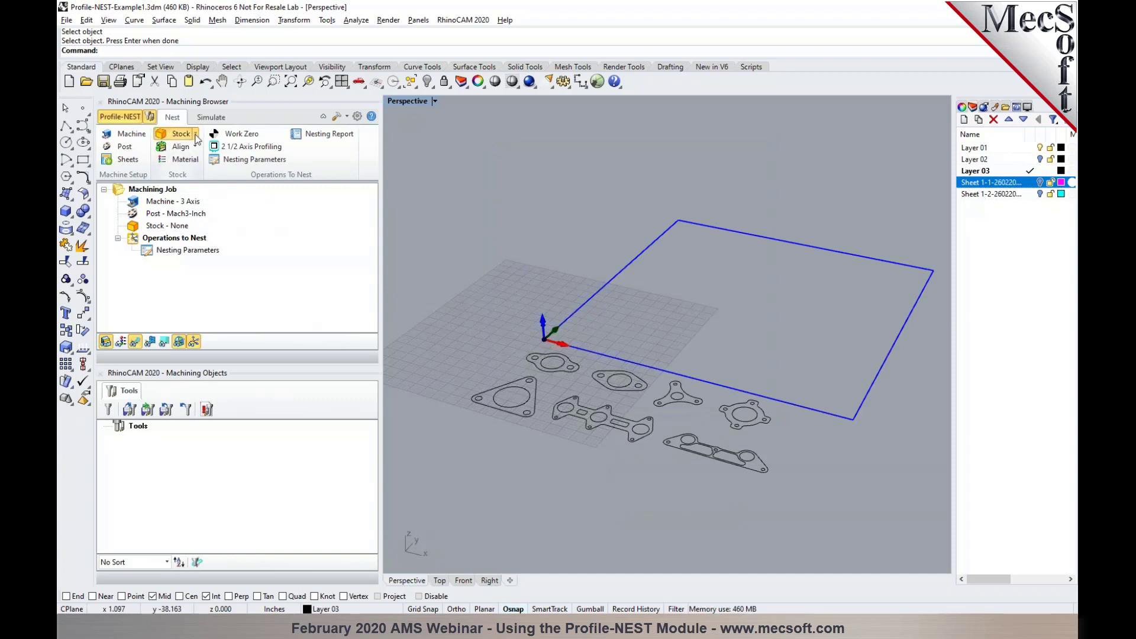
pyautogui.click(195, 134)
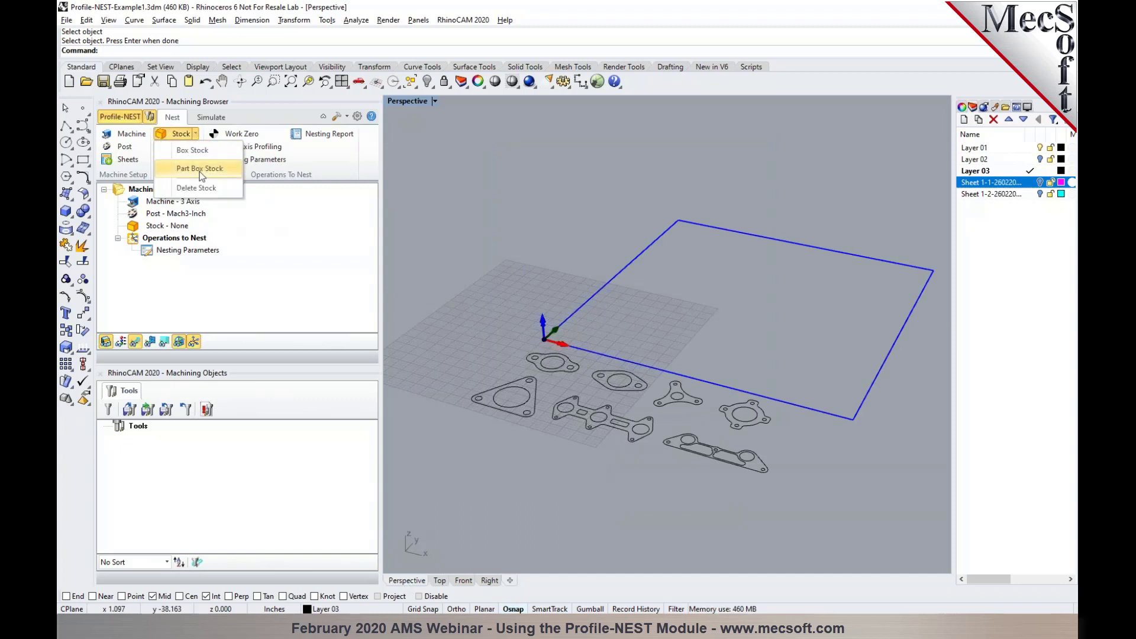
pyautogui.click(195, 151)
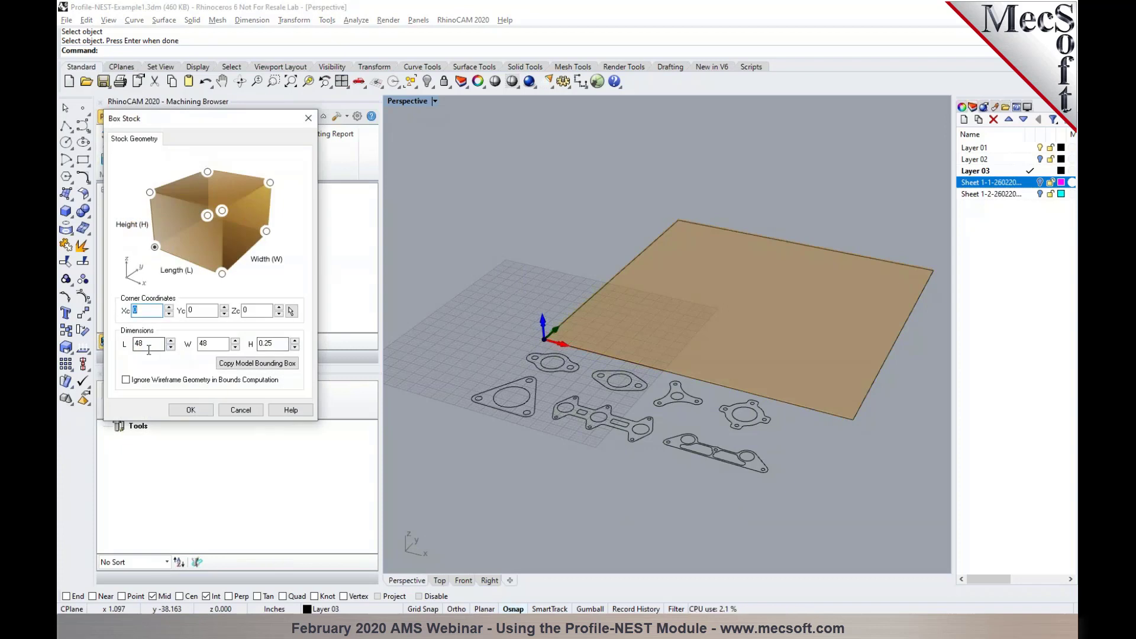
pyautogui.scroll(2, 769, 334)
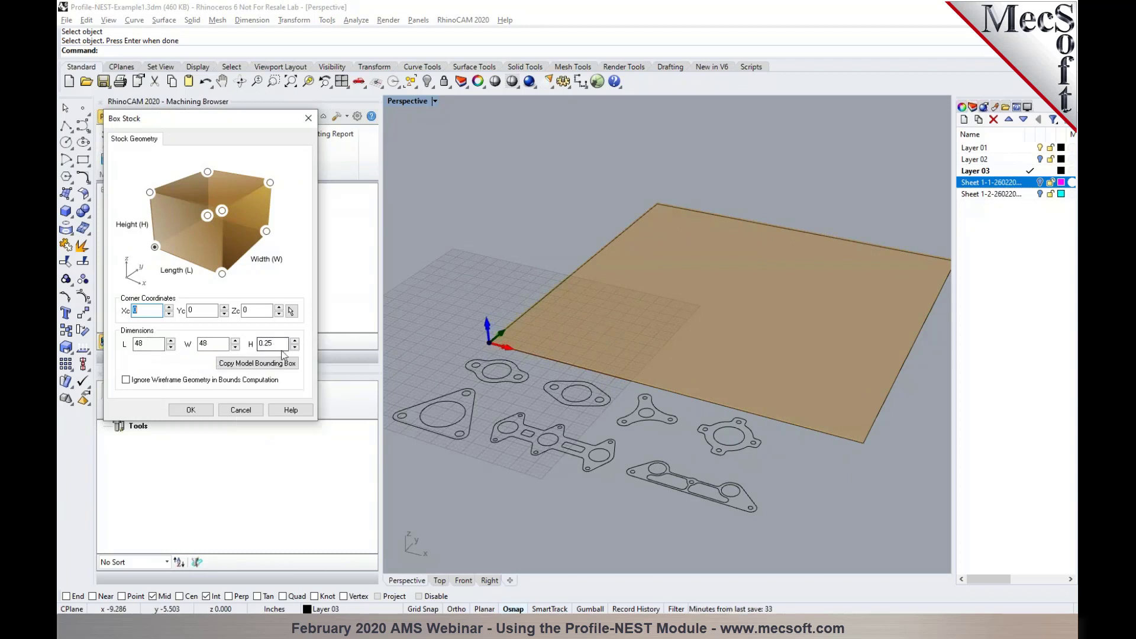
pyautogui.moveTo(284, 348)
pyautogui.click(150, 193)
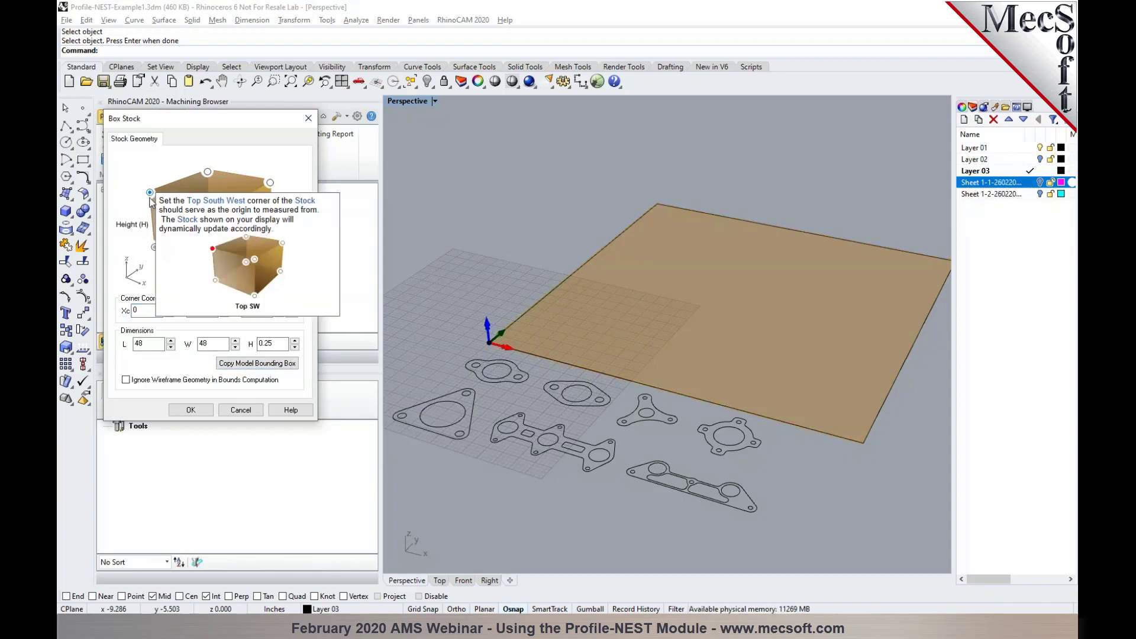
pyautogui.click(191, 410)
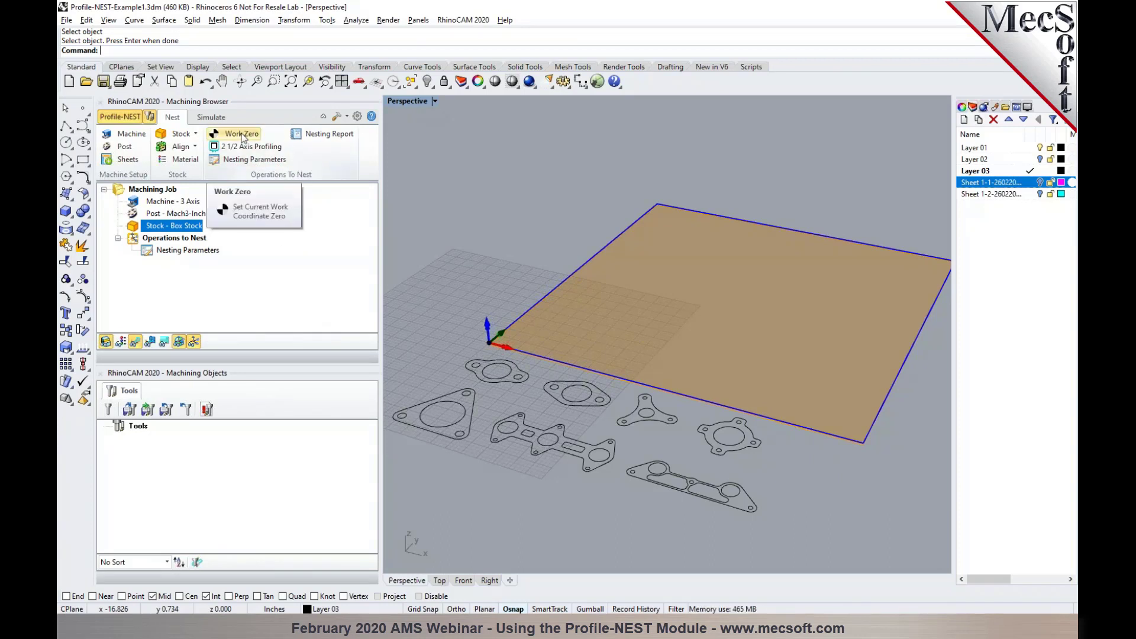
pyautogui.scroll(5, 491, 346)
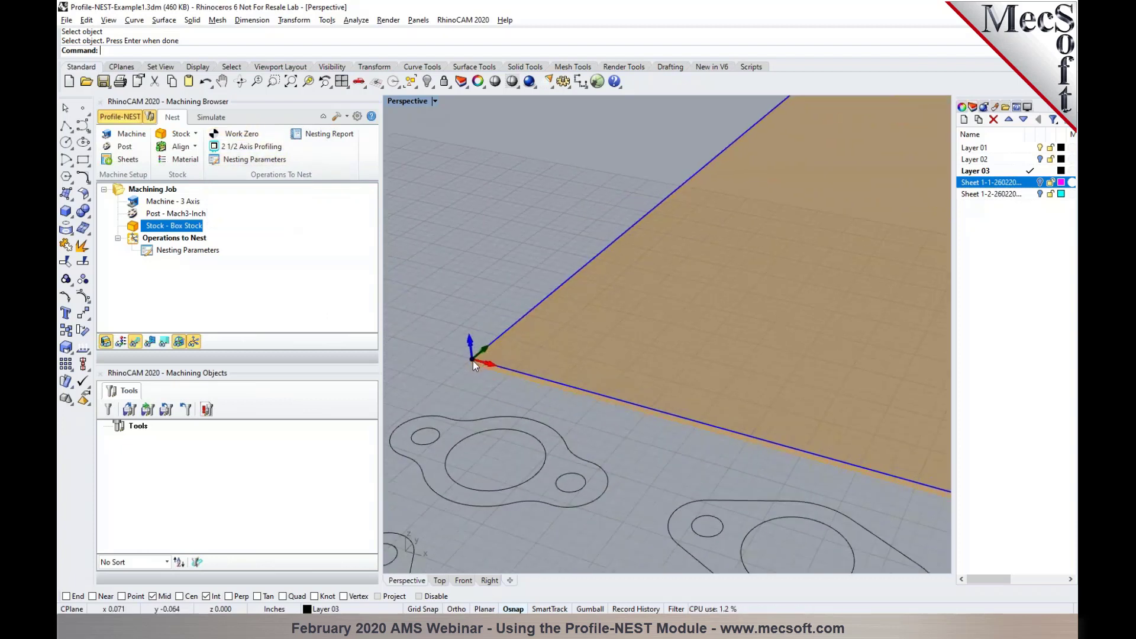
pyautogui.scroll(-5, 473, 361)
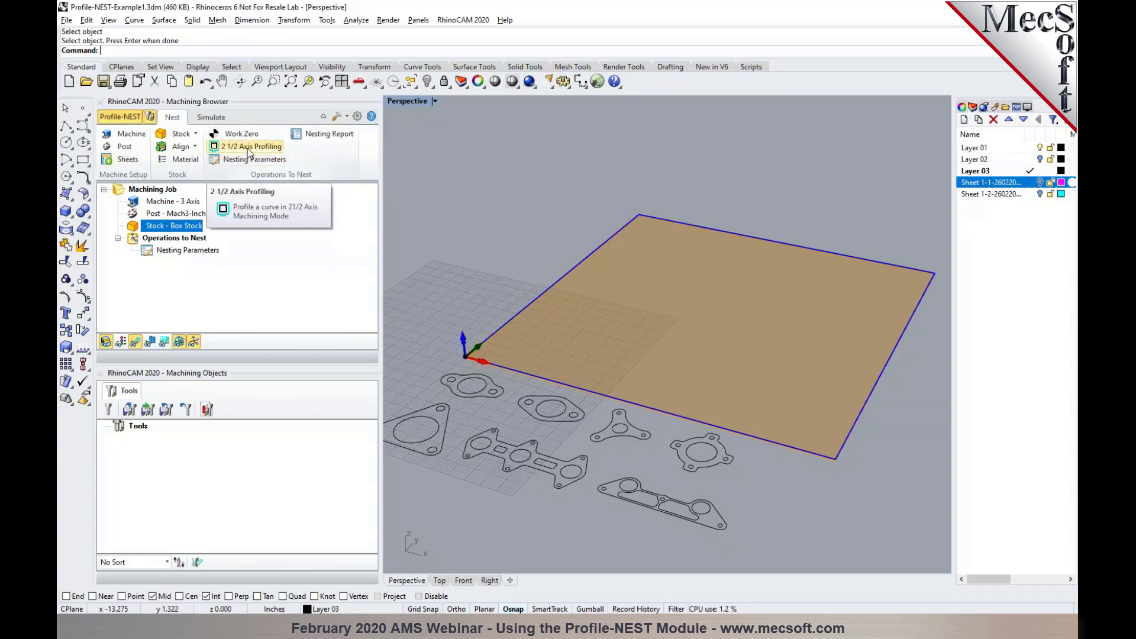
# Start a 2 1/2 Axis Profiling operation and assign the outline and three holes of the two-bolt gasket nearest the origin as part regions
pyautogui.click(440, 580)
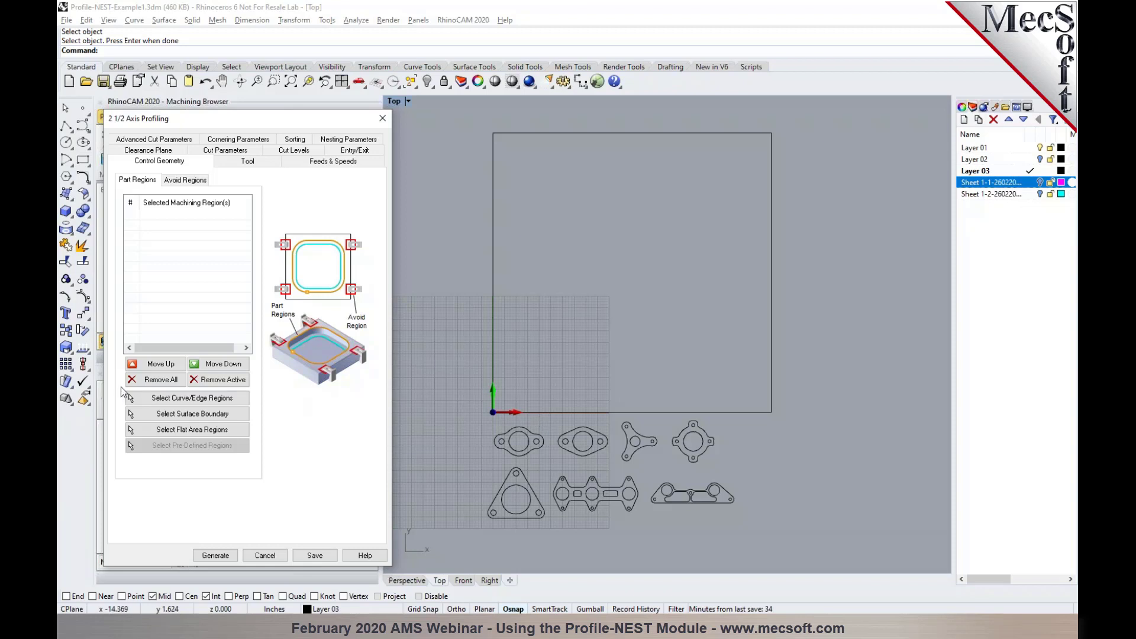
pyautogui.click(165, 402)
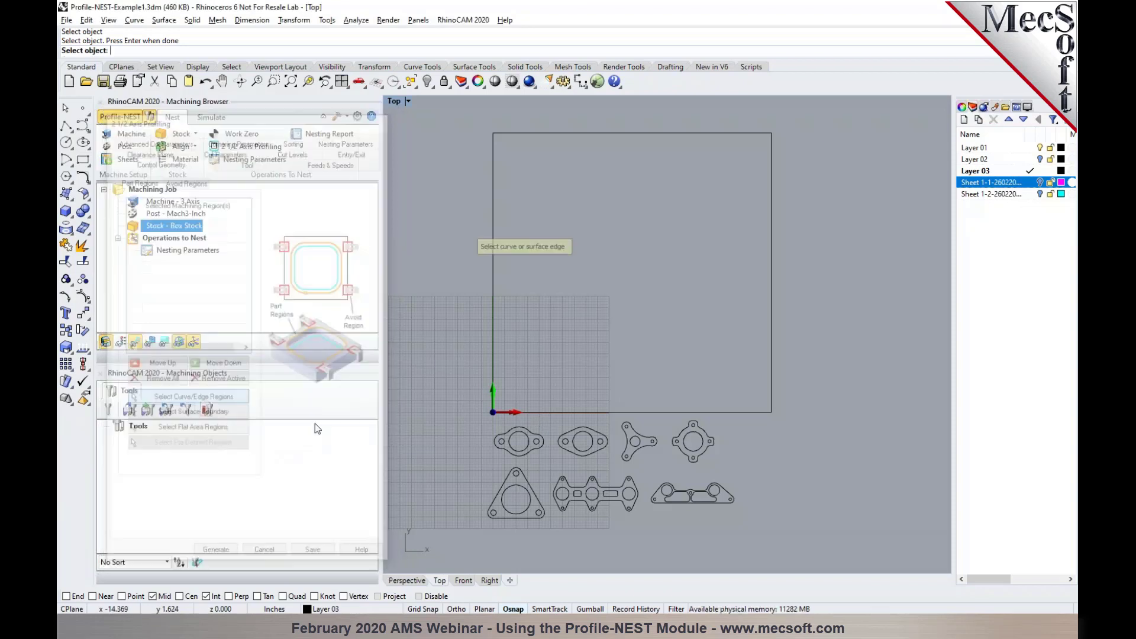
pyautogui.scroll(5, 526, 449)
pyautogui.moveTo(385, 360); pyautogui.dragTo(568, 485)
pyautogui.press('Return')
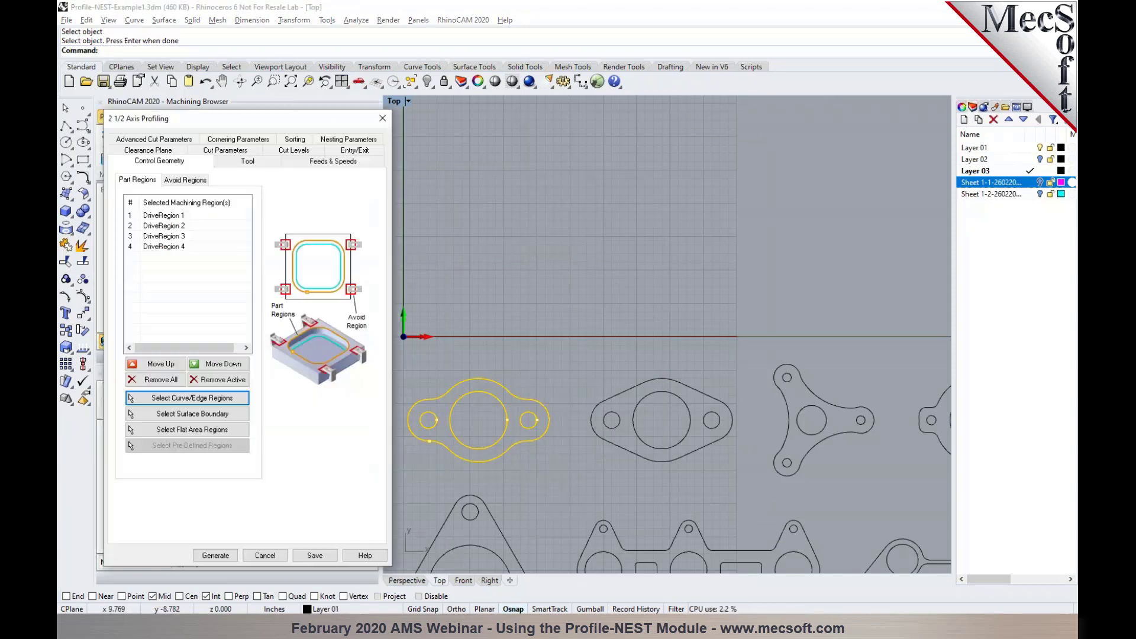
pyautogui.scroll(-3, 645, 405)
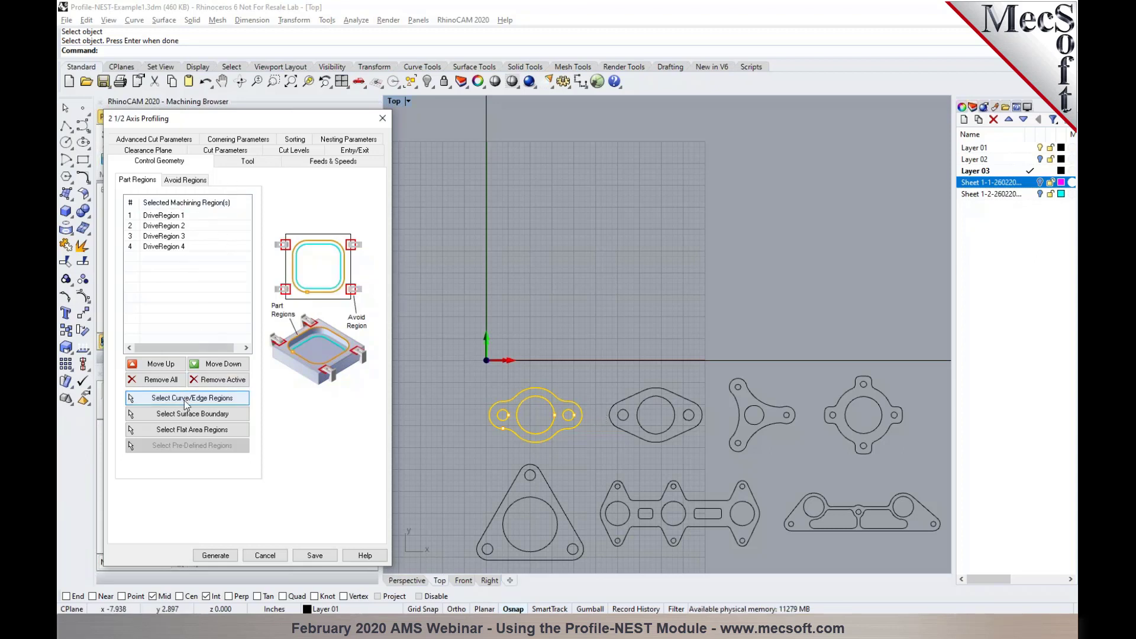
pyautogui.click(212, 402)
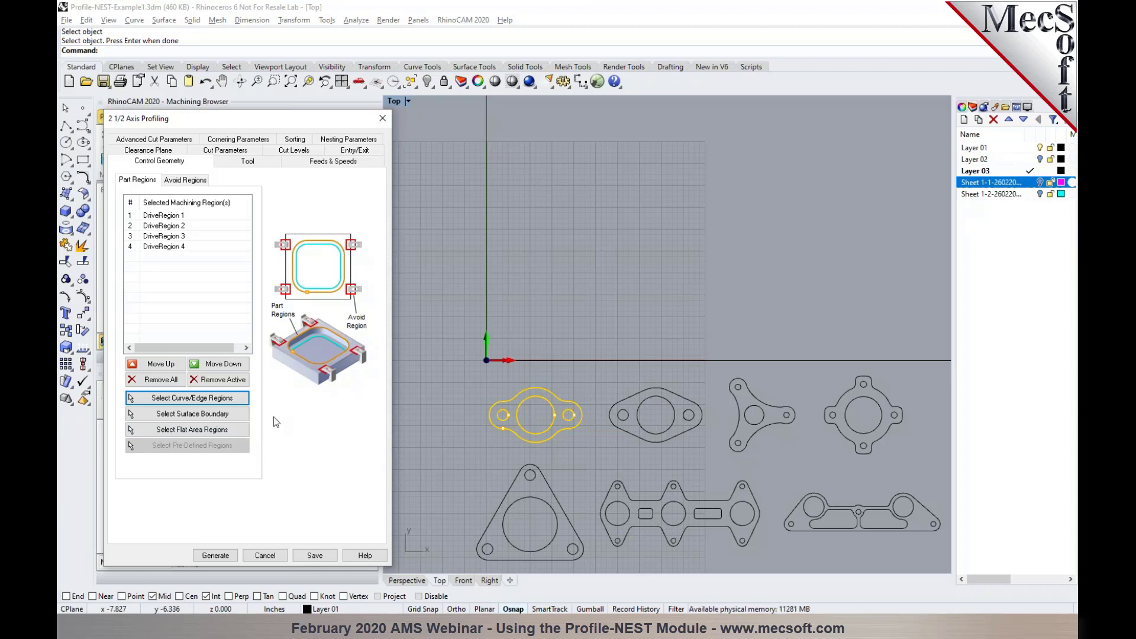
# Create and assign a 0.5 inch carbide flat mill named FlatMill1, with feeds and speeds loaded from the table for wood
pyautogui.click(249, 162)
pyautogui.click(320, 439)
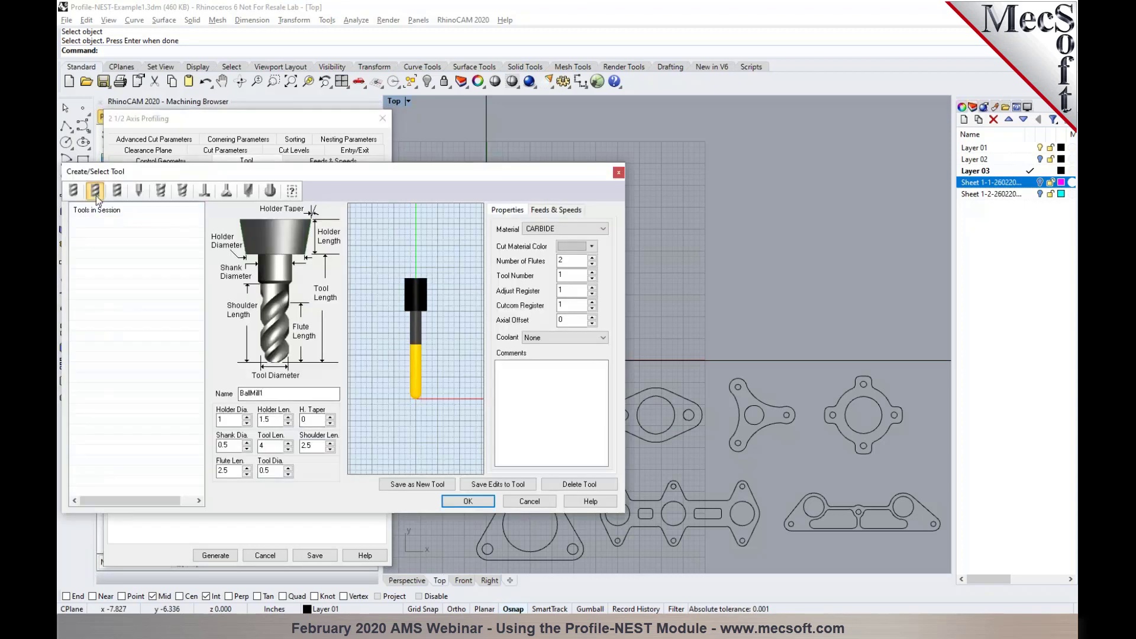
pyautogui.click(273, 470)
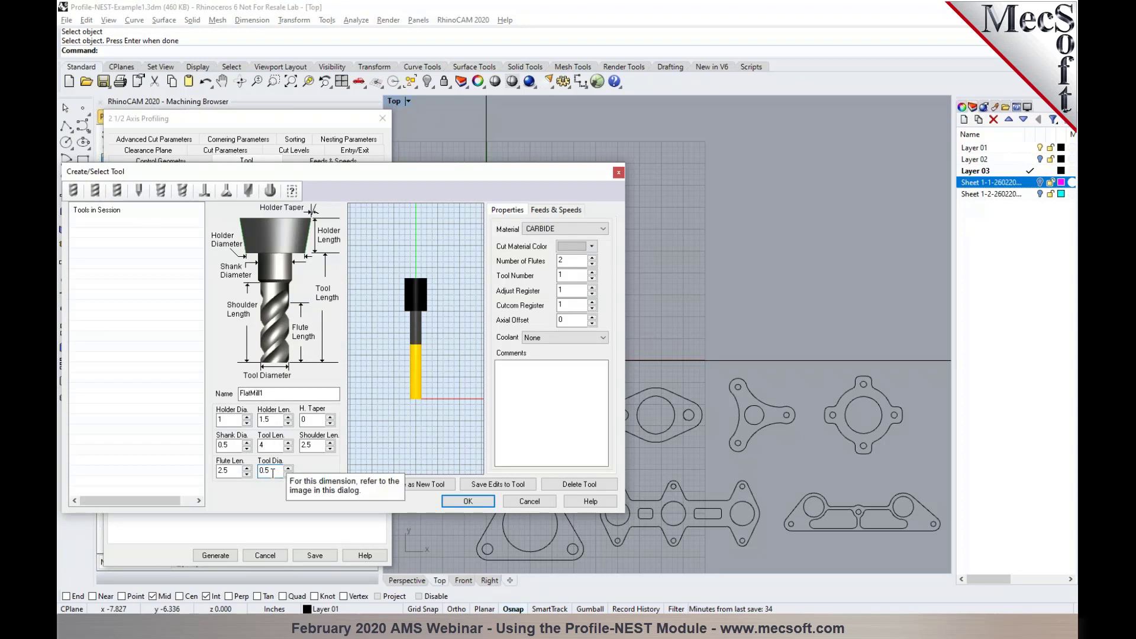
pyautogui.click(559, 210)
pyautogui.click(561, 461)
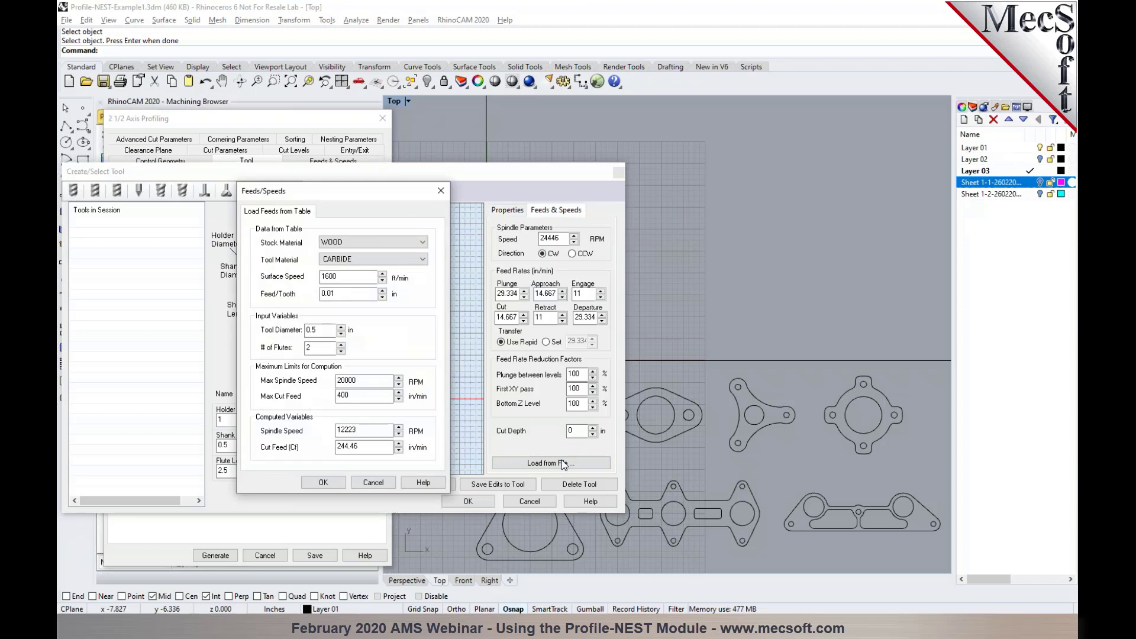
pyautogui.click(325, 483)
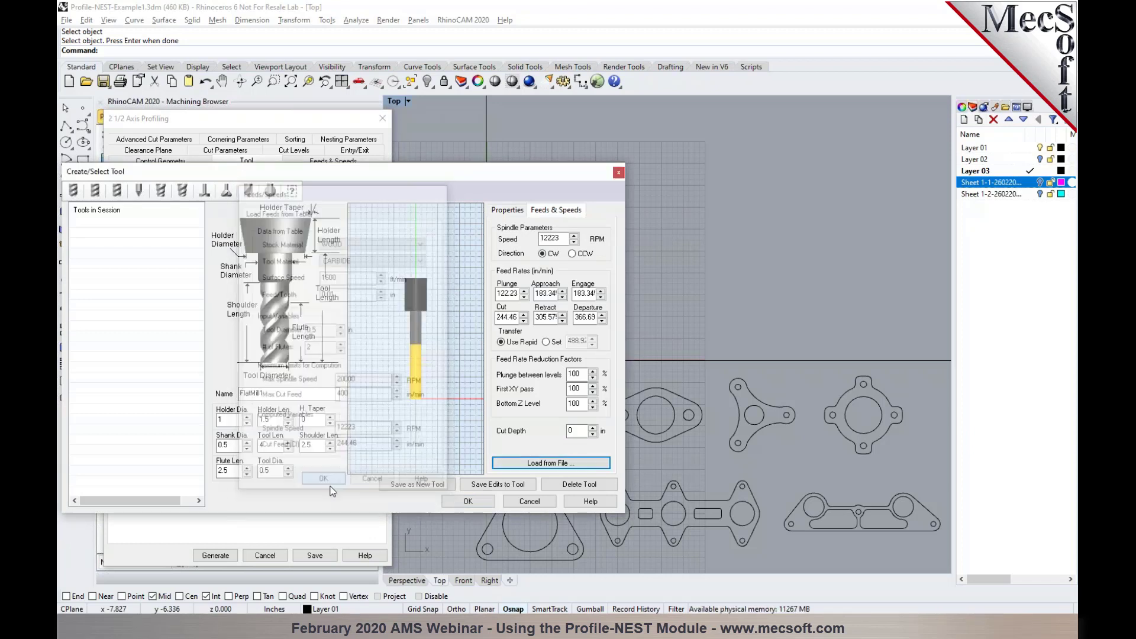
pyautogui.click(402, 486)
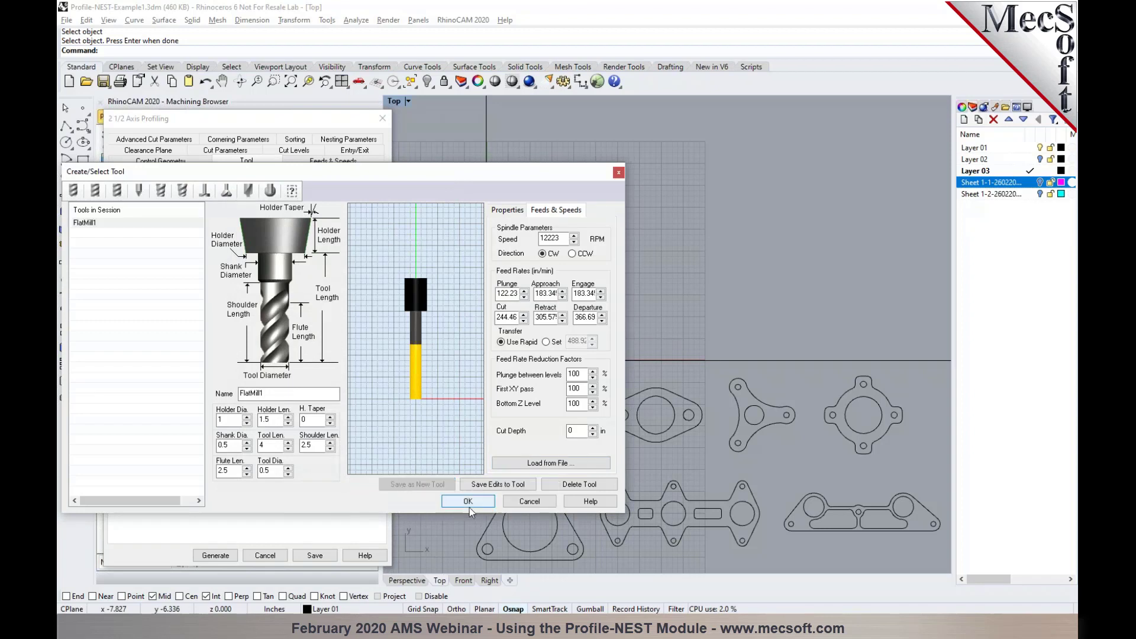
pyautogui.click(470, 503)
pyautogui.click(174, 197)
# Set the profiling cut parameters to climb cutting, no mid-point start, outside cutting for closed curves, and alternate using nesting
pyautogui.click(331, 162)
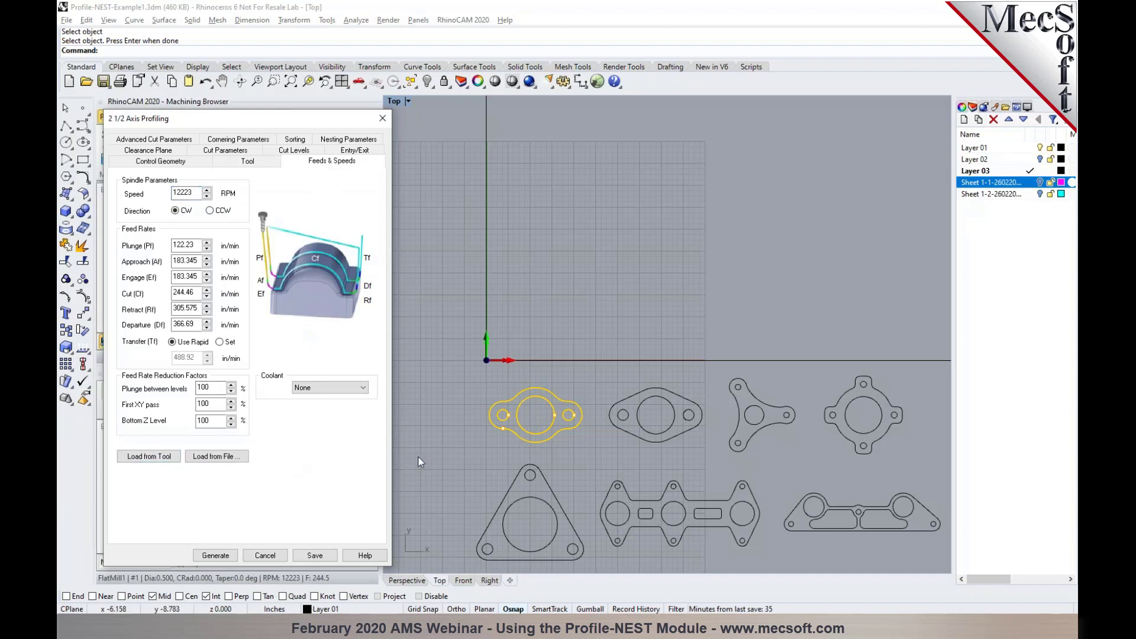
pyautogui.click(157, 151)
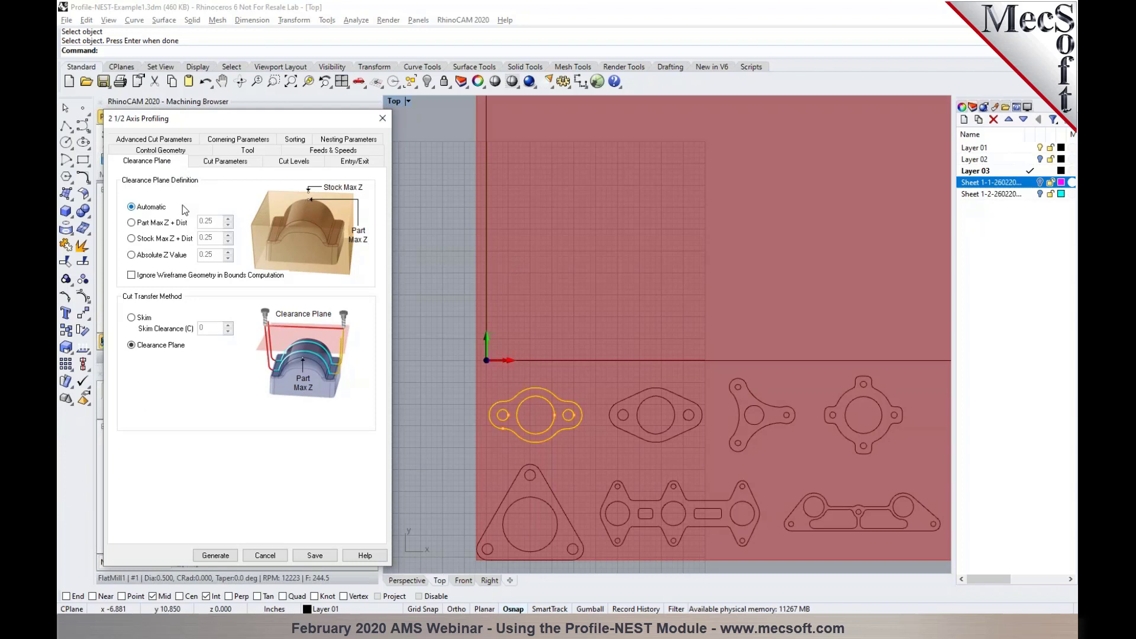
pyautogui.click(225, 161)
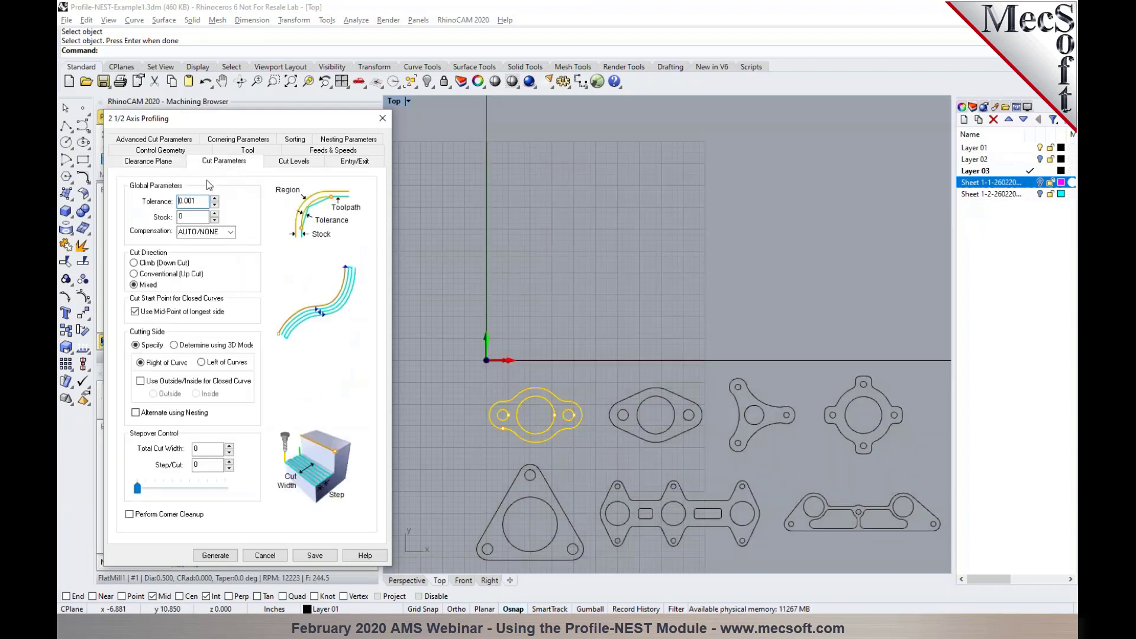
pyautogui.click(145, 264)
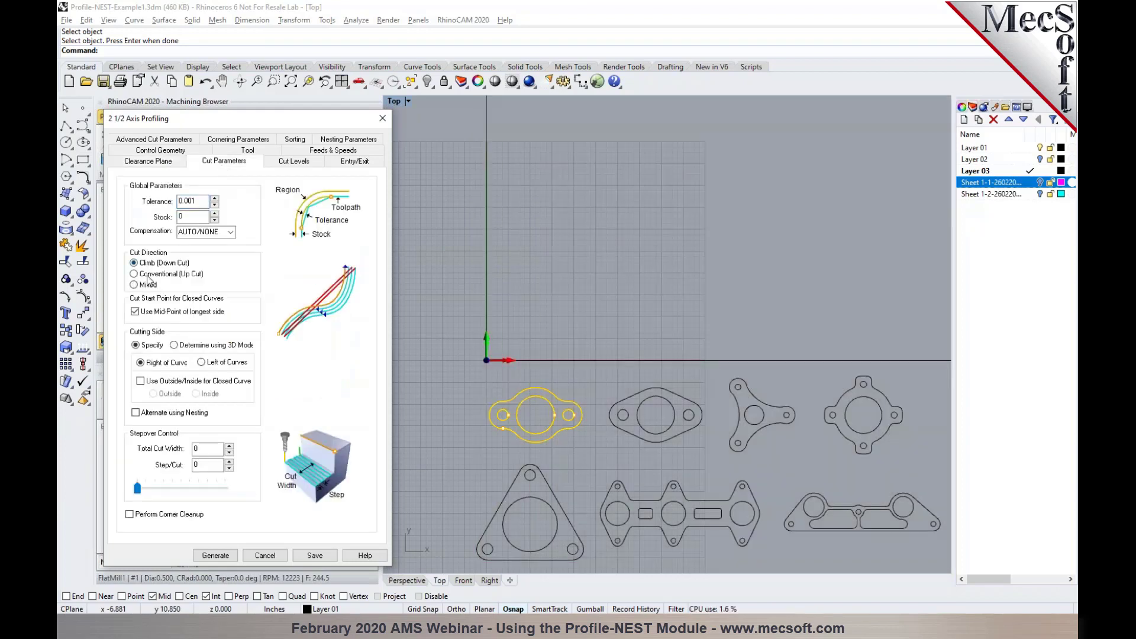
pyautogui.click(148, 312)
pyautogui.click(164, 381)
pyautogui.click(165, 413)
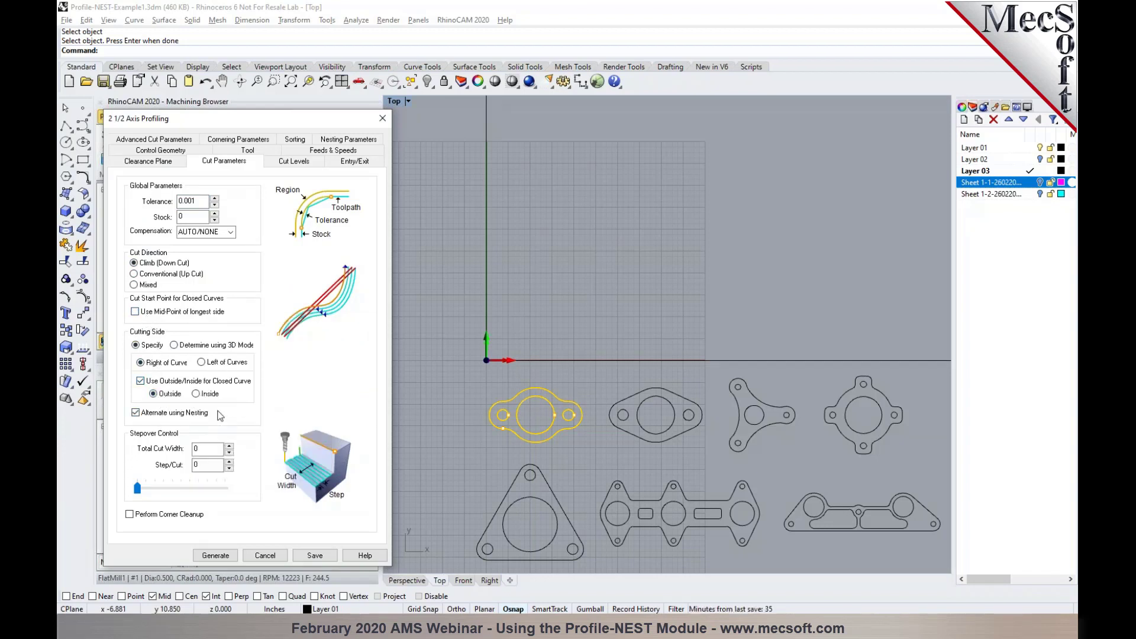
pyautogui.moveTo(220, 416)
# Set the total cut depth and rough depth per cut to 0.25, and review the entry and exit motions
pyautogui.click(285, 166)
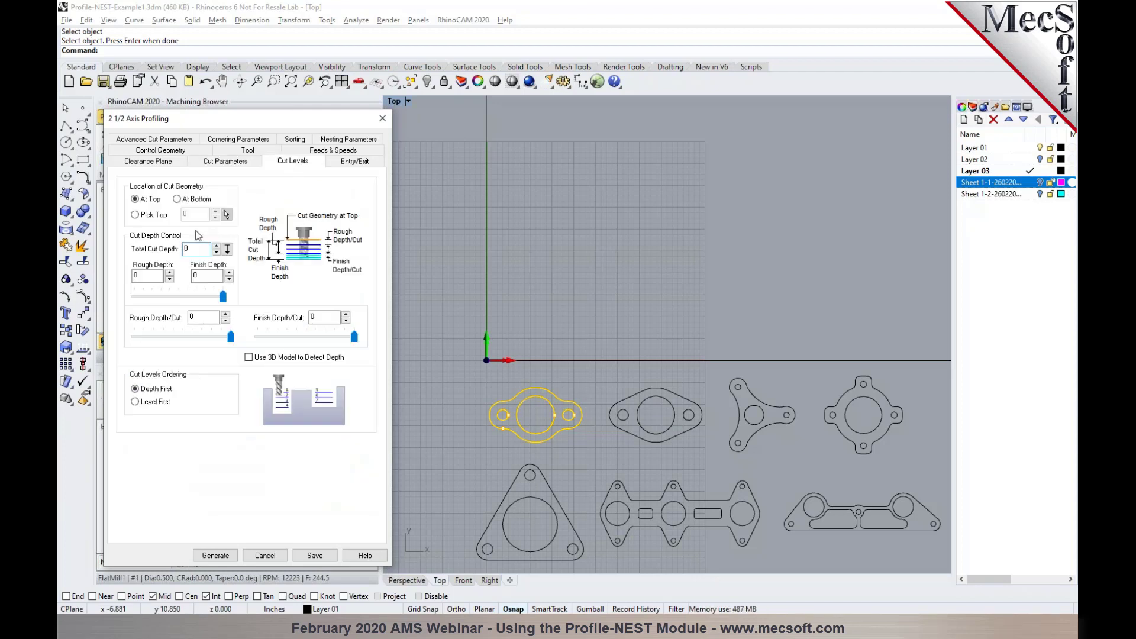
pyautogui.moveTo(186, 248)
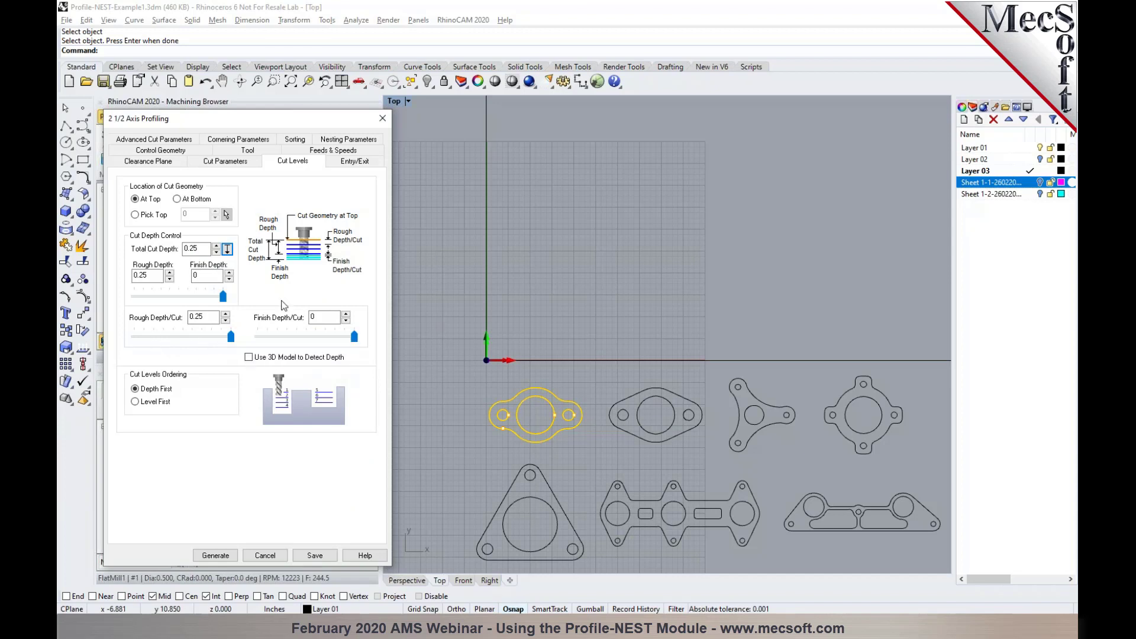
pyautogui.click(343, 161)
pyautogui.moveTo(230, 290)
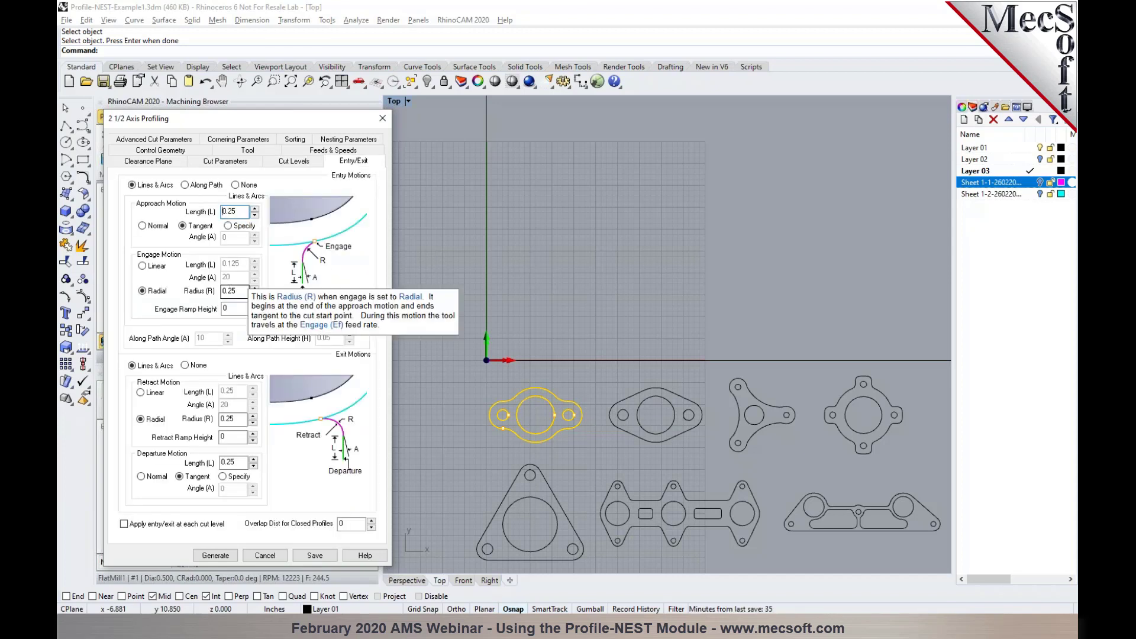
# Set the nesting count to 10 for the first gasket and generate its profiling toolpath
pyautogui.click(326, 140)
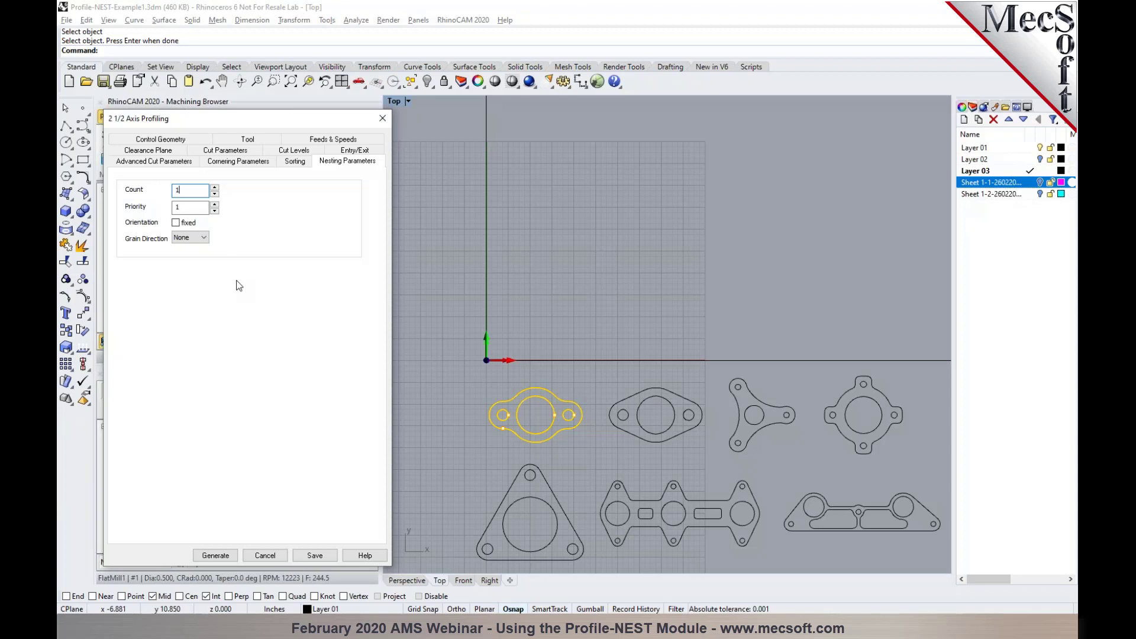
pyautogui.write('0')
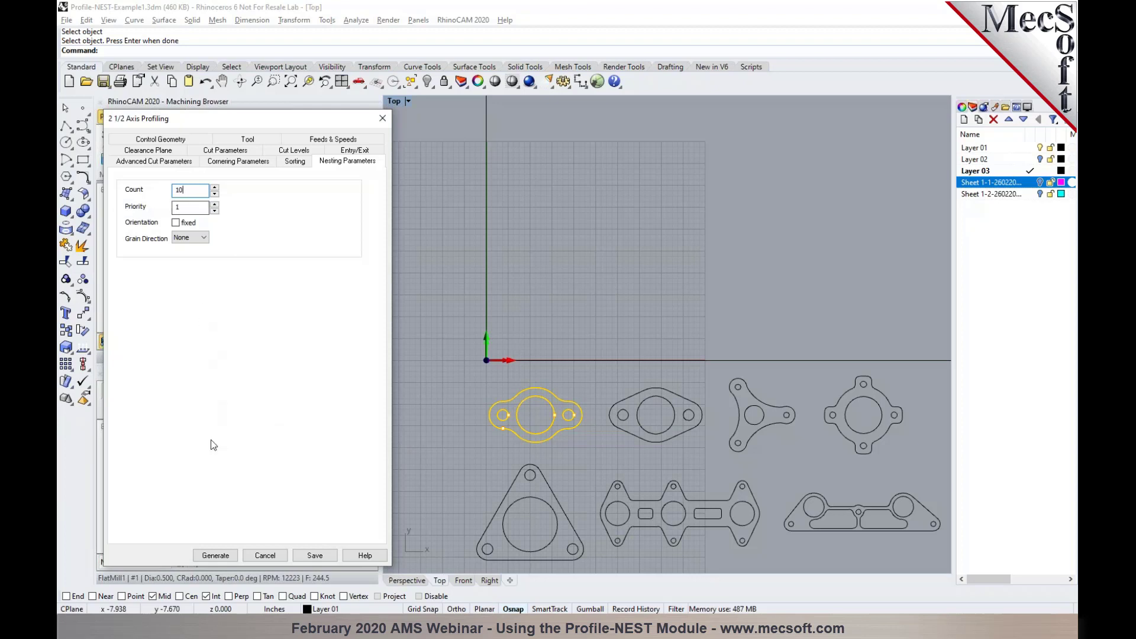
pyautogui.click(216, 556)
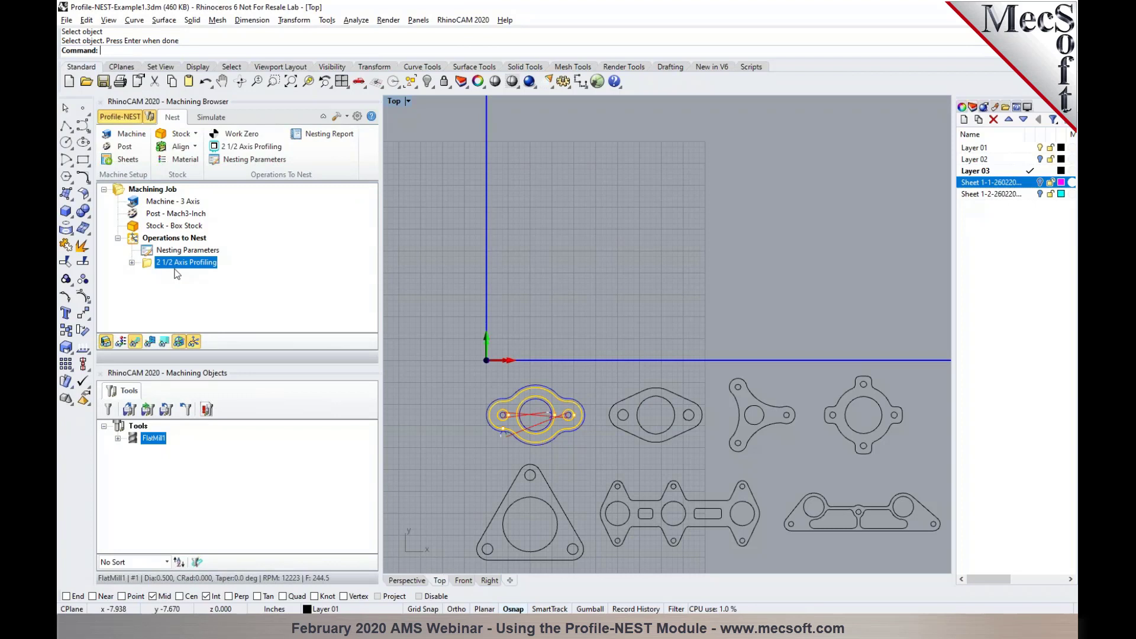
# Duplicate the 2 1/2 Axis Profiling operation in the machining job
pyautogui.scroll(2, 565, 420)
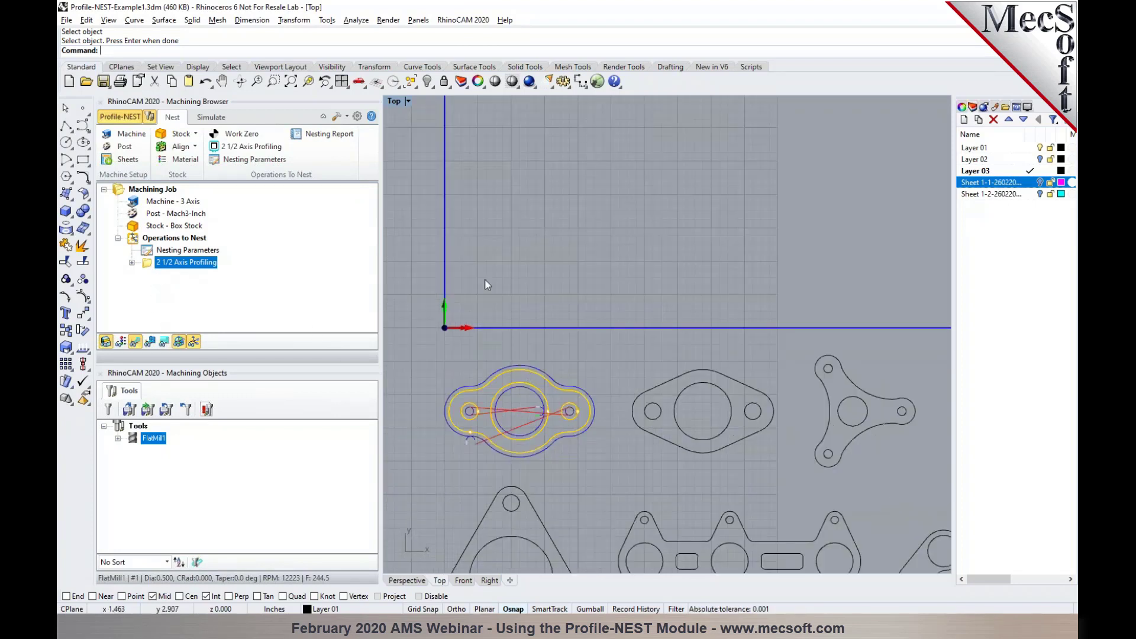
pyautogui.scroll(-2, 478, 307)
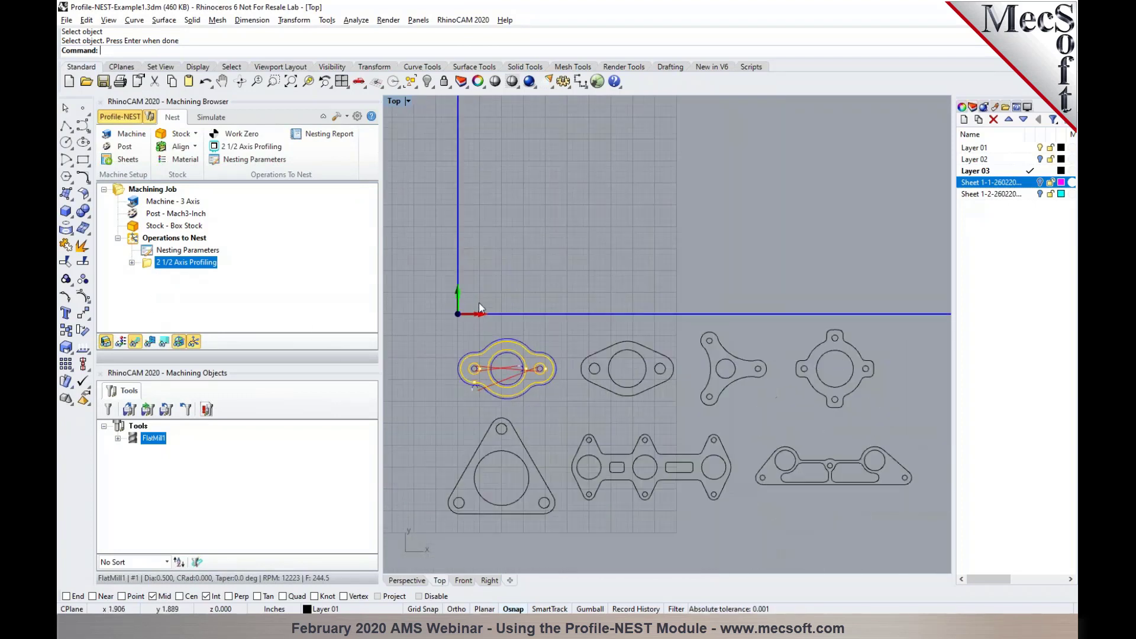
pyautogui.rightClick(147, 262)
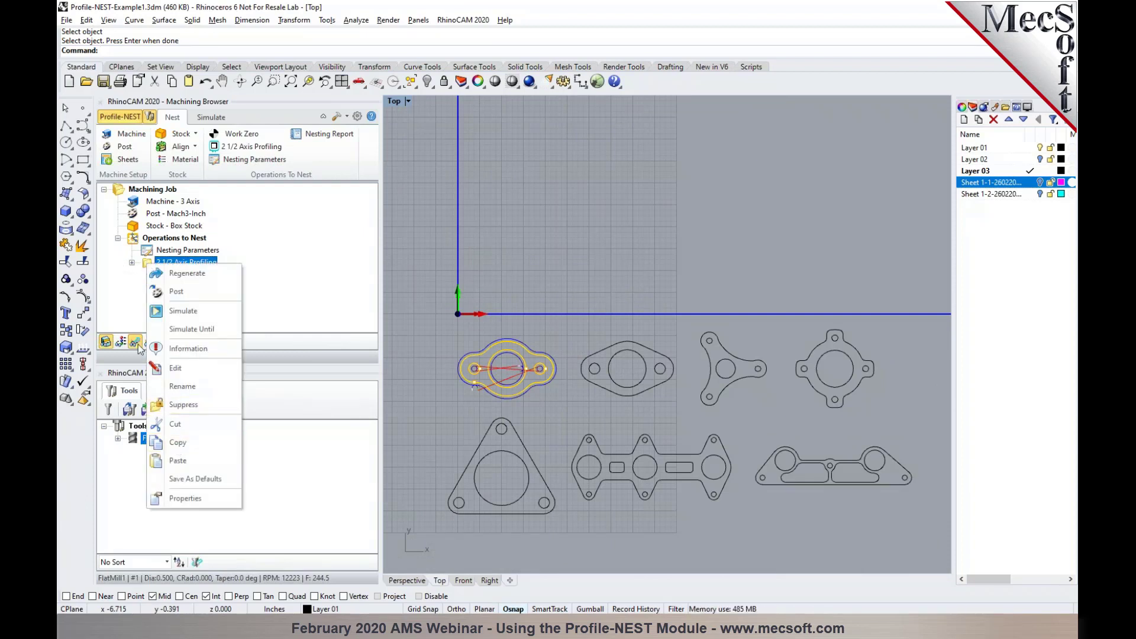
pyautogui.click(148, 265)
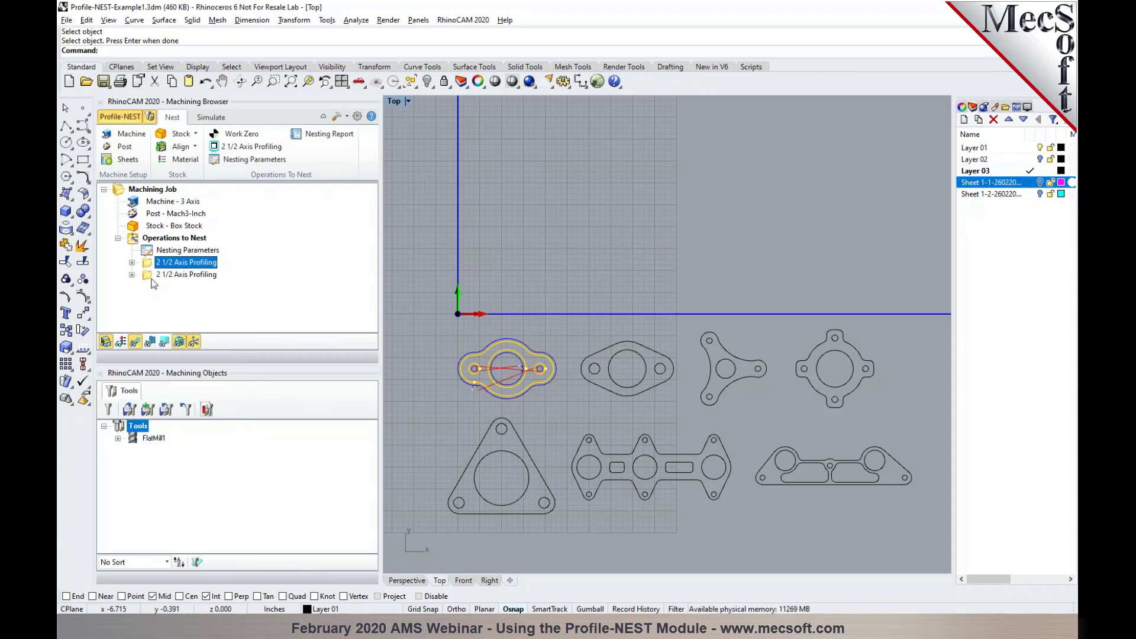
# Assign the triangular gasket's outline and holes as part regions of the copied profiling operation and generate its toolpath
pyautogui.click(150, 278)
pyautogui.doubleClick(149, 279)
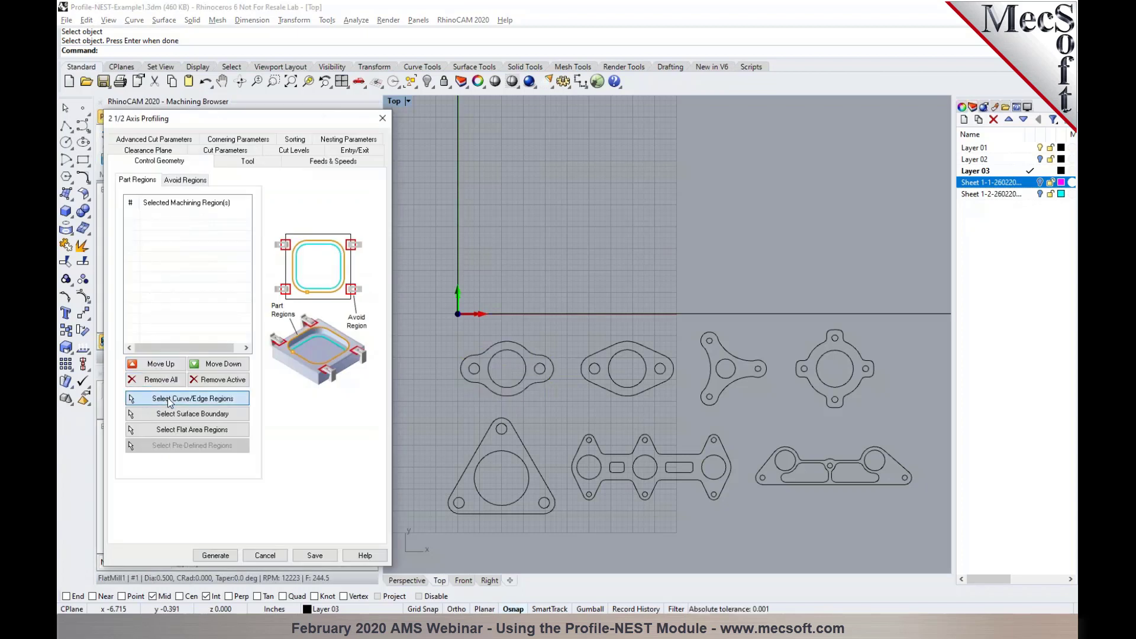
pyautogui.click(169, 399)
pyautogui.moveTo(428, 395); pyautogui.dragTo(559, 542)
pyautogui.press('Return')
pyautogui.click(227, 552)
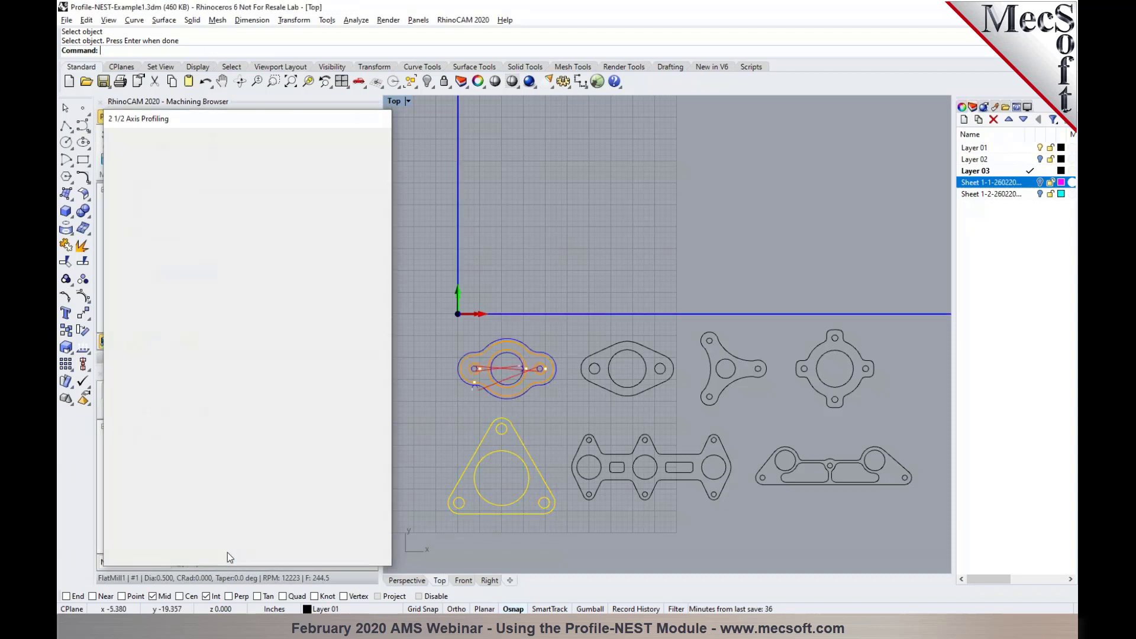
# Paste another copy of the 2 1/2 Axis Profiling operation into the operations to nest
pyautogui.click(148, 278)
pyautogui.hotkey('ctrl', 'v')
pyautogui.click(151, 290)
# Replace the new copy's part regions with the outline and holes of the diamond-shaped two-bolt gasket and generate its toolpath
pyautogui.doubleClick(178, 286)
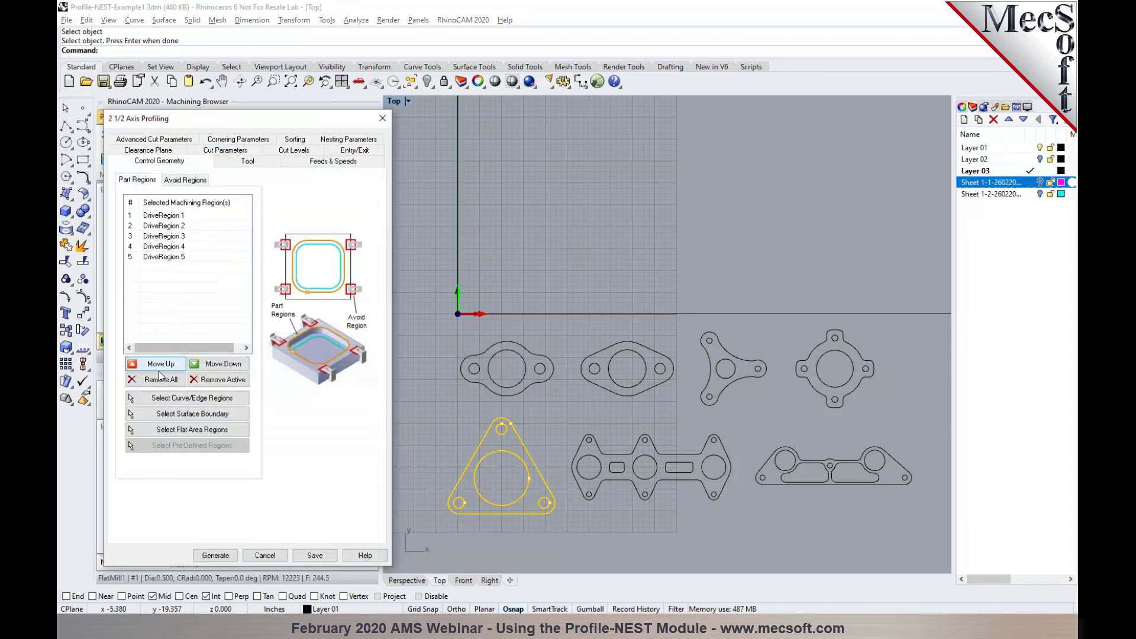
pyautogui.click(148, 381)
pyautogui.click(177, 399)
pyautogui.moveTo(573, 333); pyautogui.dragTo(675, 407)
pyautogui.press('Return')
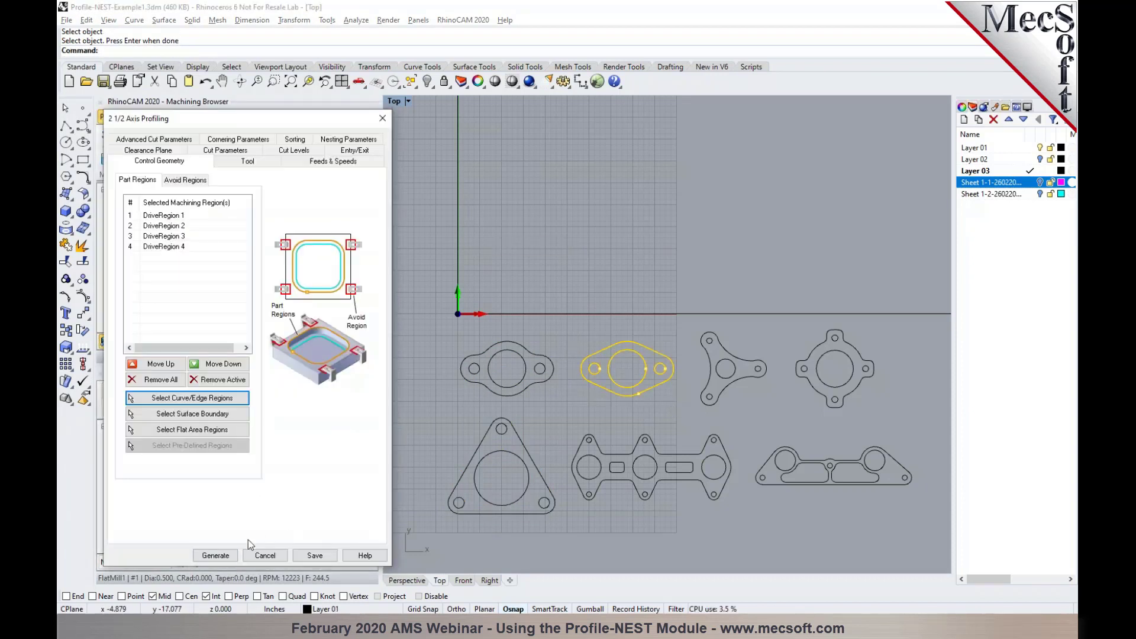
pyautogui.click(215, 554)
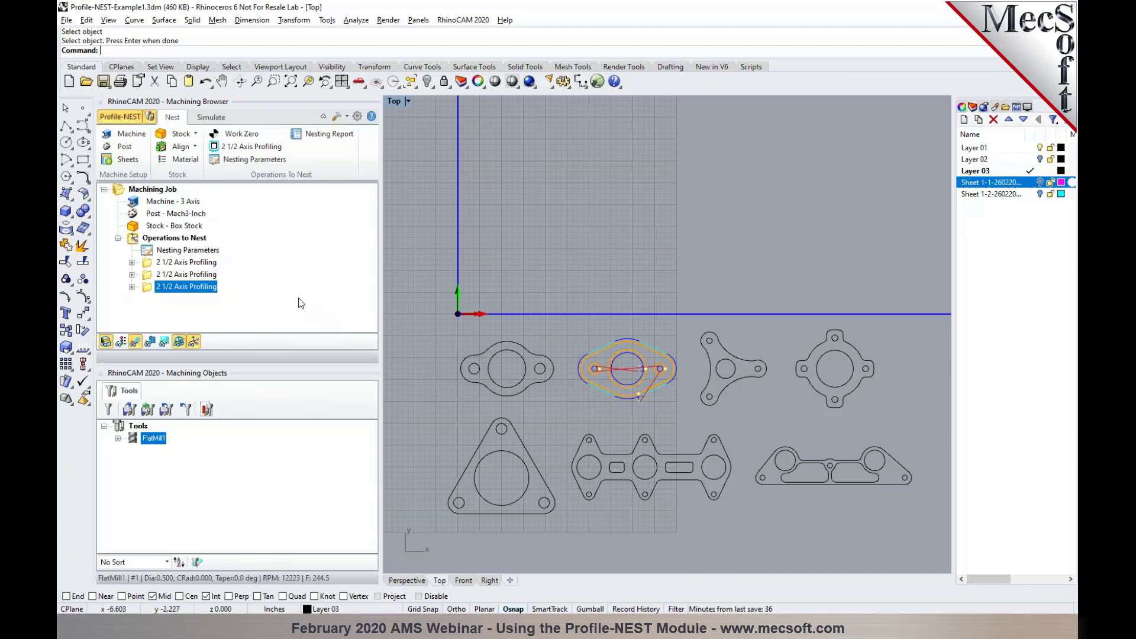
# Review the toolpath of each of the three profiling operations to nest
pyautogui.click(201, 262)
pyautogui.click(205, 274)
pyautogui.click(205, 286)
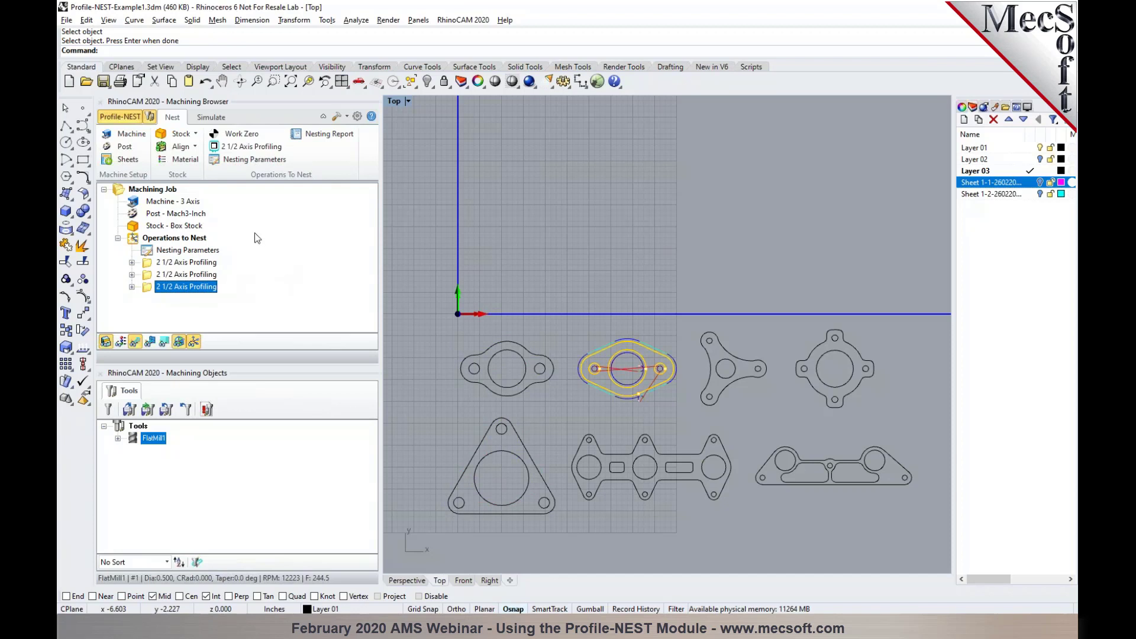
# In the nesting parameters, set the distance part to part to 0.2 and the distance part to sheet to 0.1
pyautogui.click(237, 160)
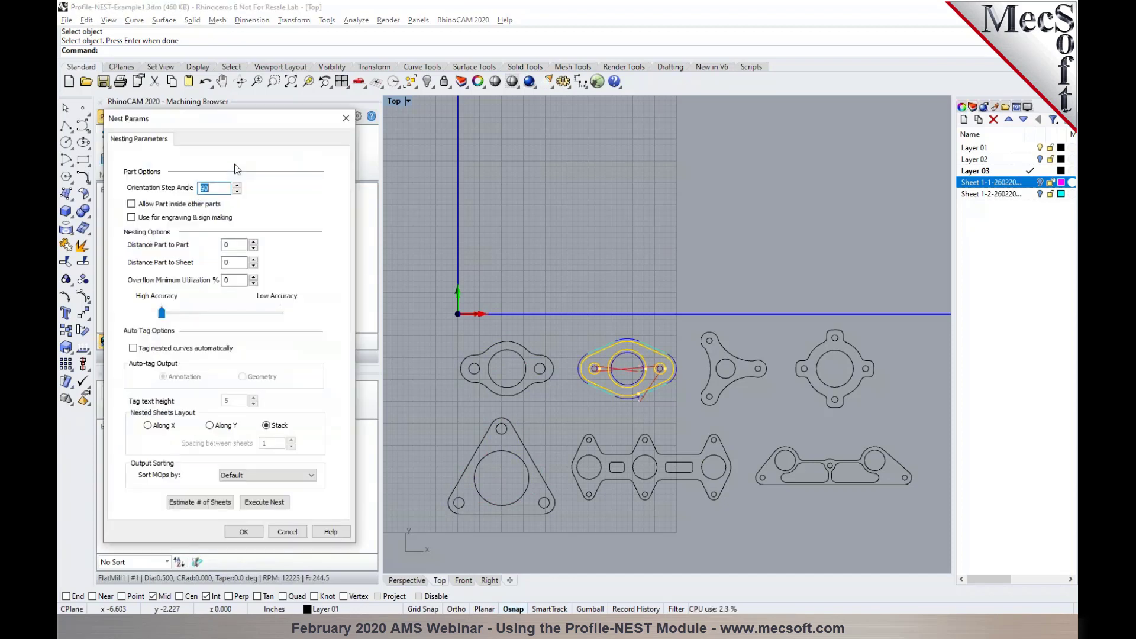
pyautogui.moveTo(238, 124); pyautogui.dragTo(481, 149)
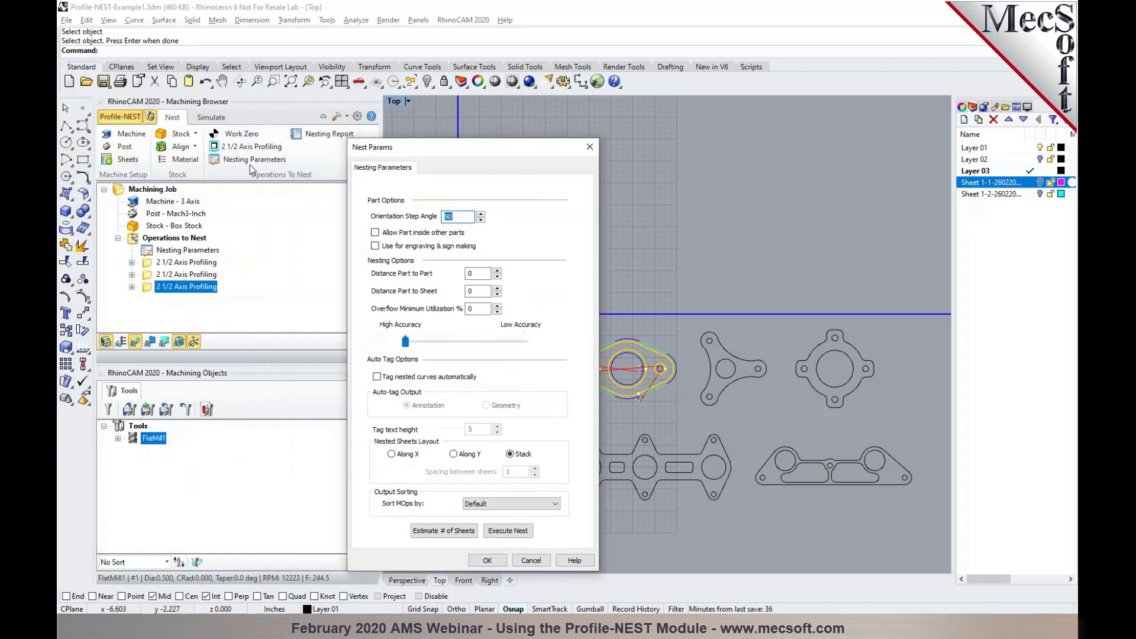
pyautogui.moveTo(427, 147); pyautogui.dragTo(320, 126)
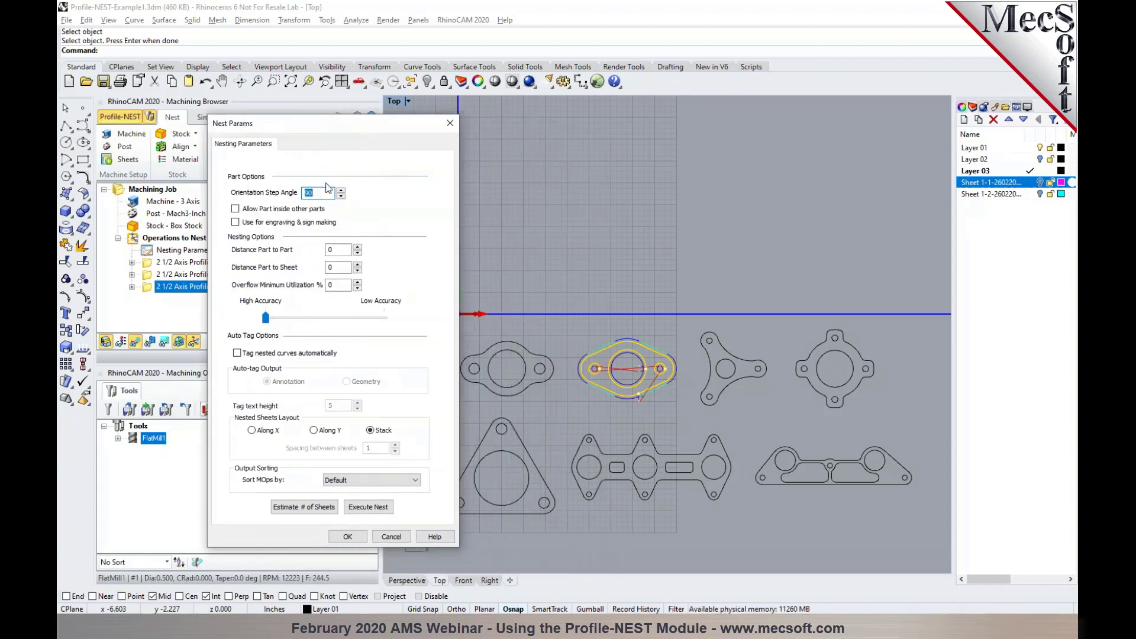
pyautogui.moveTo(320, 193)
pyautogui.moveTo(349, 268)
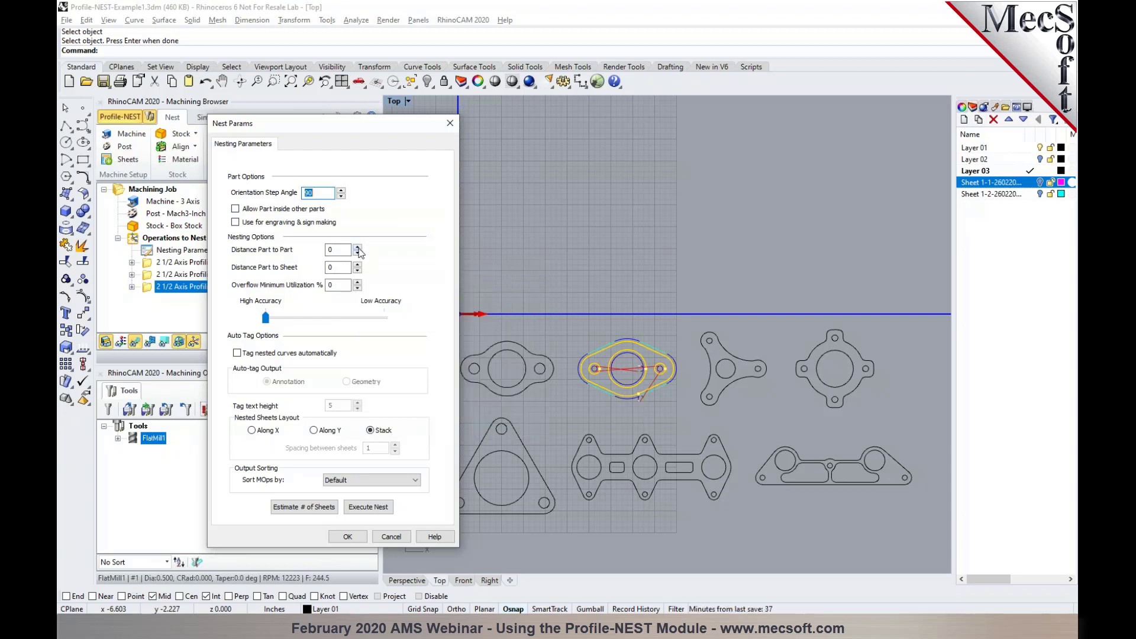
pyautogui.click(358, 264)
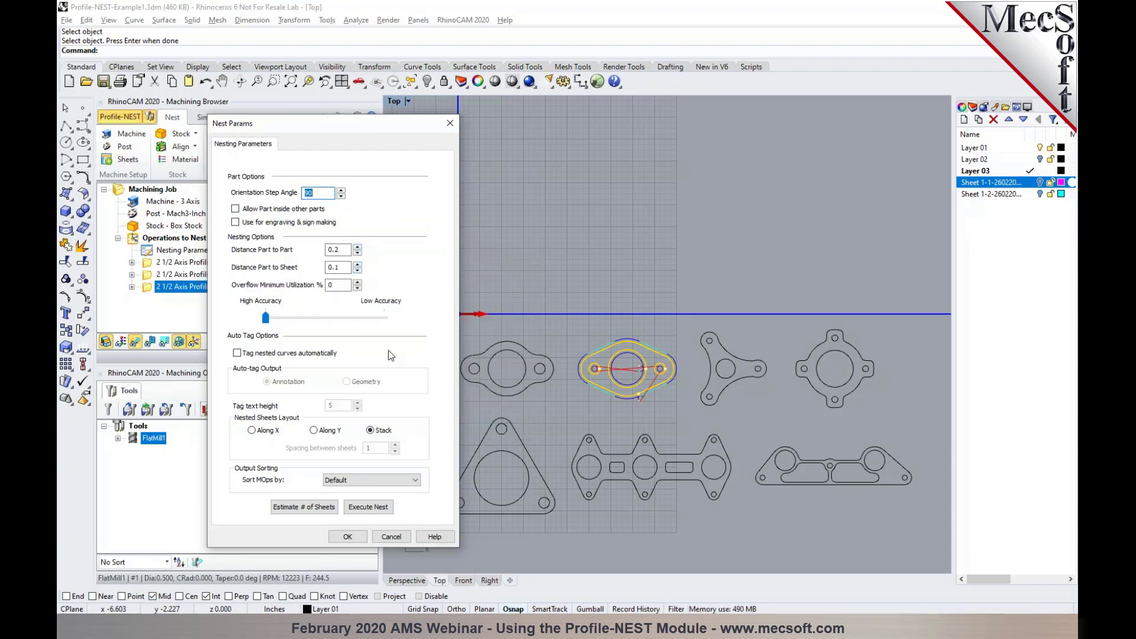
# Estimate the number of sheets needed and execute the nest
pyautogui.click(303, 506)
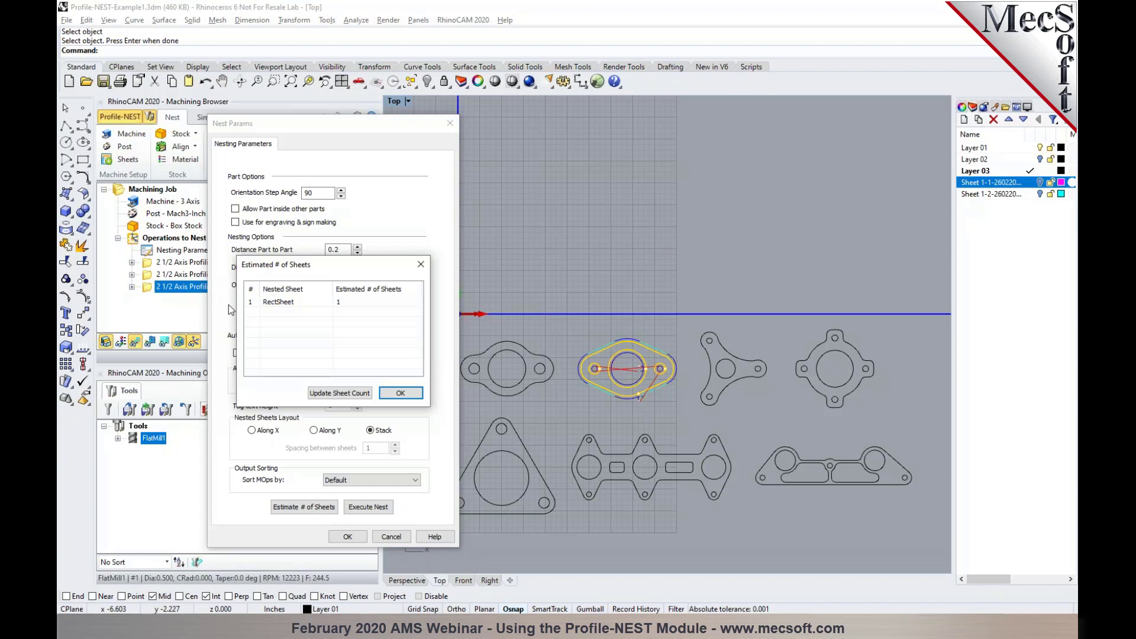
pyautogui.click(400, 393)
pyautogui.click(380, 512)
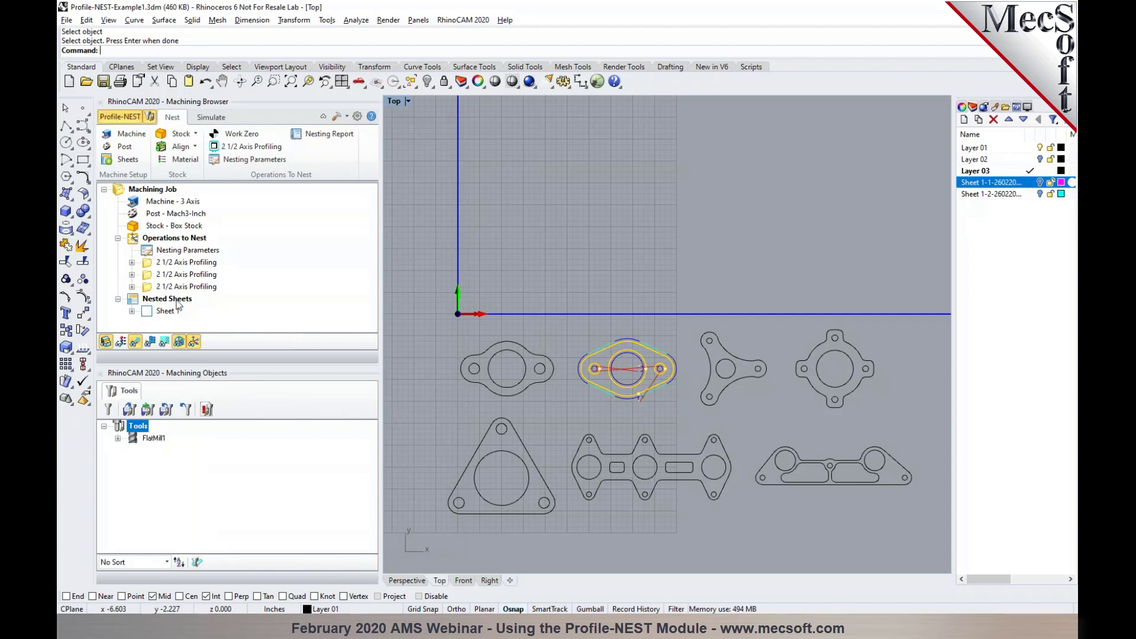
# Examine the layout of the nested gasket toolpaths on Sheet 1
pyautogui.moveTo(191, 357); pyautogui.dragTo(191, 446)
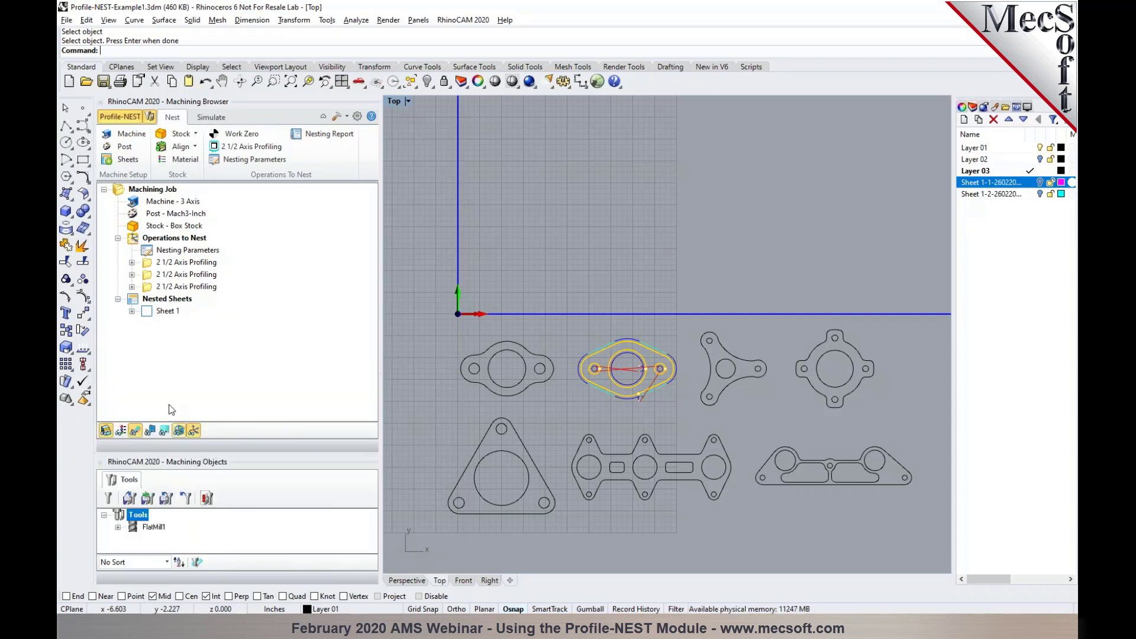
pyautogui.click(155, 311)
pyautogui.scroll(-5, 431, 414)
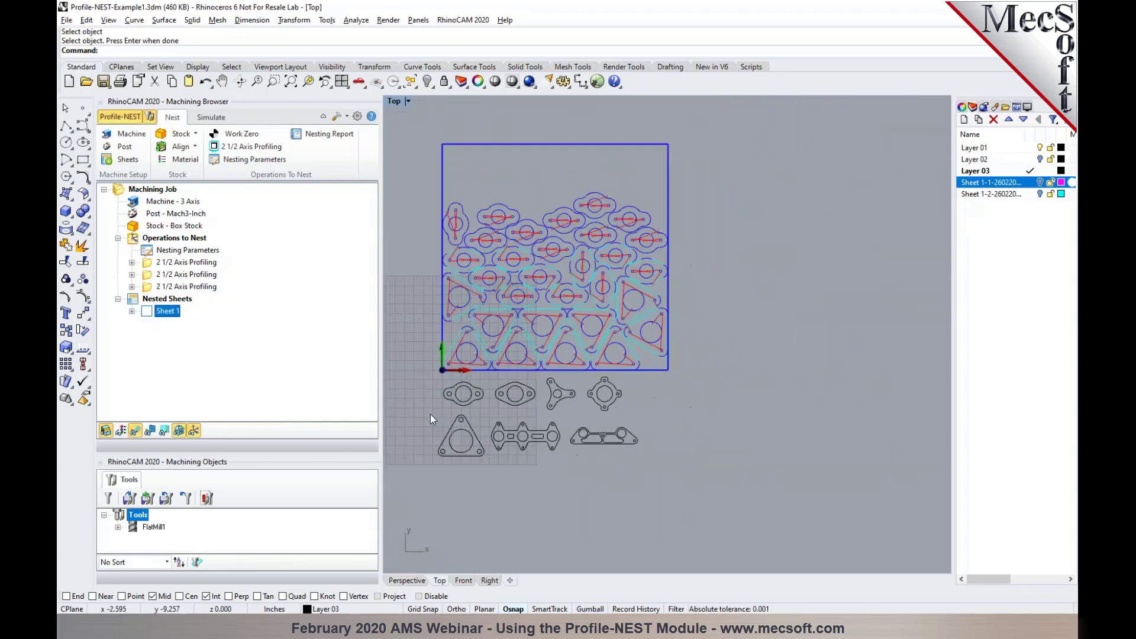
pyautogui.scroll(3, 493, 269)
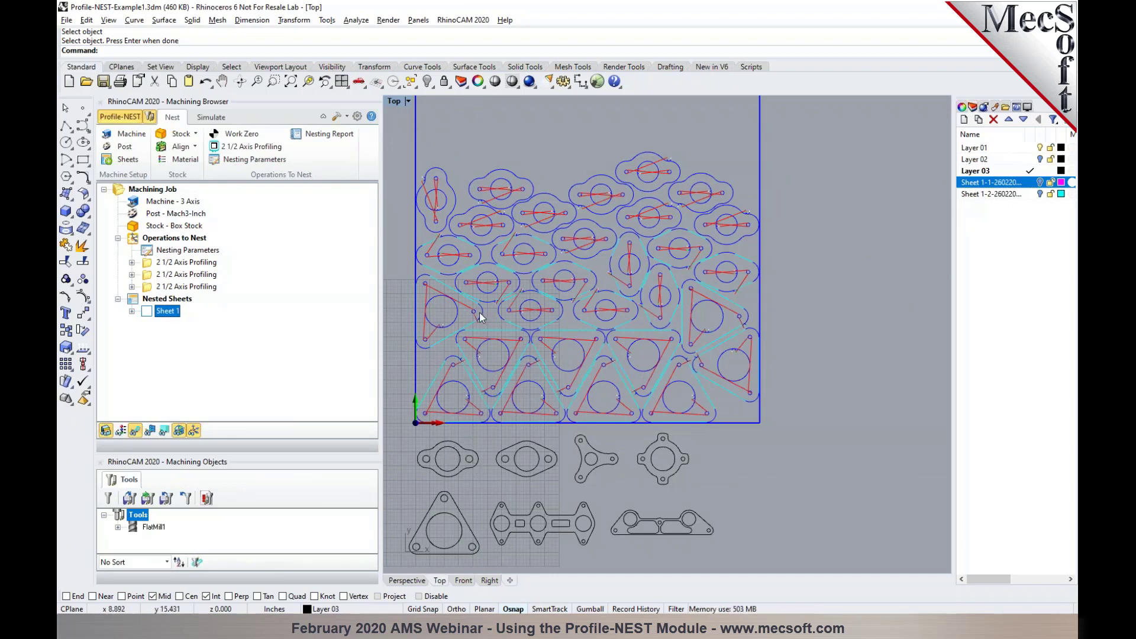
pyautogui.scroll(1, 428, 361)
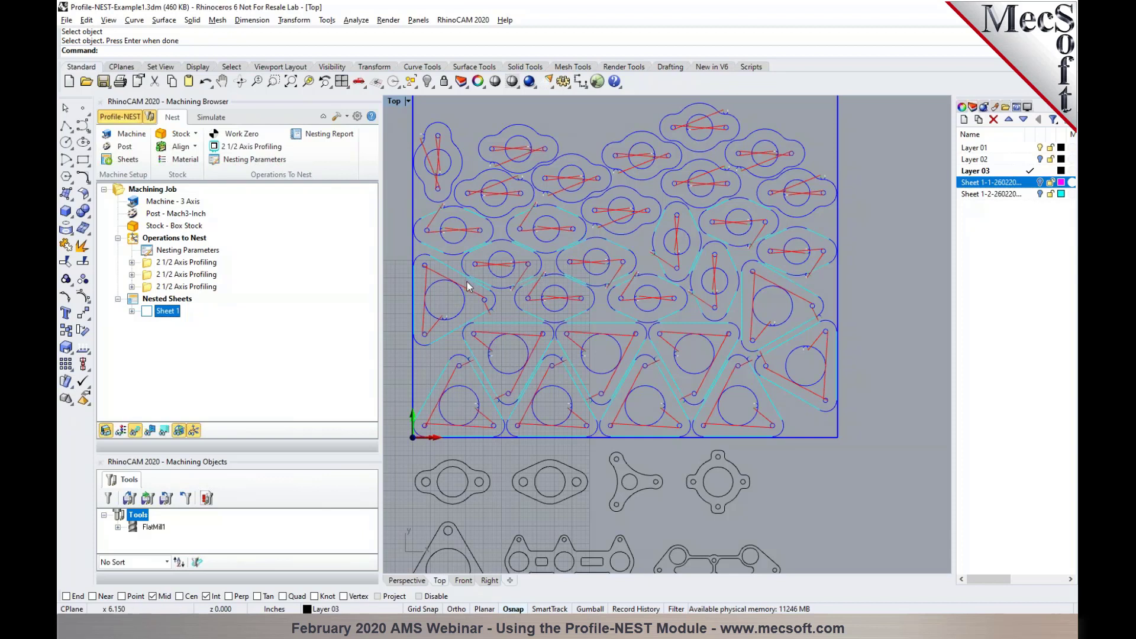
pyautogui.scroll(-2, 484, 283)
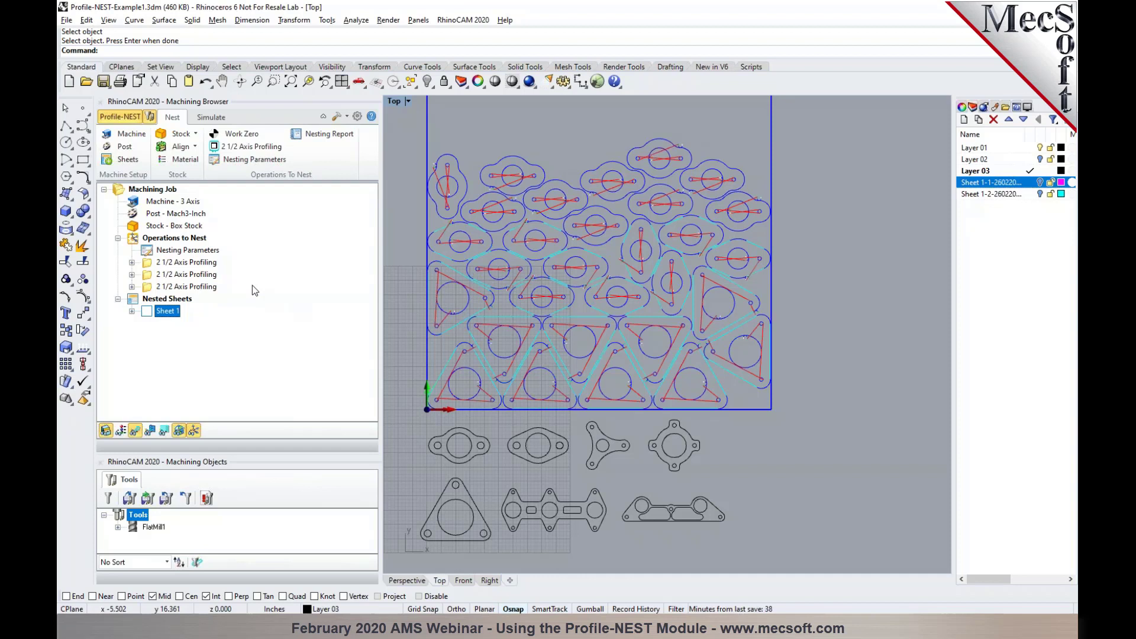
# Inspect individual profiling operations listed under Sheet 1, including the contents of 2 1/2 Axis Profiling 21
pyautogui.click(131, 311)
pyautogui.moveTo(355, 449); pyautogui.dragTo(353, 511)
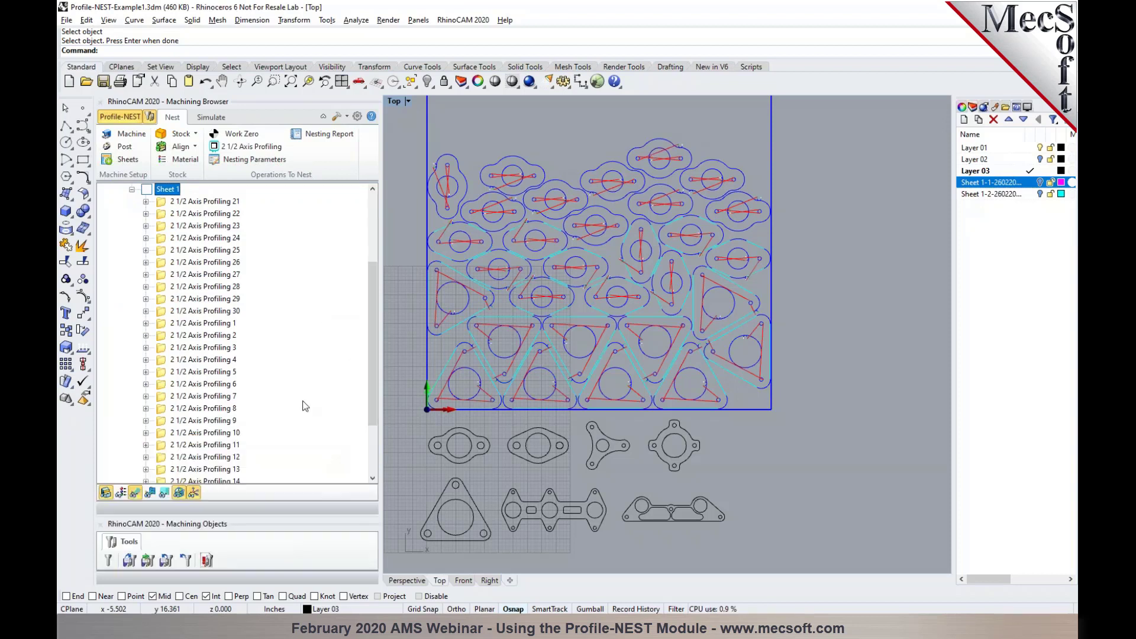
pyautogui.click(211, 204)
pyautogui.click(210, 214)
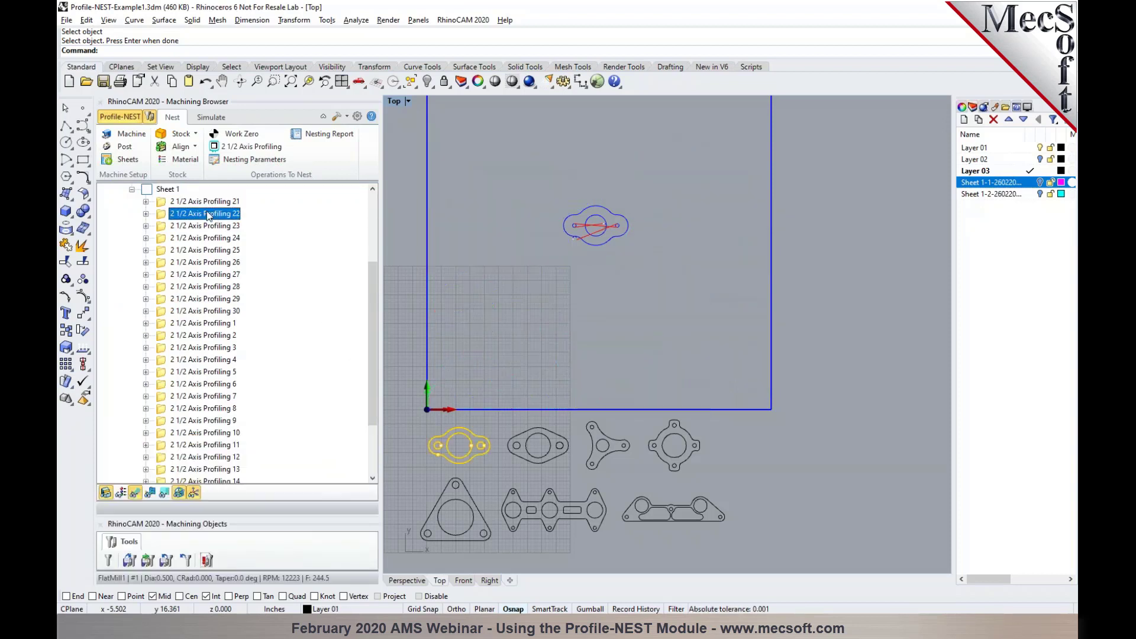
pyautogui.click(206, 227)
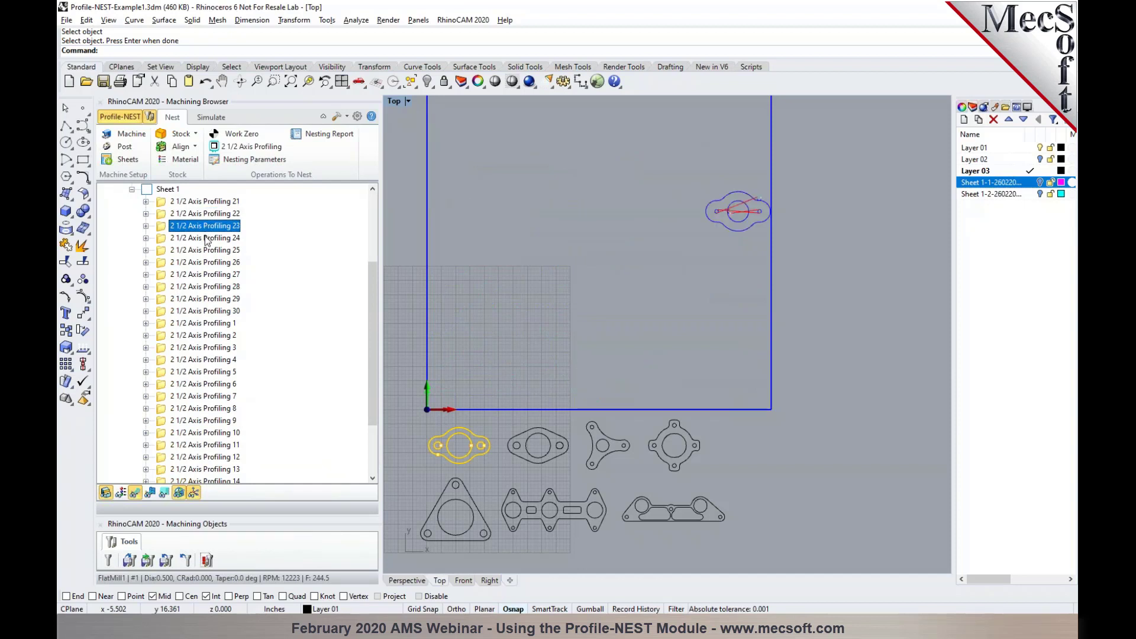
pyautogui.click(207, 239)
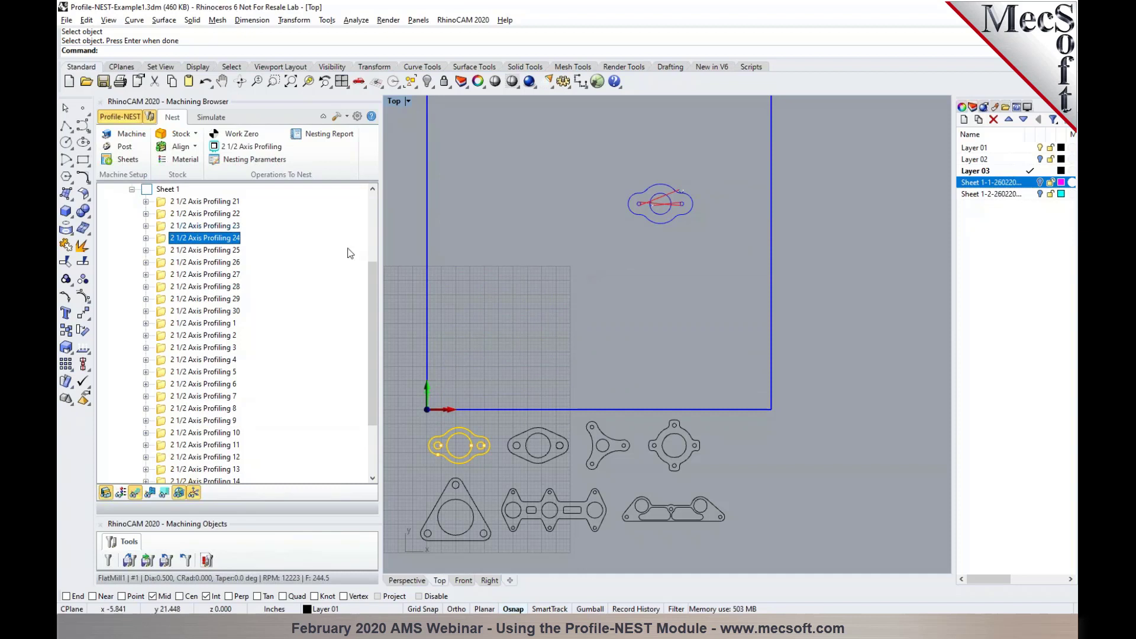
pyautogui.click(192, 203)
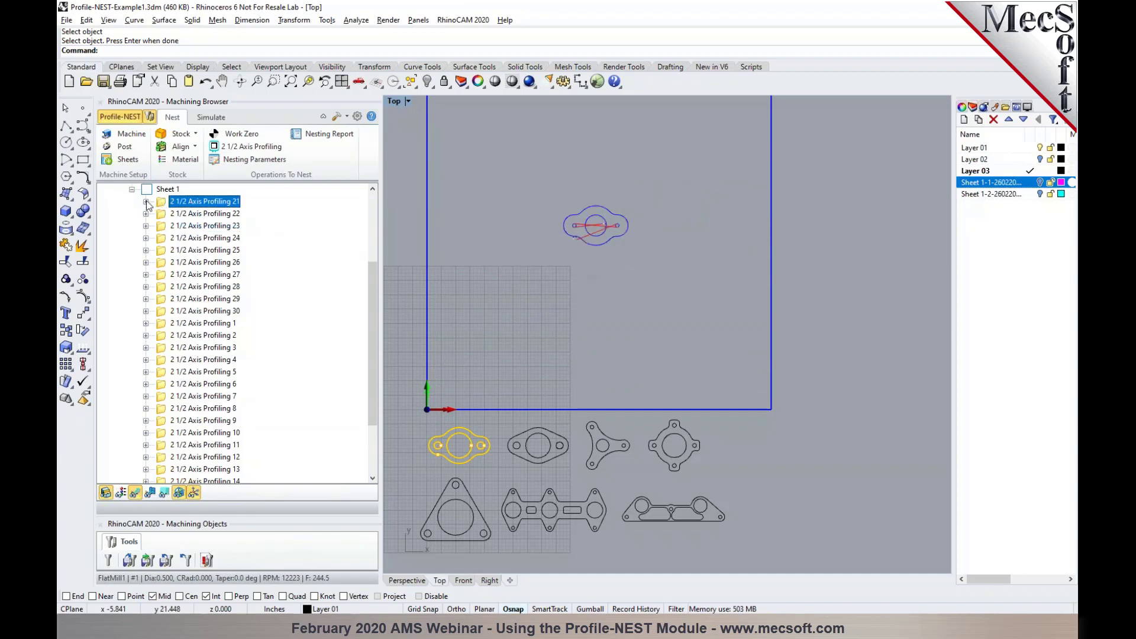
pyautogui.click(146, 202)
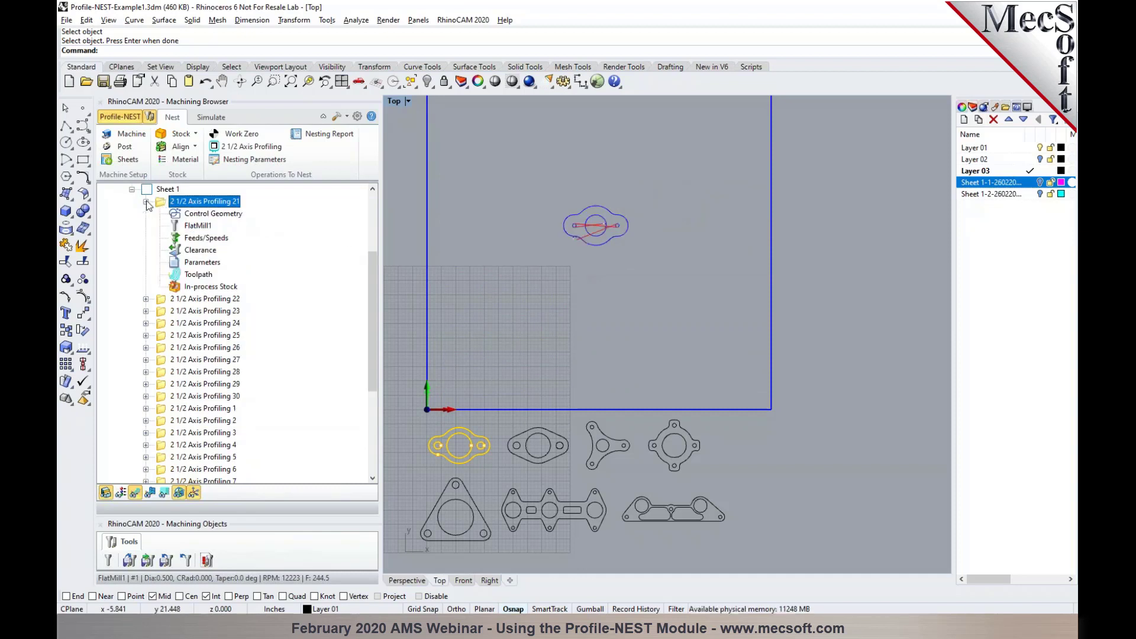
pyautogui.click(146, 202)
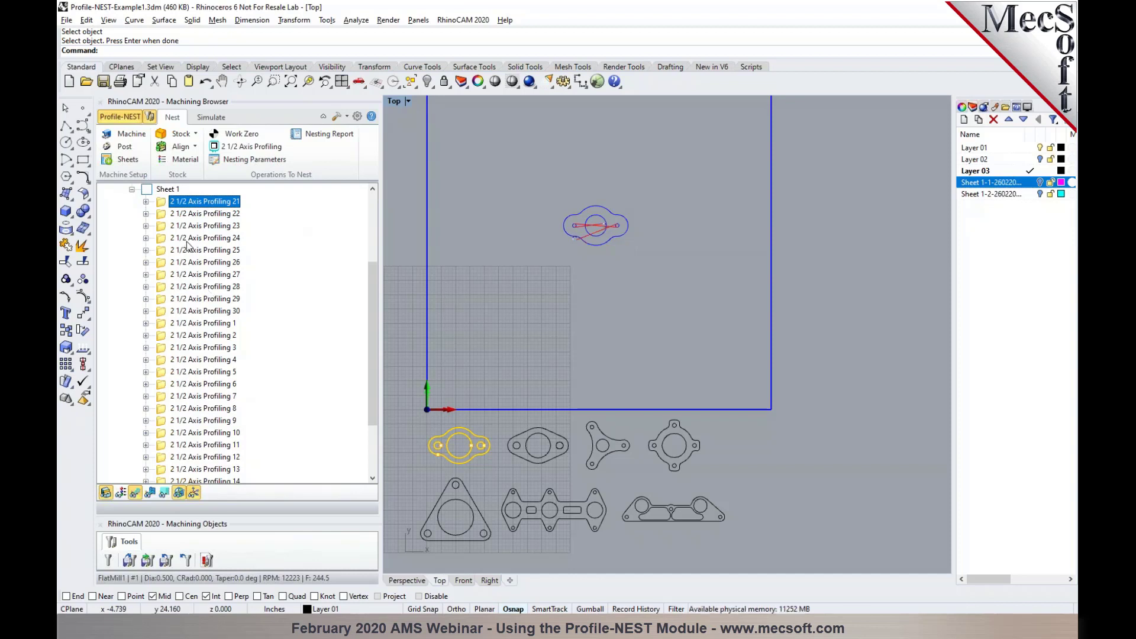
pyautogui.scroll(1, 193, 250)
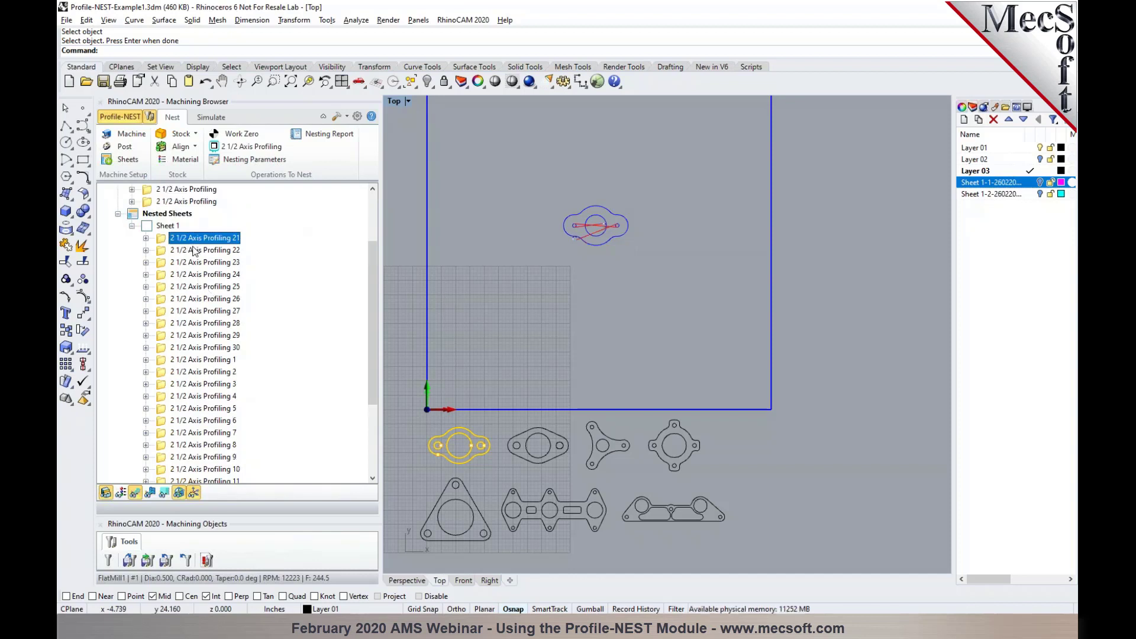
# Simulate the cutting of all nested operations on Sheet 1
pyautogui.click(162, 228)
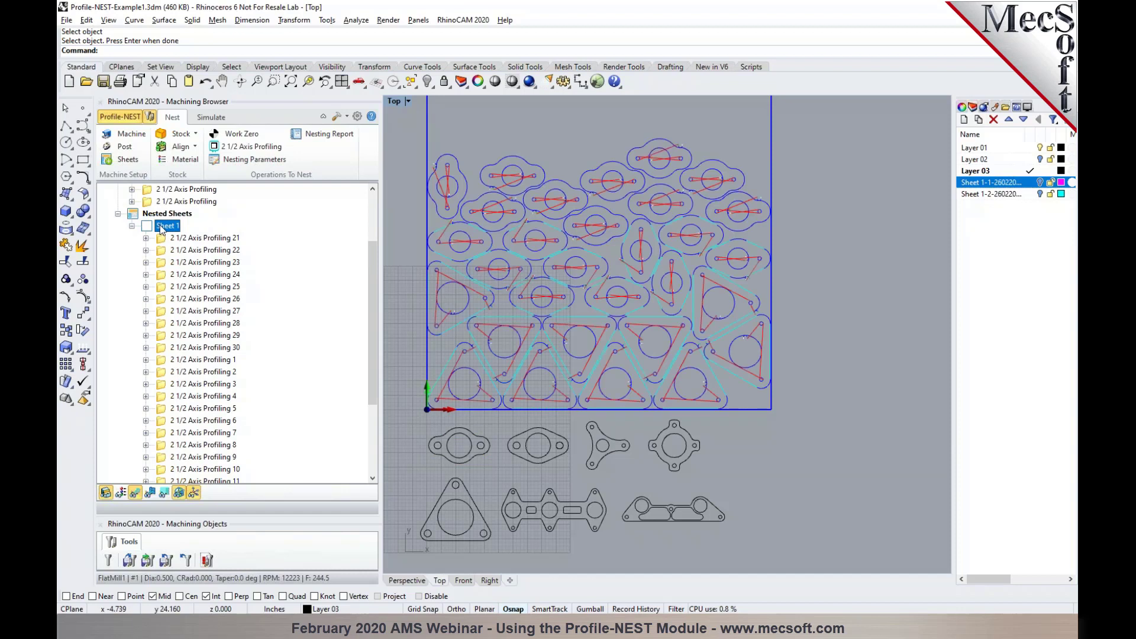
pyautogui.rightClick(161, 229)
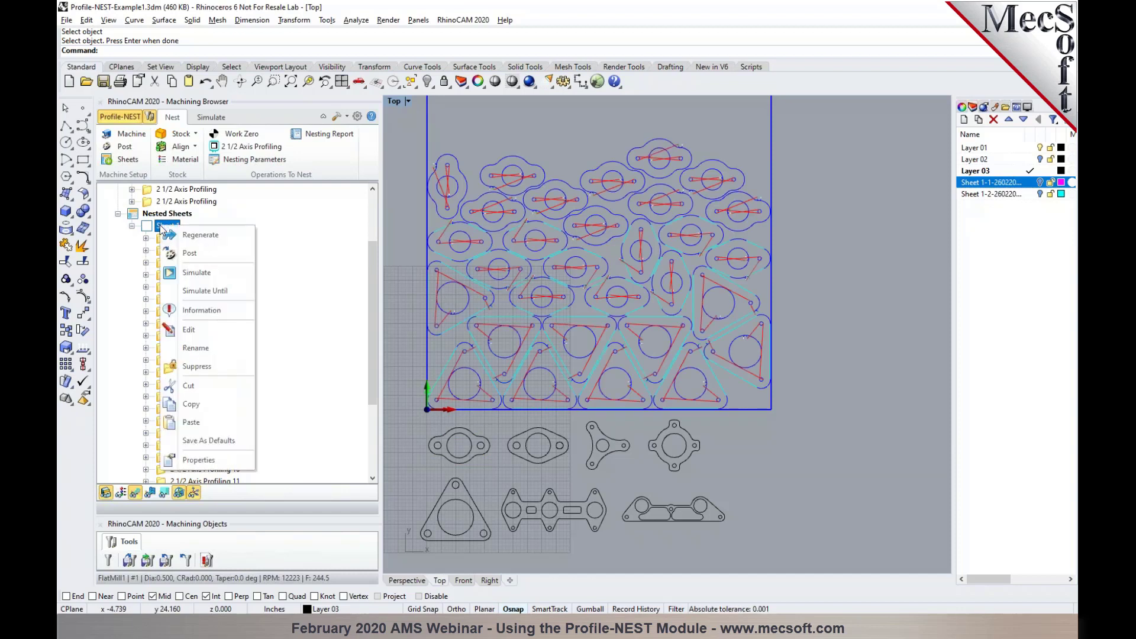
pyautogui.click(195, 278)
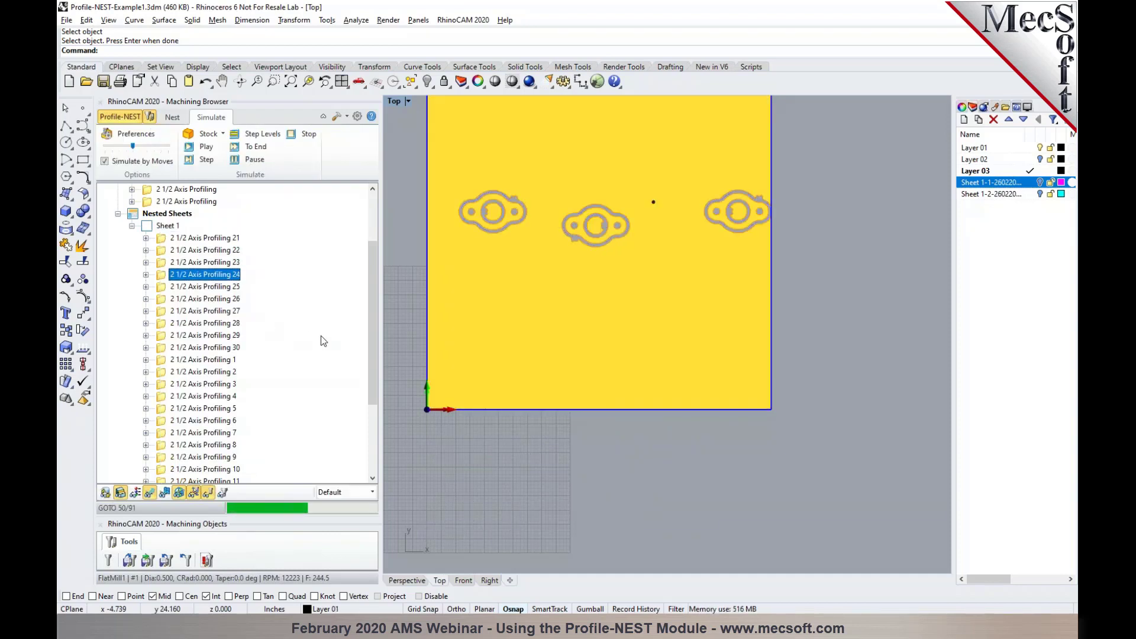
# Watch the simulation in the Perspective view at a higher speed and check the simulation preferences
pyautogui.click(407, 580)
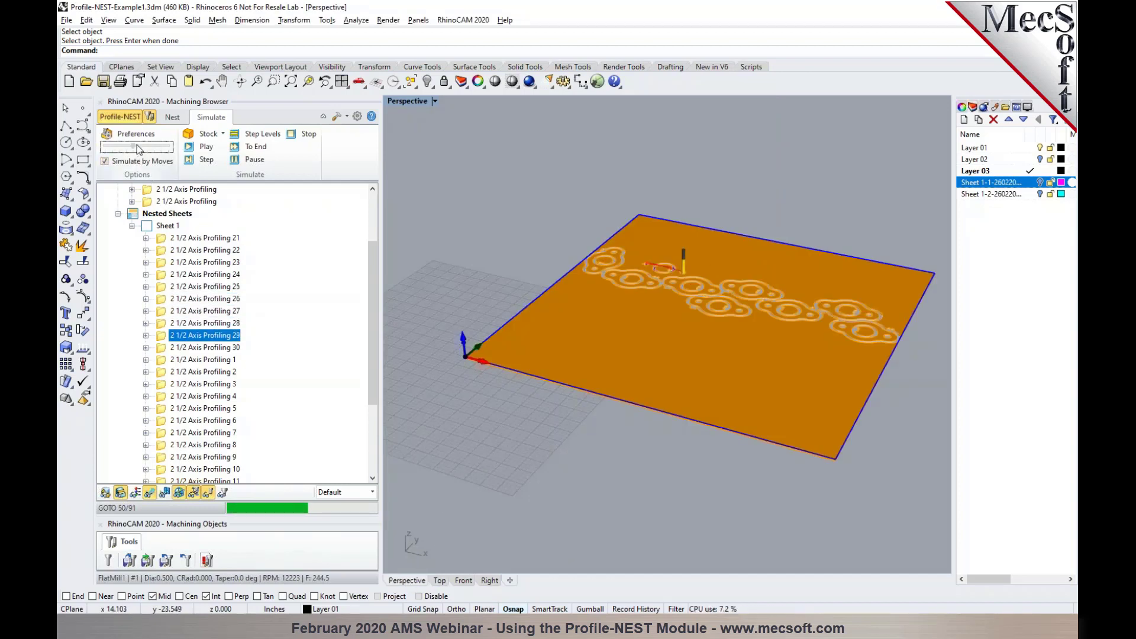
pyautogui.moveTo(134, 147); pyautogui.dragTo(160, 147)
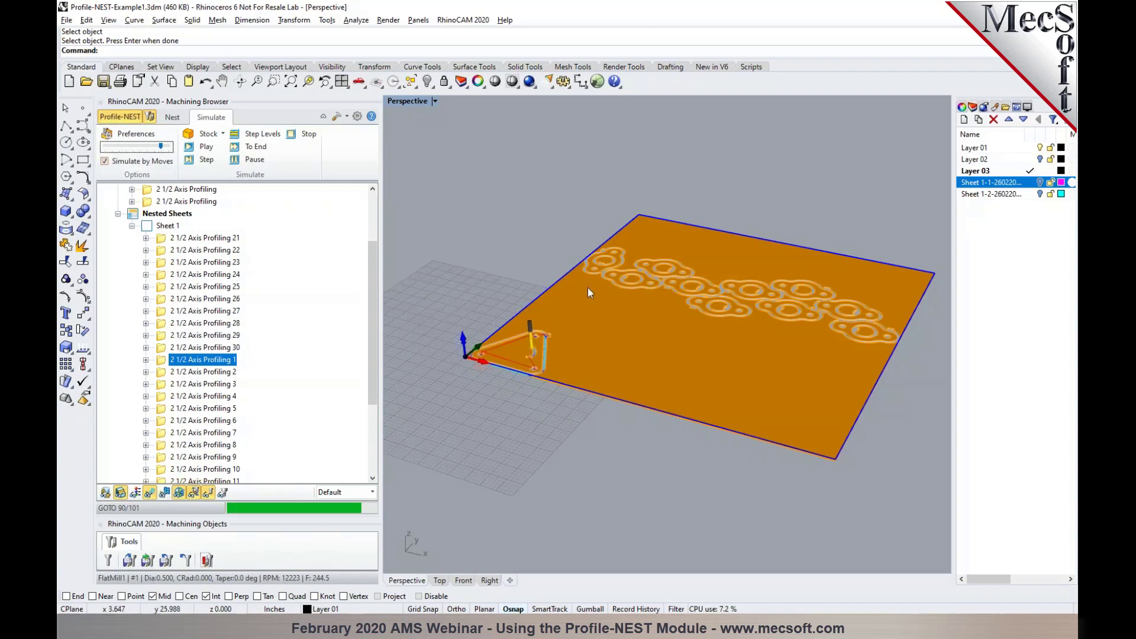
pyautogui.scroll(2, 544, 329)
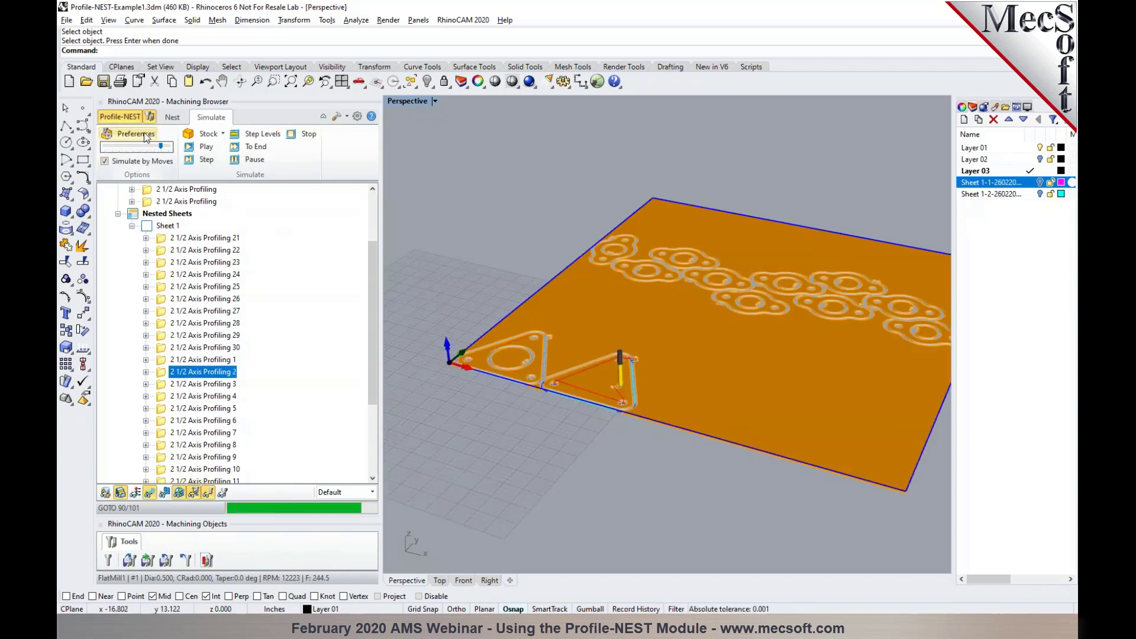
pyautogui.click(135, 134)
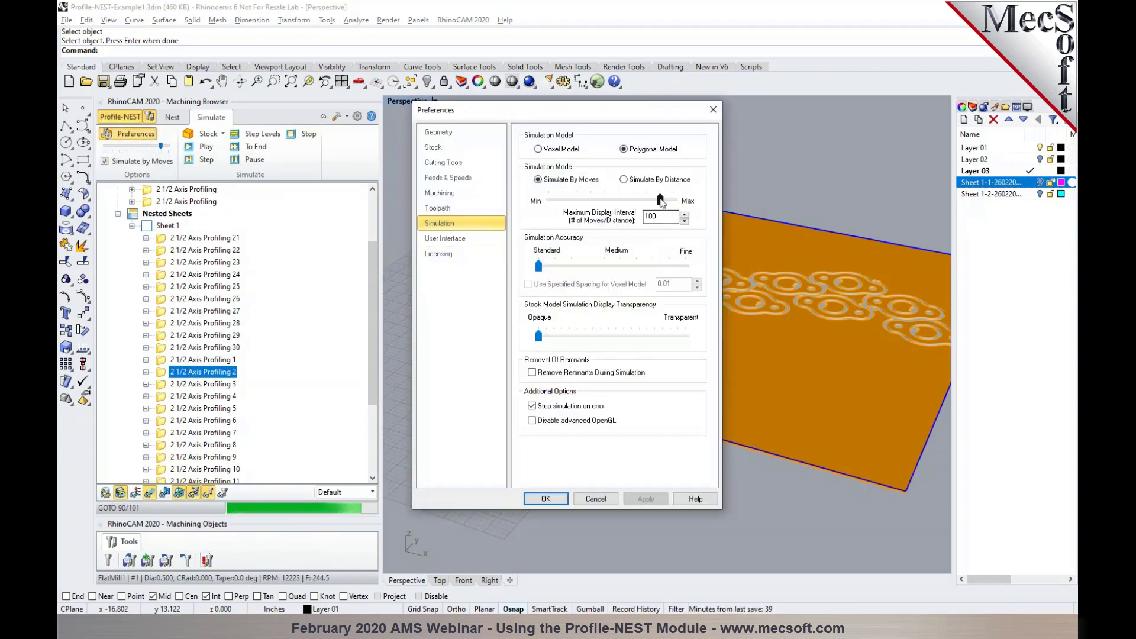
pyautogui.click(547, 498)
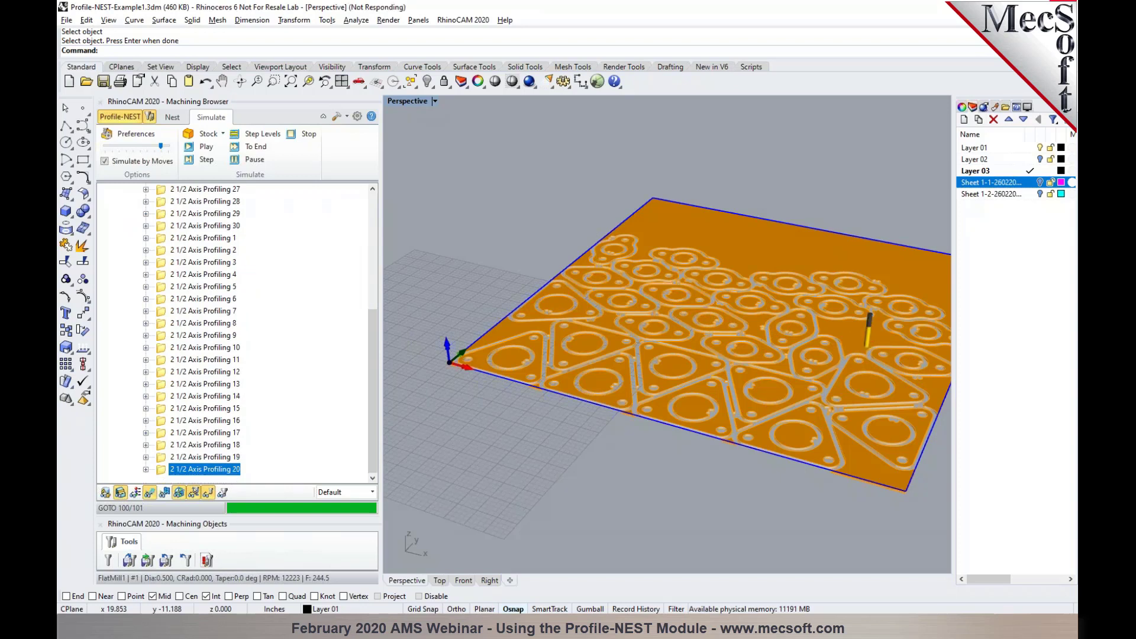
# Return to the nesting setup in the Top view and add a copy of the third profiling operation
pyautogui.click(173, 117)
pyautogui.click(132, 189)
pyautogui.click(166, 288)
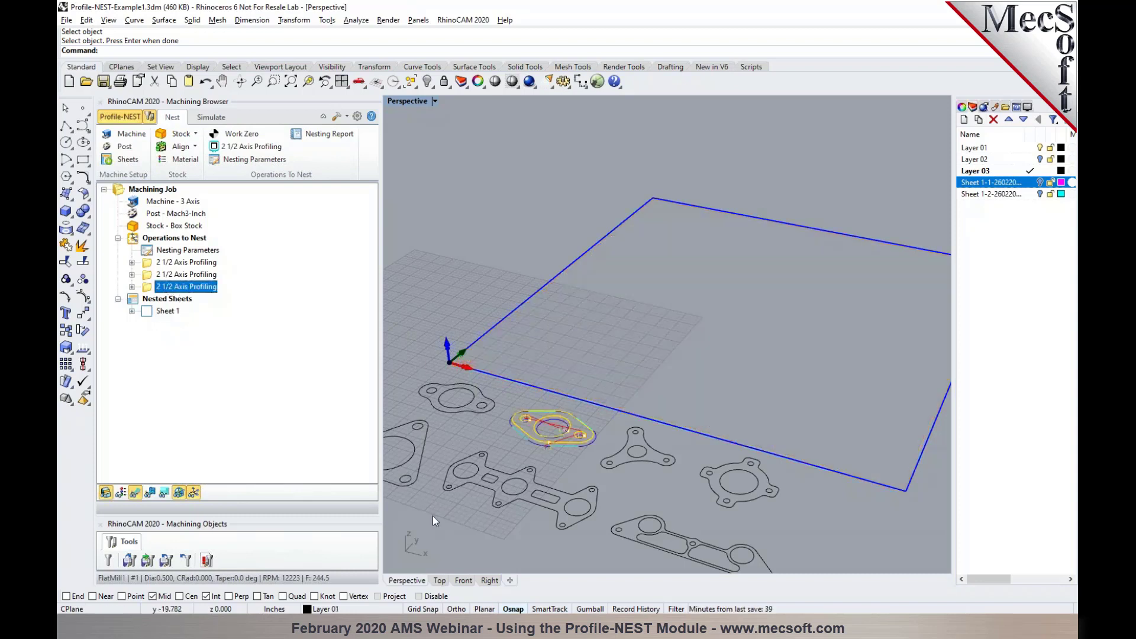
pyautogui.click(441, 581)
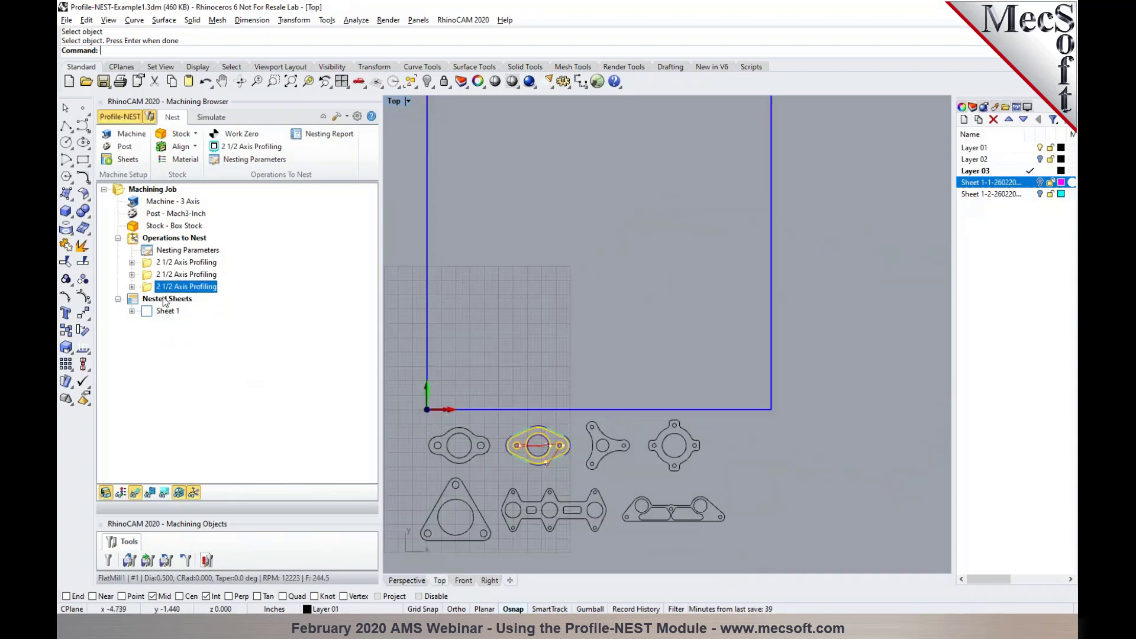
pyautogui.moveTo(148, 290)
pyautogui.mouseDown()
pyautogui.moveTo(142, 314)
pyautogui.moveTo(155, 303)
pyautogui.mouseUp()
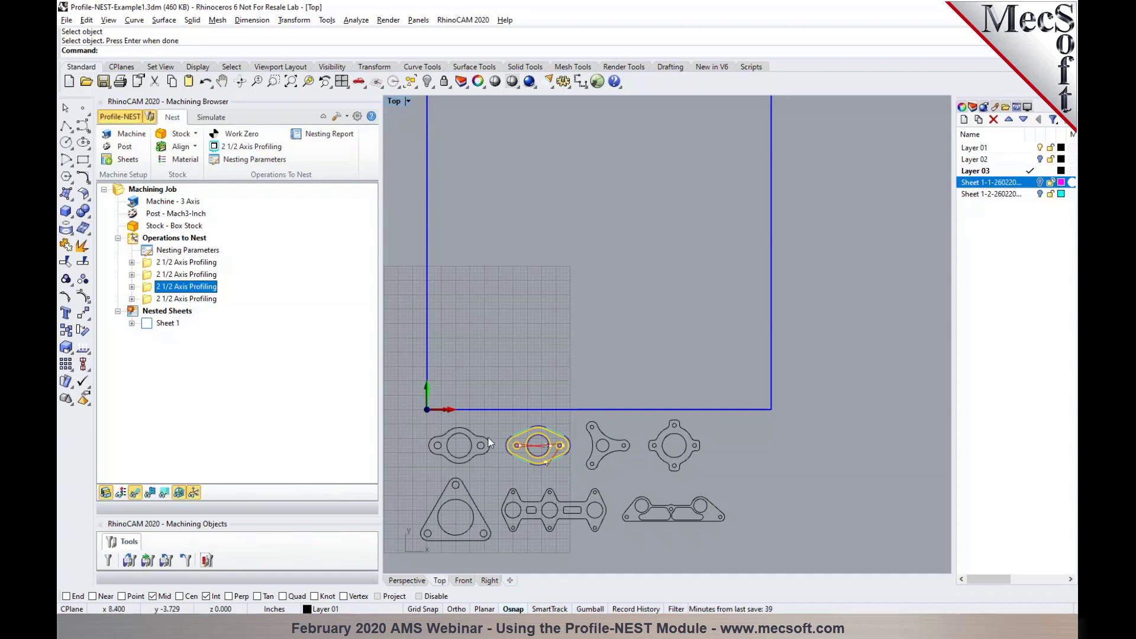
# Replace the fourth profiling operation's machining regions with the curves of the three-armed gasket and generate its toolpath
pyautogui.click(155, 299)
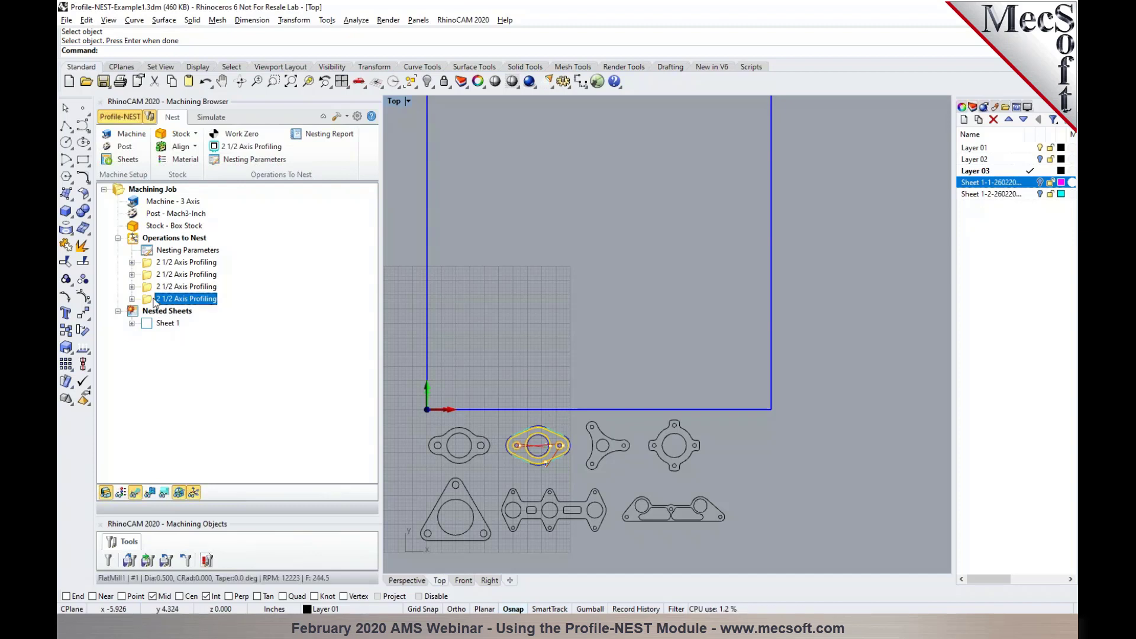
pyautogui.doubleClick(152, 300)
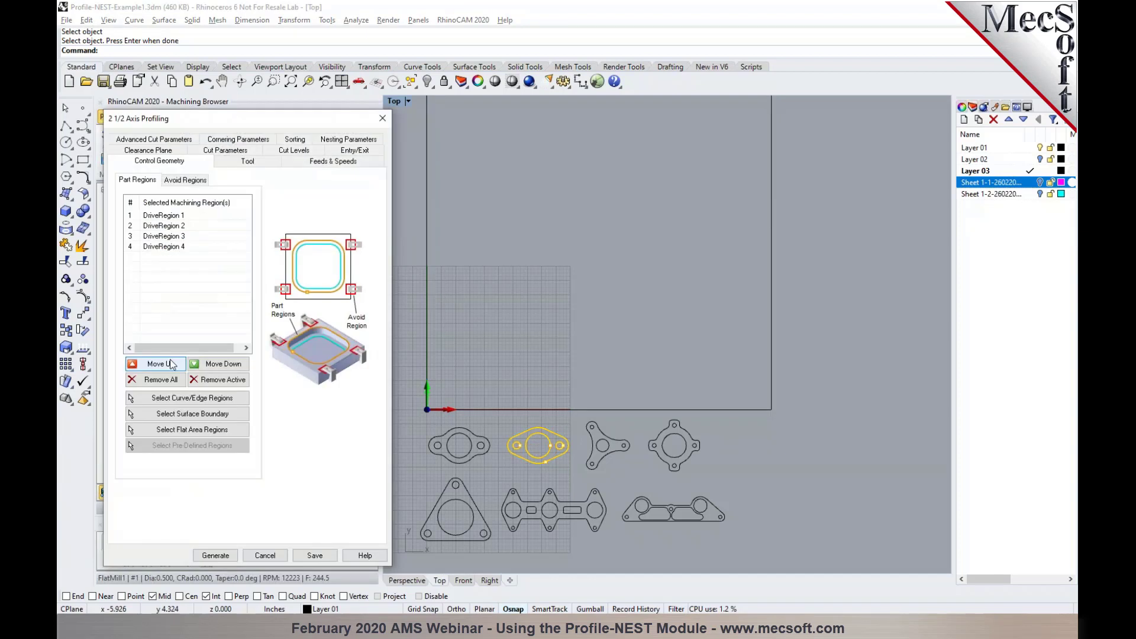
pyautogui.click(189, 398)
pyautogui.moveTo(572, 414); pyautogui.dragTo(637, 478)
pyautogui.press('Return')
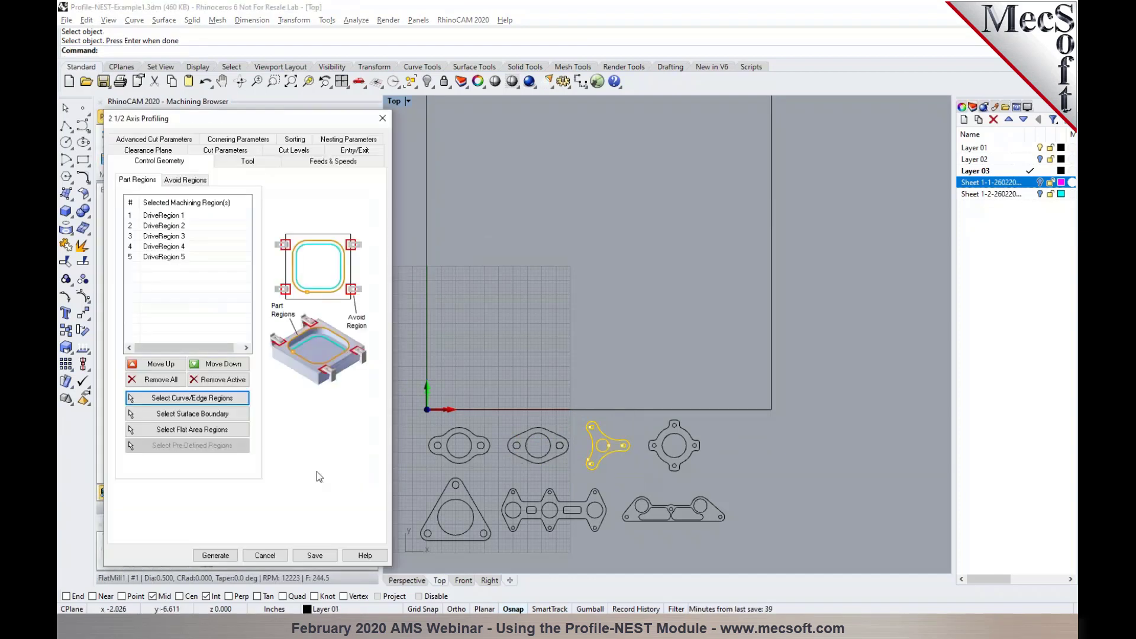
pyautogui.click(215, 554)
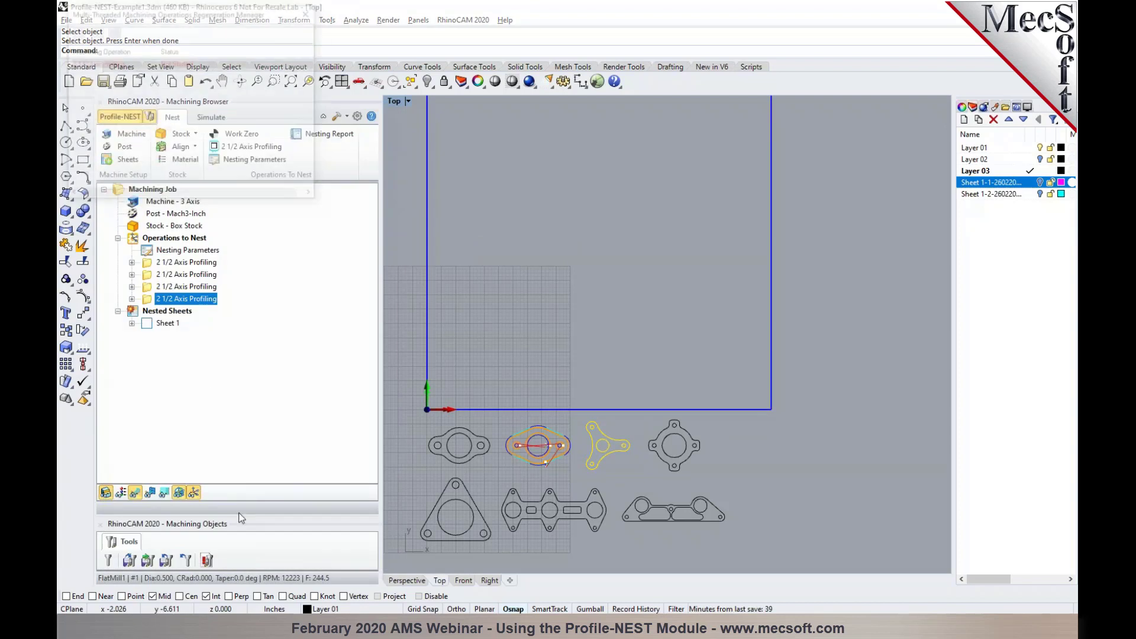
# Replace the regions of the copied fifth profiling operation with the round four-lug gasket's curves and generate its toolpath
pyautogui.doubleClick(153, 310)
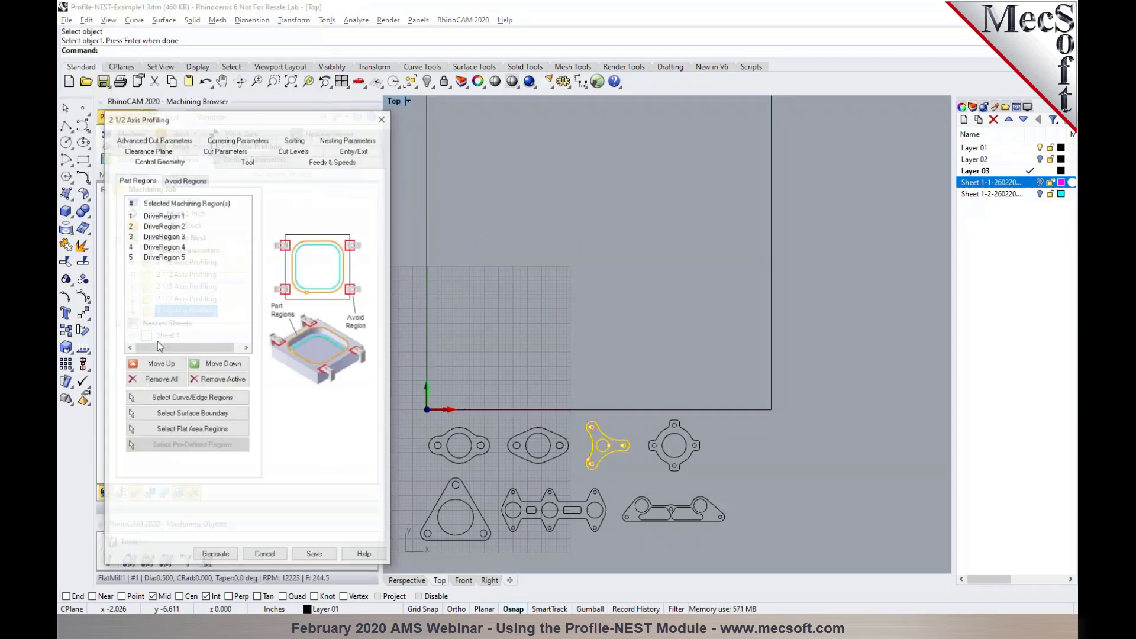
pyautogui.click(151, 378)
pyautogui.click(189, 398)
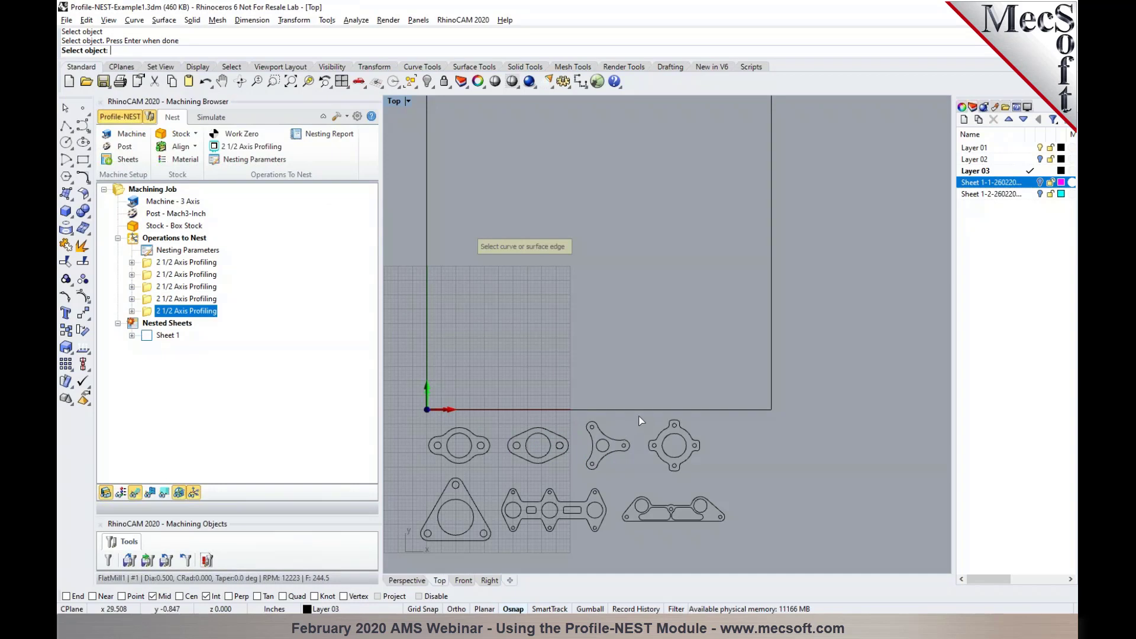
pyautogui.moveTo(705, 467); pyautogui.dragTo(715, 478)
pyautogui.press('Return')
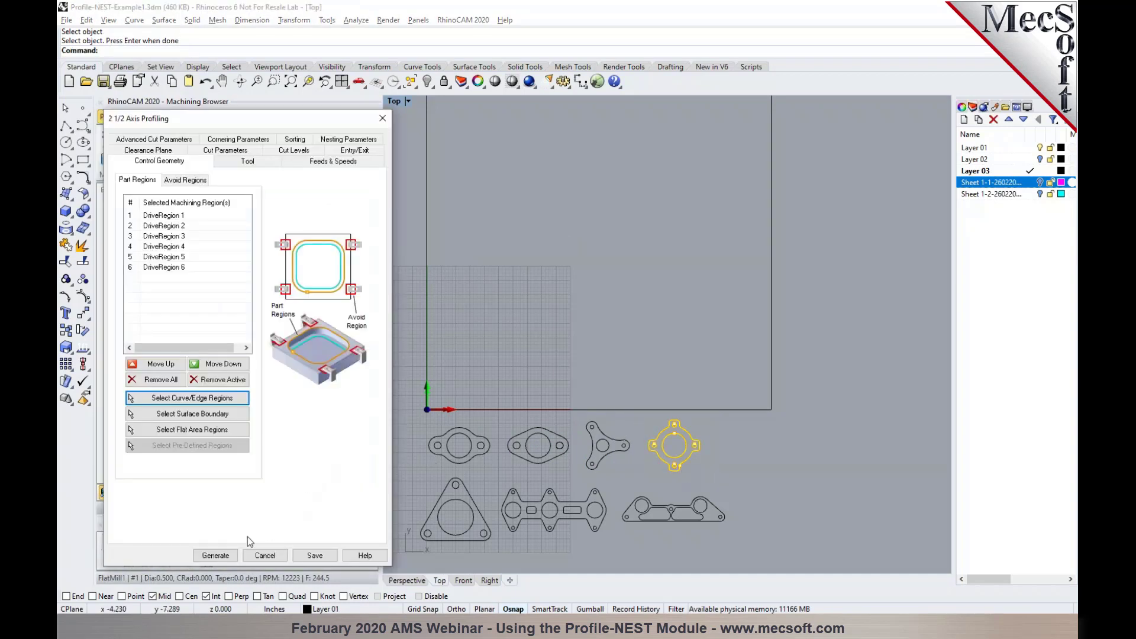
pyautogui.click(231, 556)
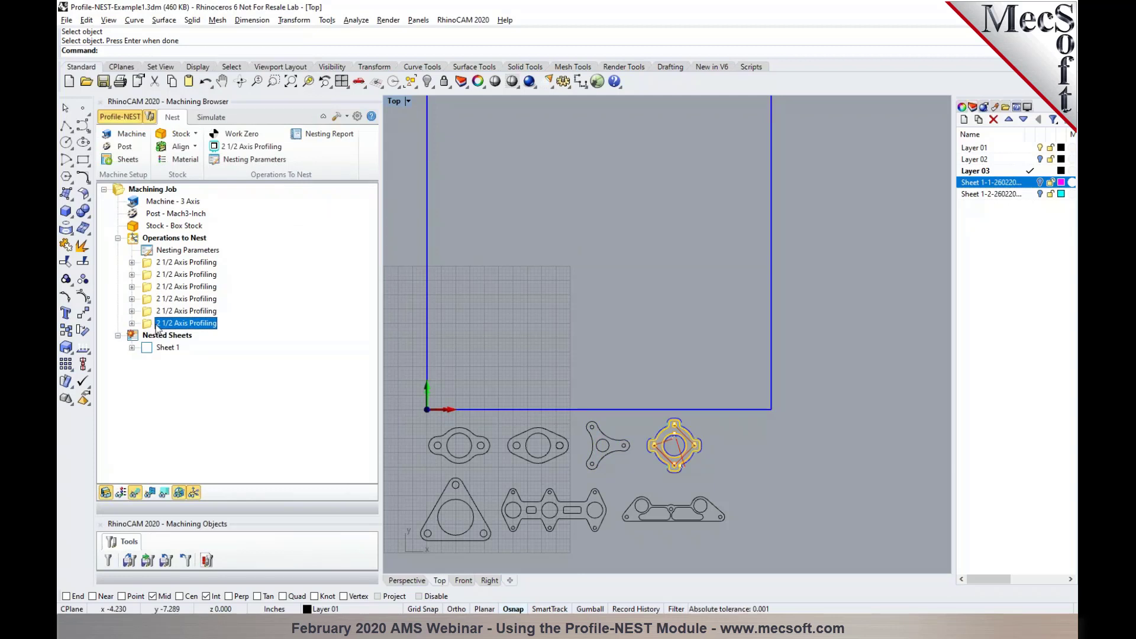
# Replace the regions of the copied sixth profiling operation with the long three-port gasket's curves and generate its toolpath
pyautogui.doubleClick(183, 323)
pyautogui.click(155, 380)
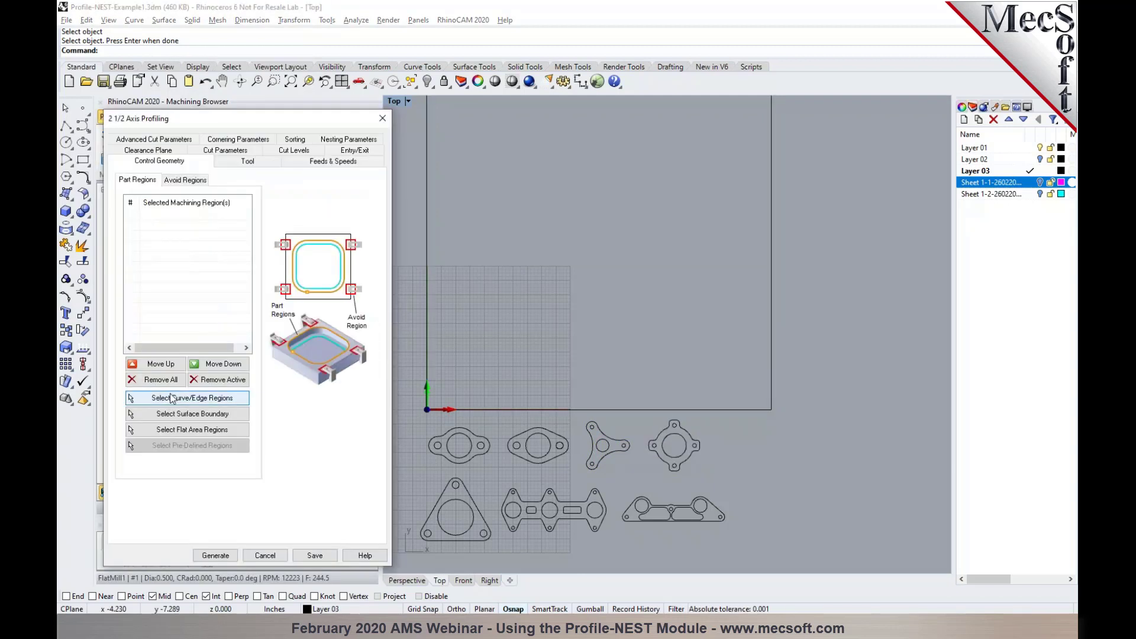
pyautogui.click(187, 398)
pyautogui.moveTo(499, 481); pyautogui.dragTo(618, 543)
pyautogui.press('Return')
pyautogui.click(218, 557)
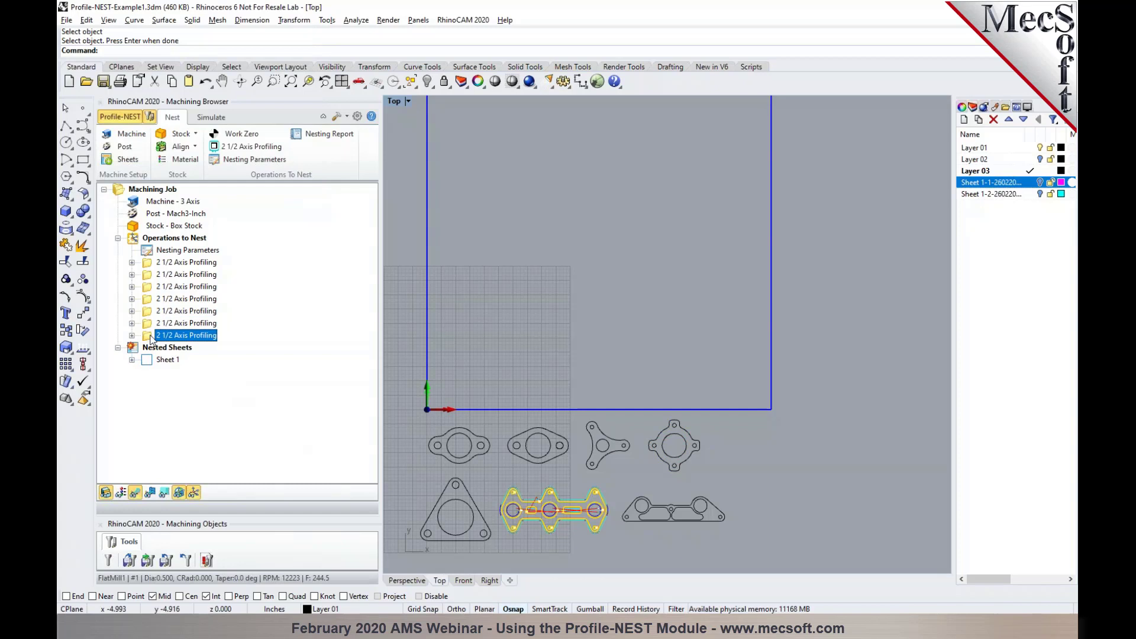
# Assign the curves of the flat-based two-port gasket to the copied seventh profiling operation and generate its toolpath
pyautogui.doubleClick(151, 338)
pyautogui.click(193, 396)
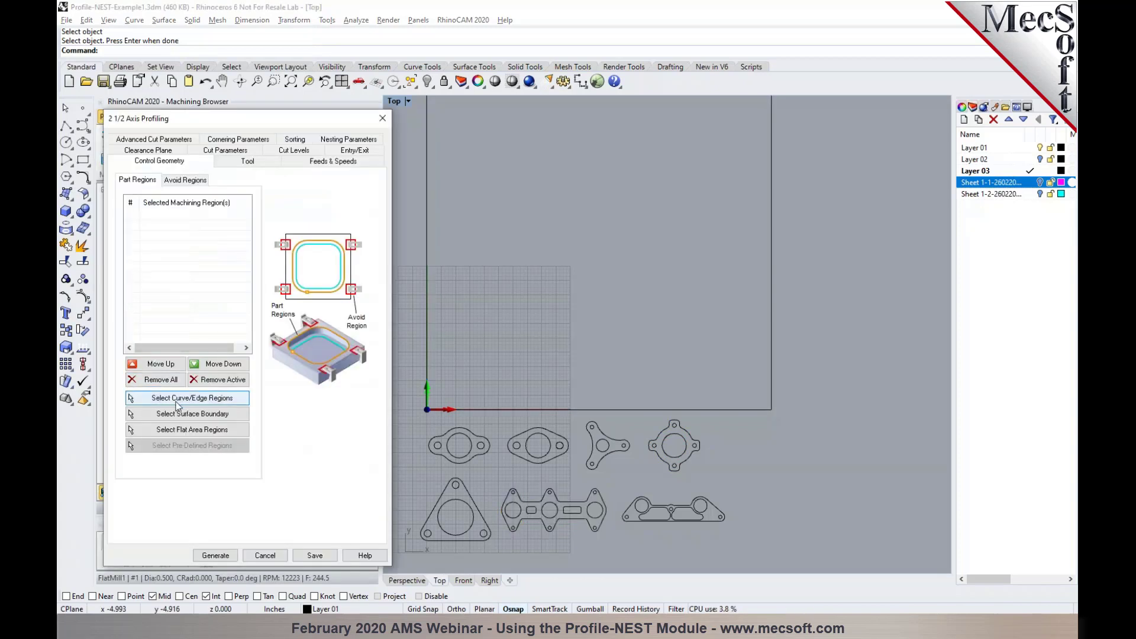
pyautogui.moveTo(617, 484); pyautogui.dragTo(747, 544)
pyautogui.press('Return')
pyautogui.click(225, 555)
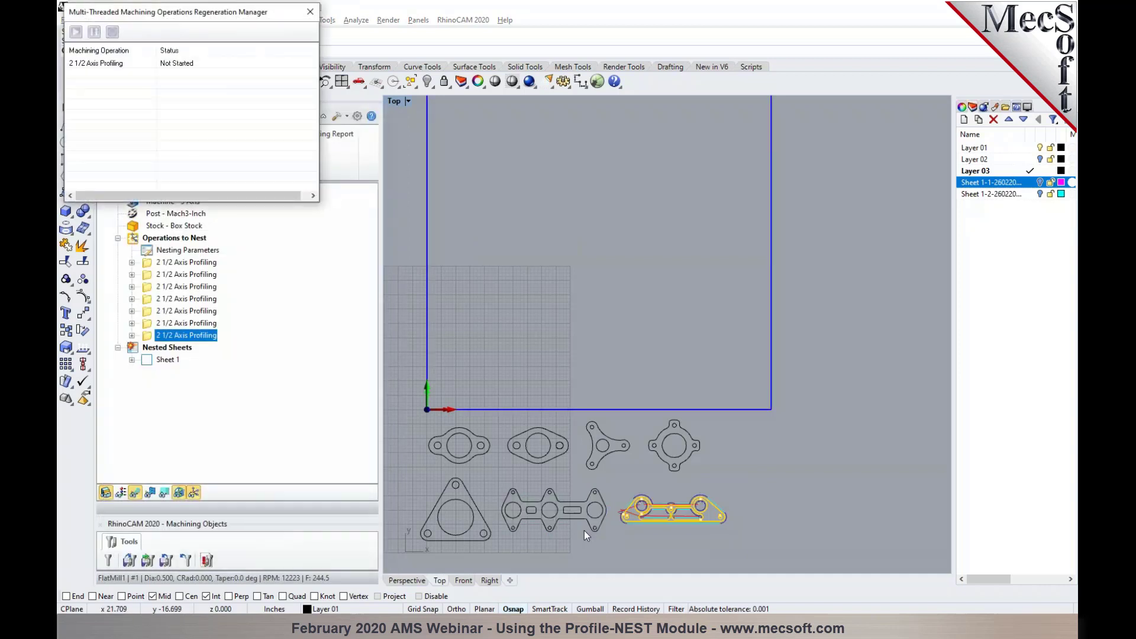
# Move the three-port gasket's operation to second place and rename the first operation 2 1/2 Axis Profiling-1
pyautogui.click(173, 324)
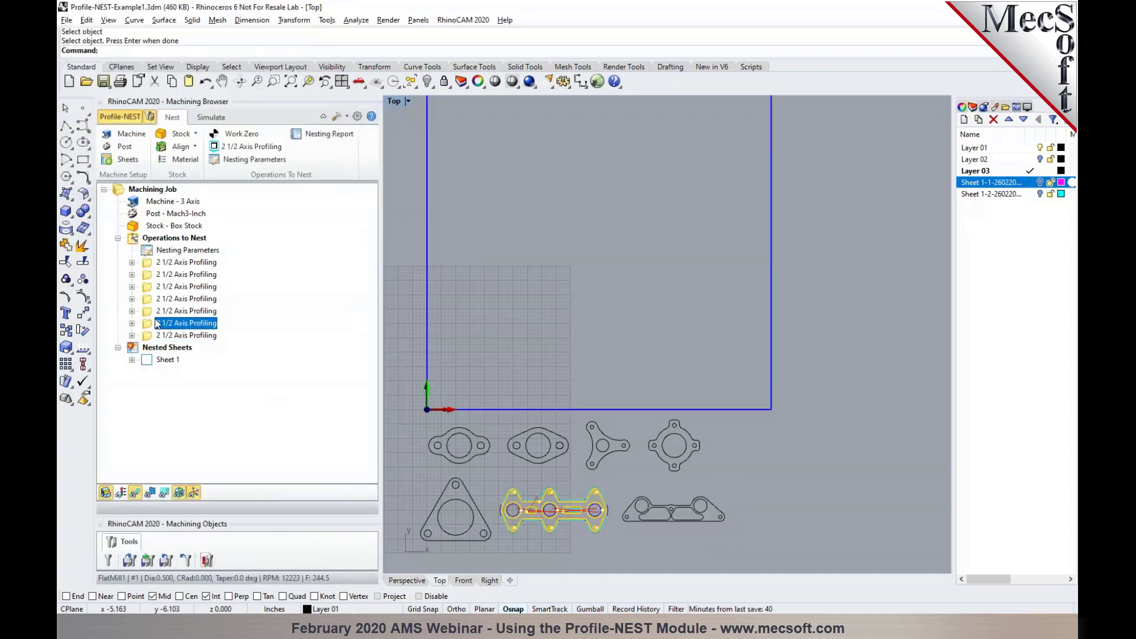
pyautogui.moveTo(152, 322); pyautogui.dragTo(157, 271)
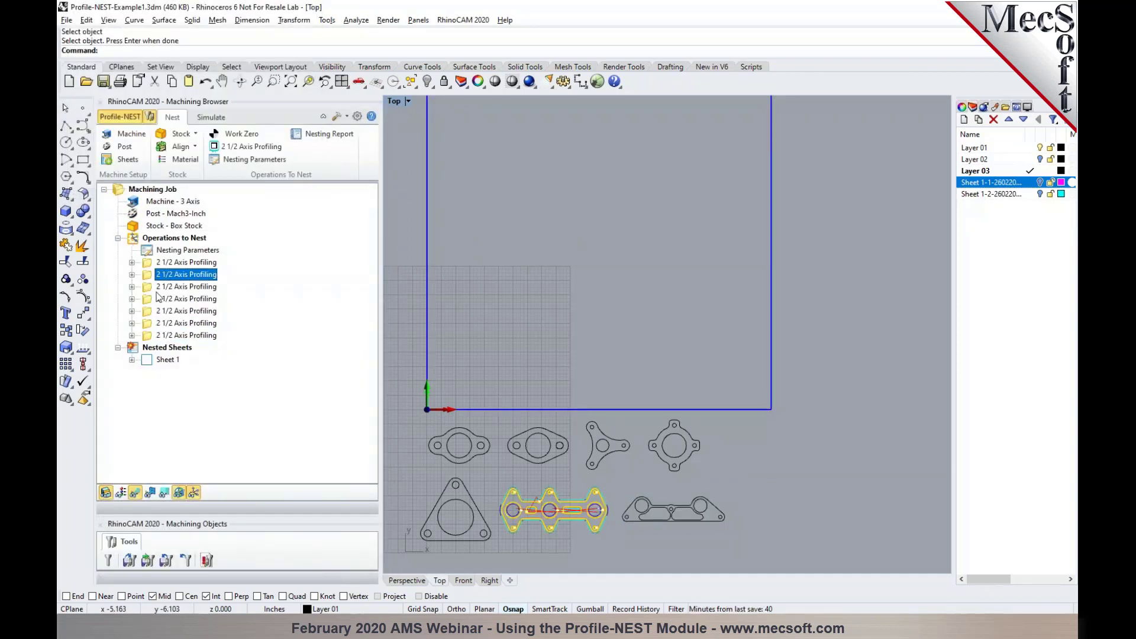
pyautogui.click(209, 264)
pyautogui.click(210, 264)
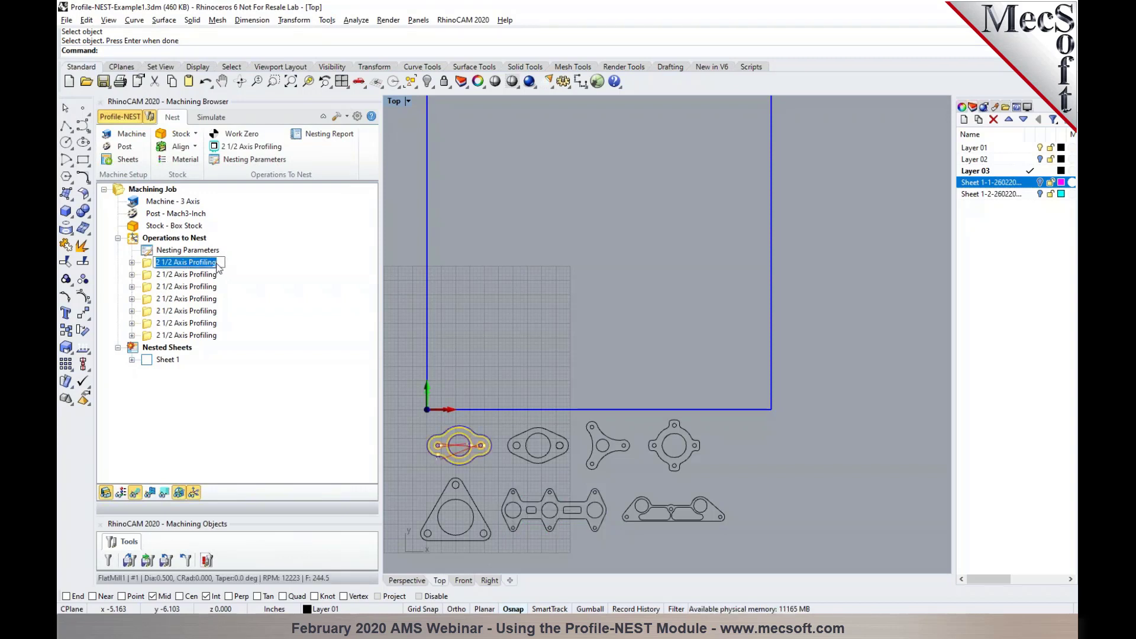
pyautogui.click(217, 265)
pyautogui.write('-1')
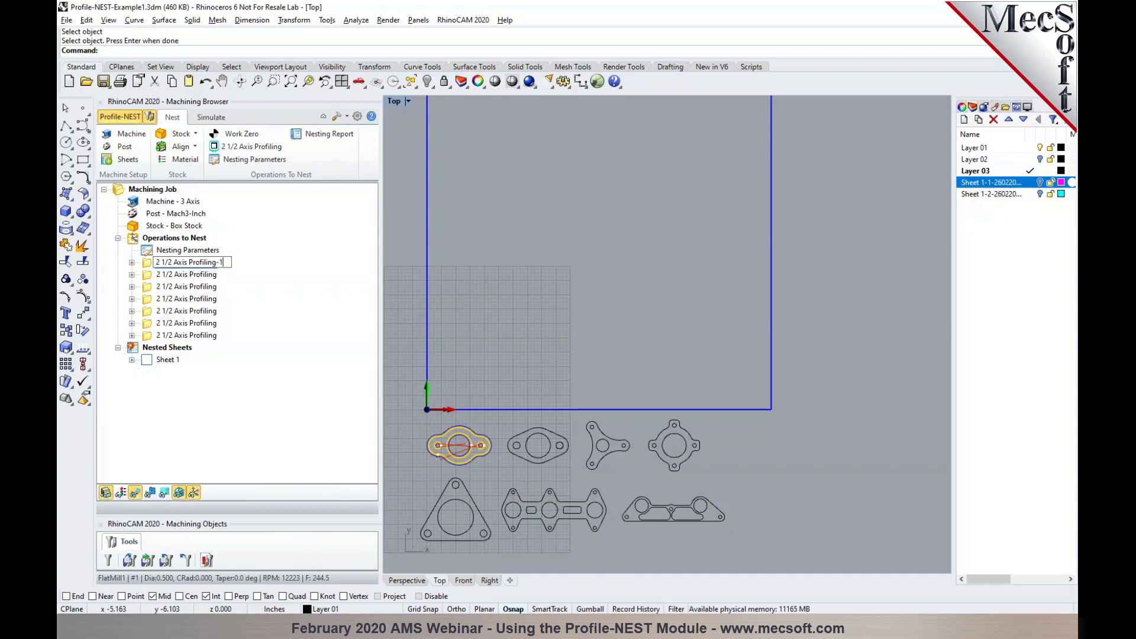
pyautogui.press('Return')
# Rename the second and third profiling operations 2 1/2 Axis Profiling-2 and 2 1/2 Axis Profiling-3
pyautogui.click(189, 276)
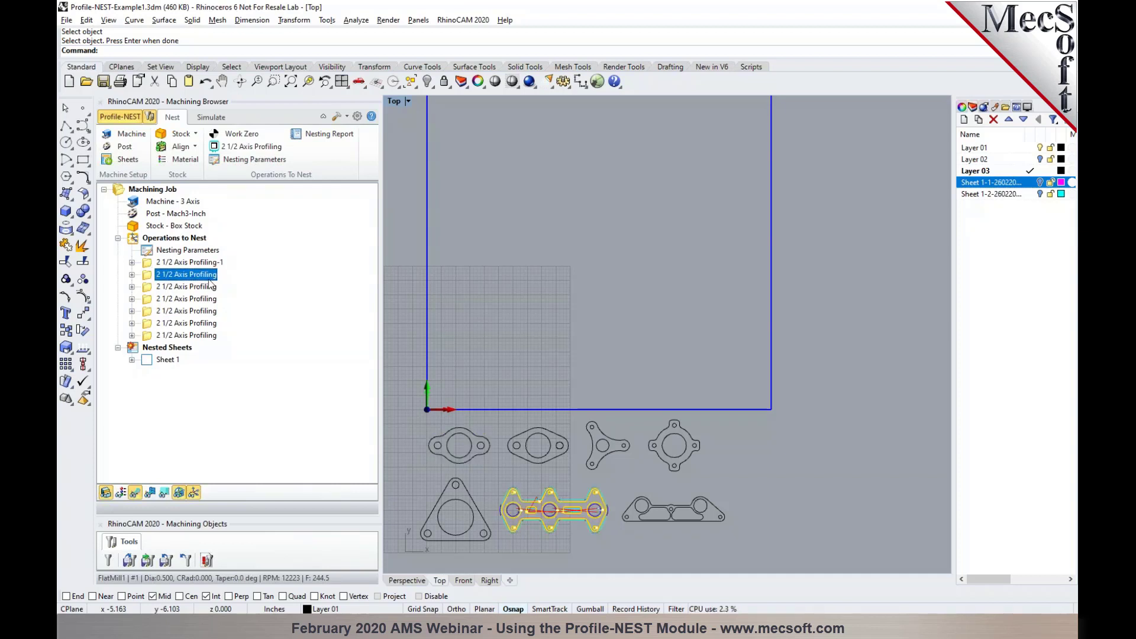
pyautogui.click(191, 275)
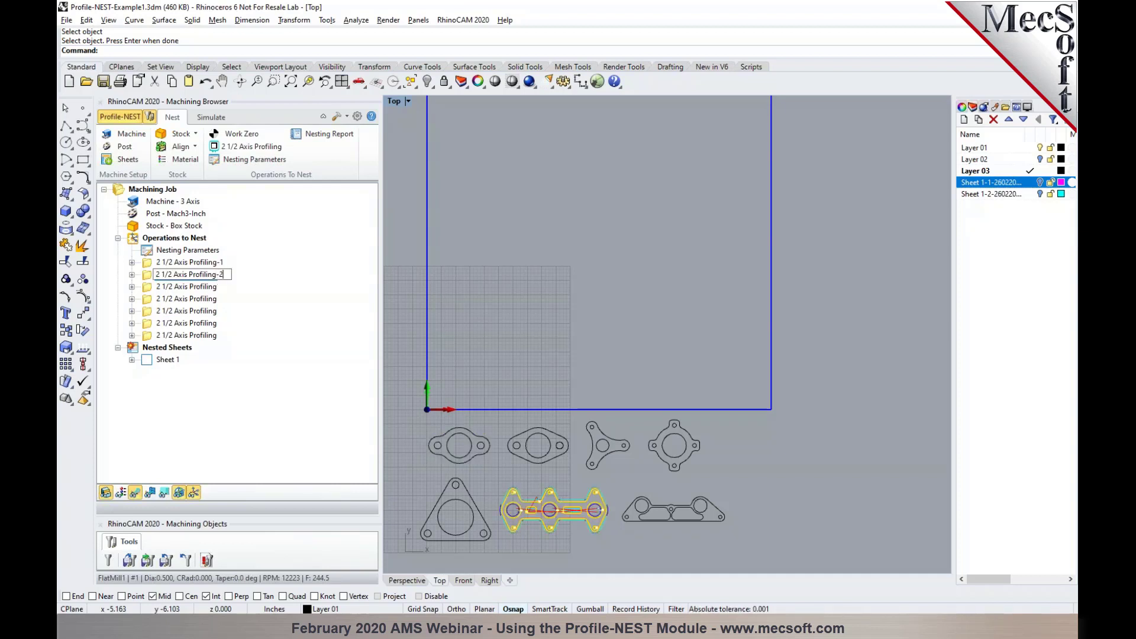
pyautogui.write('-2')
pyautogui.press('Return')
pyautogui.click(198, 287)
pyautogui.click(216, 292)
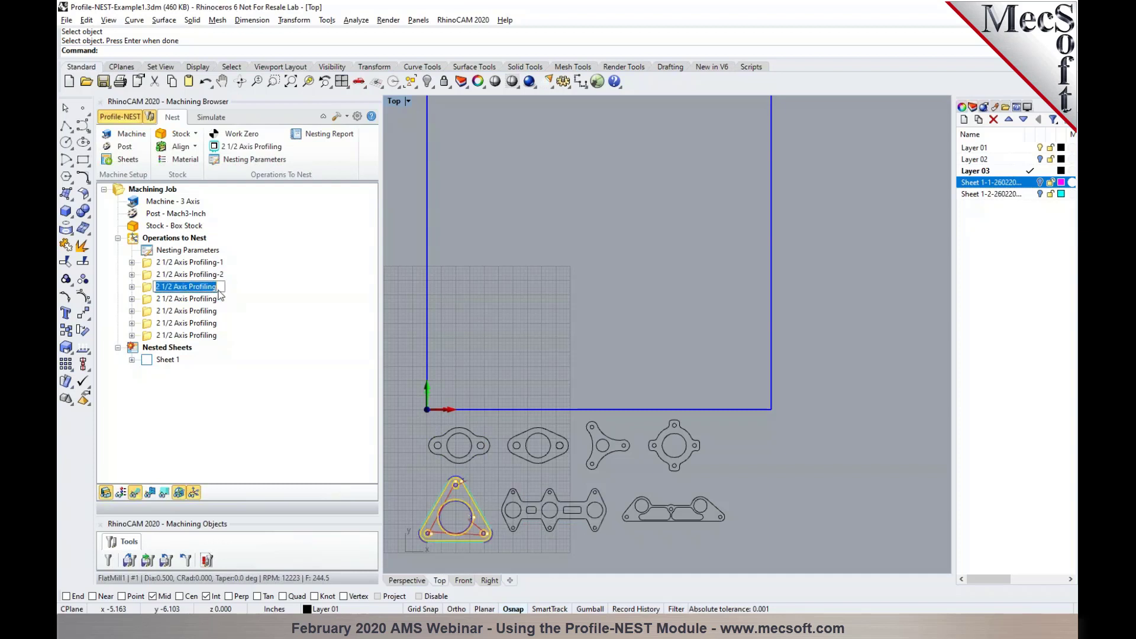
pyautogui.write('-3')
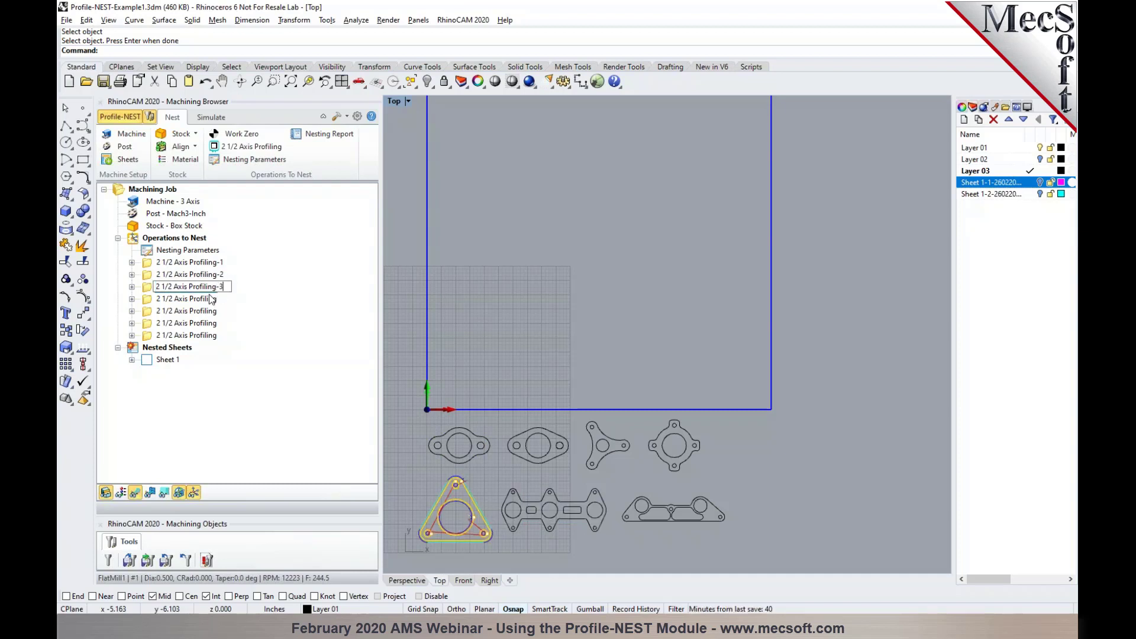
pyautogui.press('Return')
pyautogui.press('Return')
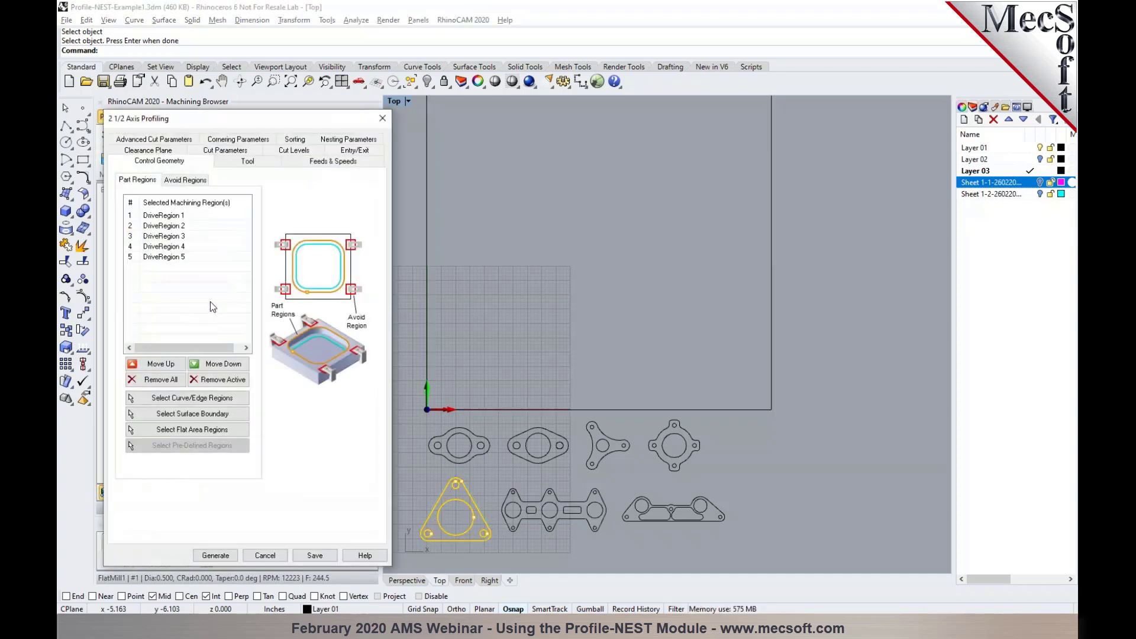
pyautogui.click(265, 554)
# Rename the fourth and fifth profiling operations 2 1/2 Axis Profiling-4 and 2 1/2 Axis Profiling-5
pyautogui.click(218, 299)
pyautogui.click(219, 300)
pyautogui.click(218, 300)
pyautogui.write('-4')
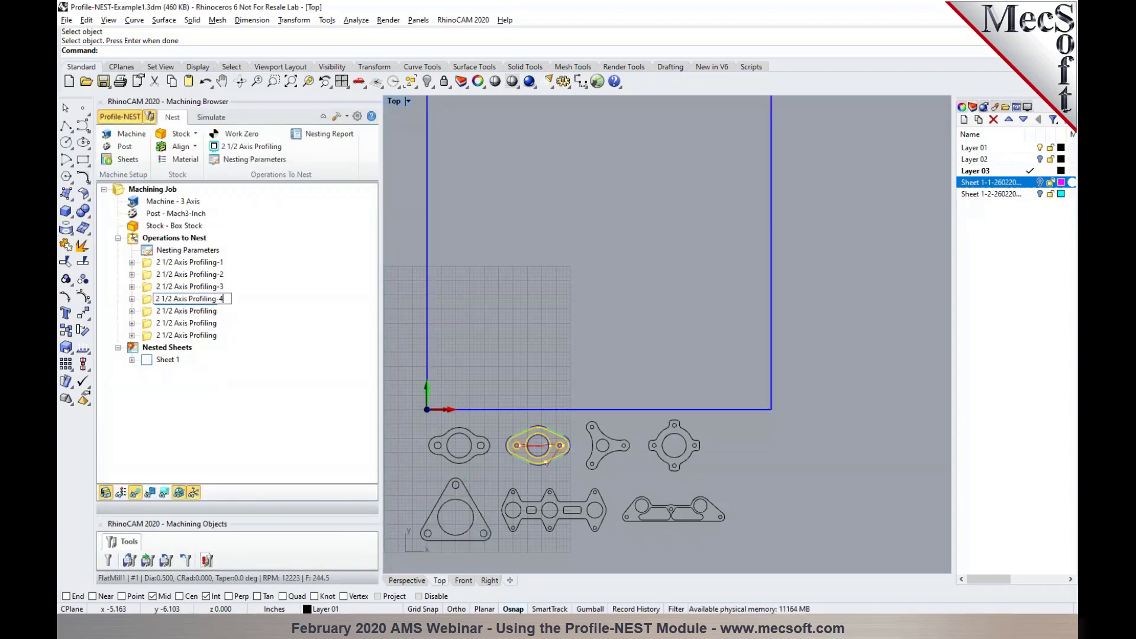
pyautogui.click(218, 312)
pyautogui.click(219, 314)
pyautogui.write('-5')
pyautogui.press('Return')
# Rename the sixth and seventh profiling operations 2 1/2 Axis Profiling-6 and 2 1/2 Axis Profiling-7
pyautogui.click(216, 324)
pyautogui.click(220, 329)
pyautogui.write('-')
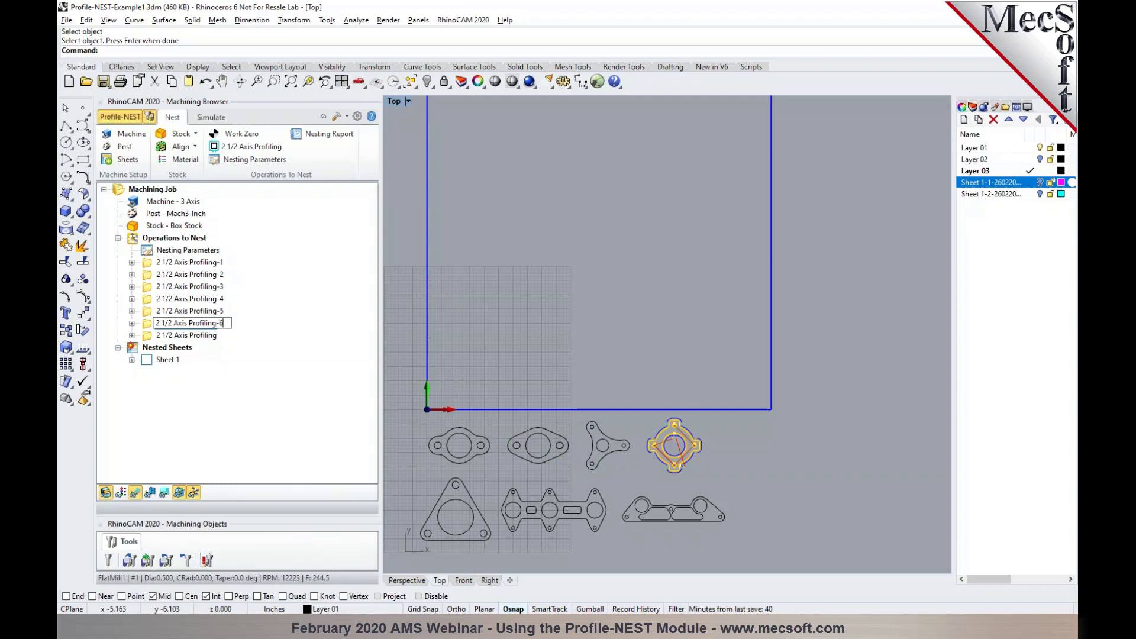
pyautogui.write('6')
pyautogui.press('Return')
pyautogui.click(172, 336)
pyautogui.click(204, 335)
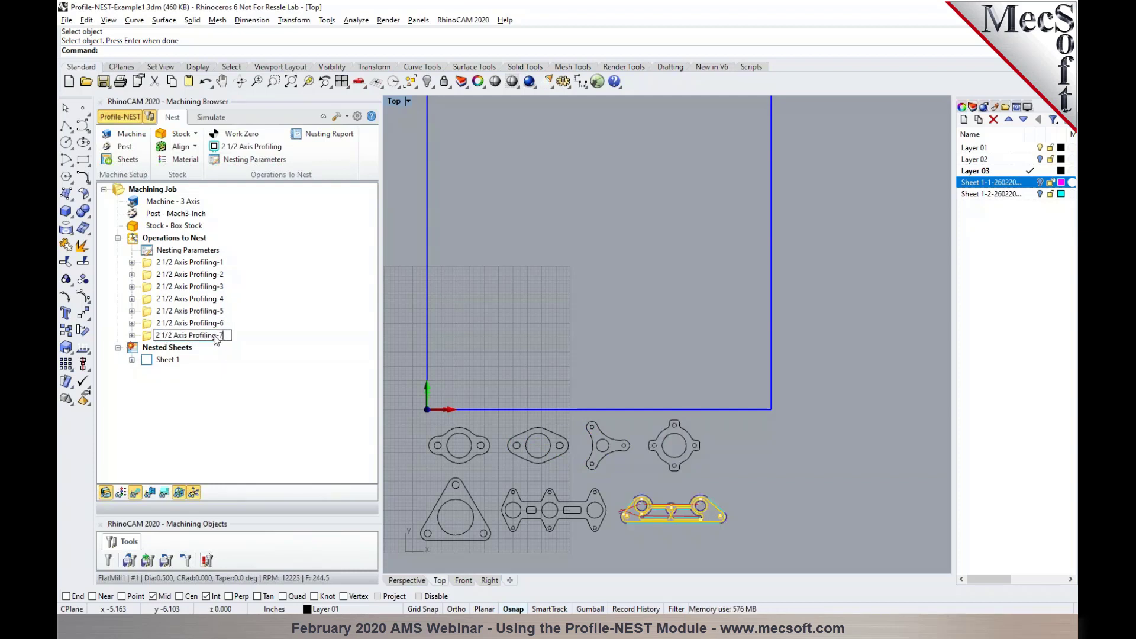
pyautogui.press('Return')
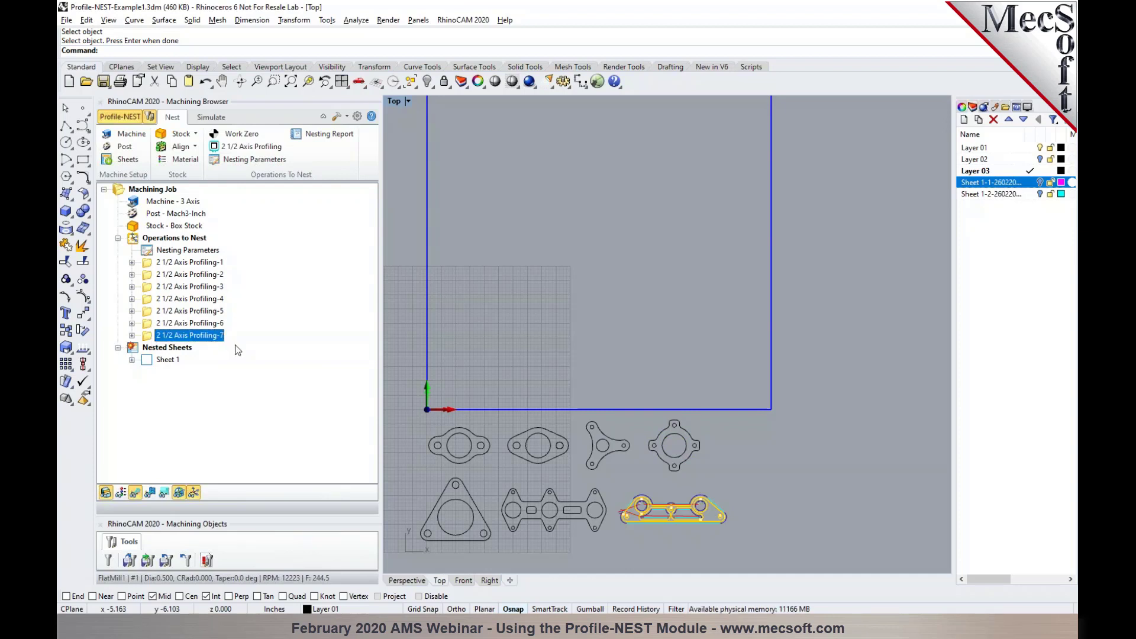
# Update the sheet count from the estimated number of sheets and execute the nest for all seven operations
pyautogui.click(242, 160)
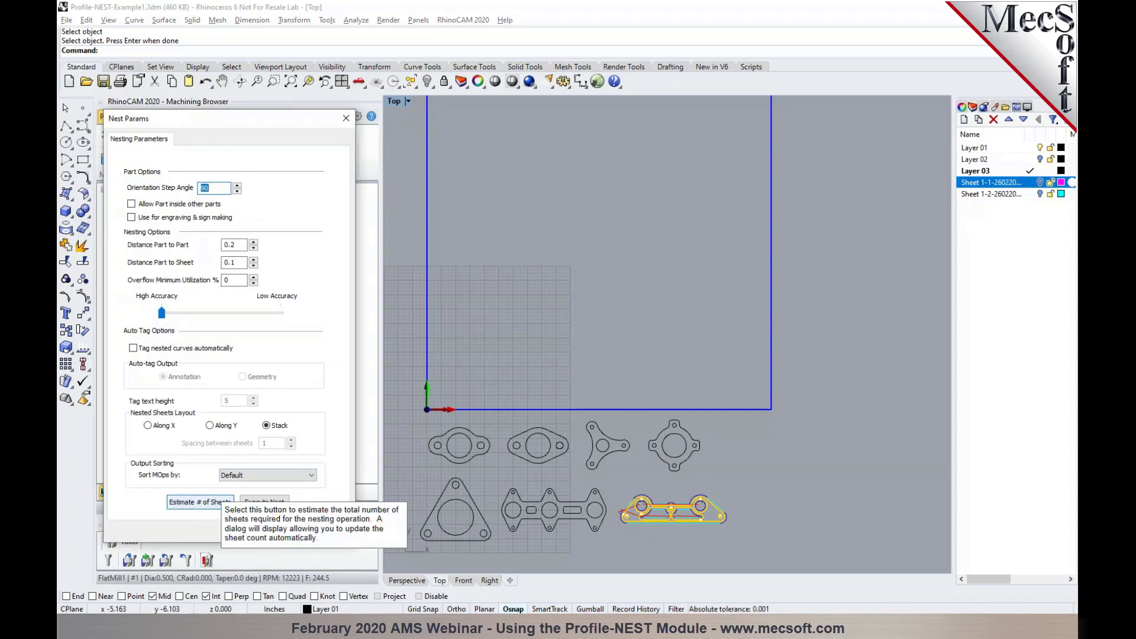
pyautogui.click(205, 503)
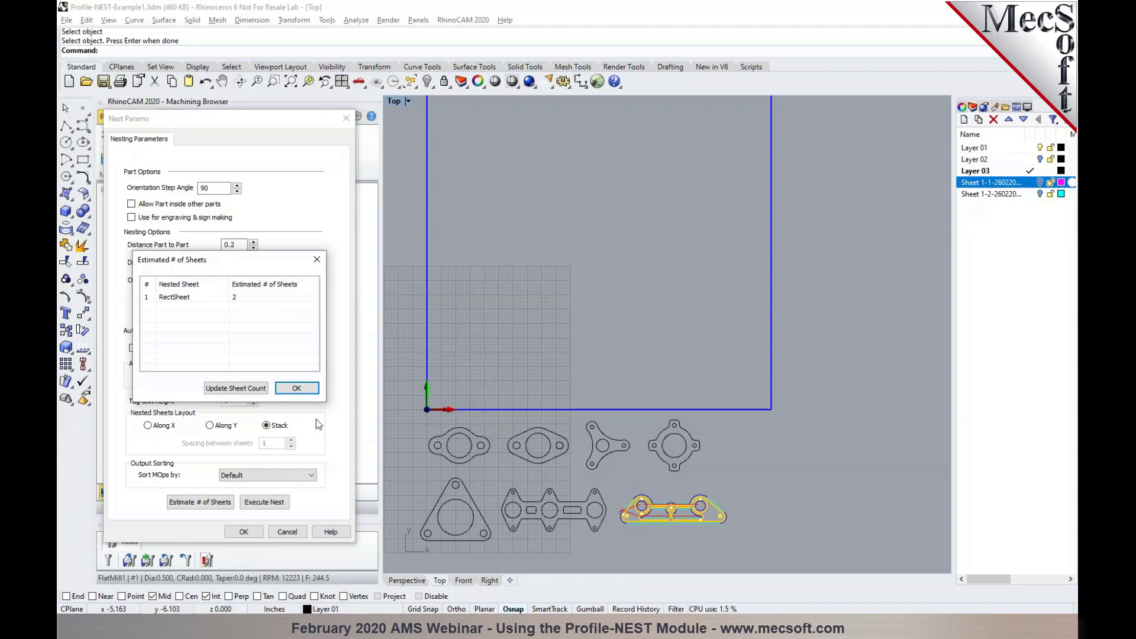
pyautogui.click(254, 389)
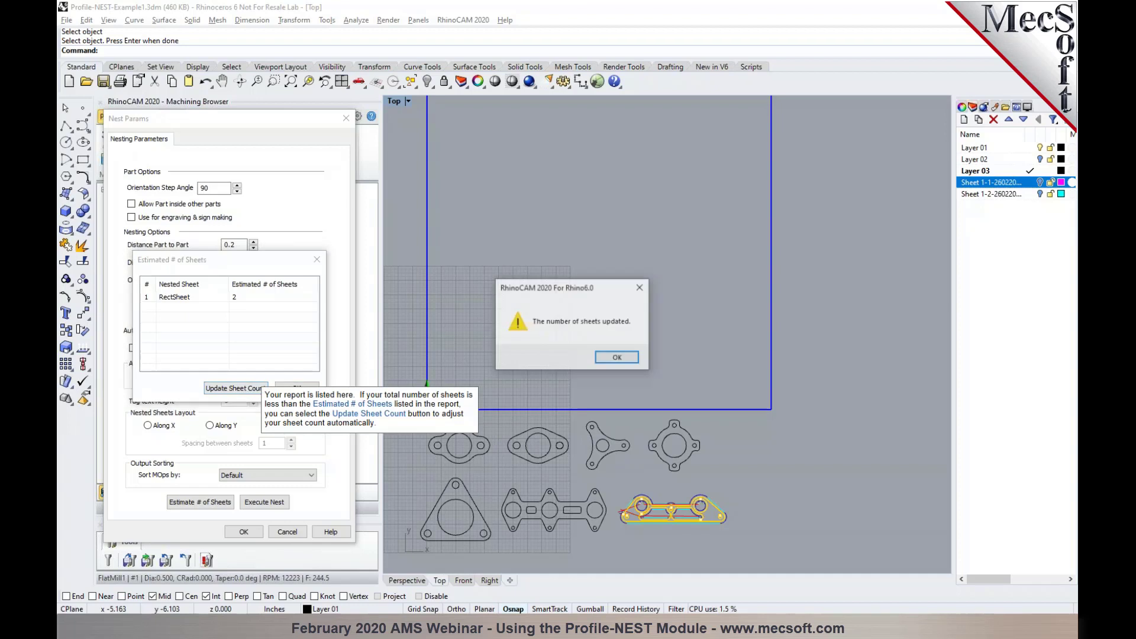
pyautogui.click(615, 358)
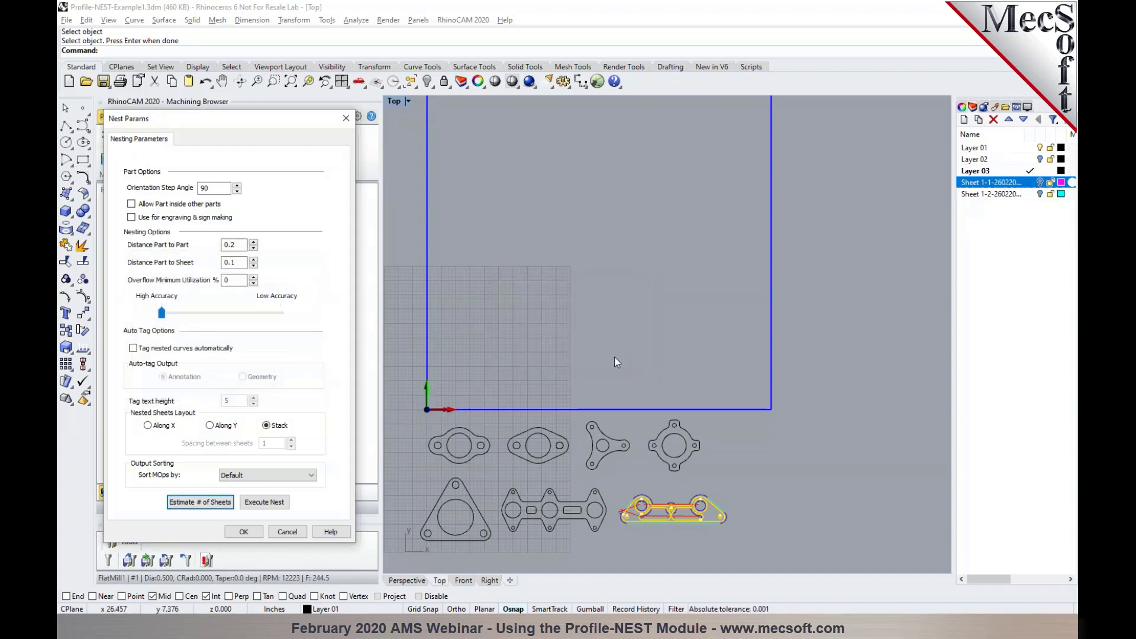
pyautogui.click(270, 504)
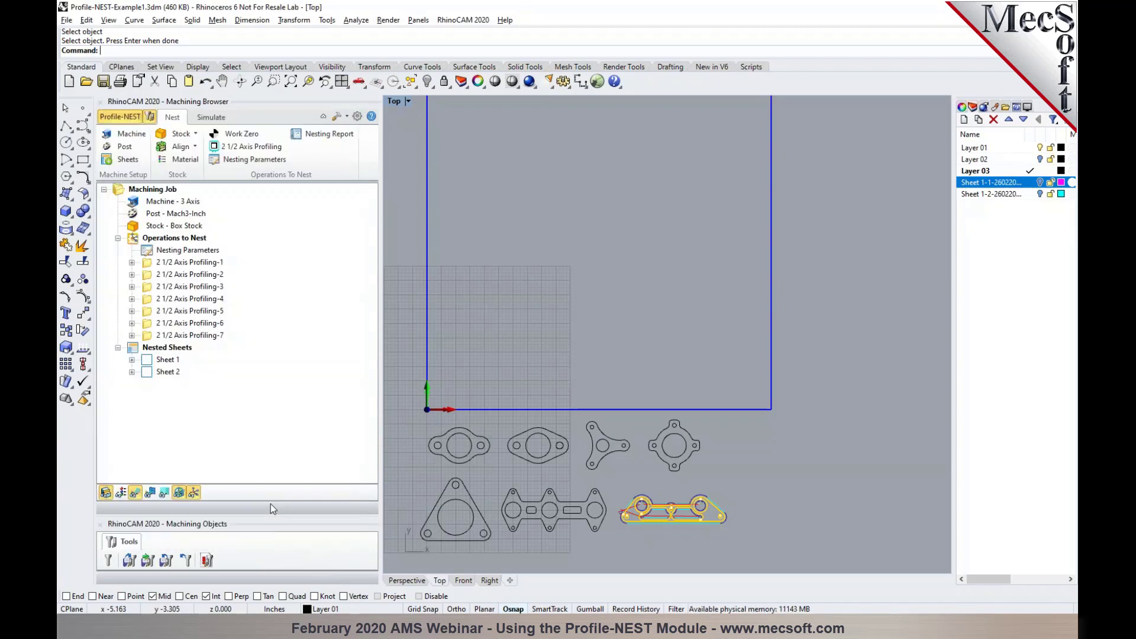
# Compare the nested layouts of Sheet 1 and Sheet 2 in the Perspective view and examine Sheet 2 in the Top view
pyautogui.click(166, 360)
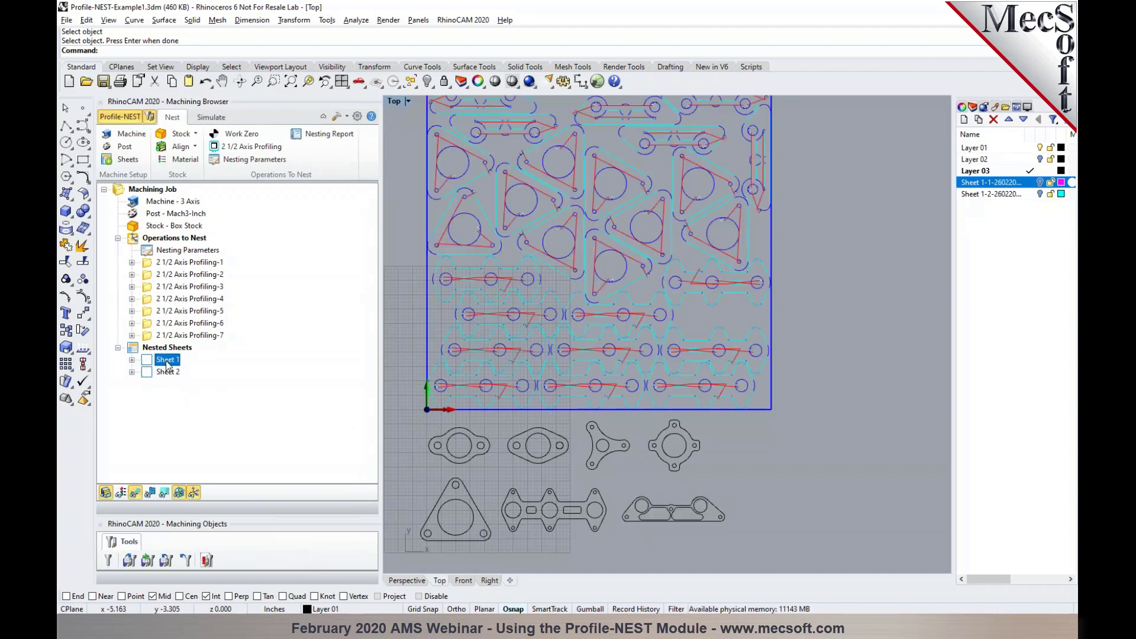
pyautogui.click(407, 581)
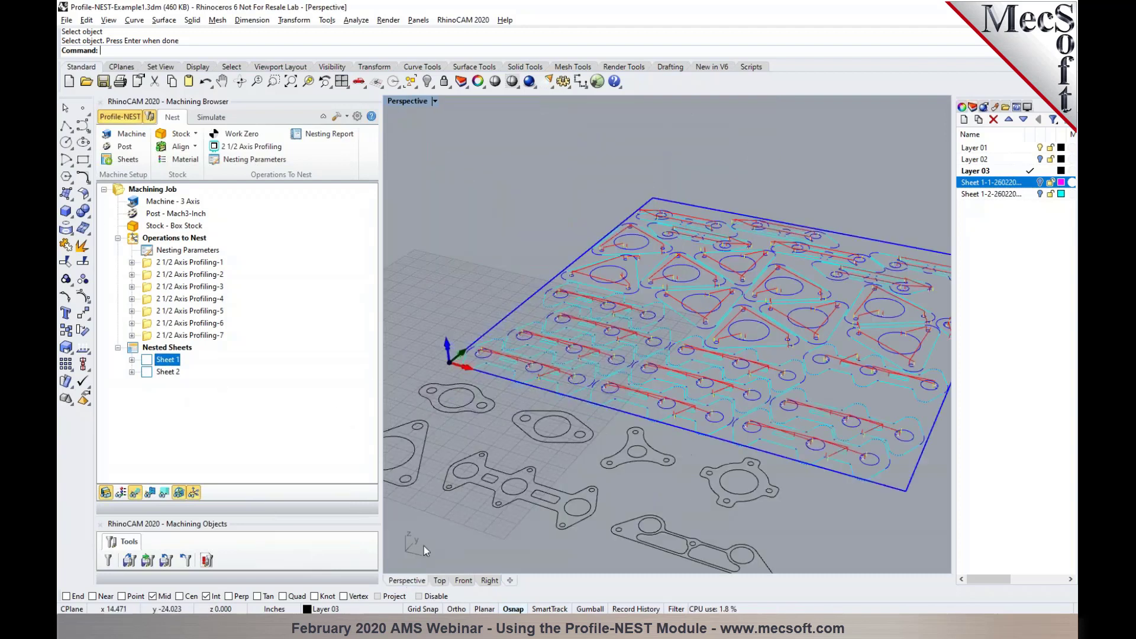
pyautogui.click(168, 372)
pyautogui.click(166, 360)
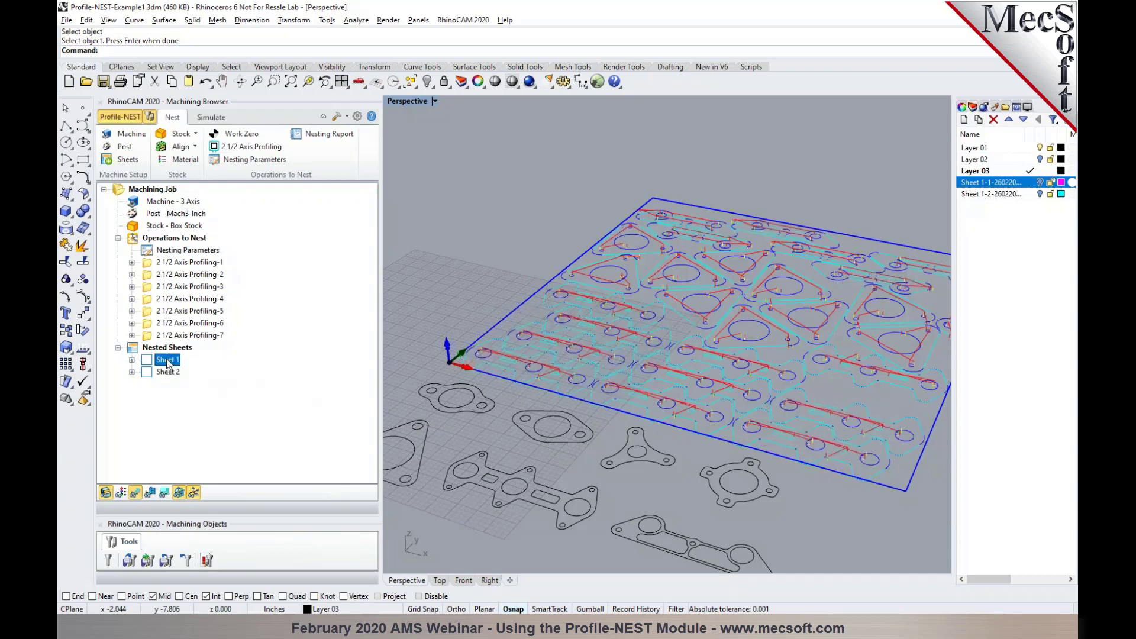
pyautogui.click(167, 373)
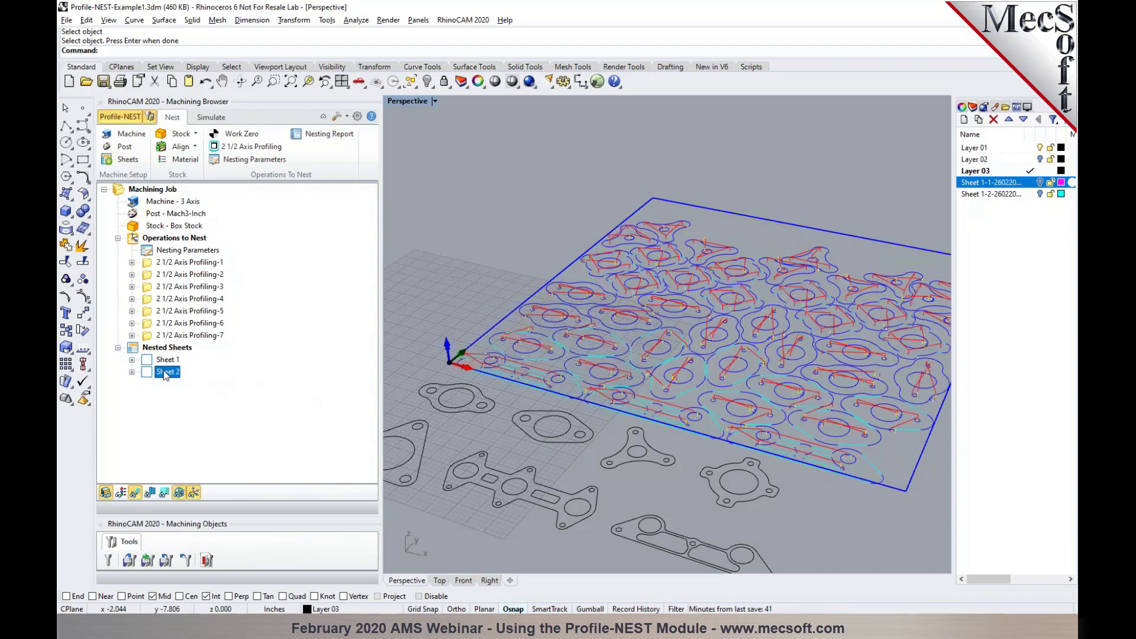
pyautogui.click(439, 580)
pyautogui.scroll(-1, 480, 502)
pyautogui.scroll(1, 467, 461)
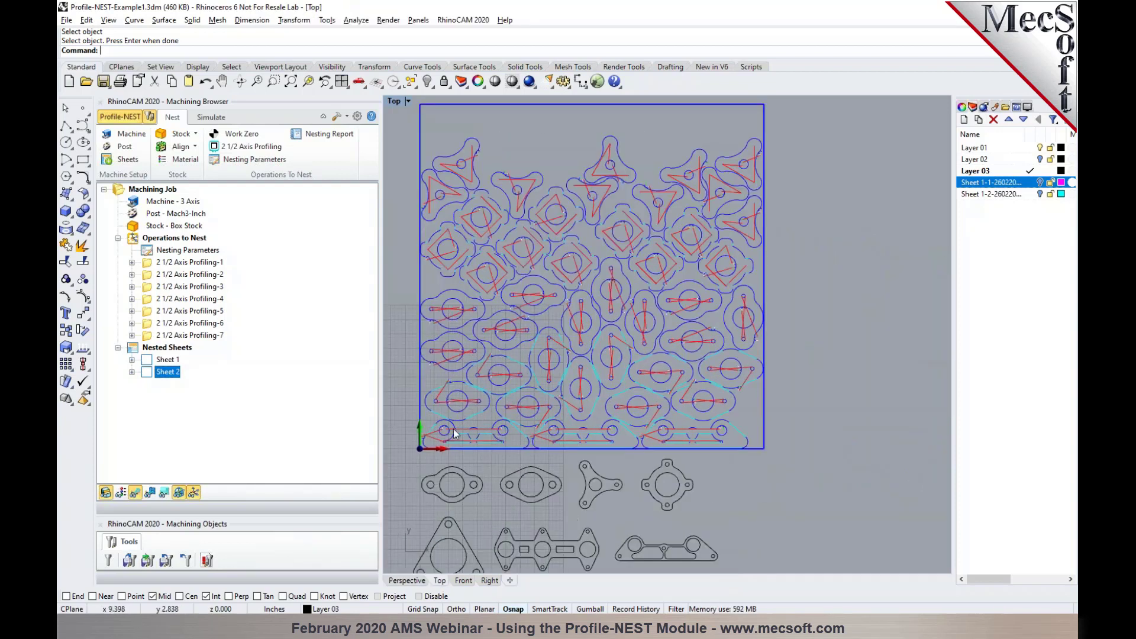
# Review the Sheet 1 layout and simulate the cutting of all nested sheets in the Perspective view
pyautogui.click(166, 362)
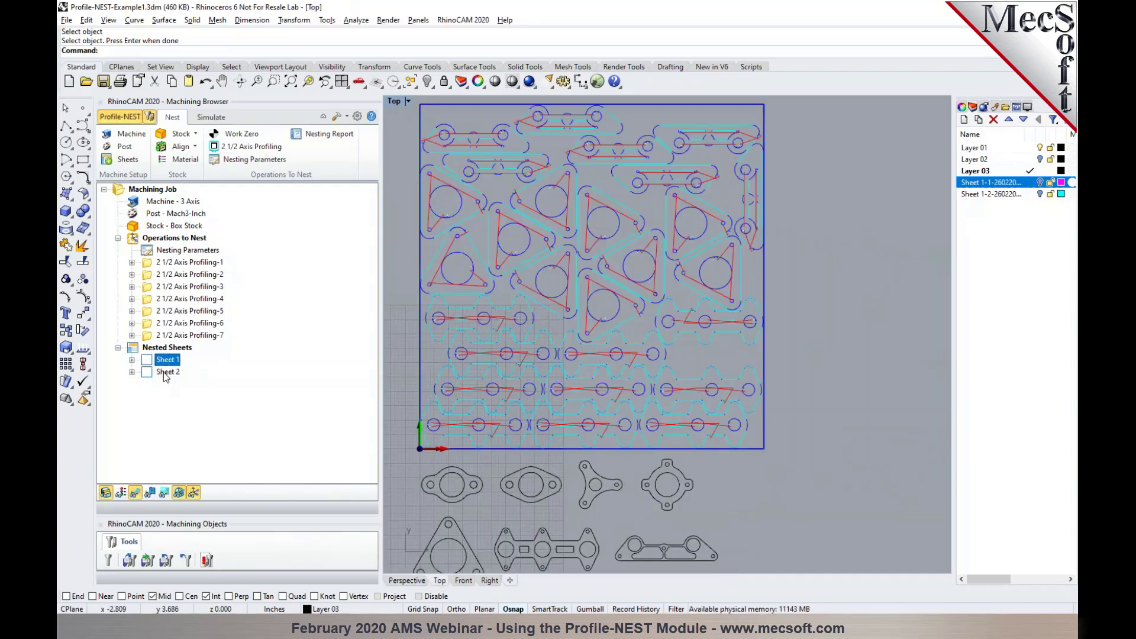
pyautogui.click(167, 361)
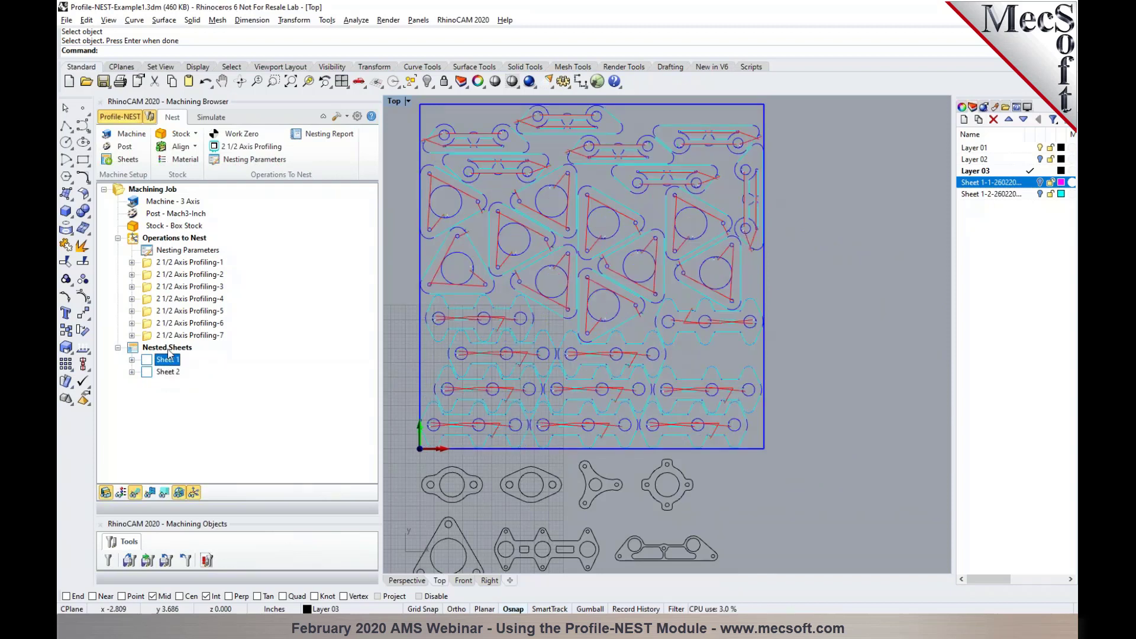
pyautogui.click(168, 347)
pyautogui.rightClick(168, 352)
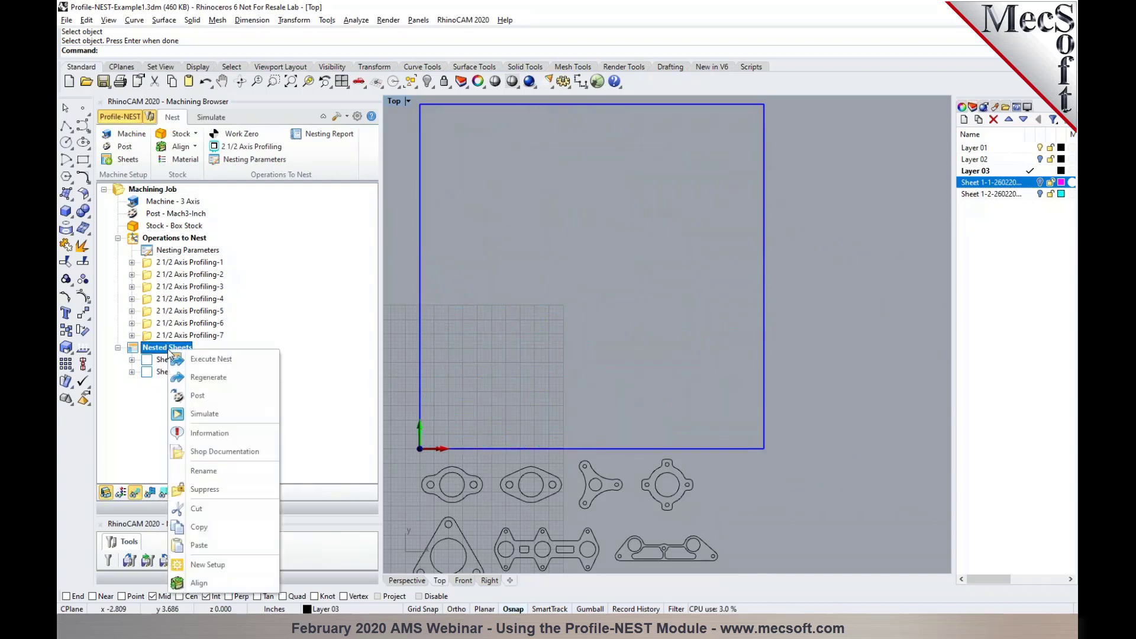
pyautogui.click(197, 417)
pyautogui.click(413, 579)
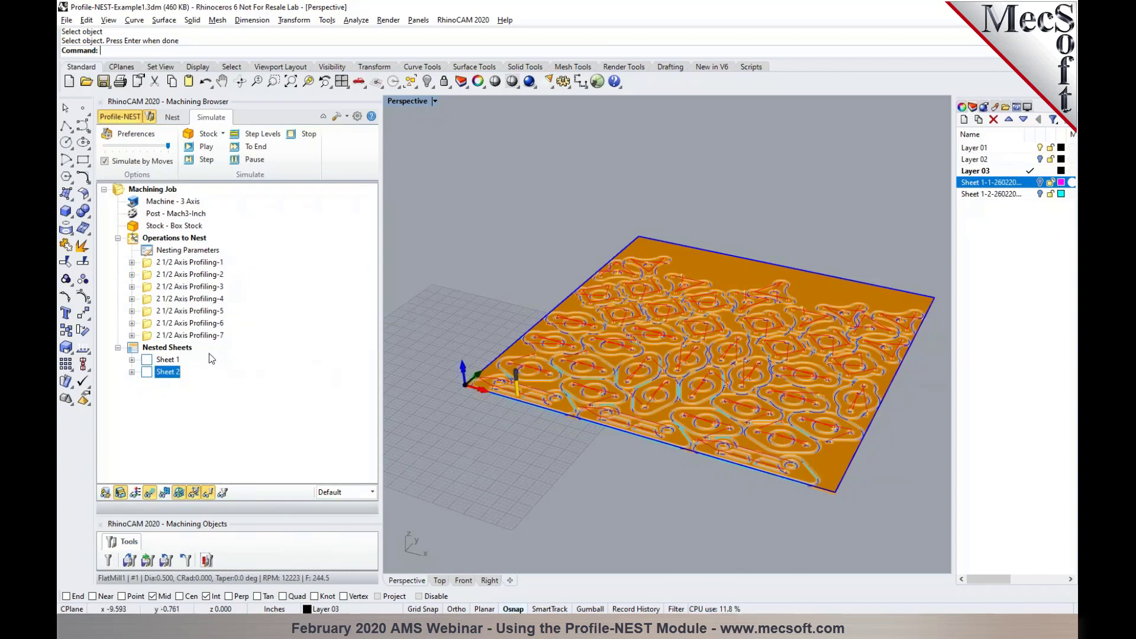
# Post Sheet 1 as Profile-NEST-Example1_Sheet 1.nc, review its G-code and close the file
pyautogui.click(167, 351)
pyautogui.click(166, 360)
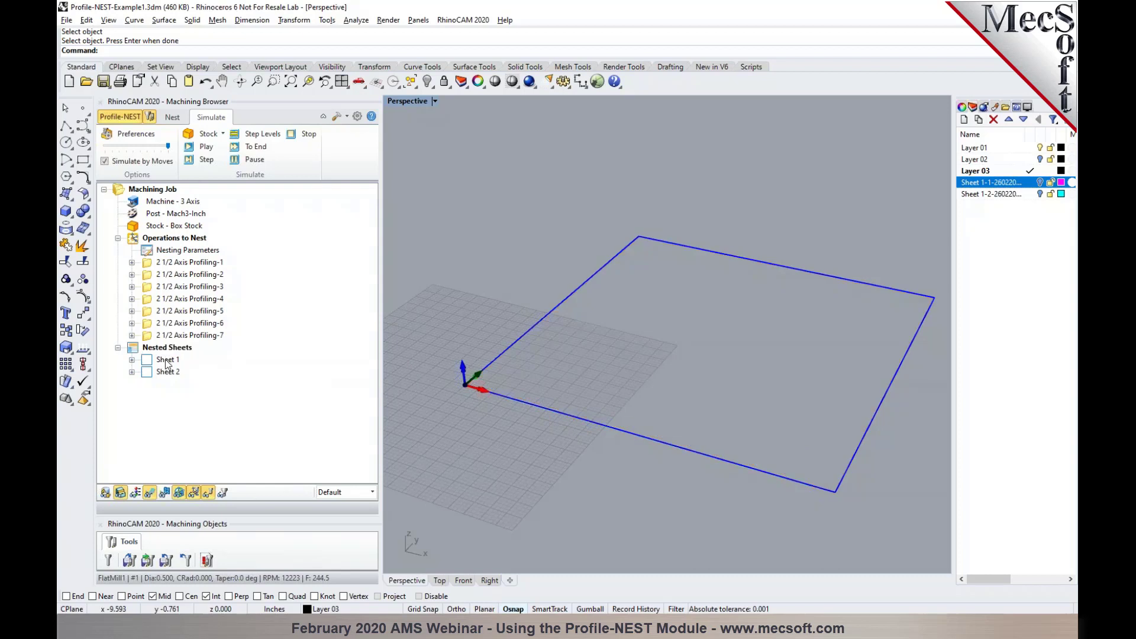
pyautogui.click(172, 118)
pyautogui.click(163, 360)
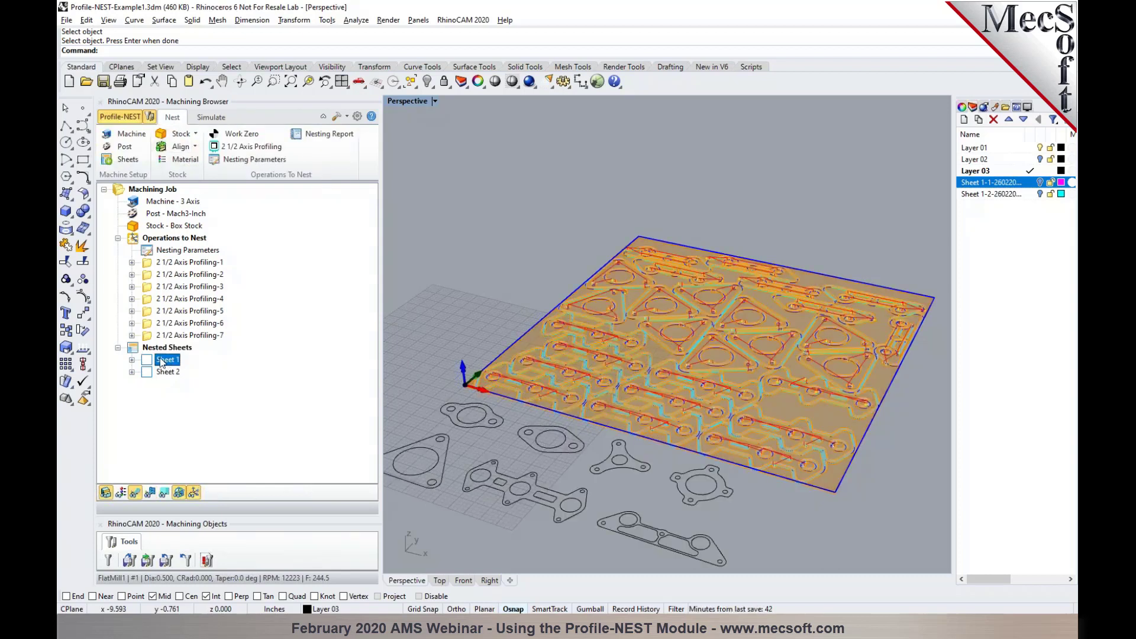
pyautogui.rightClick(163, 363)
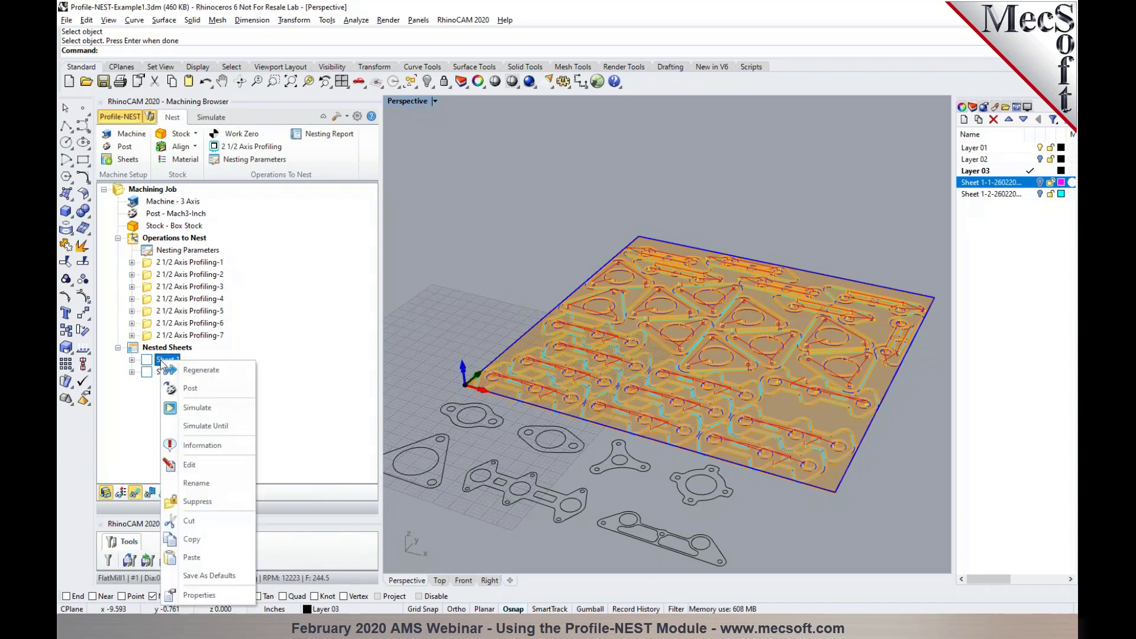
pyautogui.click(191, 390)
pyautogui.click(718, 384)
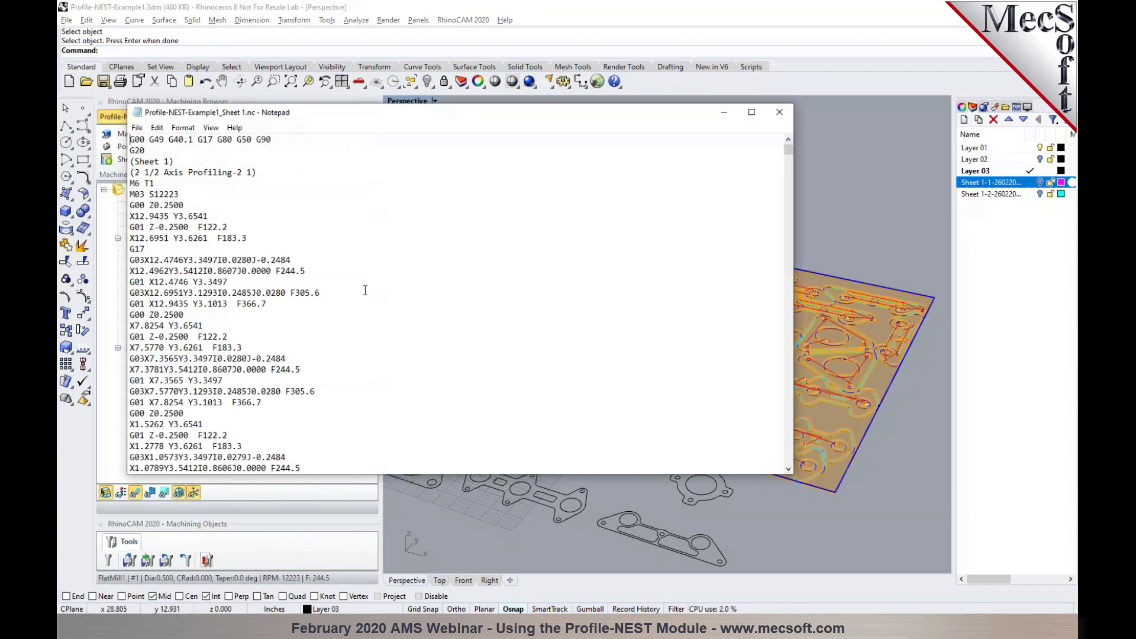
pyautogui.moveTo(788, 151)
pyautogui.mouseDown()
pyautogui.moveTo(794, 303)
pyautogui.moveTo(783, 133)
pyautogui.mouseUp()
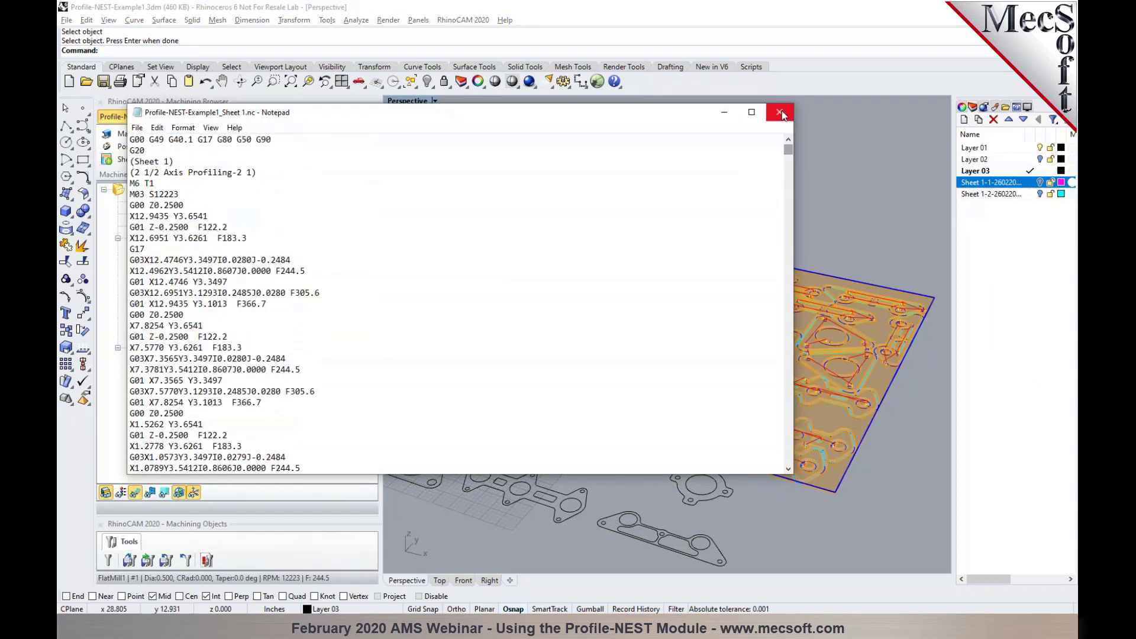
pyautogui.click(779, 112)
# Post Sheet 2 as Profile-NEST-Example1_Sheet 2.nc with the Mach3-Inch post and close the G-code file
pyautogui.click(168, 371)
pyautogui.rightClick(168, 371)
pyautogui.click(204, 156)
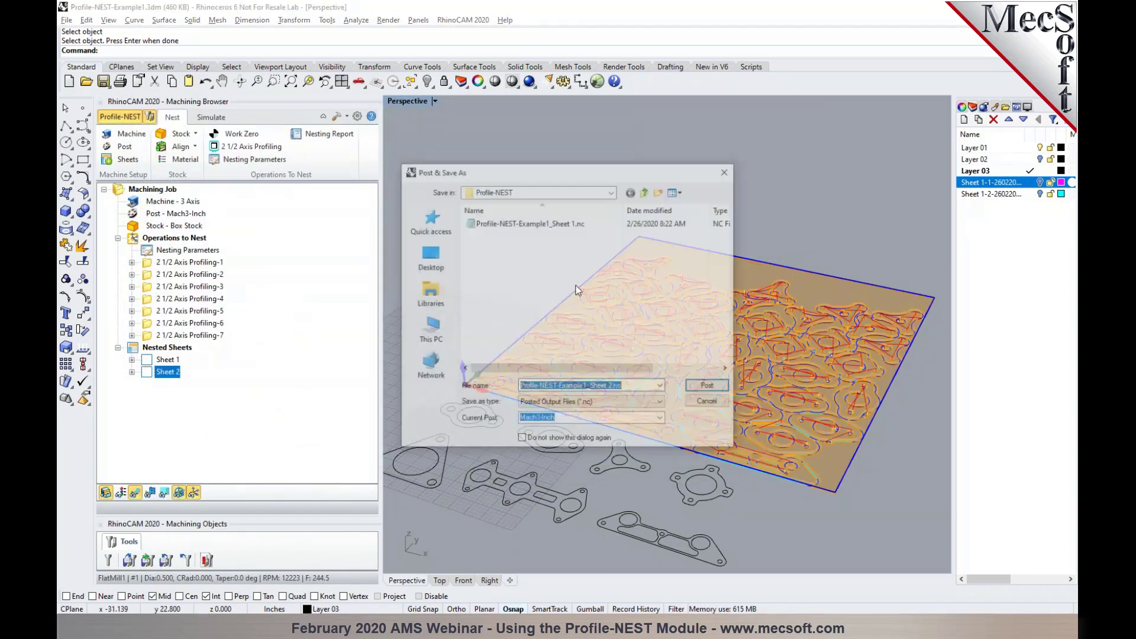
pyautogui.click(708, 386)
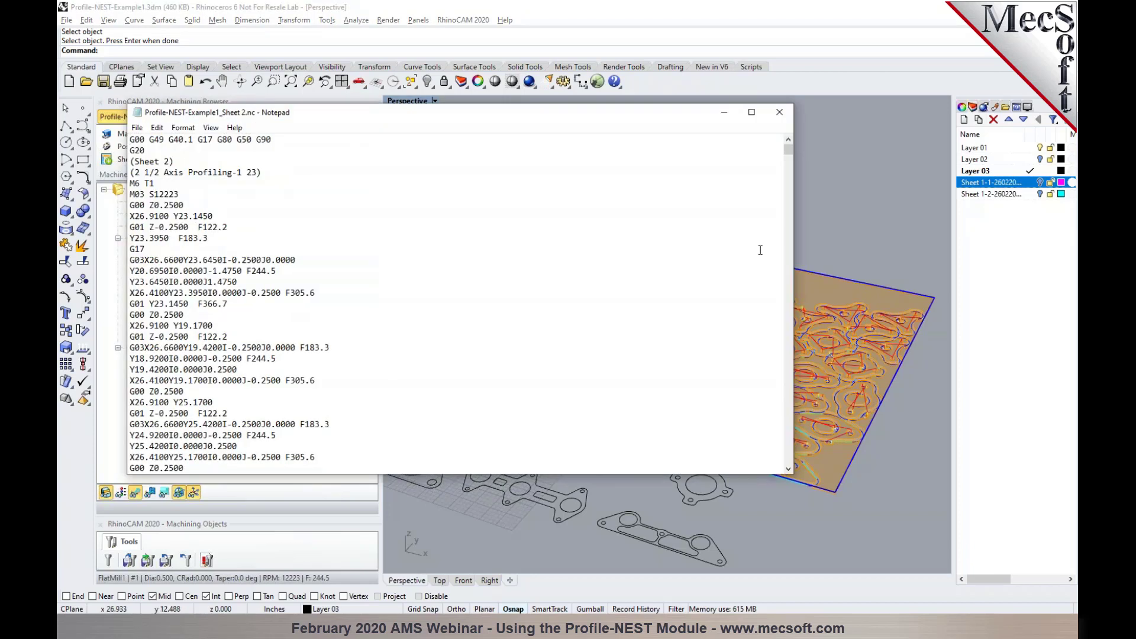
pyautogui.click(786, 115)
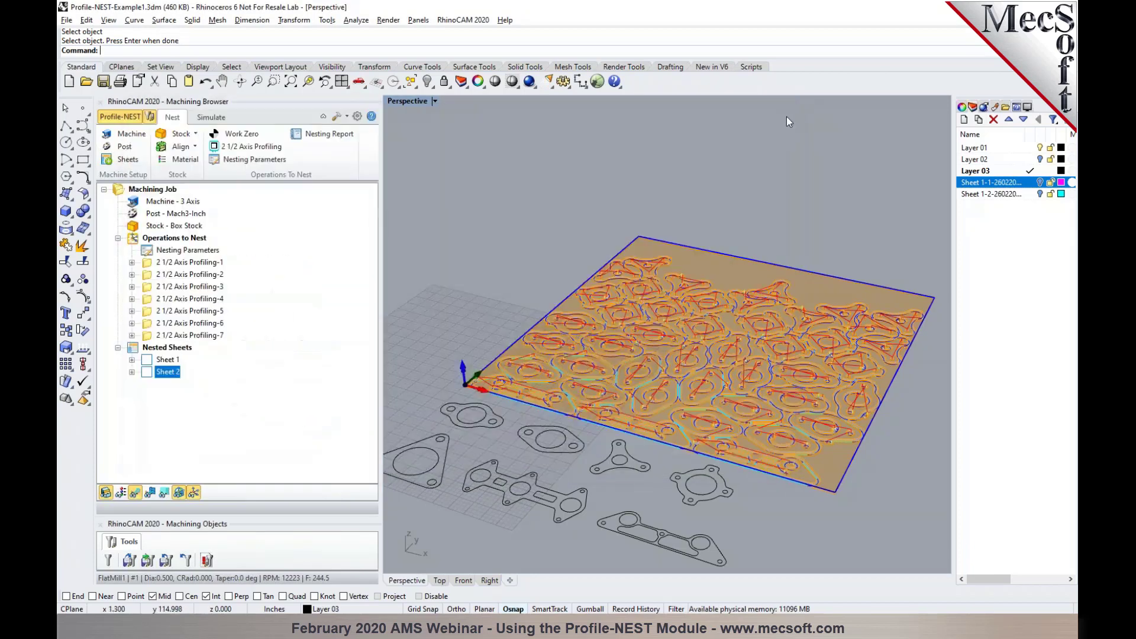
# Examine the nesting report for each sheet's utilization and the number of each part, and close it
pyautogui.click(329, 137)
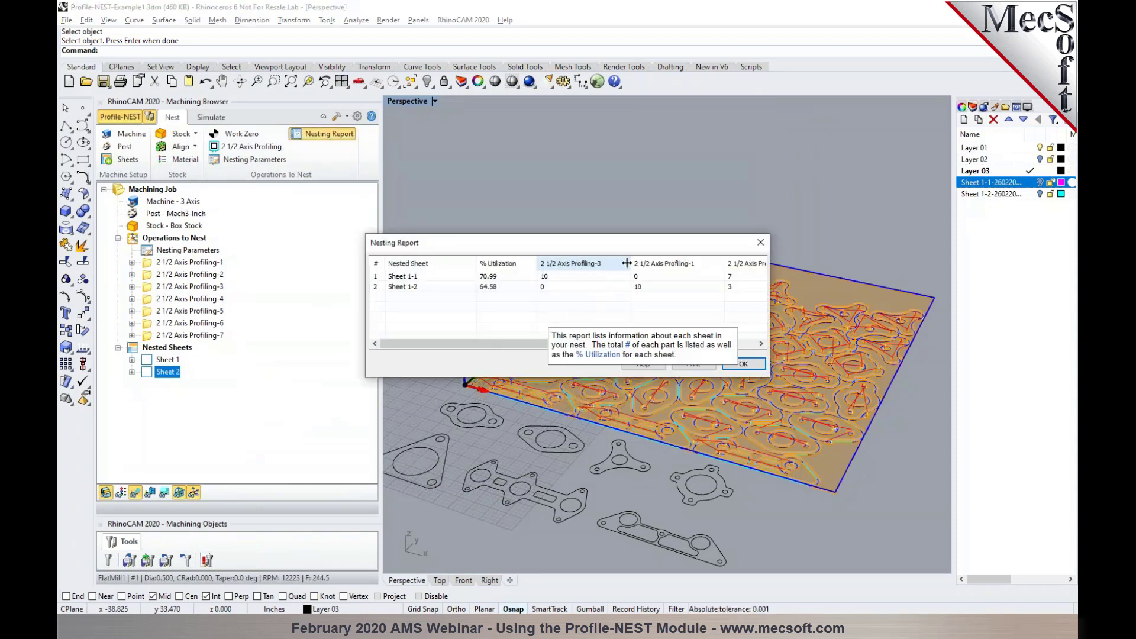
pyautogui.moveTo(554, 248); pyautogui.dragTo(392, 160)
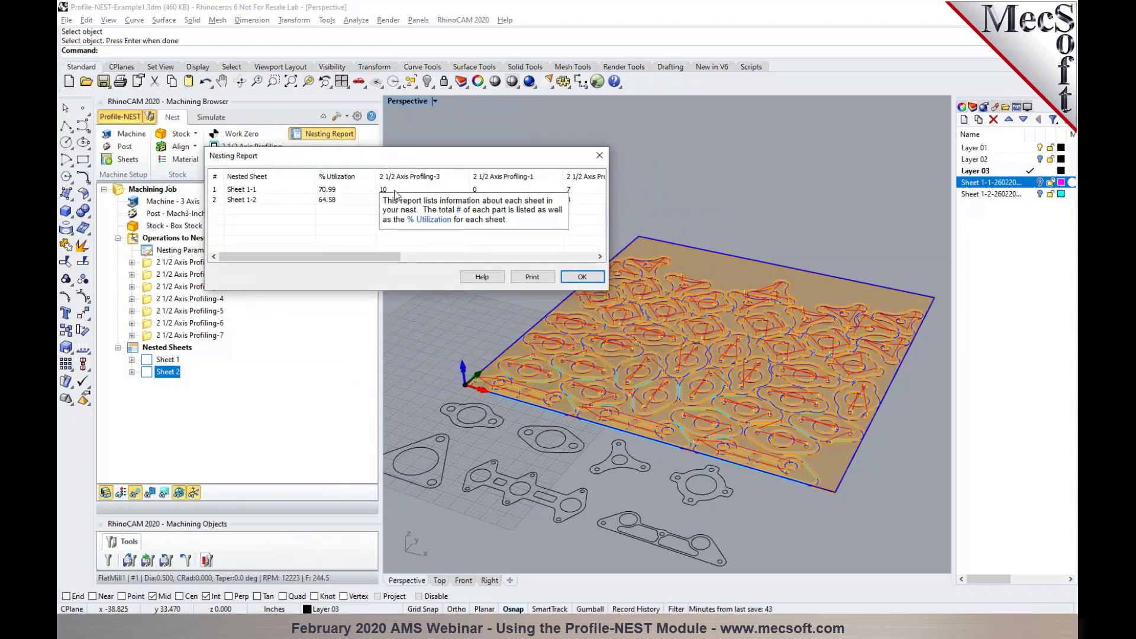
pyautogui.moveTo(384, 256); pyautogui.dragTo(470, 263)
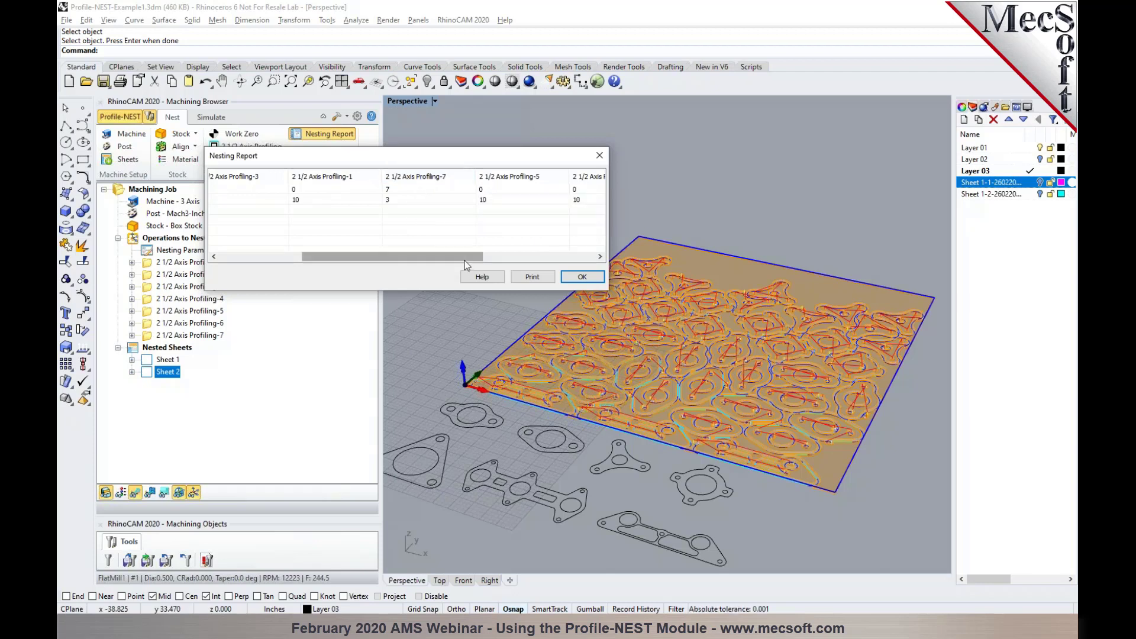
pyautogui.moveTo(467, 263); pyautogui.dragTo(378, 247)
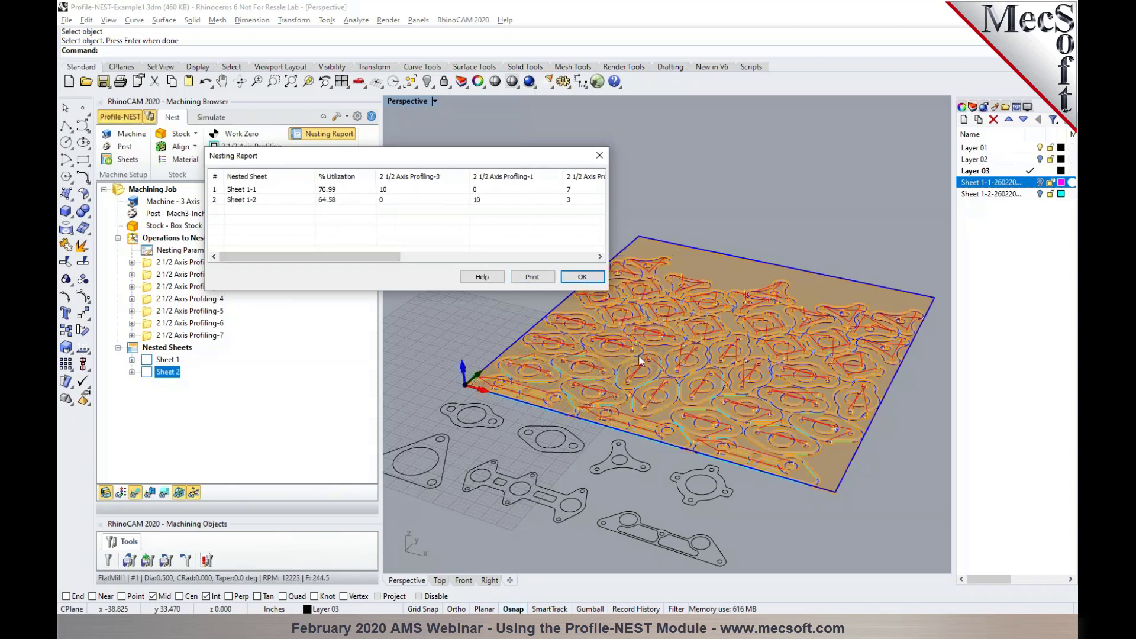
pyautogui.click(582, 277)
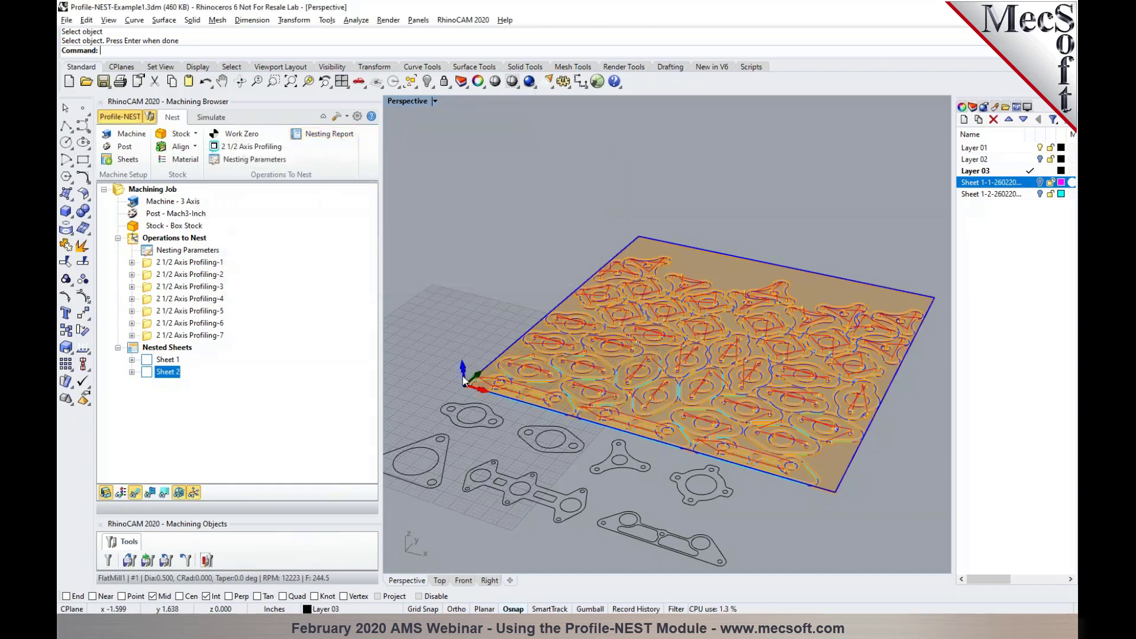
# Set the cut direction of 2 1/2 Axis Profiling-1 to Conventional (Up Cut) and regenerate its toolpath
pyautogui.moveTo(520, 457); pyautogui.dragTo(549, 465, button='right')
pyautogui.click(177, 262)
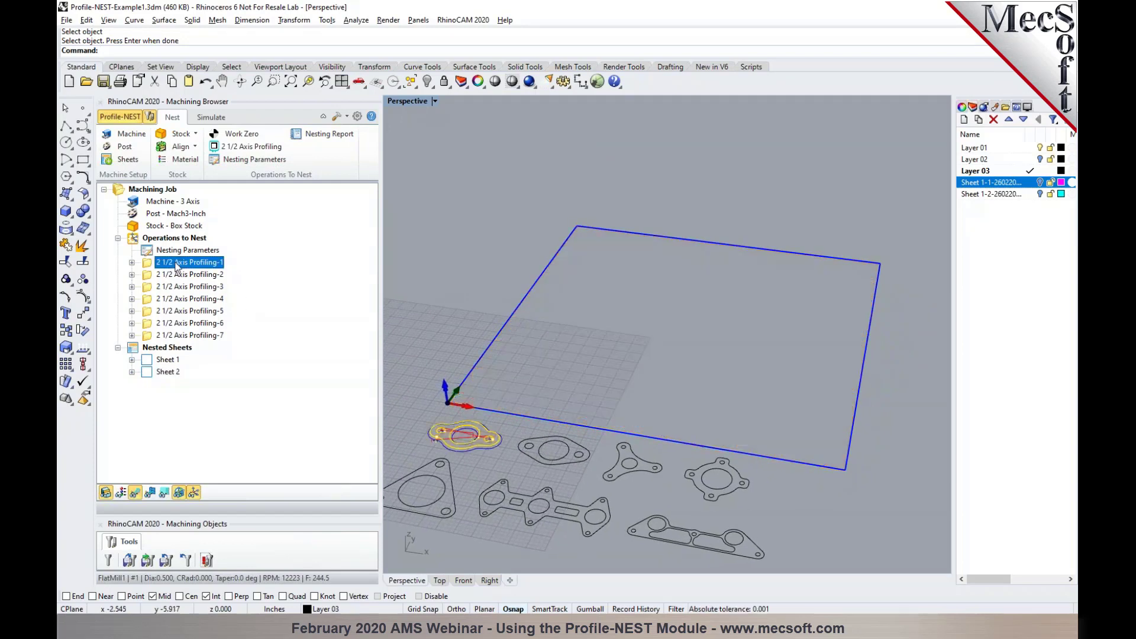
pyautogui.doubleClick(146, 265)
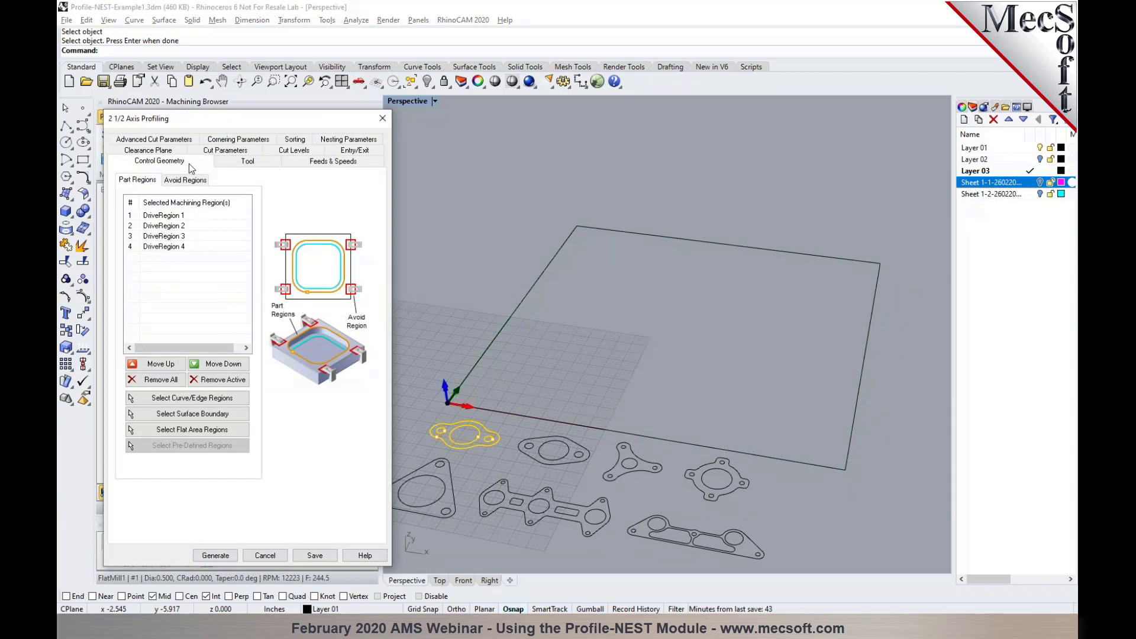
pyautogui.click(225, 151)
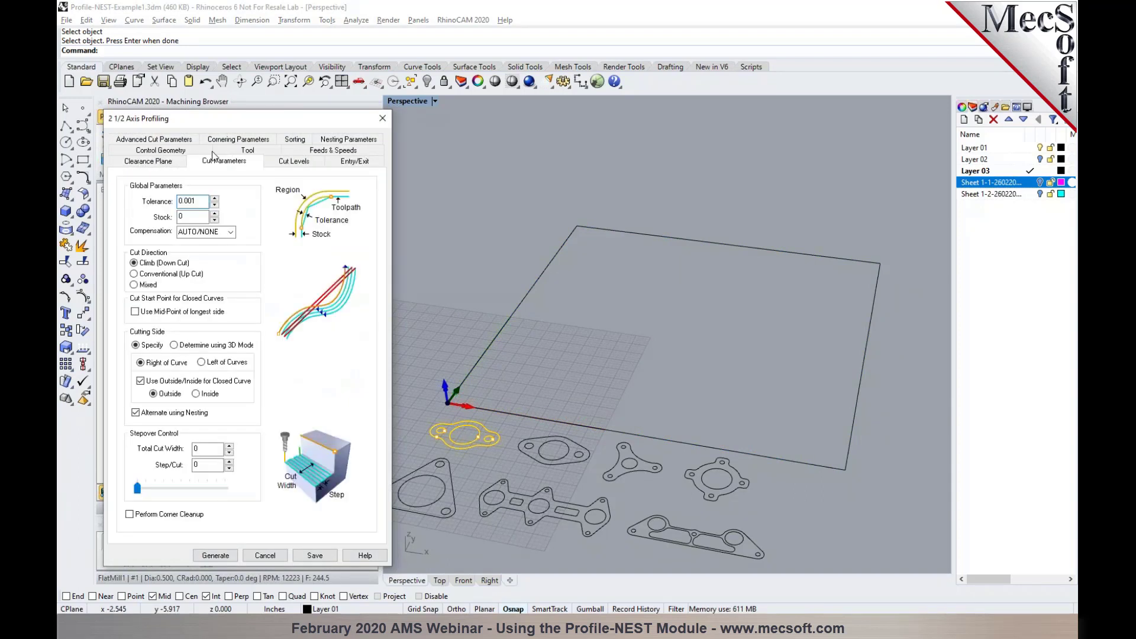
pyautogui.click(145, 275)
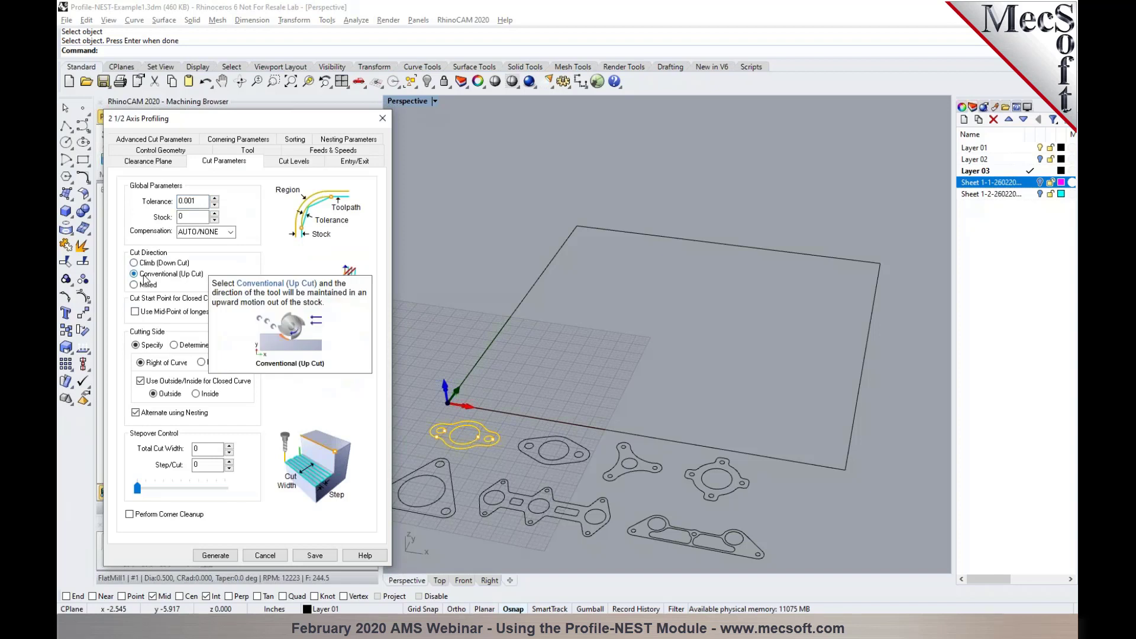
pyautogui.click(213, 556)
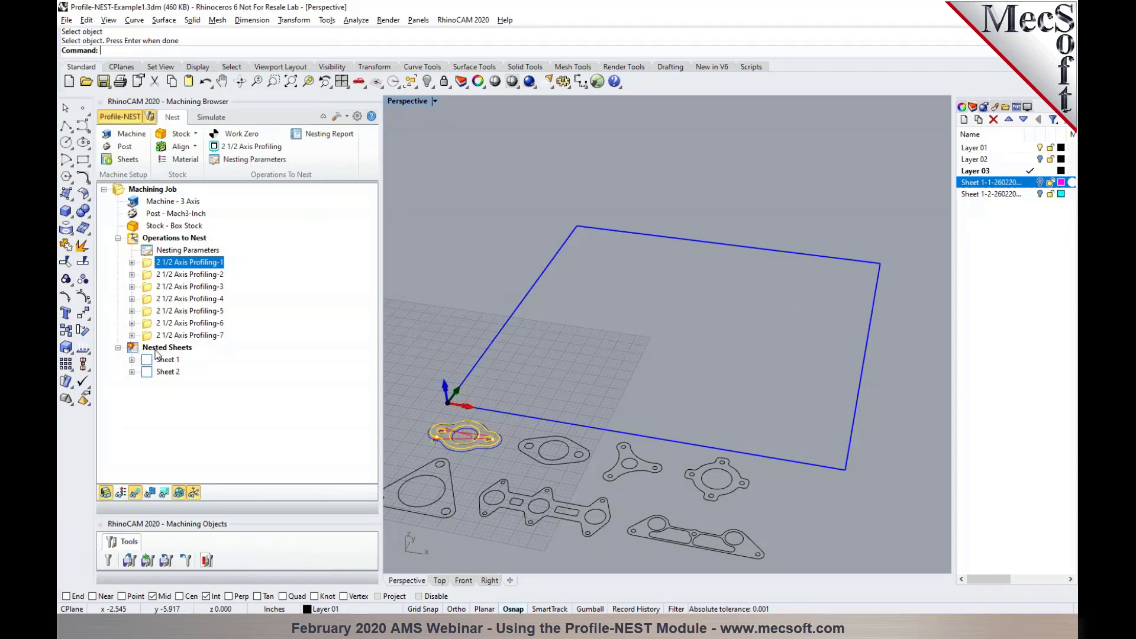
# Execute the nest again to update the nested sheets with the changed profiling operation
pyautogui.click(135, 349)
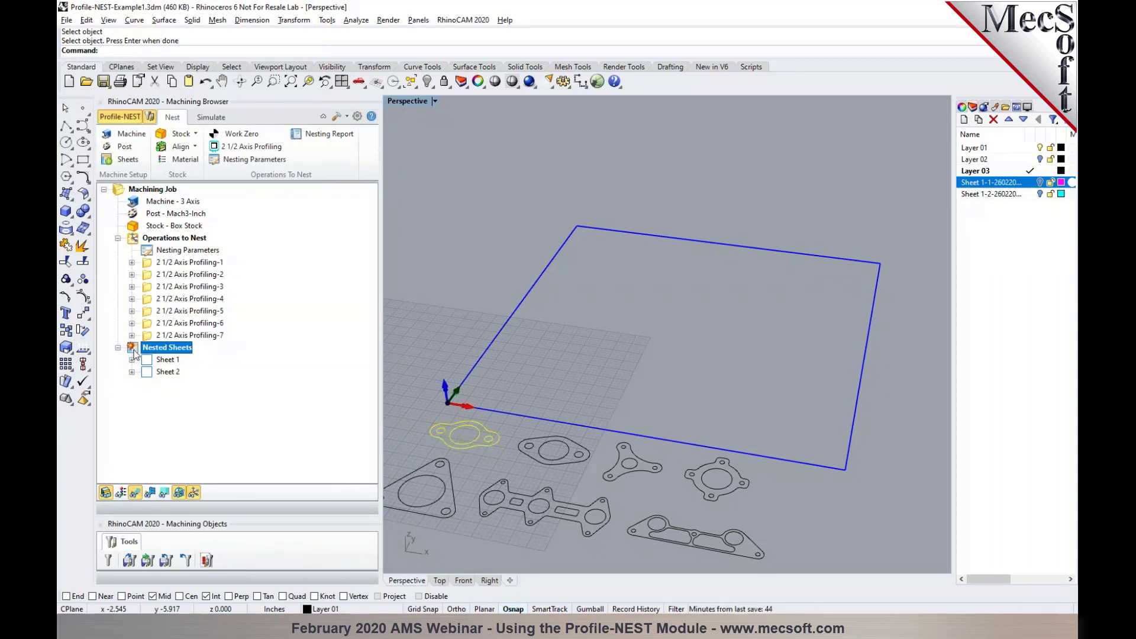
pyautogui.rightClick(135, 354)
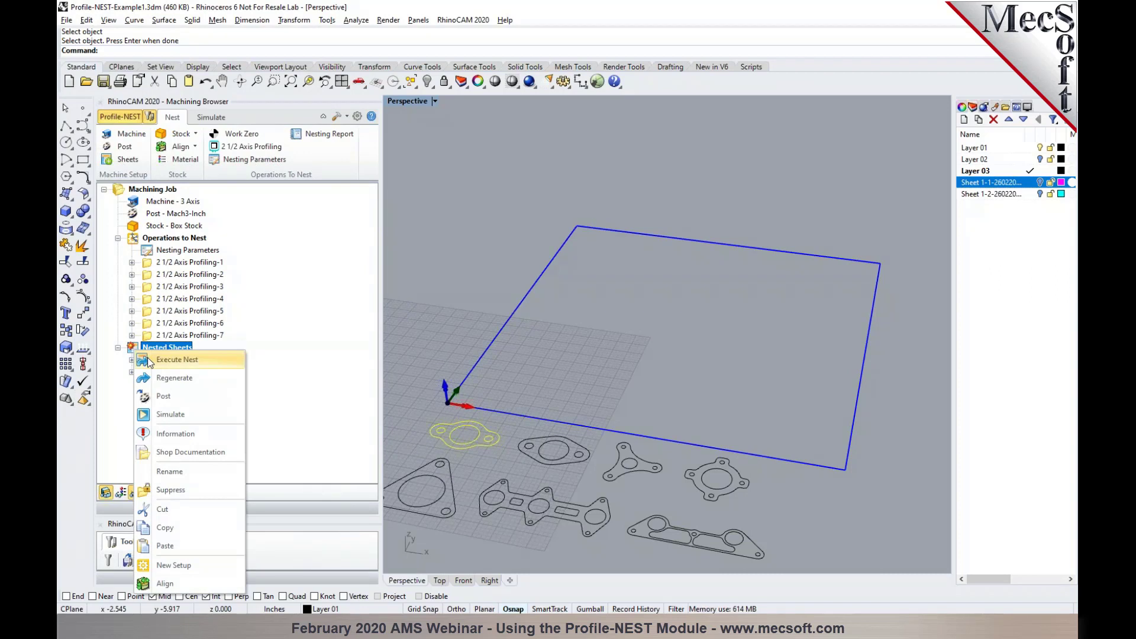
pyautogui.click(148, 361)
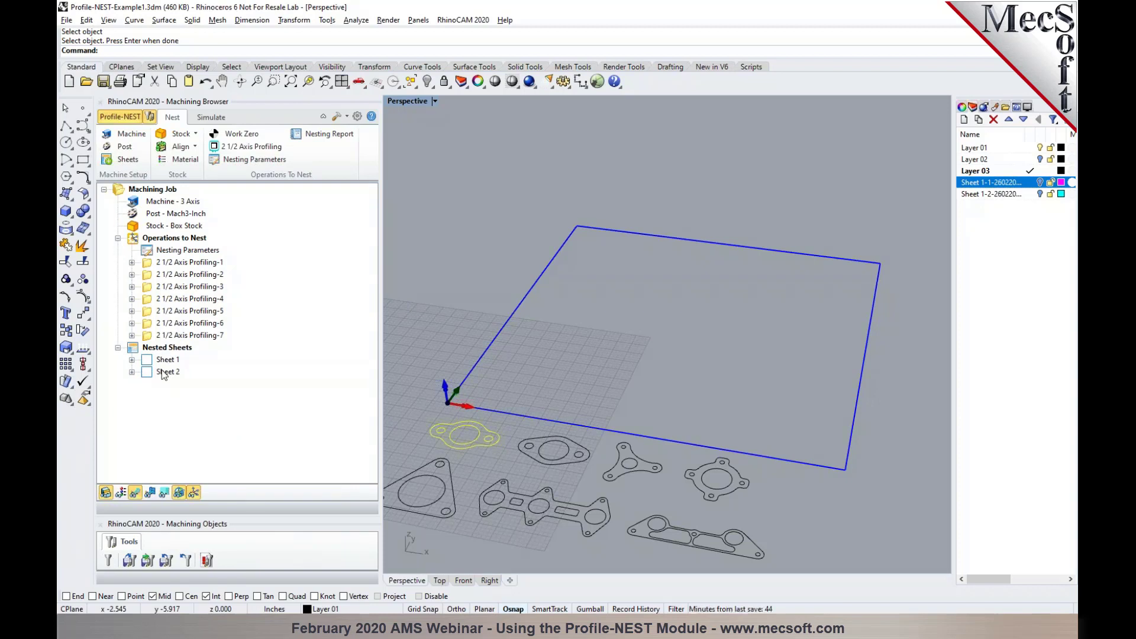
# Set the nesting direction of the RectSheet sheet to Along Y
pyautogui.click(128, 160)
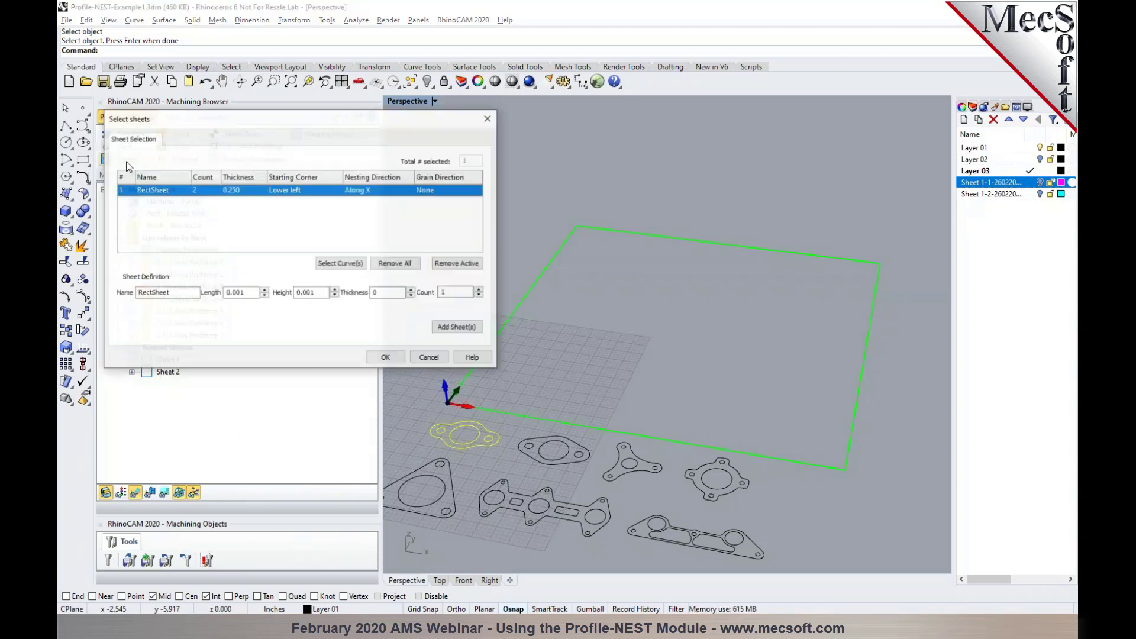
pyautogui.click(398, 192)
pyautogui.click(408, 190)
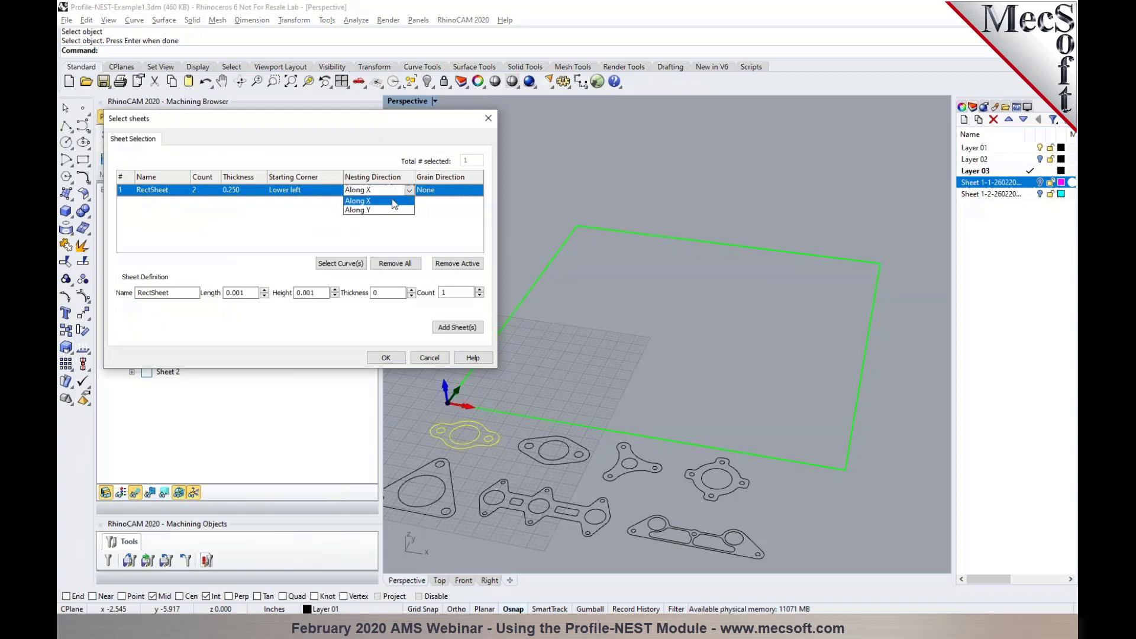
pyautogui.click(391, 210)
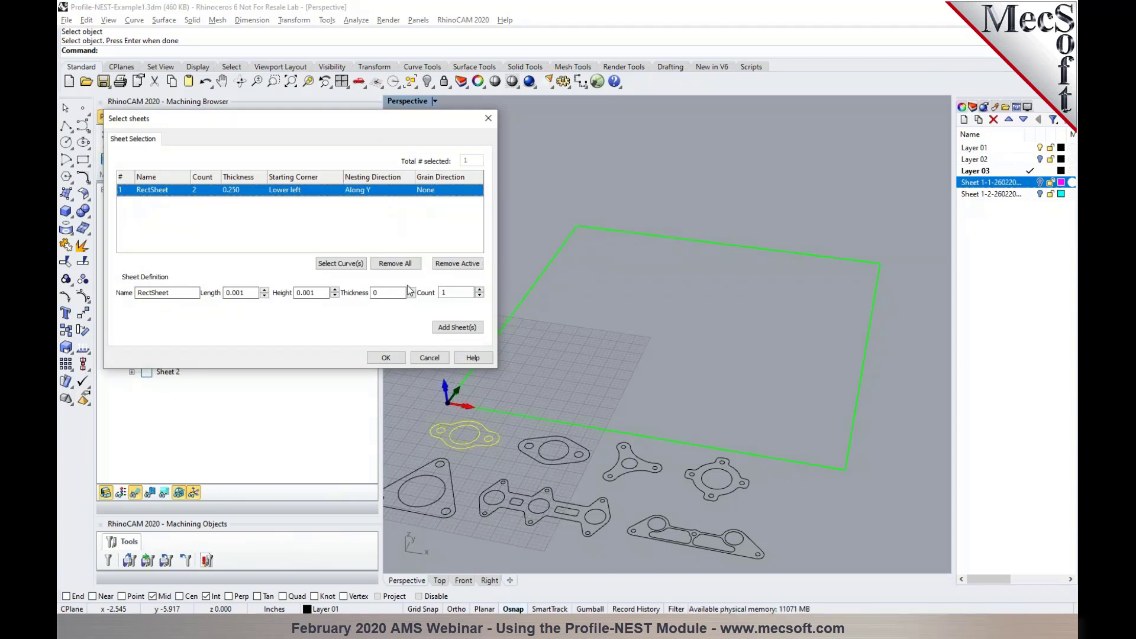
pyautogui.click(386, 357)
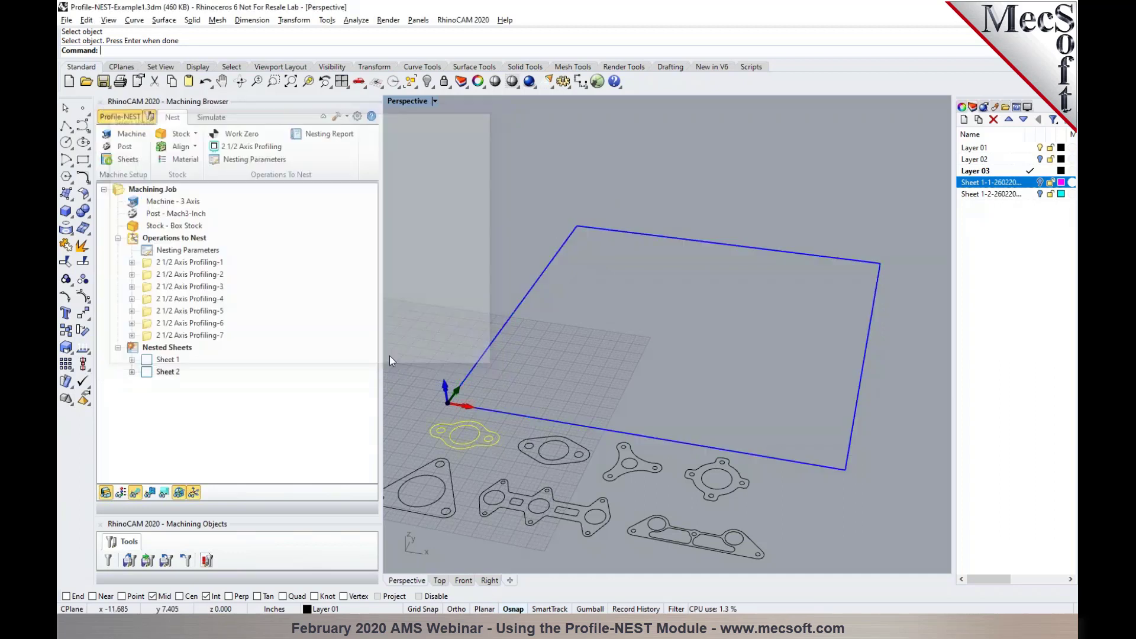
# Execute the nest with the new nesting direction and compare the layouts of Sheet 1 and Sheet 2
pyautogui.click(155, 348)
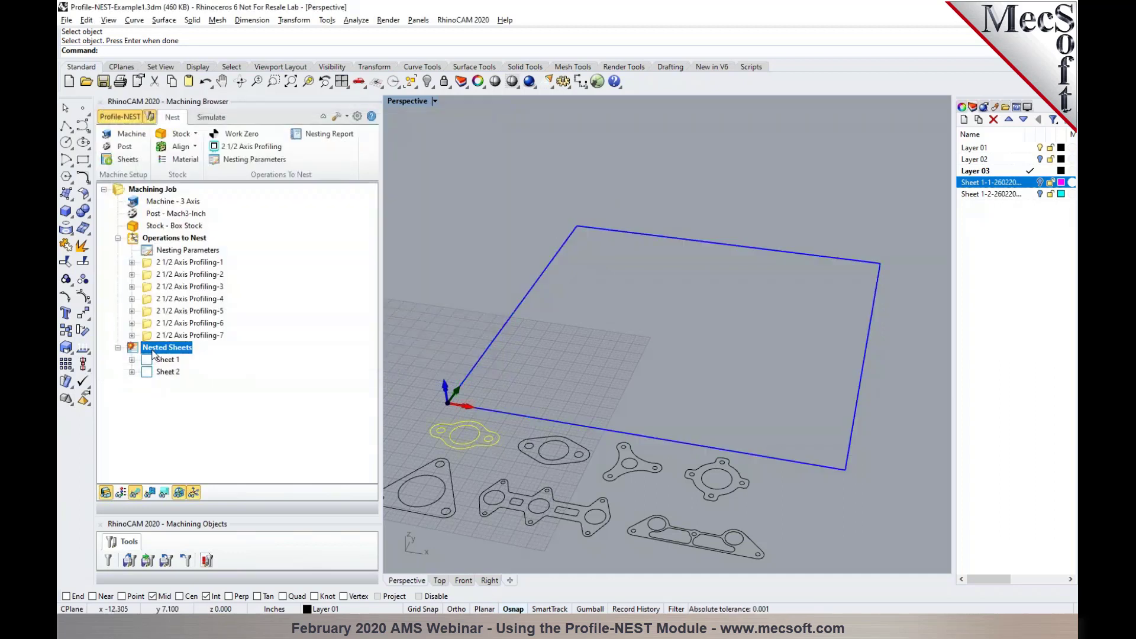
pyautogui.rightClick(155, 353)
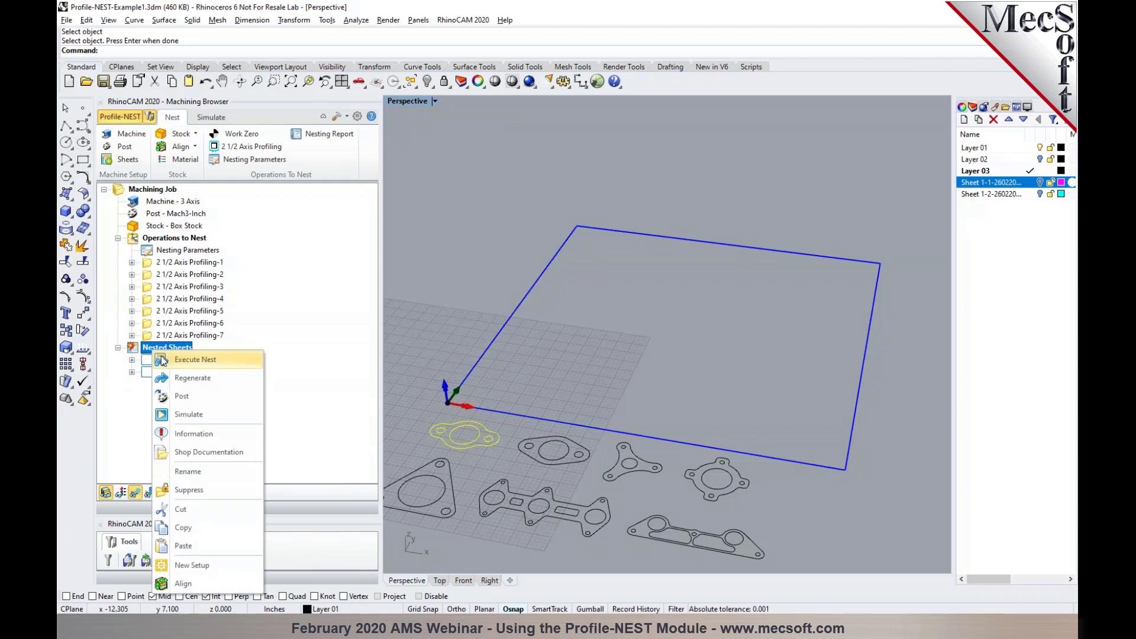
pyautogui.click(162, 360)
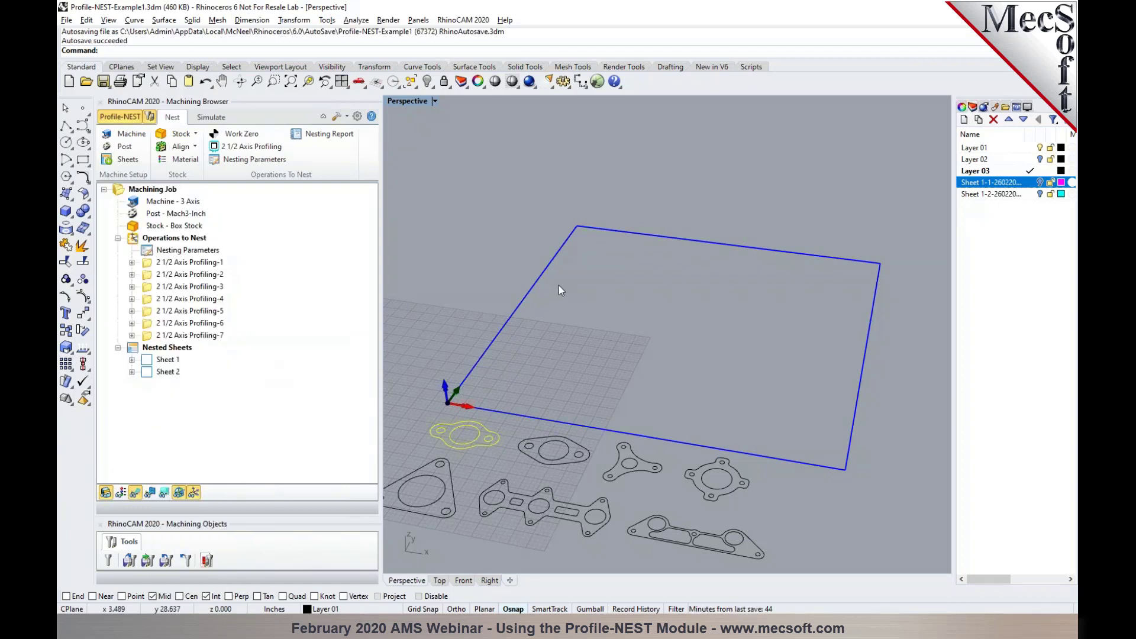
pyautogui.click(168, 359)
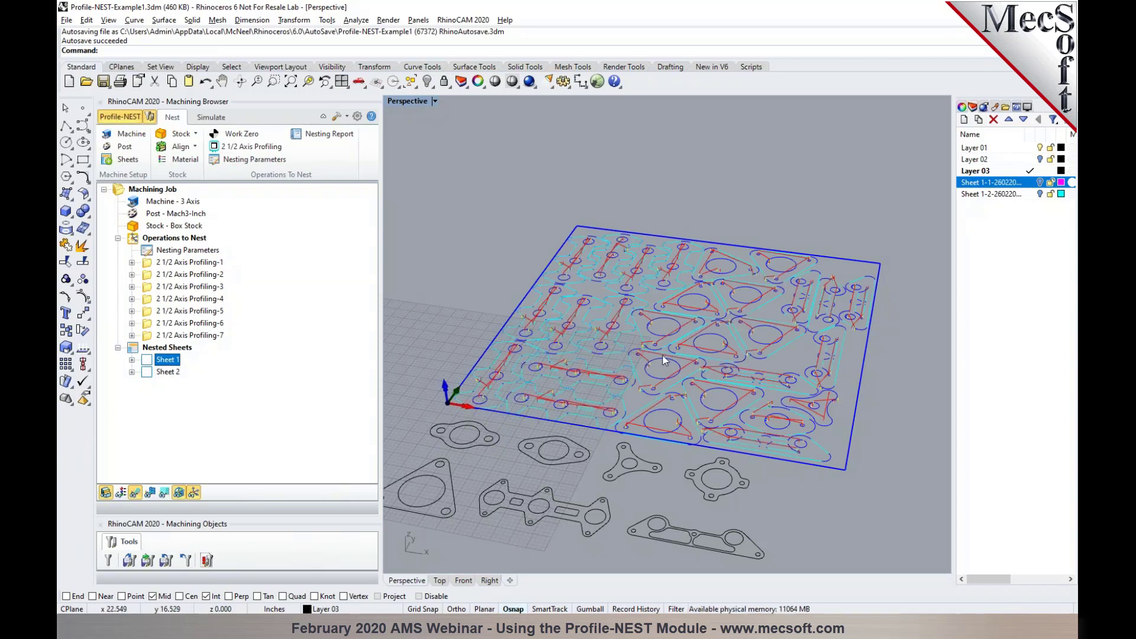
pyautogui.click(165, 371)
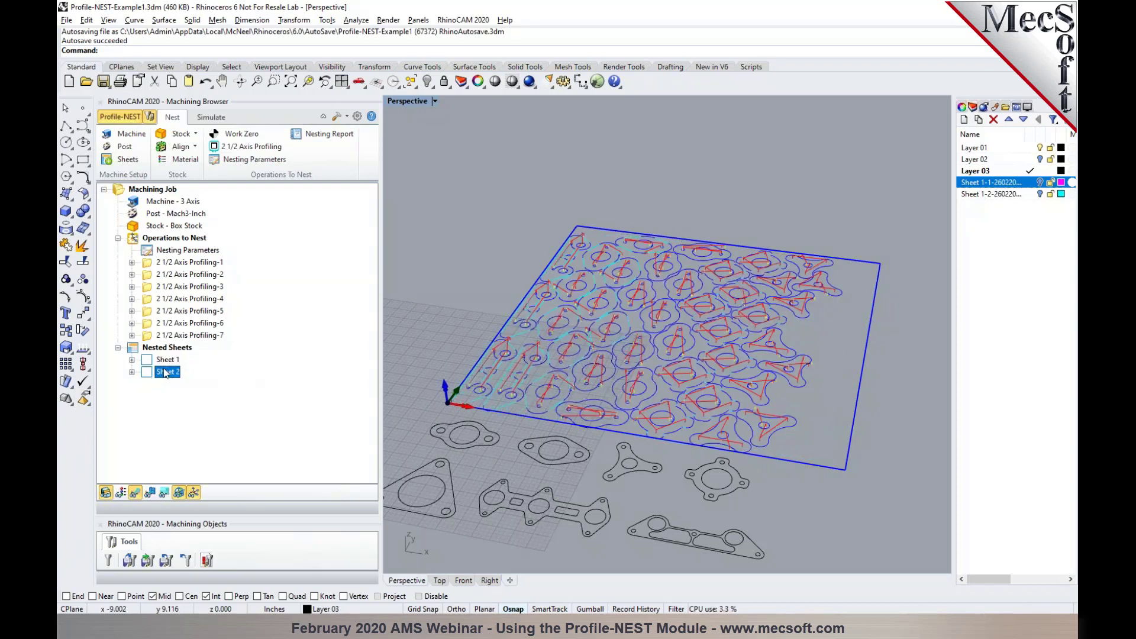
pyautogui.click(167, 361)
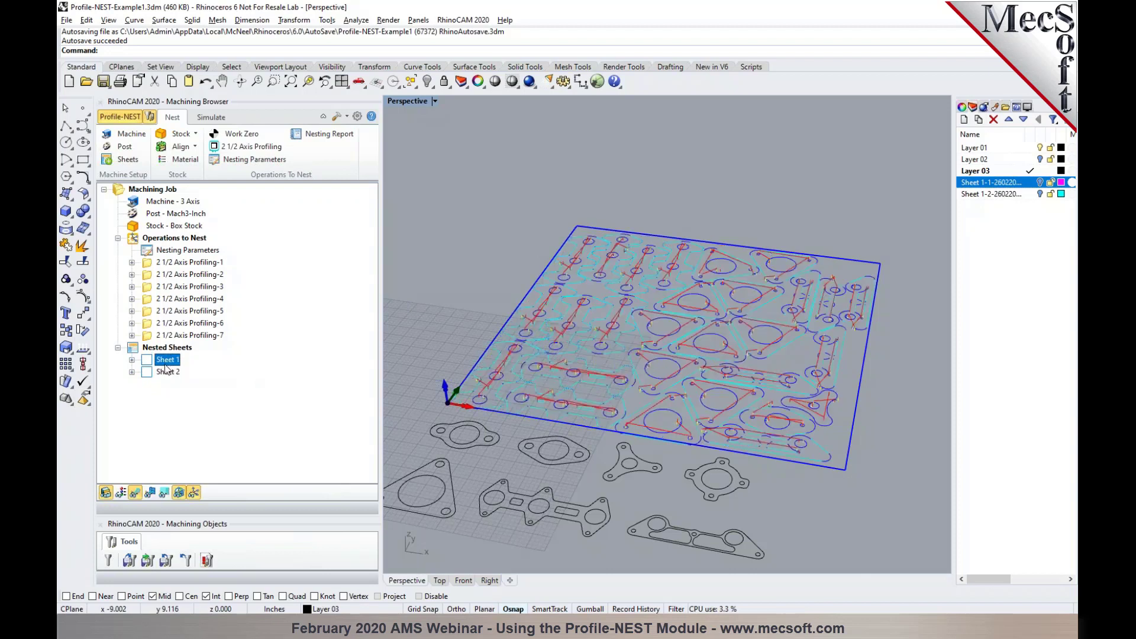
# Review the grain direction of the RectSheet sheet and the grain direction options in the nesting parameters of 2 1/2 Axis Profiling-1
pyautogui.click(121, 161)
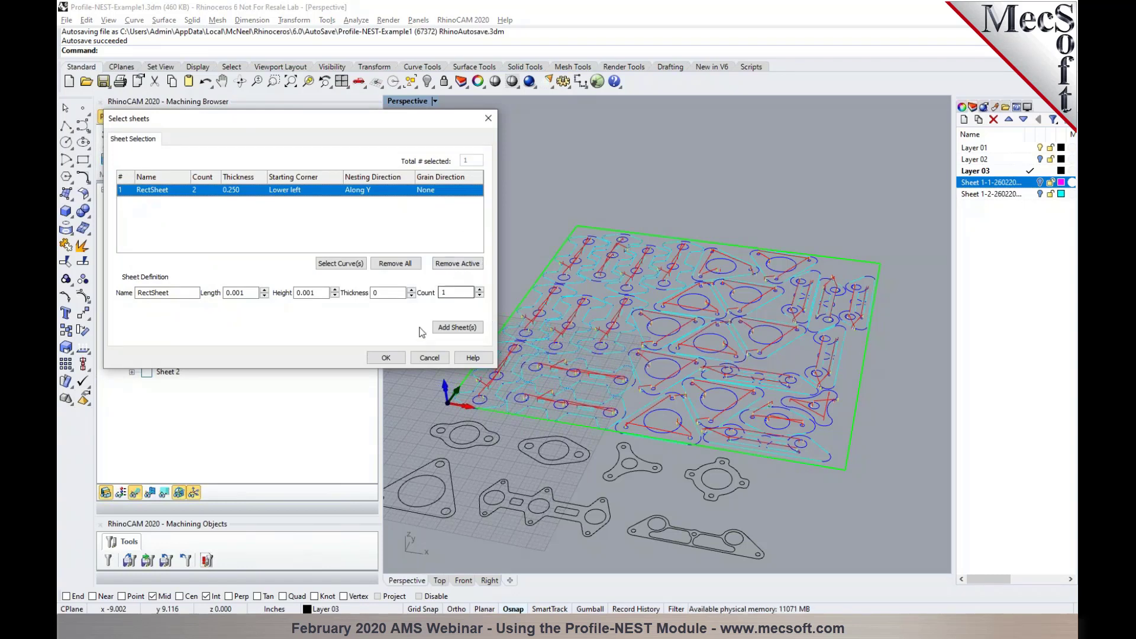
pyautogui.click(386, 357)
pyautogui.click(153, 266)
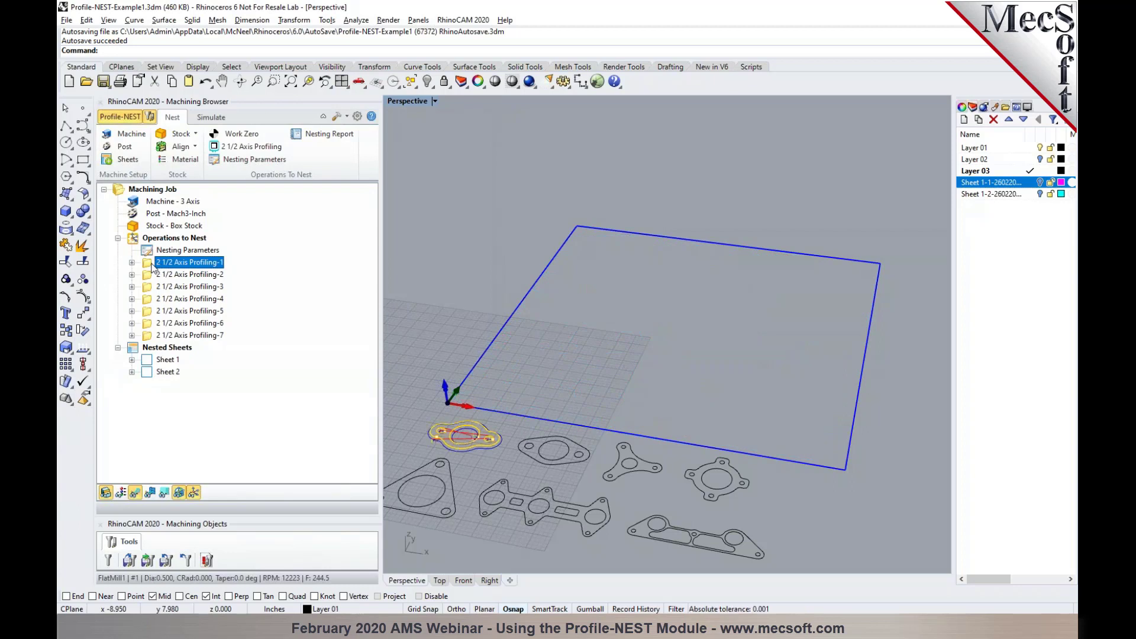
pyautogui.doubleClick(153, 267)
pyautogui.click(339, 142)
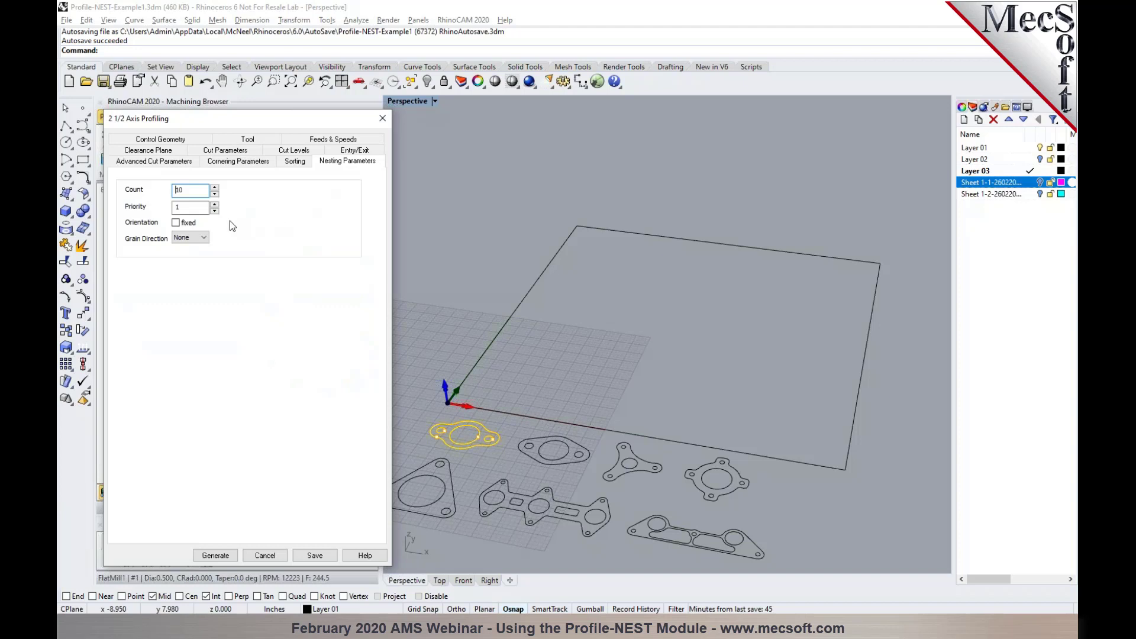
pyautogui.click(202, 237)
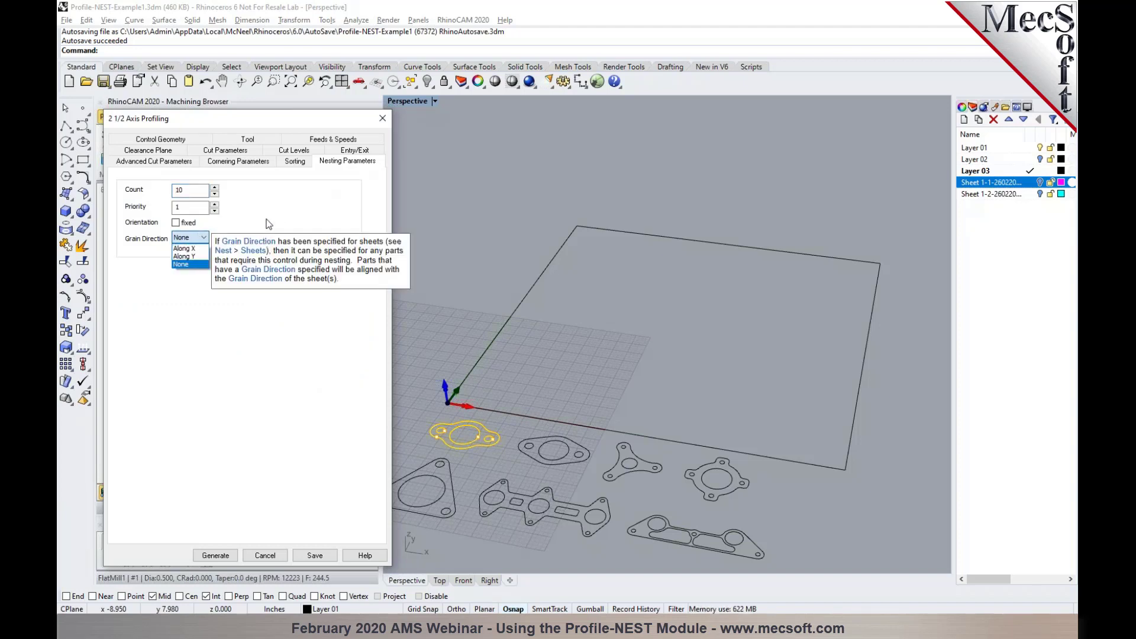
pyautogui.click(269, 223)
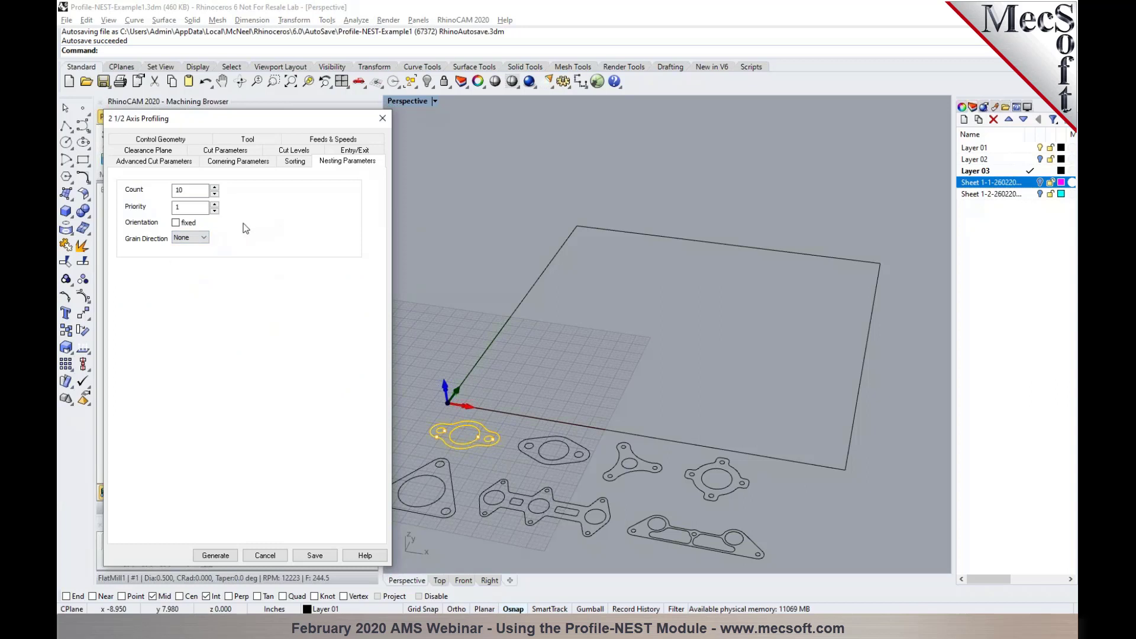
pyautogui.moveTo(200, 227)
pyautogui.click(265, 555)
# In top view, examine the orientation step angle in the nest parameters and the fixed orientation option of 2 1/2 Axis Profiling-1
pyautogui.click(247, 161)
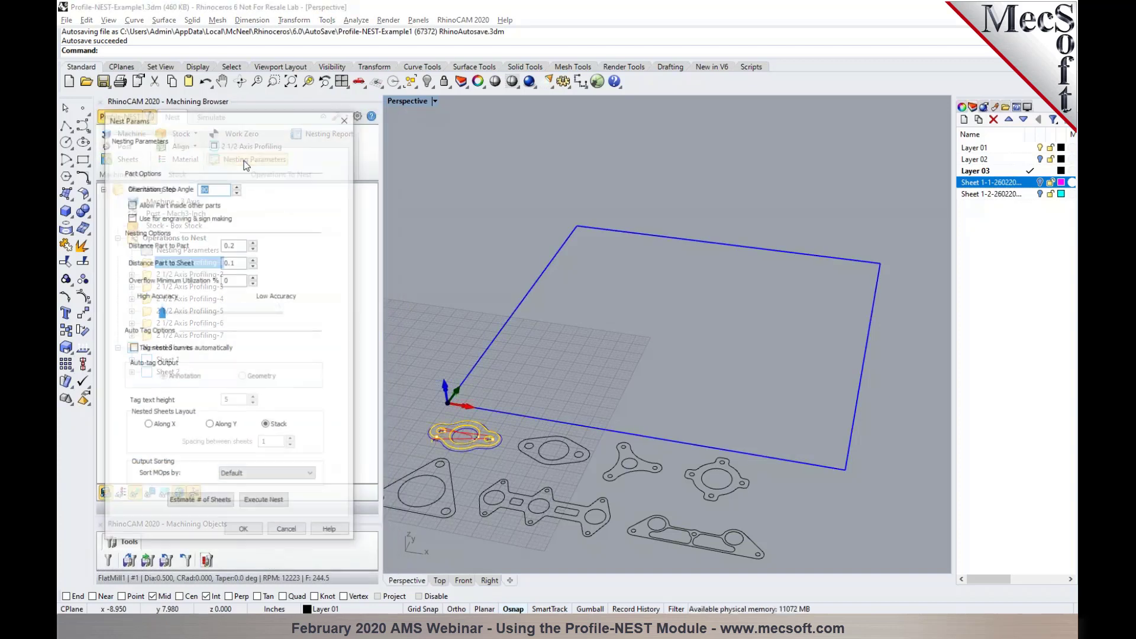
pyautogui.moveTo(205, 195)
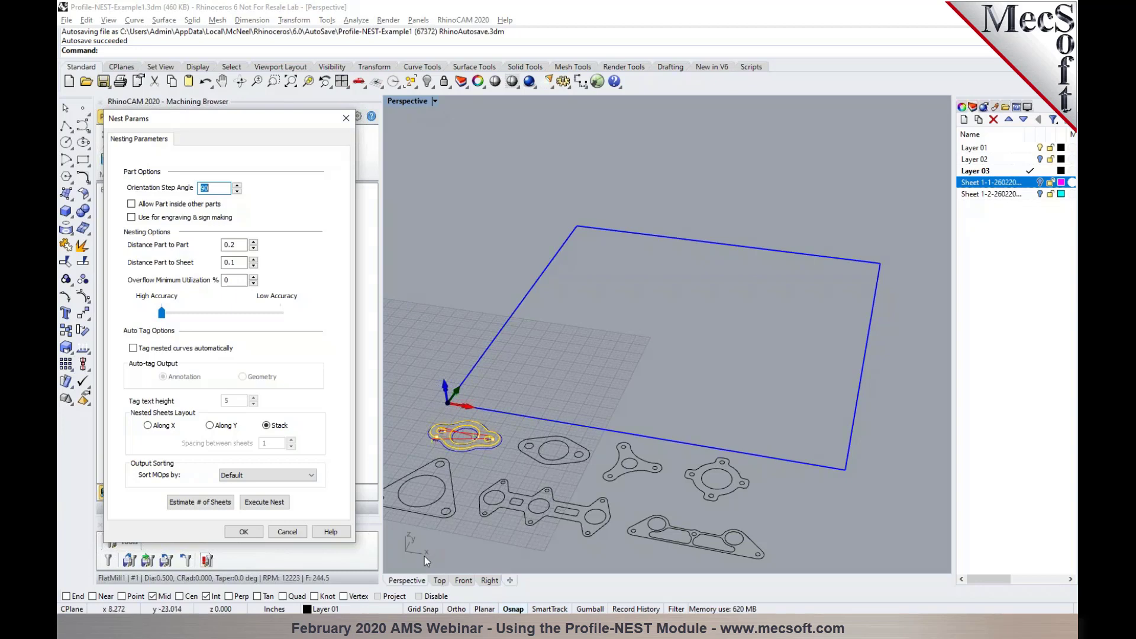
pyautogui.click(439, 580)
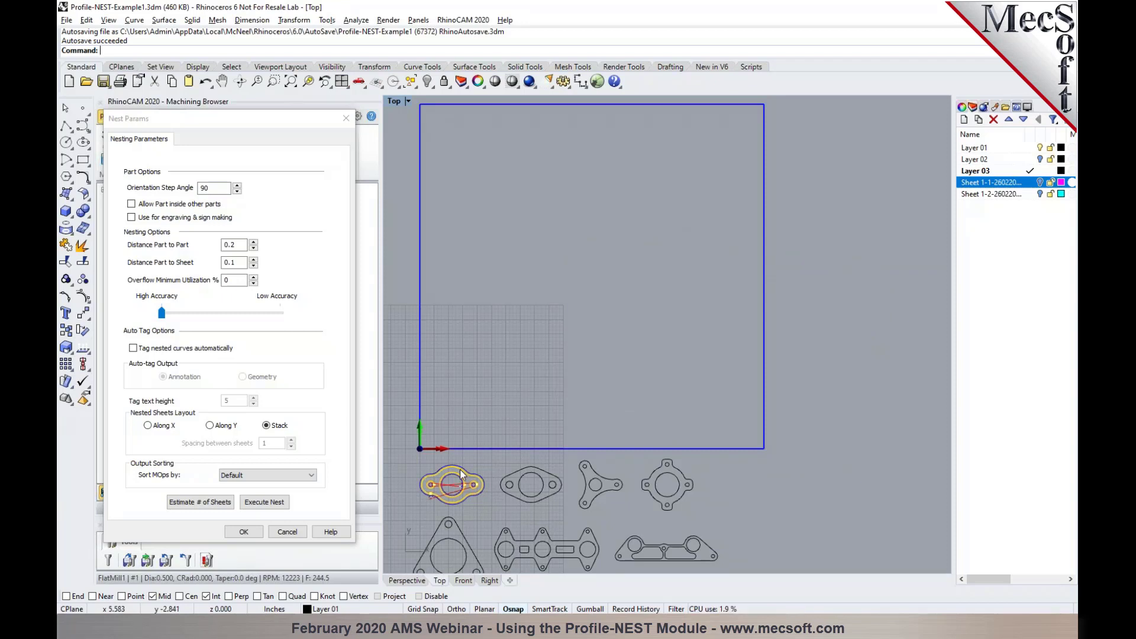
pyautogui.click(243, 531)
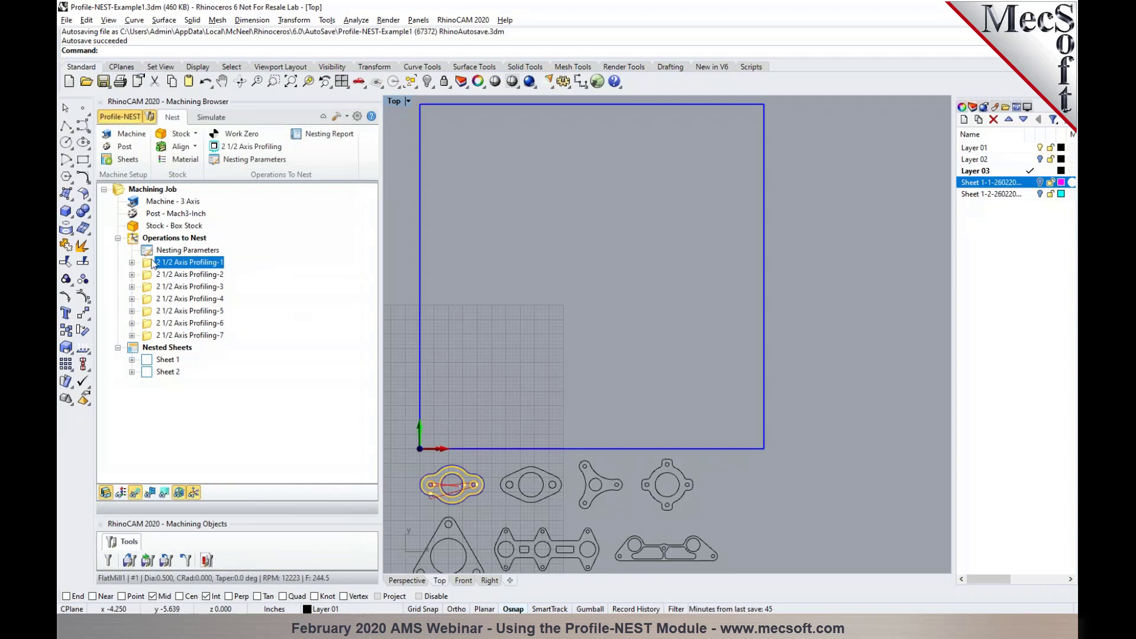
pyautogui.doubleClick(155, 262)
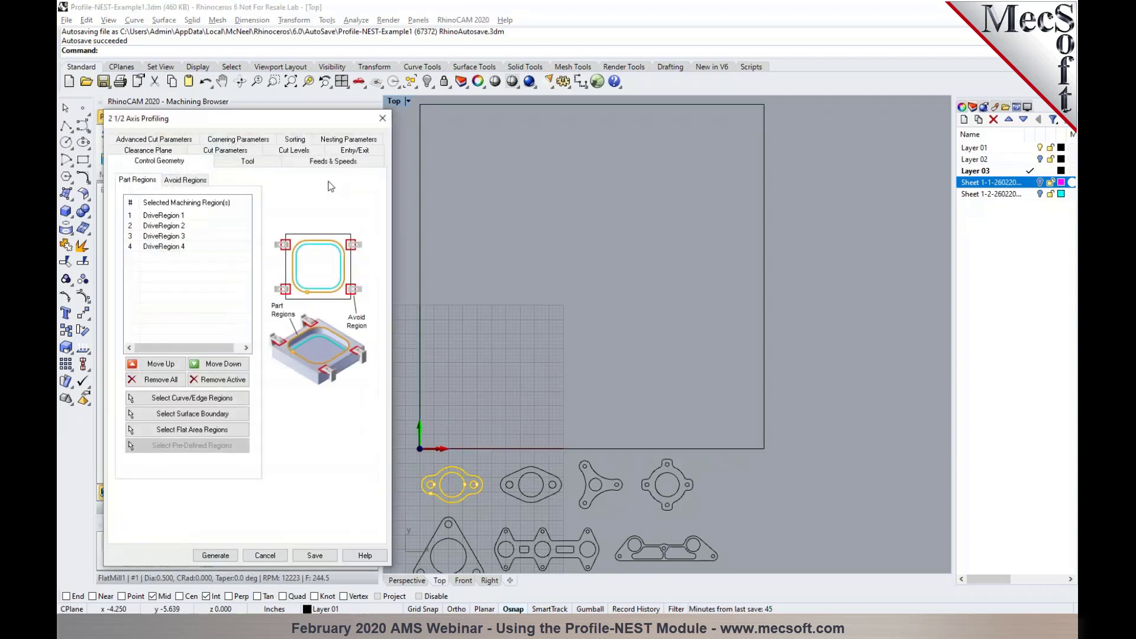
pyautogui.click(347, 161)
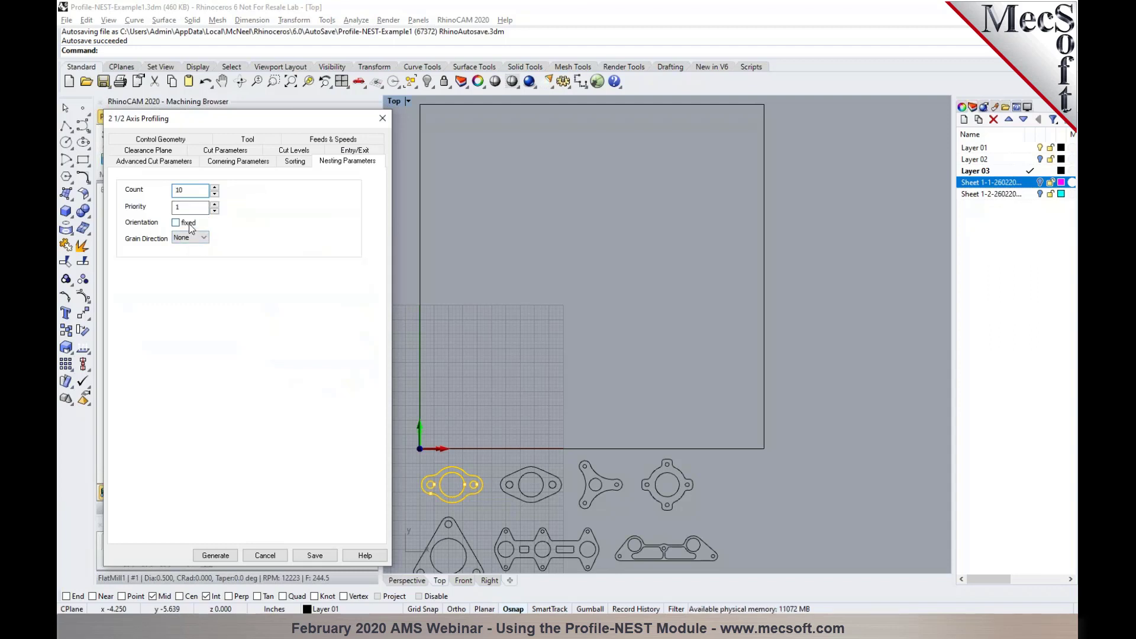
pyautogui.click(271, 557)
# Inspect the first gasket's toolpath up close and review the cutting side and Alternate using Nesting options of 2 1/2 Axis Profiling-1
pyautogui.scroll(5, 503, 378)
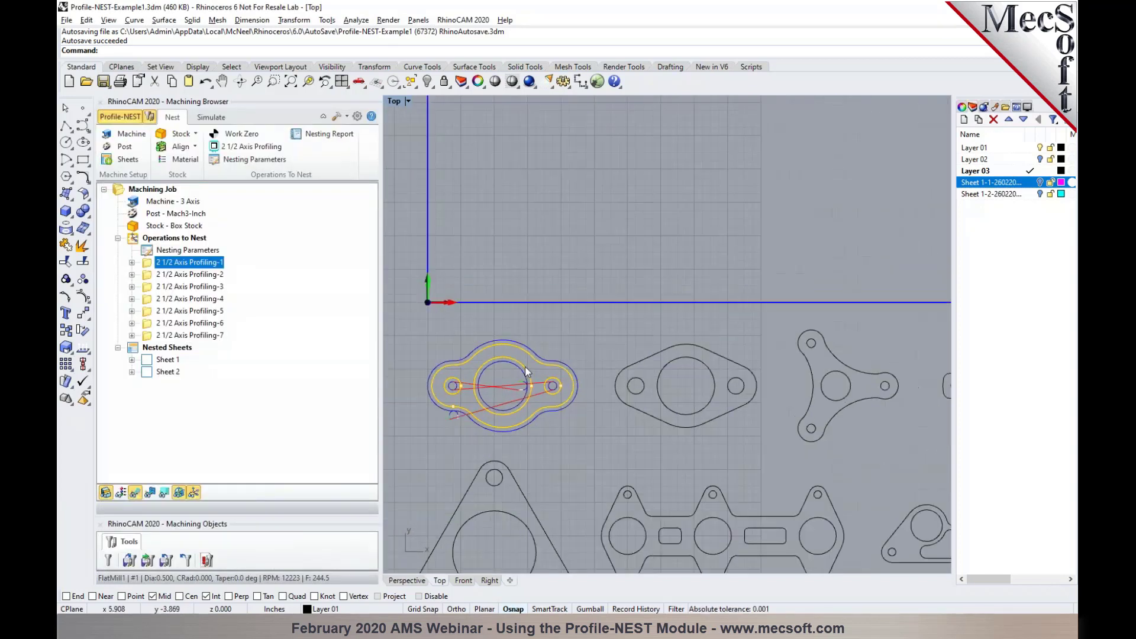
pyautogui.scroll(-3, 515, 367)
pyautogui.scroll(5, 447, 363)
pyautogui.scroll(-1, 448, 363)
pyautogui.scroll(-1, 494, 307)
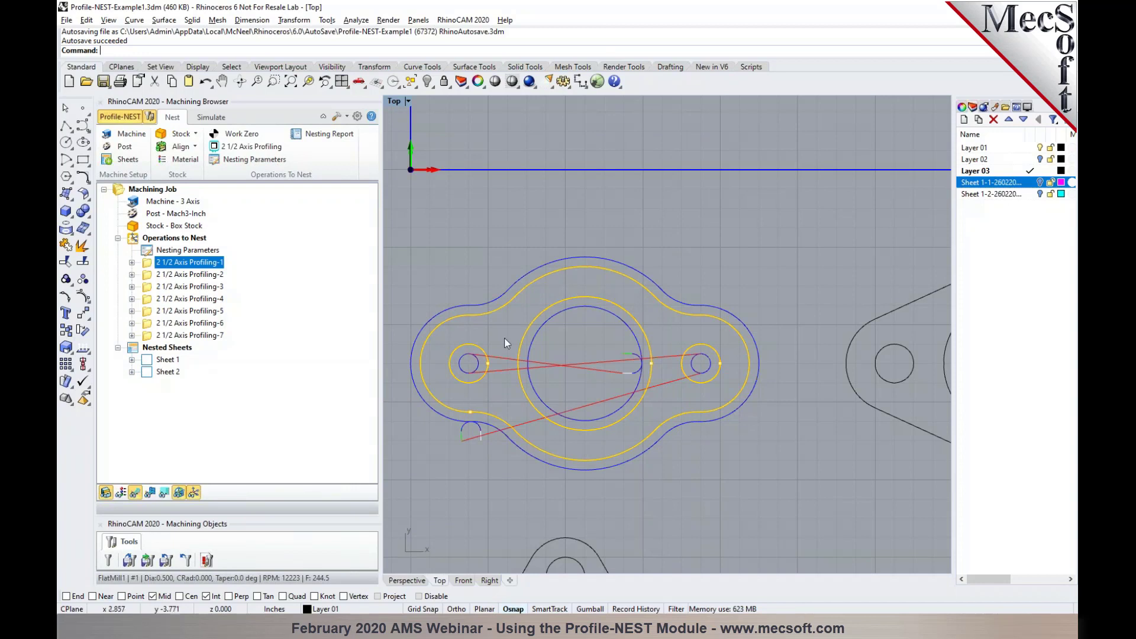
pyautogui.doubleClick(147, 265)
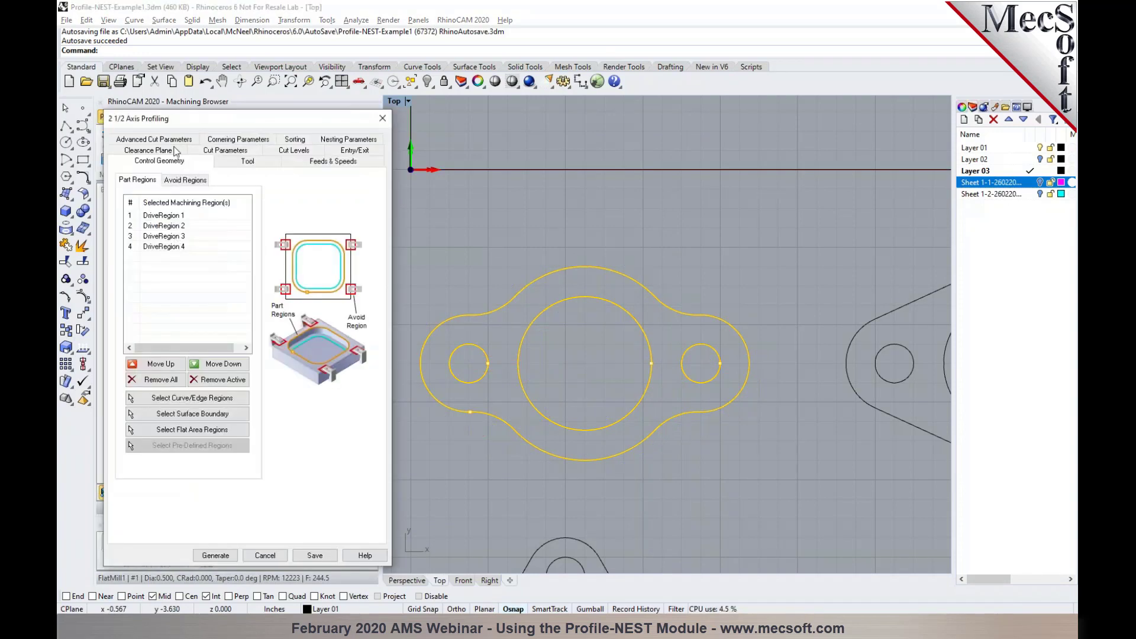
pyautogui.click(227, 152)
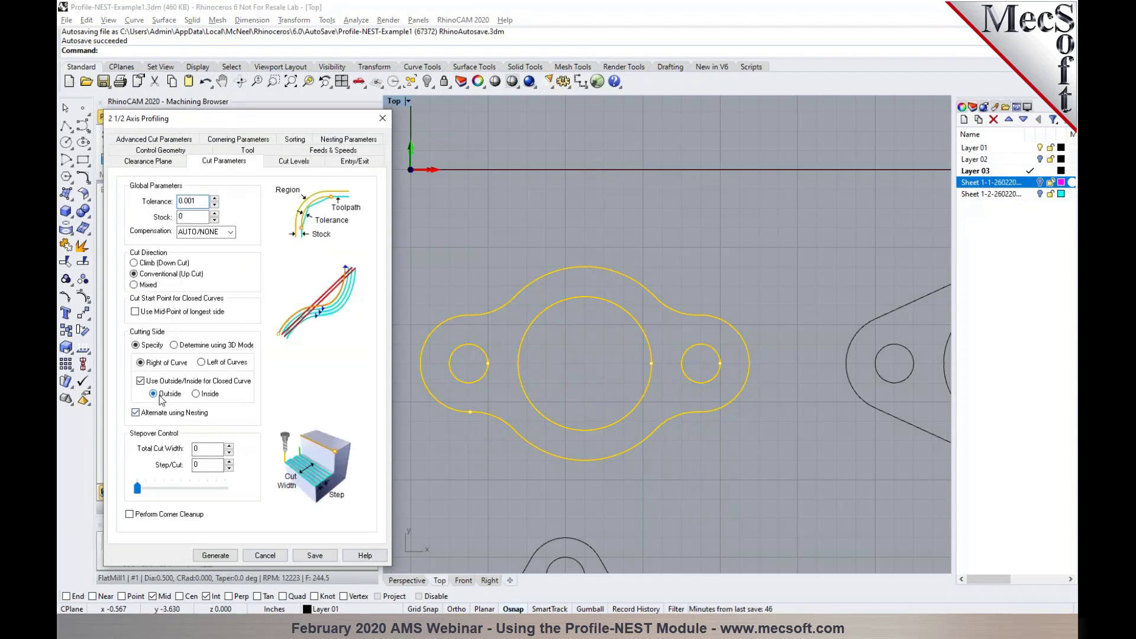
pyautogui.moveTo(180, 388)
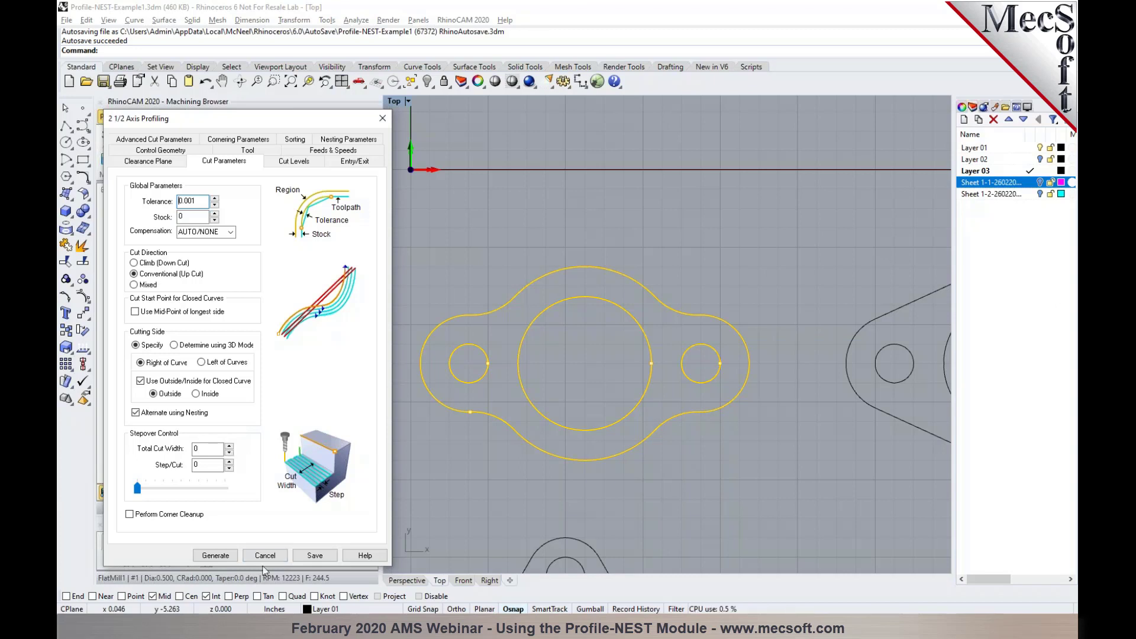
pyautogui.click(265, 556)
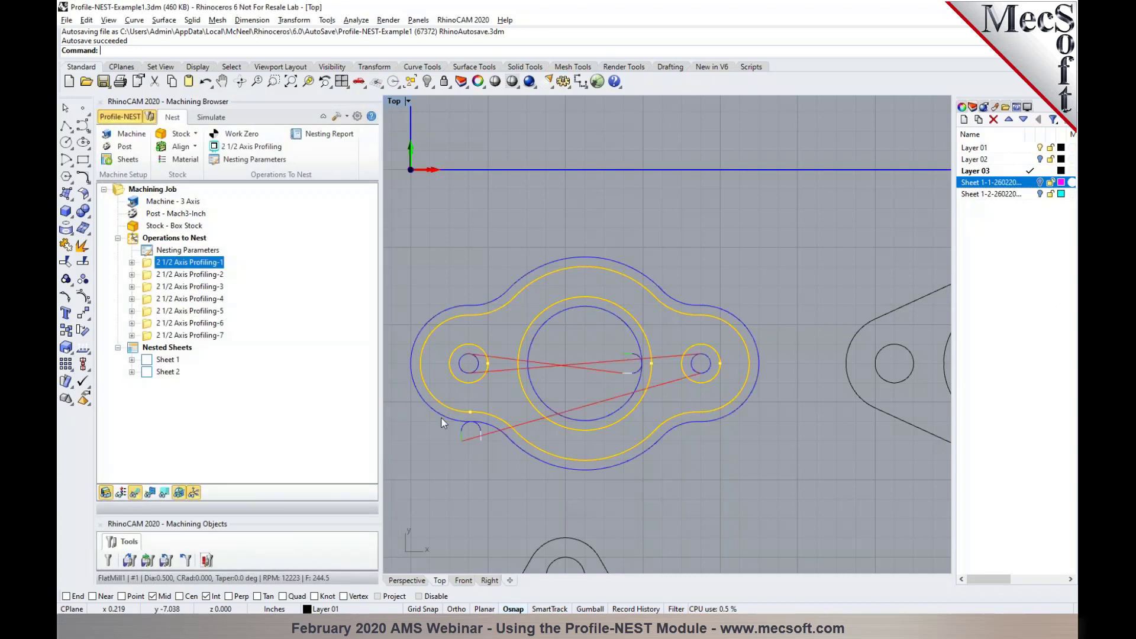
# Bring up the available commands for the 2 1/2 Axis Profiling-1 operation
pyautogui.rightClick(216, 266)
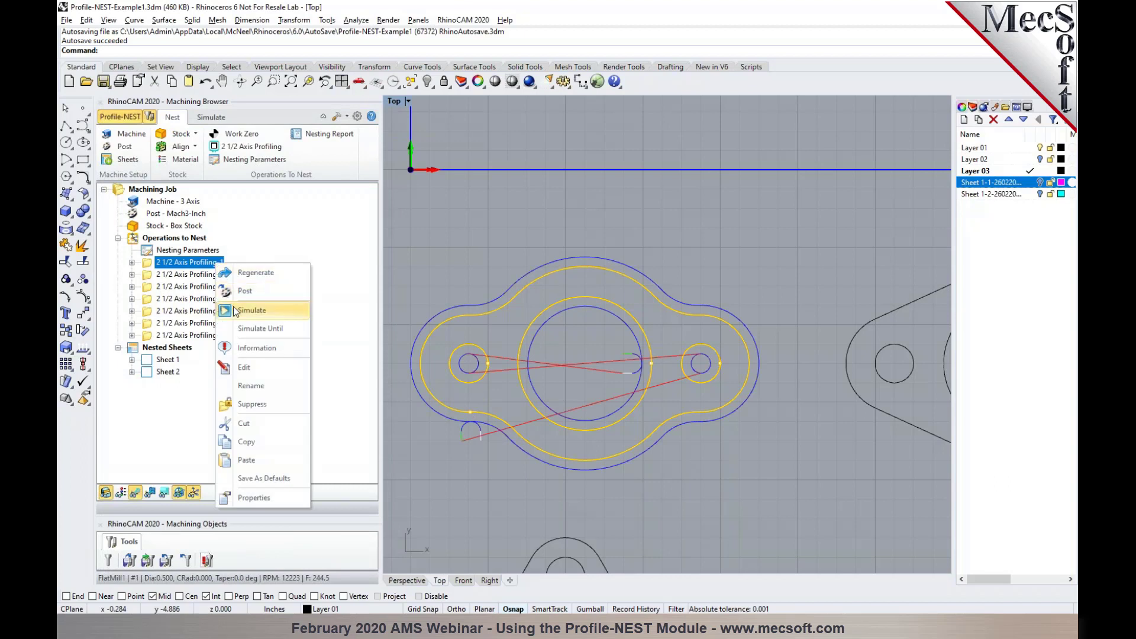
# Lower the simulation speed and simulate the toolpath of 2 1/2 Axis Profiling-1
pyautogui.click(213, 118)
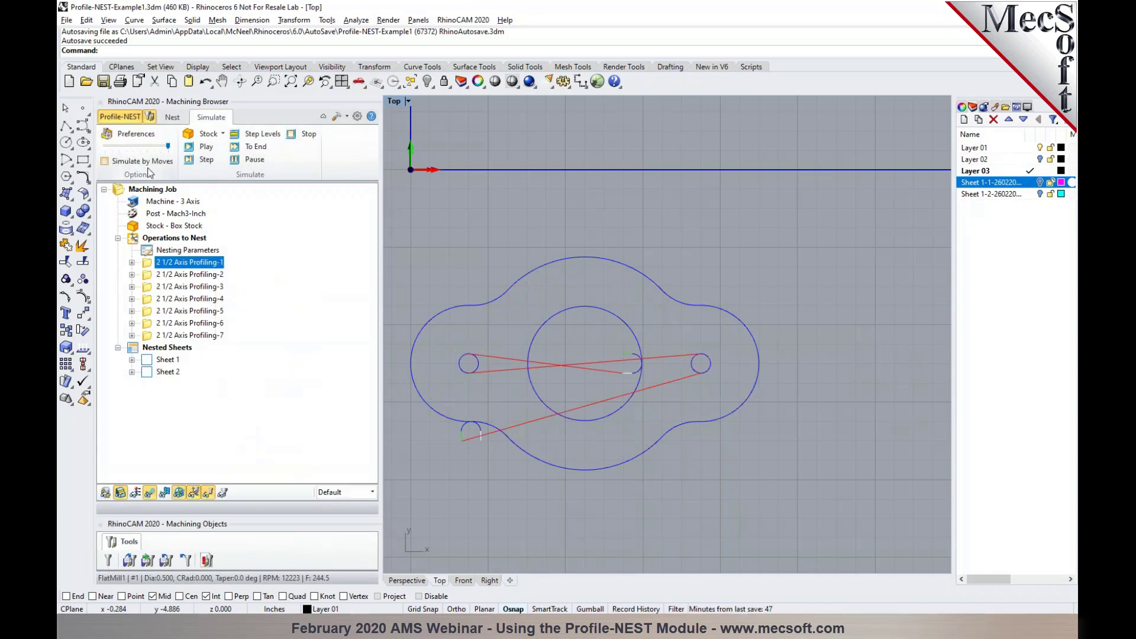
pyautogui.moveTo(168, 146); pyautogui.dragTo(118, 146)
pyautogui.click(189, 151)
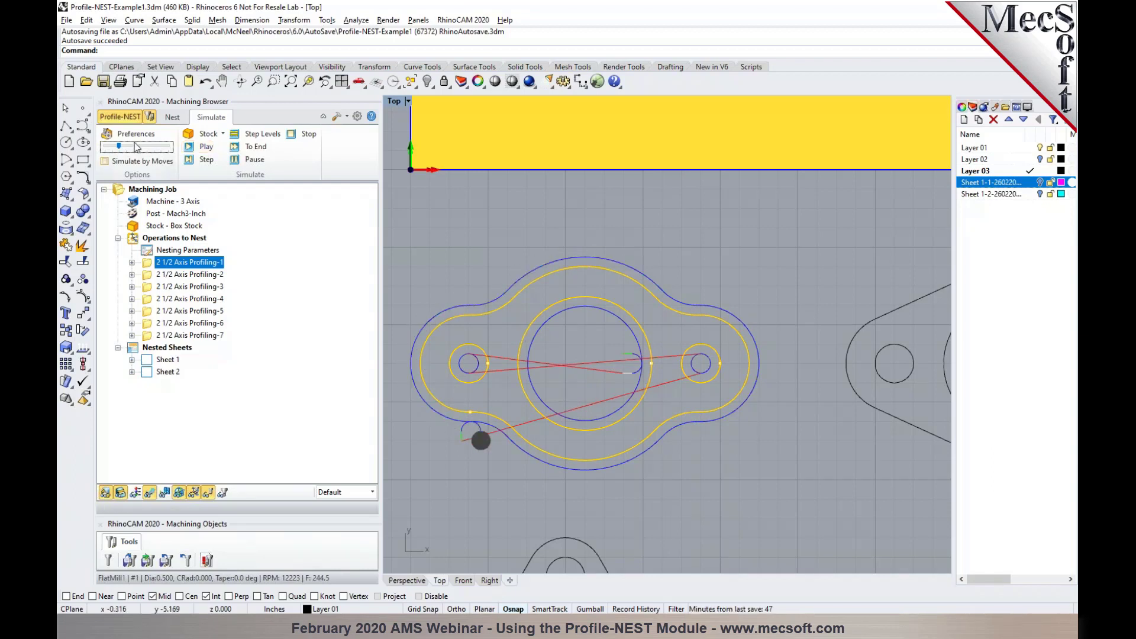
pyautogui.click(172, 118)
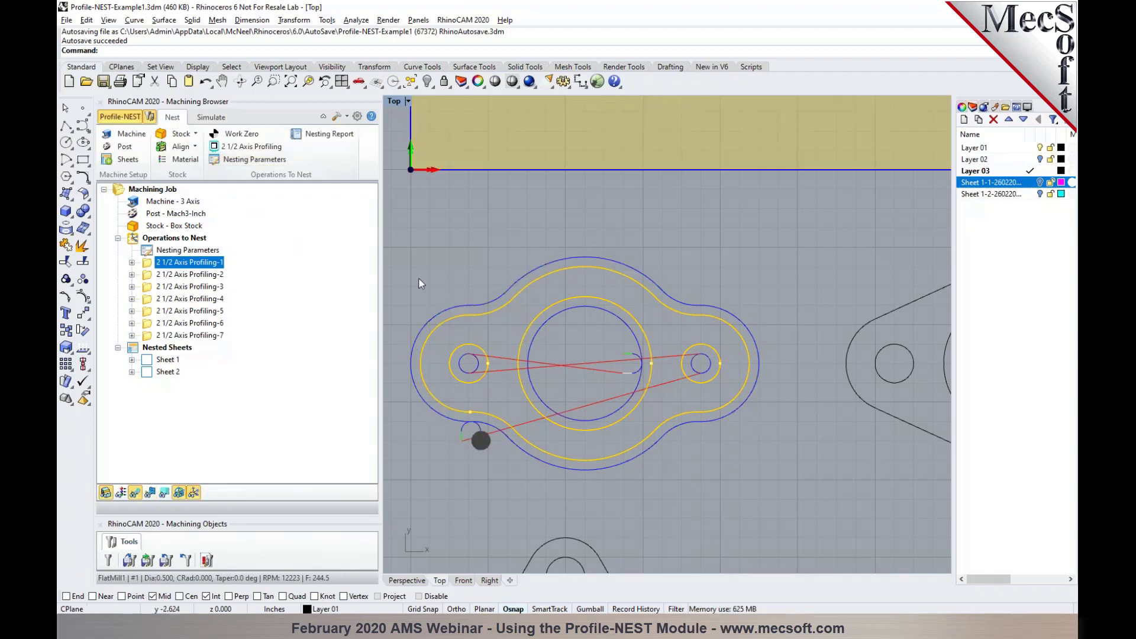
pyautogui.doubleClick(148, 266)
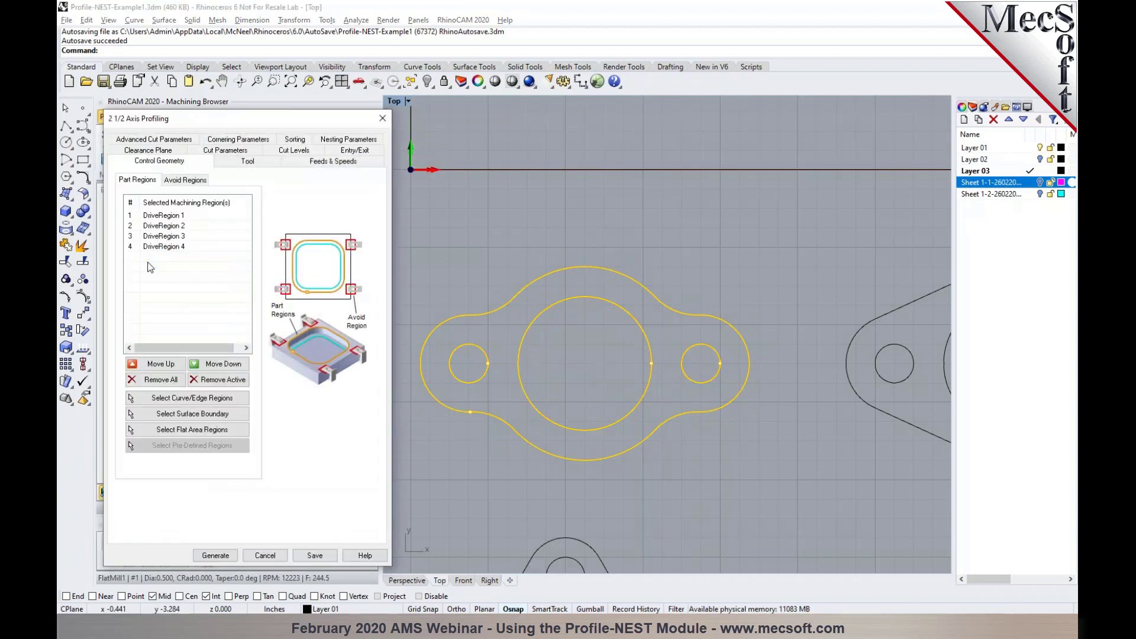
pyautogui.click(293, 139)
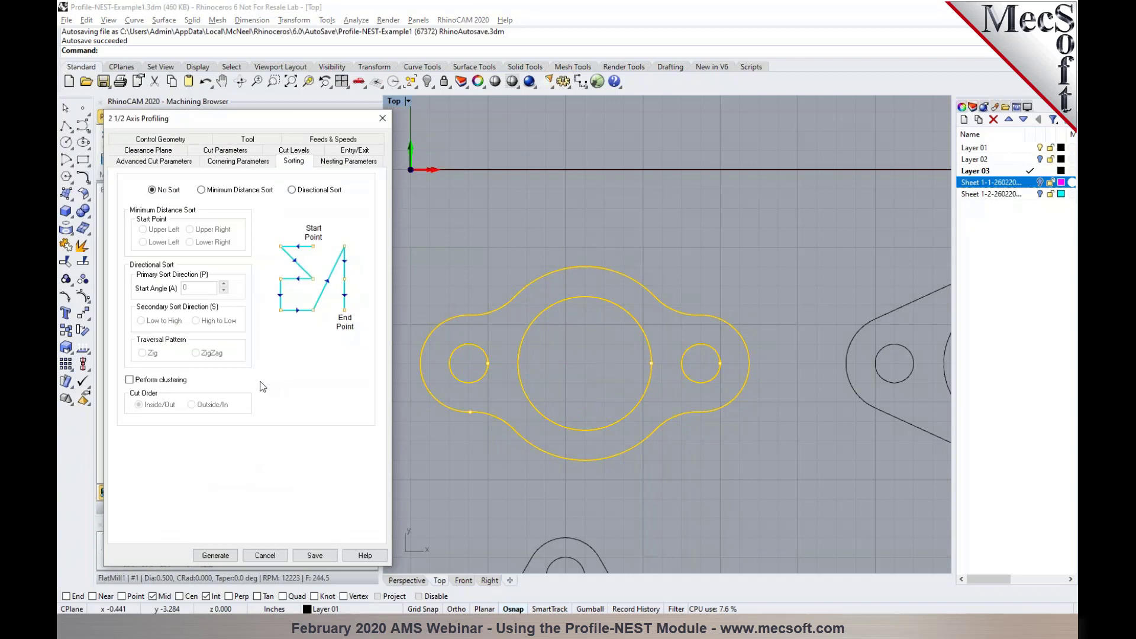
pyautogui.click(137, 379)
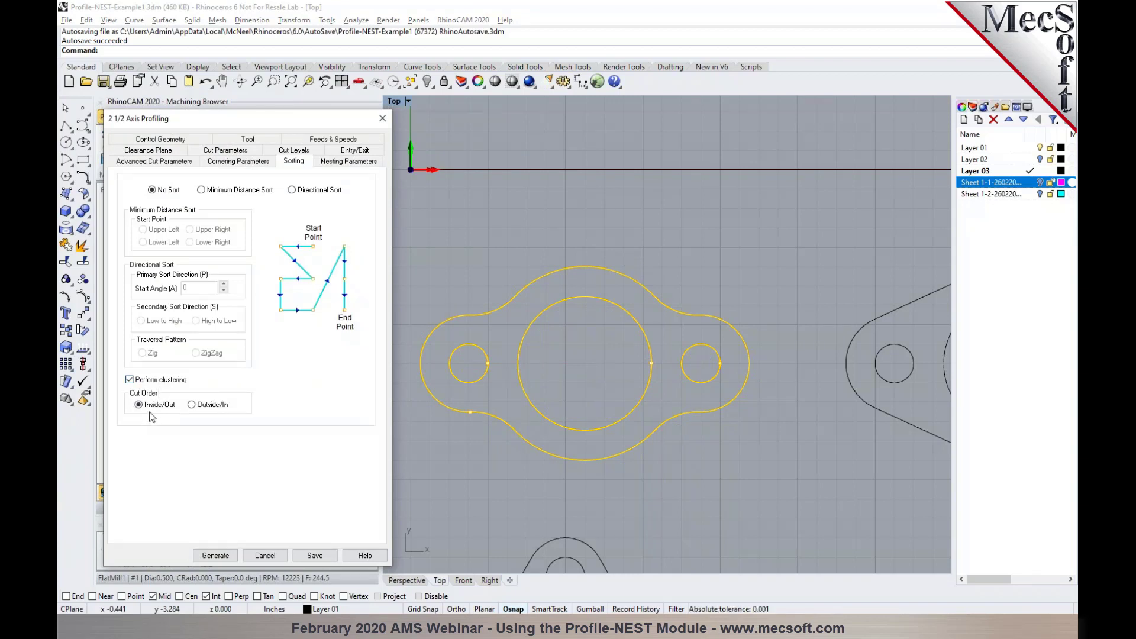
pyautogui.click(265, 555)
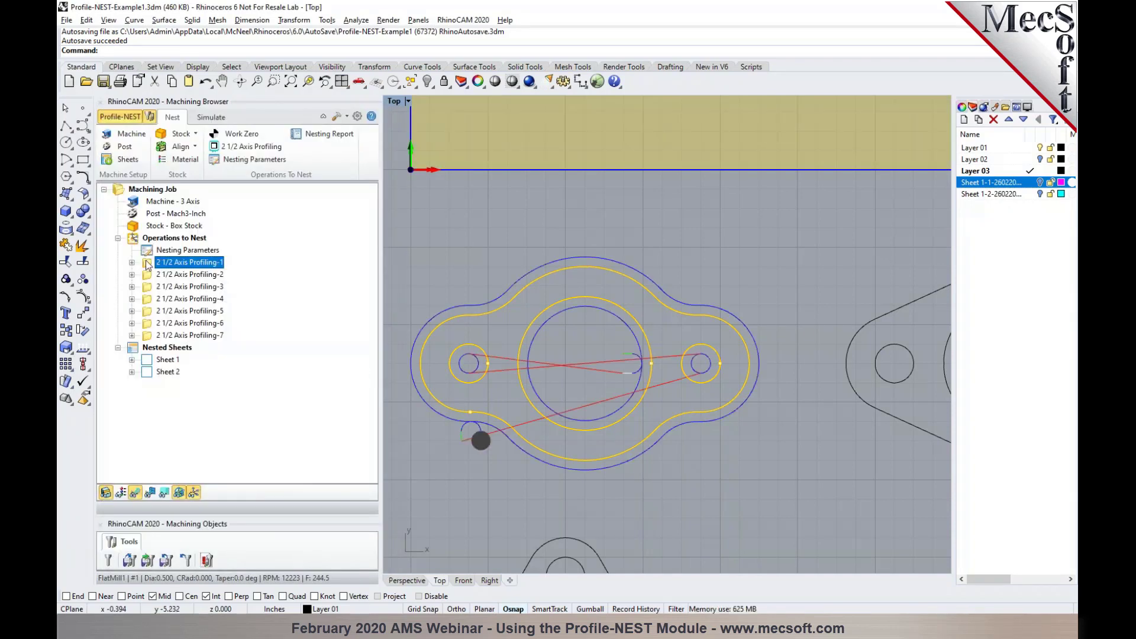
# Reselect the Profiling-1 regions in the order outer profile, left hole, centre circle, right hole, generate the toolpath and simulate it
pyautogui.doubleClick(148, 265)
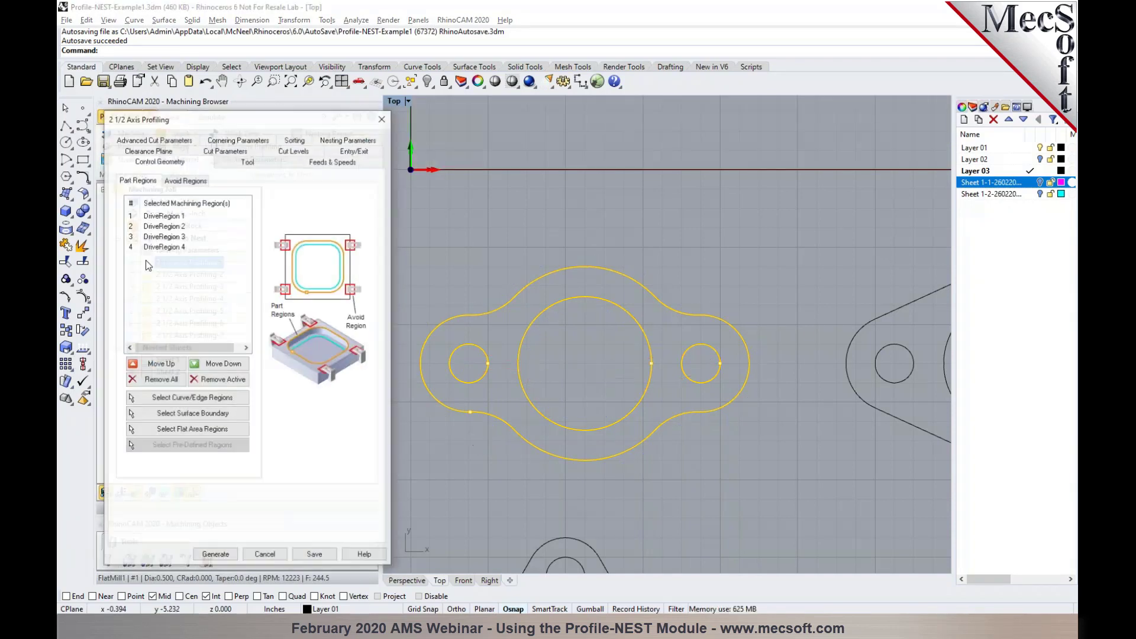
pyautogui.click(167, 401)
pyautogui.click(458, 412)
pyautogui.click(469, 383)
pyautogui.click(541, 410)
pyautogui.click(693, 383)
pyautogui.press('Return')
pyautogui.click(216, 553)
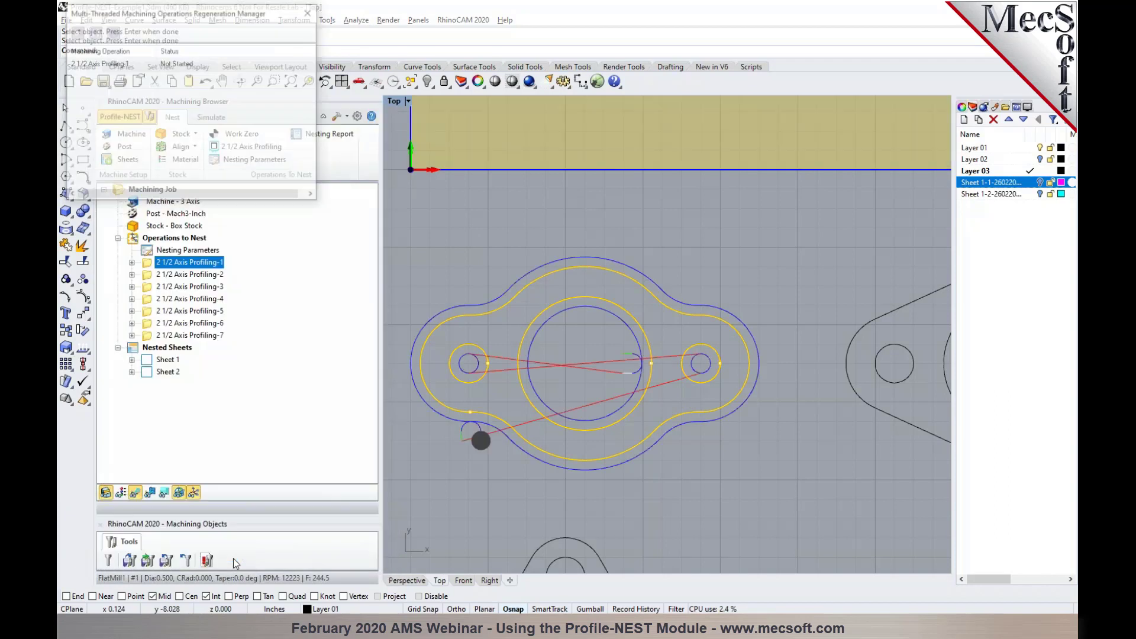
pyautogui.rightClick(200, 262)
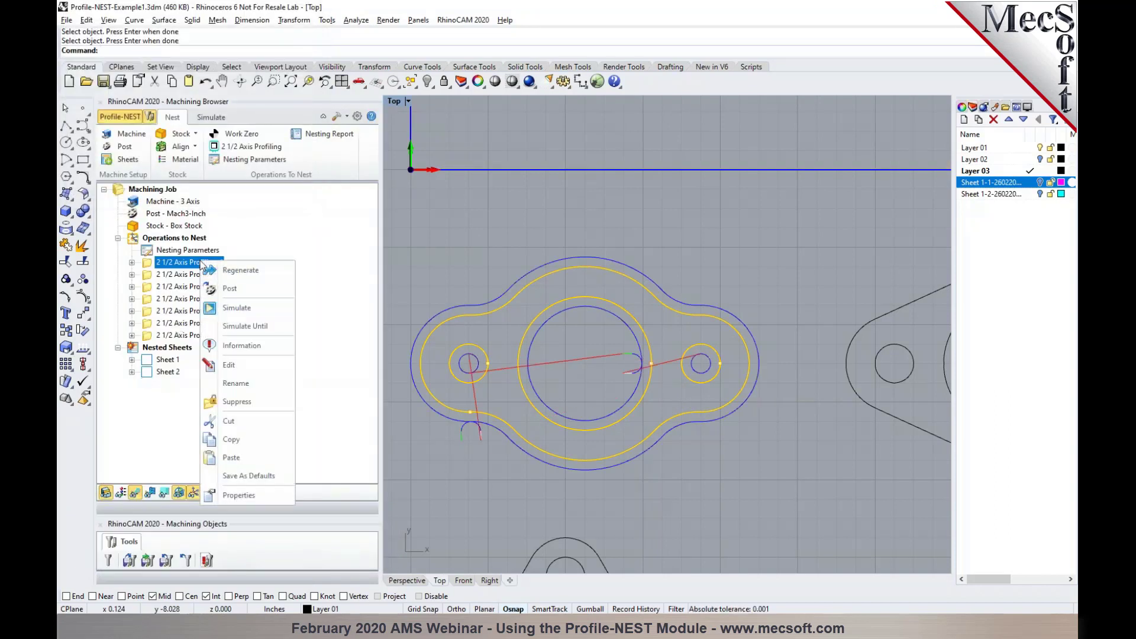
pyautogui.click(224, 312)
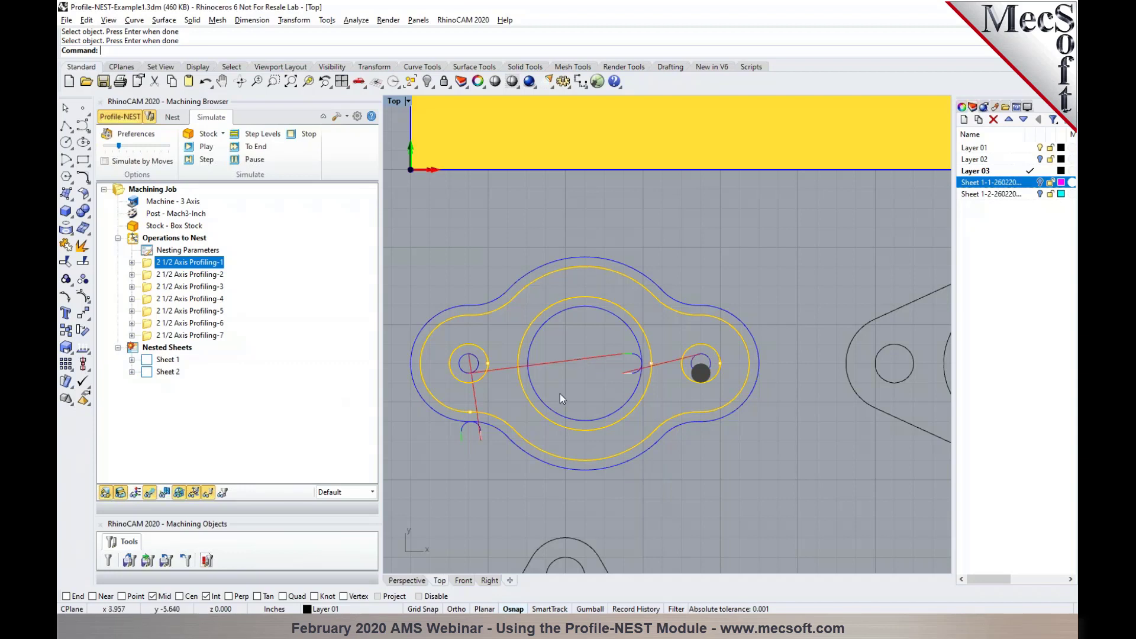
# Enable clustering with the Inside/Out cut order for 2 1/2 Axis Profiling-1, generate the toolpath and simulate it
pyautogui.doubleClick(148, 267)
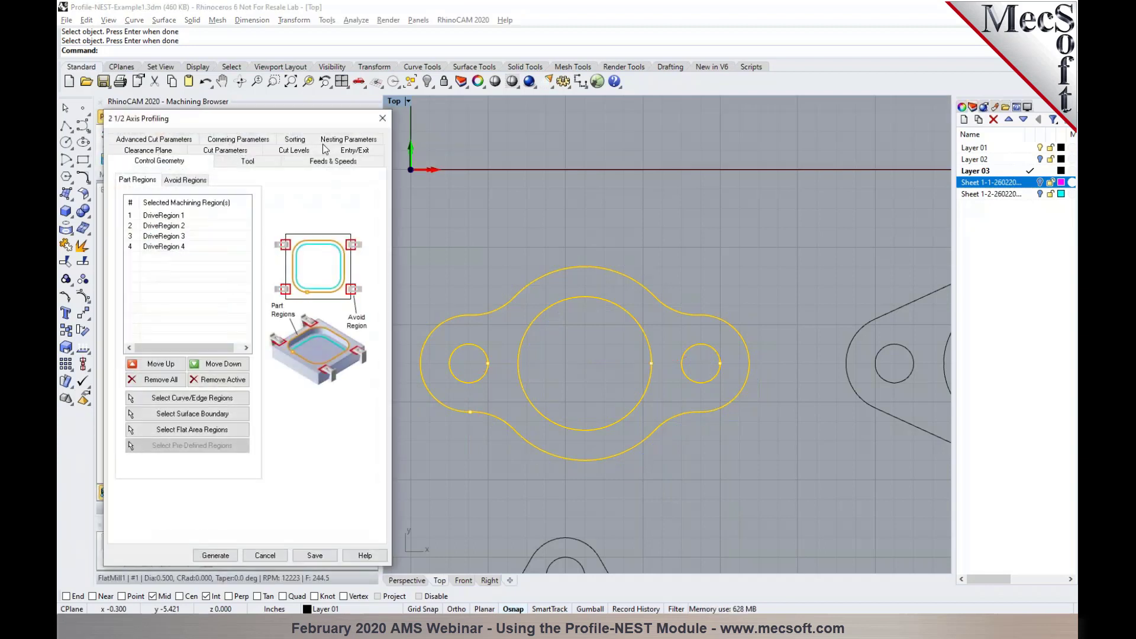
pyautogui.click(301, 140)
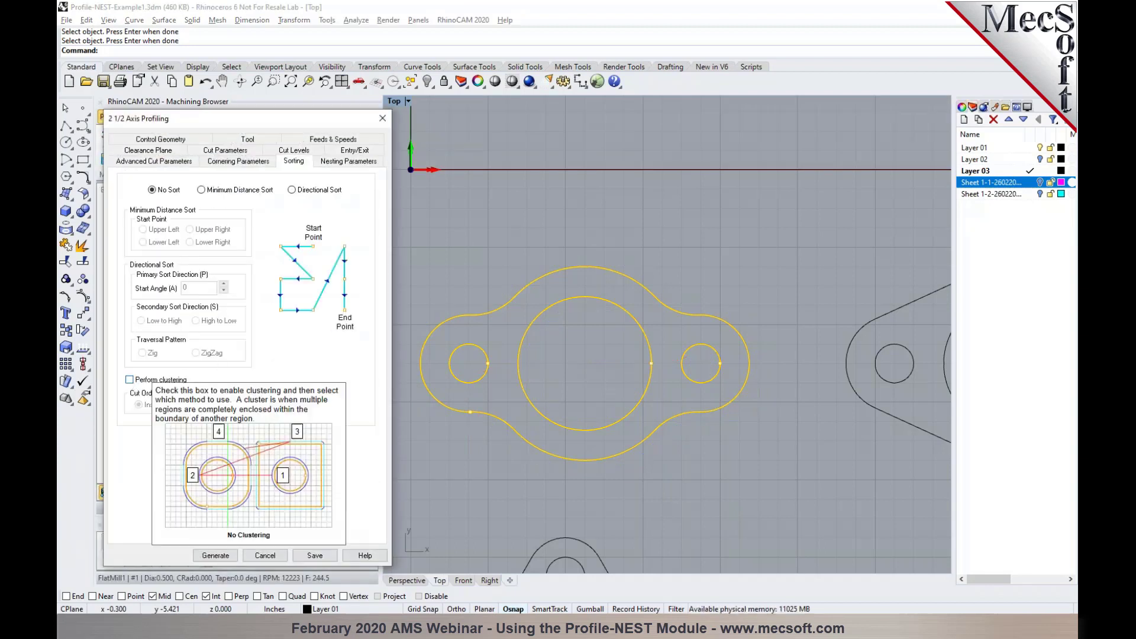
pyautogui.click(136, 381)
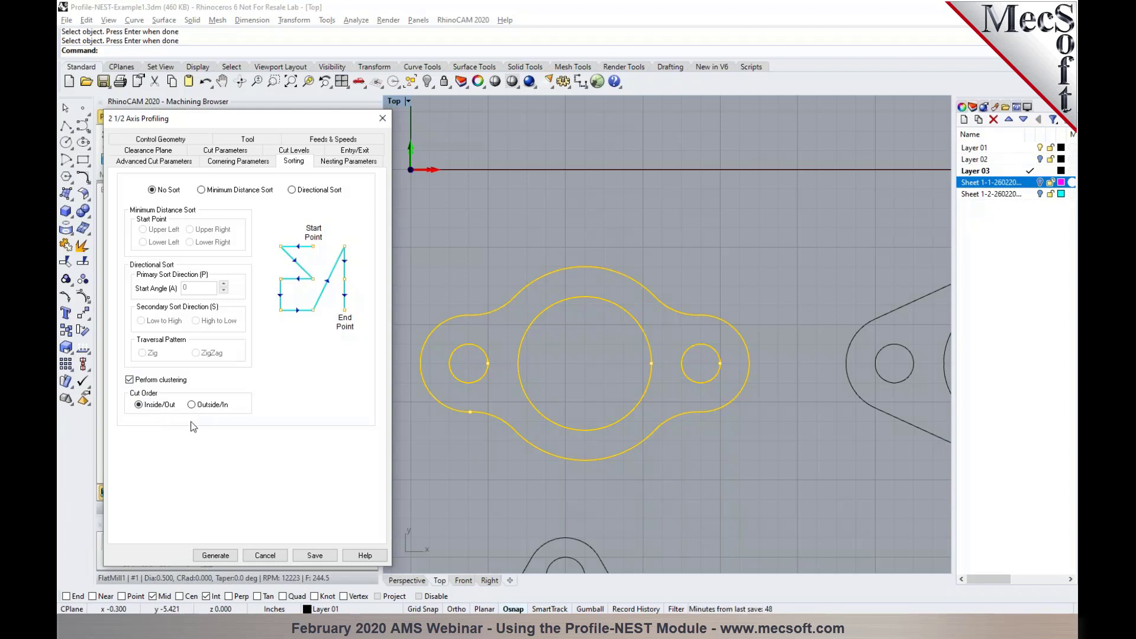
pyautogui.click(218, 555)
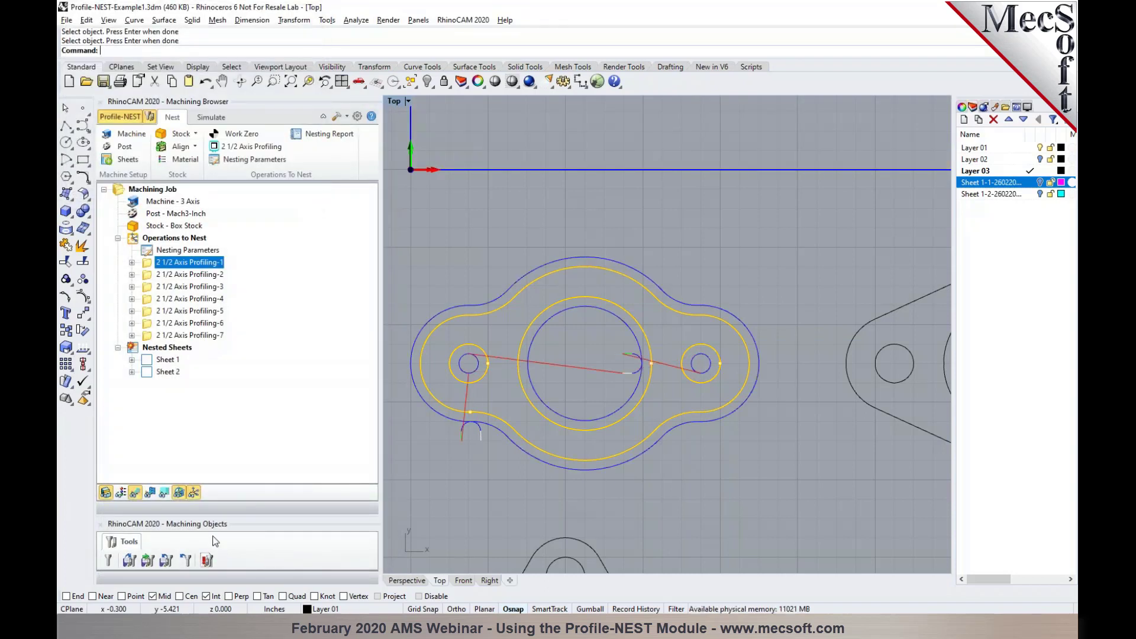
pyautogui.click(210, 117)
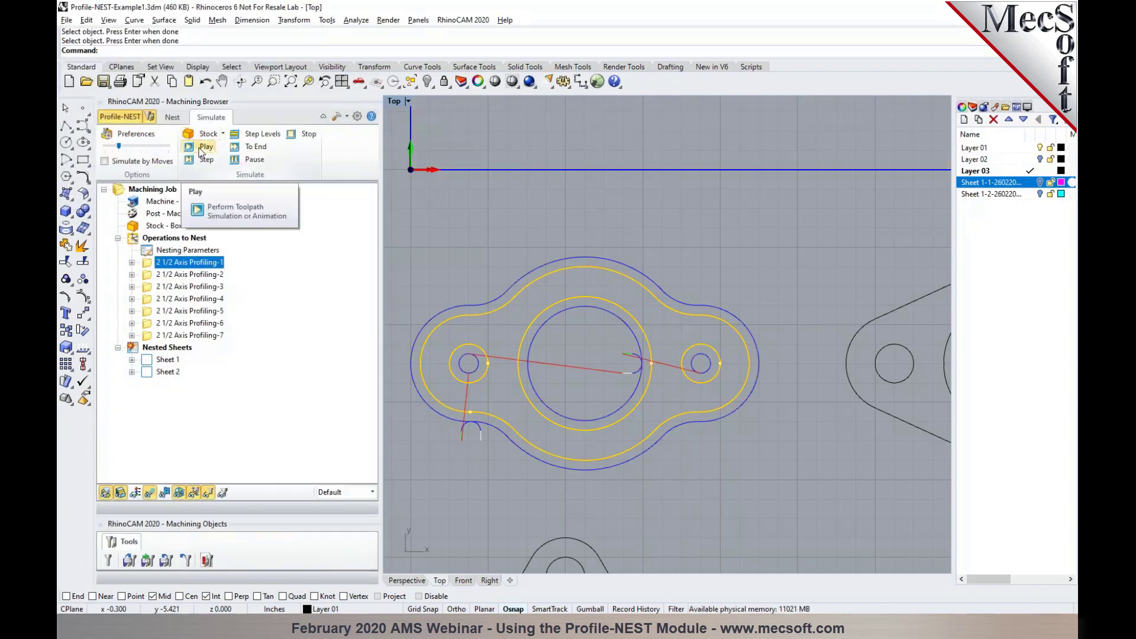
pyautogui.click(203, 147)
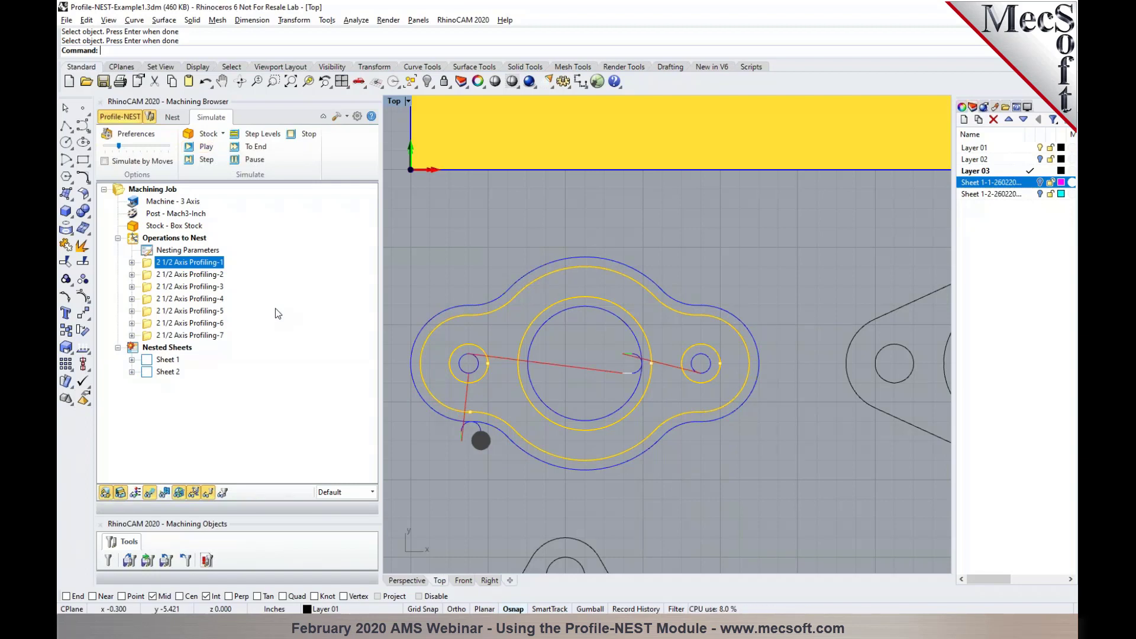
# Execute the nest again from Nested Sheets and display the nested toolpaths of Sheet 1
pyautogui.scroll(-3, 460, 358)
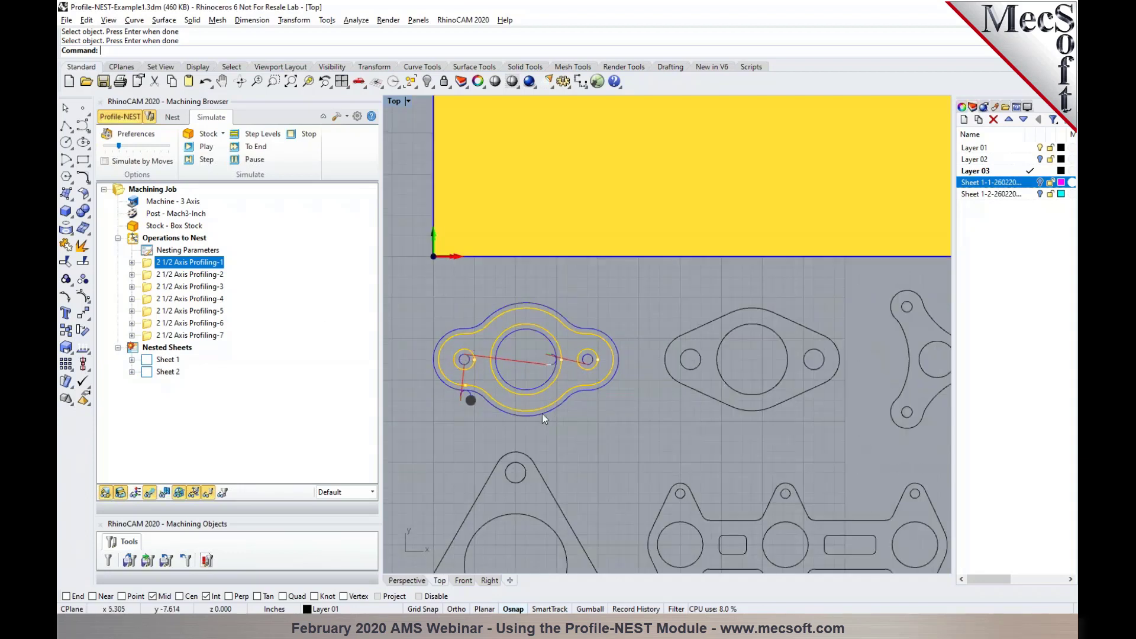
pyautogui.click(134, 354)
pyautogui.rightClick(133, 353)
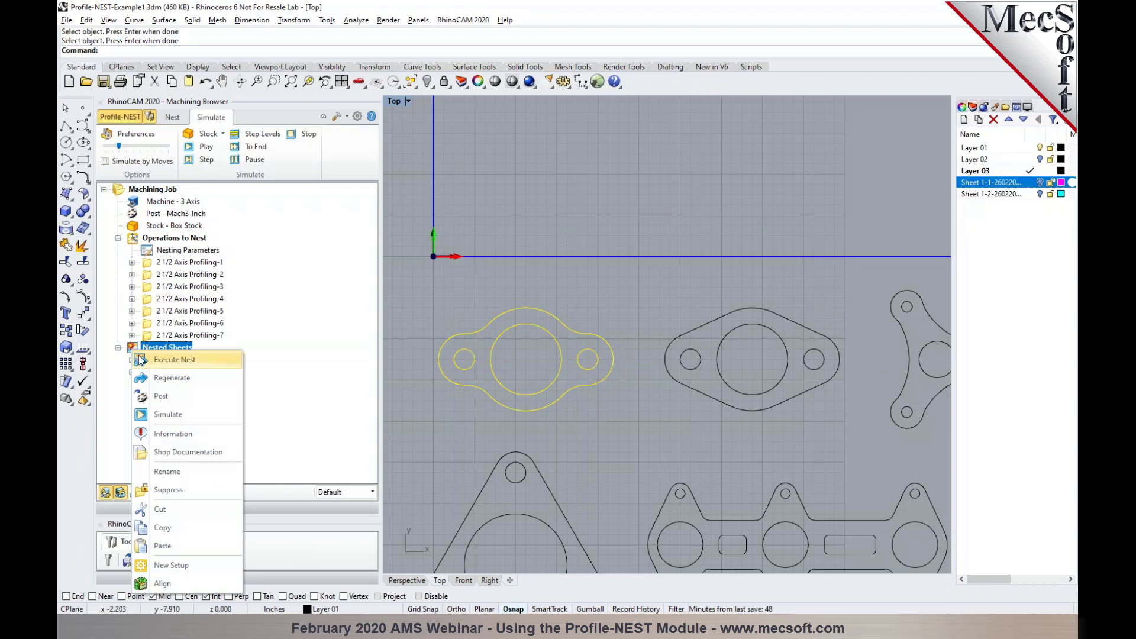
pyautogui.click(140, 358)
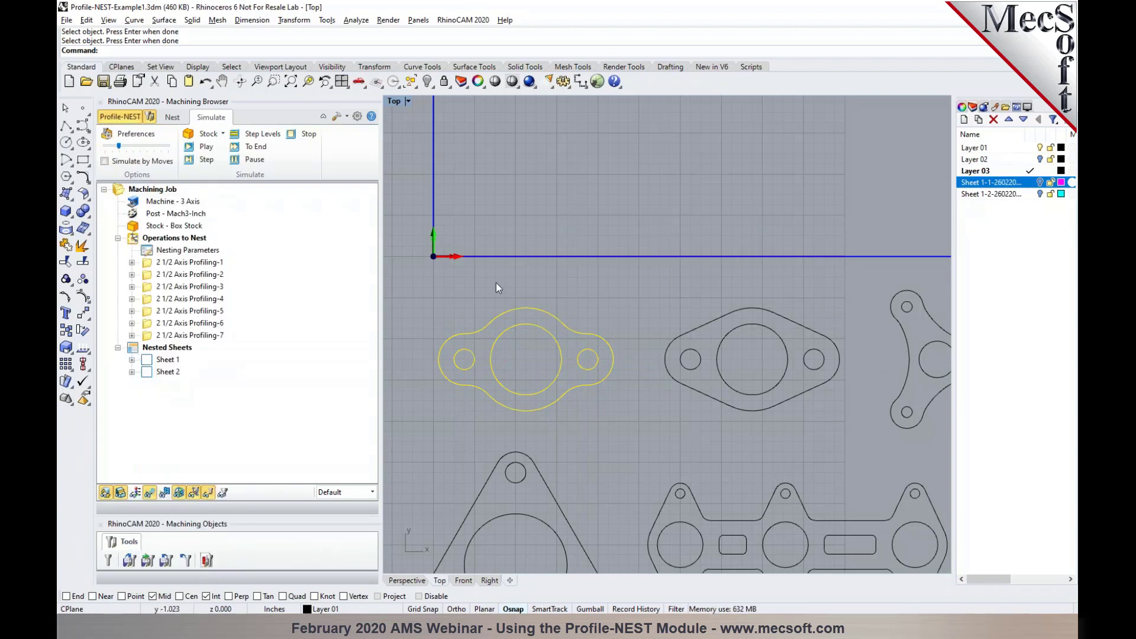
pyautogui.click(168, 360)
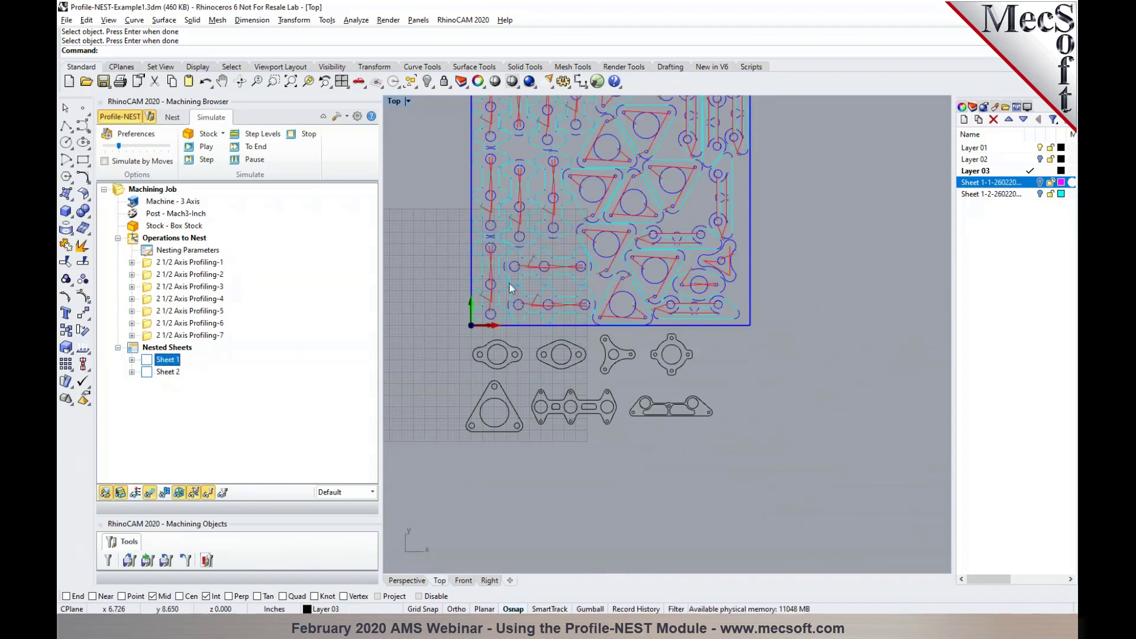
pyautogui.scroll(3, 543, 180)
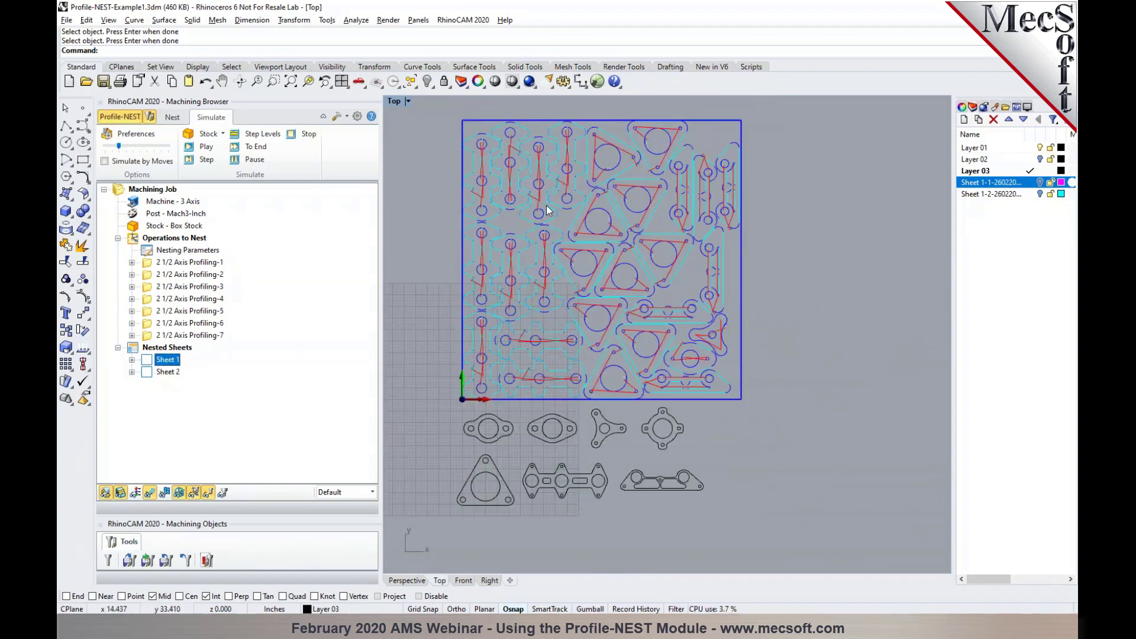
pyautogui.scroll(-1, 545, 206)
pyautogui.scroll(2, 539, 200)
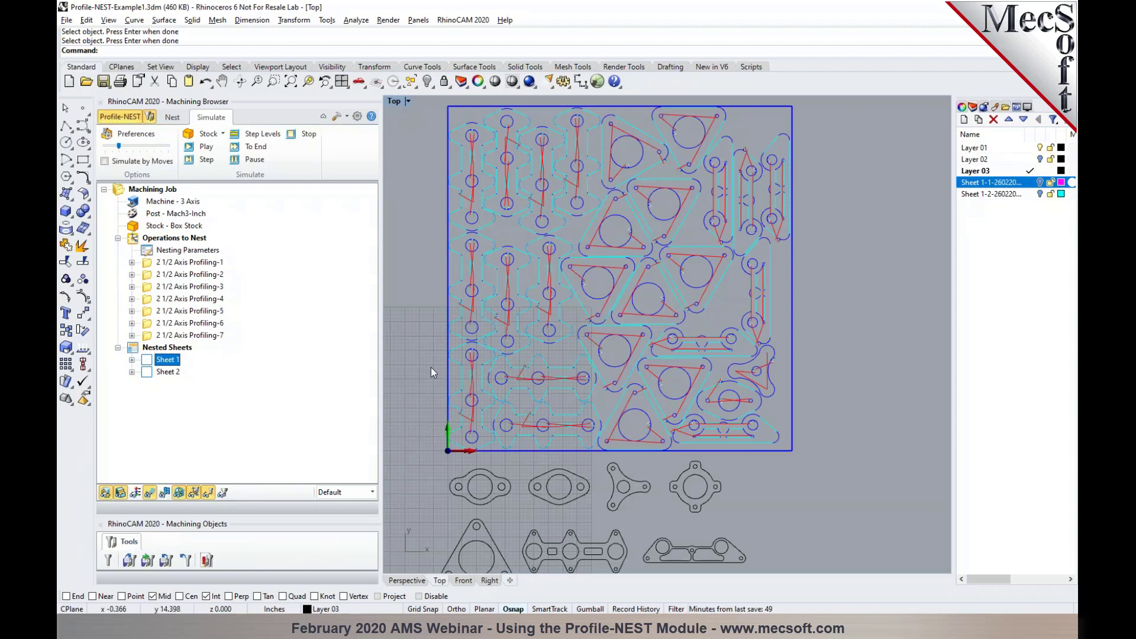
# Enlarge the tool list area and examine the profiling operations' toolpaths, checking the small holes of the part cut by Profiling-2
pyautogui.moveTo(257, 513); pyautogui.dragTo(258, 423)
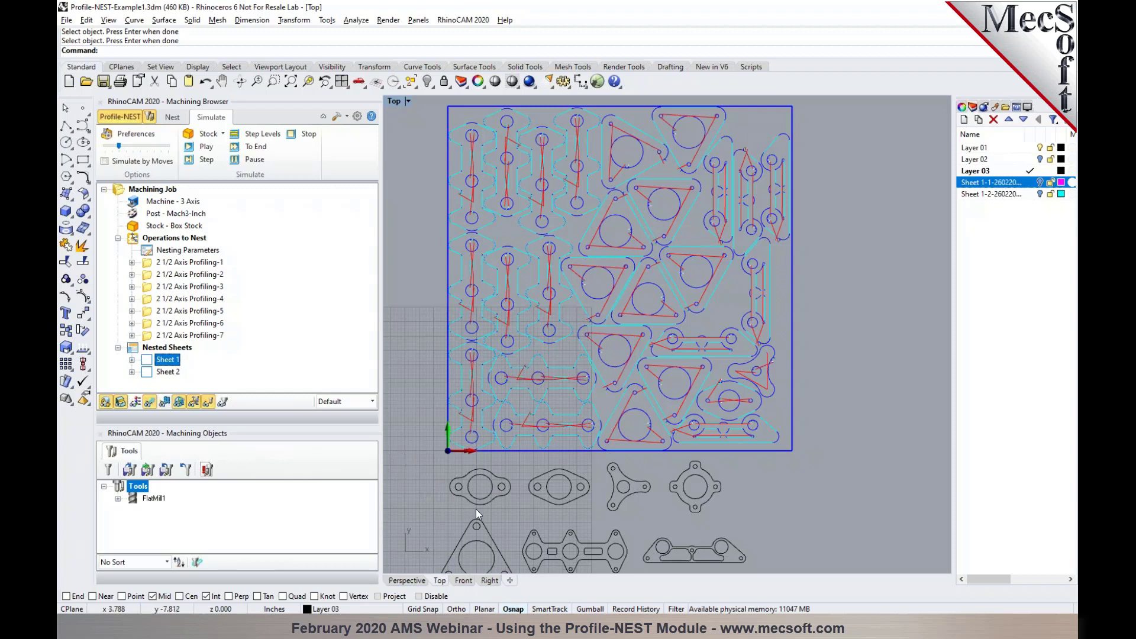
pyautogui.scroll(4, 476, 509)
pyautogui.scroll(-5, 555, 523)
pyautogui.scroll(5, 556, 521)
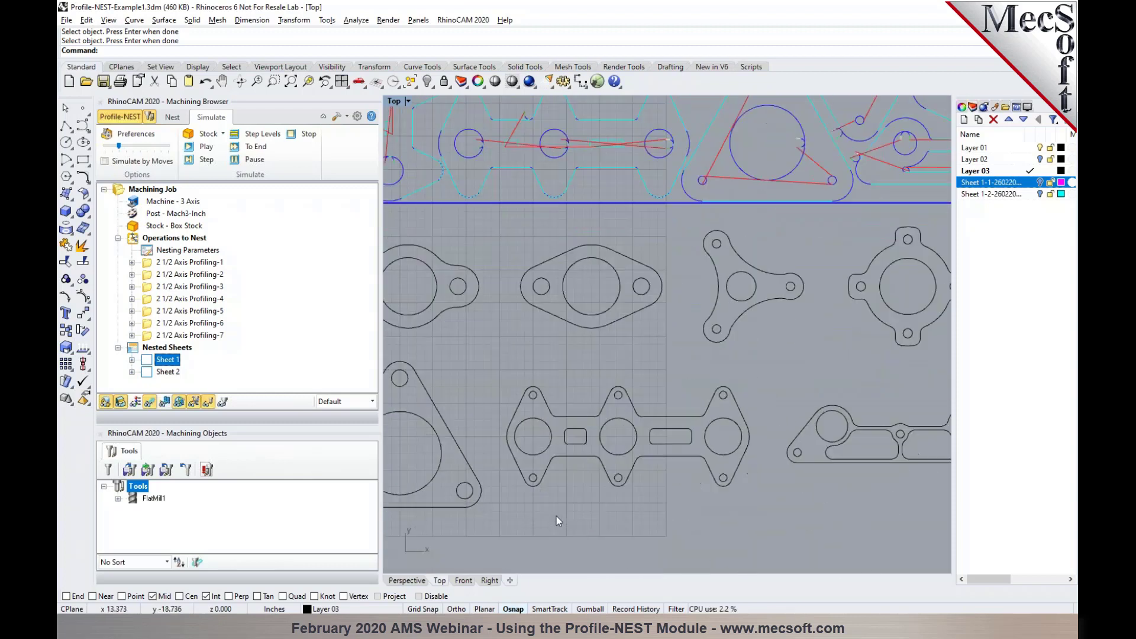
pyautogui.click(202, 286)
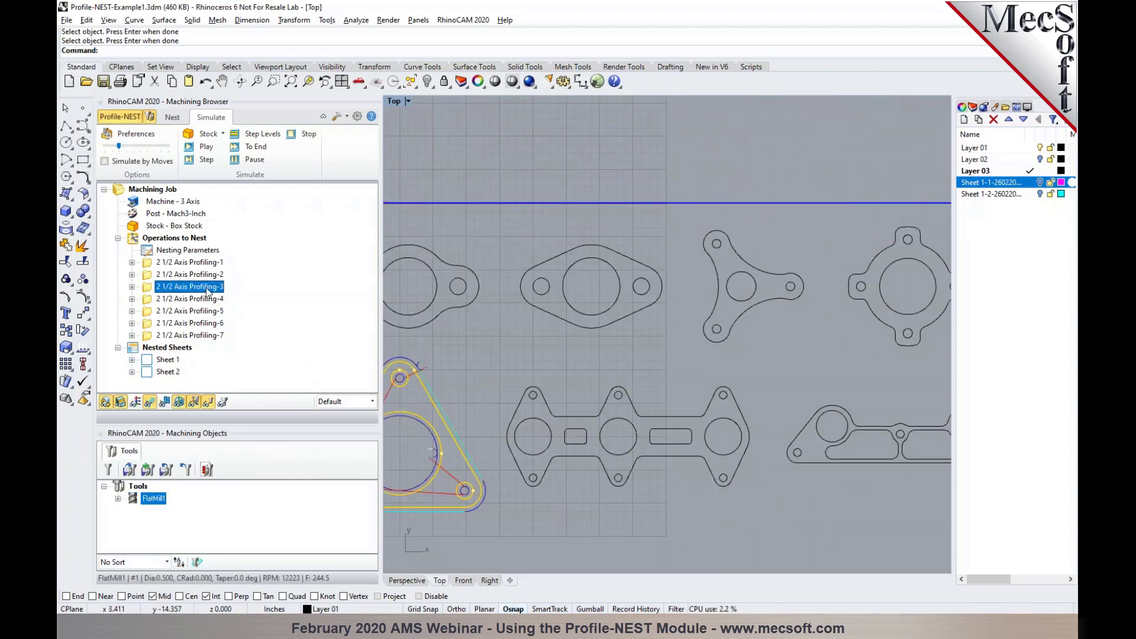
pyautogui.click(201, 300)
pyautogui.click(200, 311)
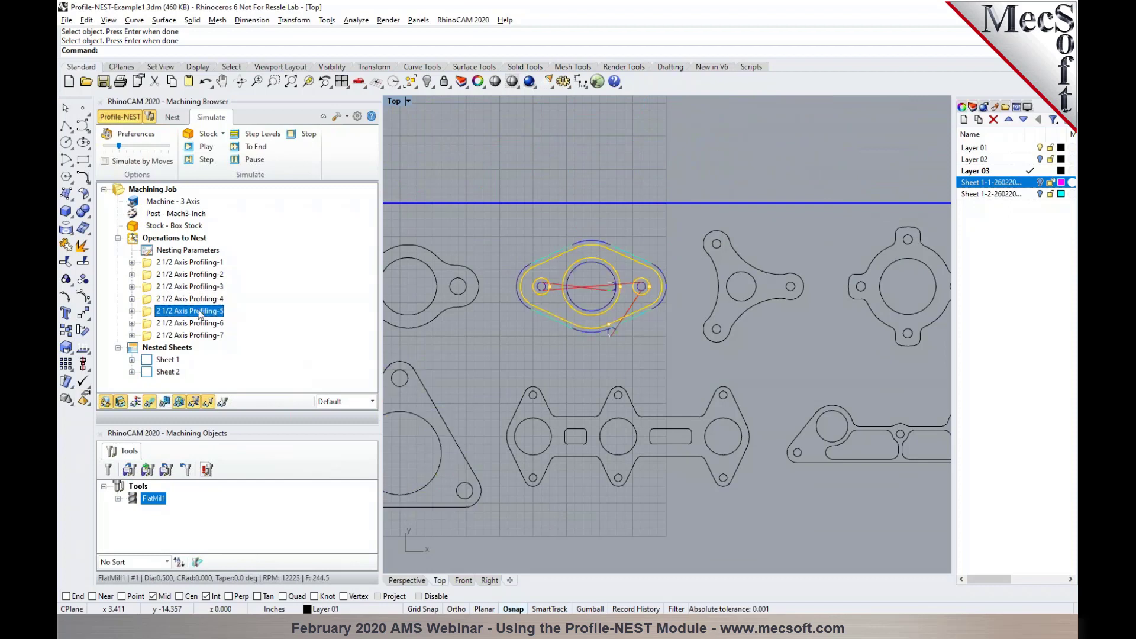
pyautogui.click(200, 262)
pyautogui.click(199, 274)
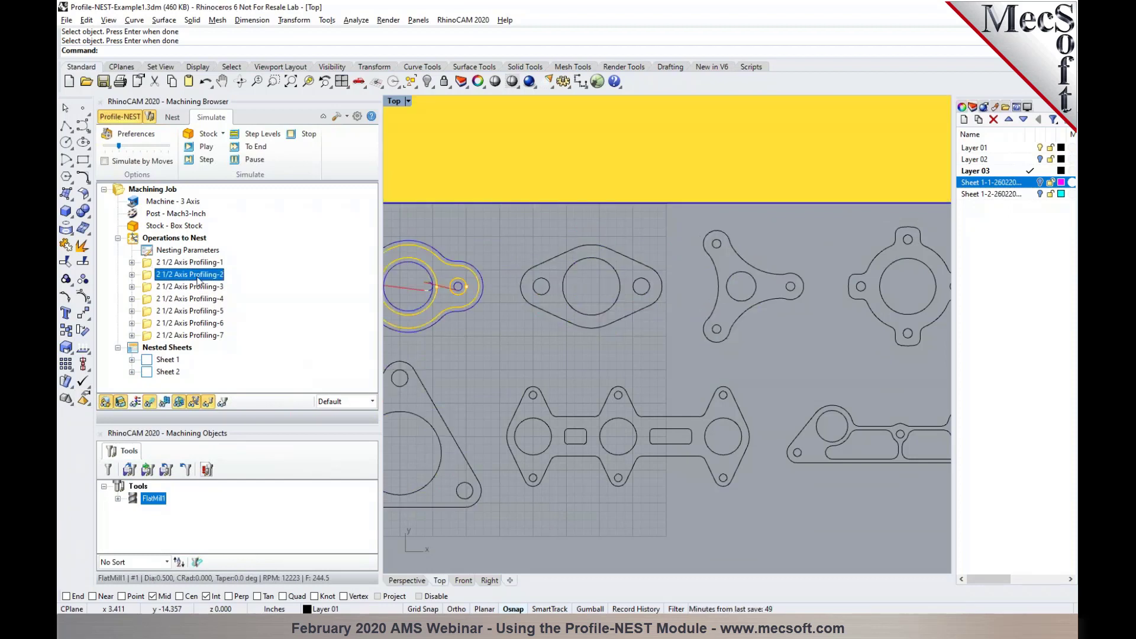
pyautogui.scroll(8, 534, 404)
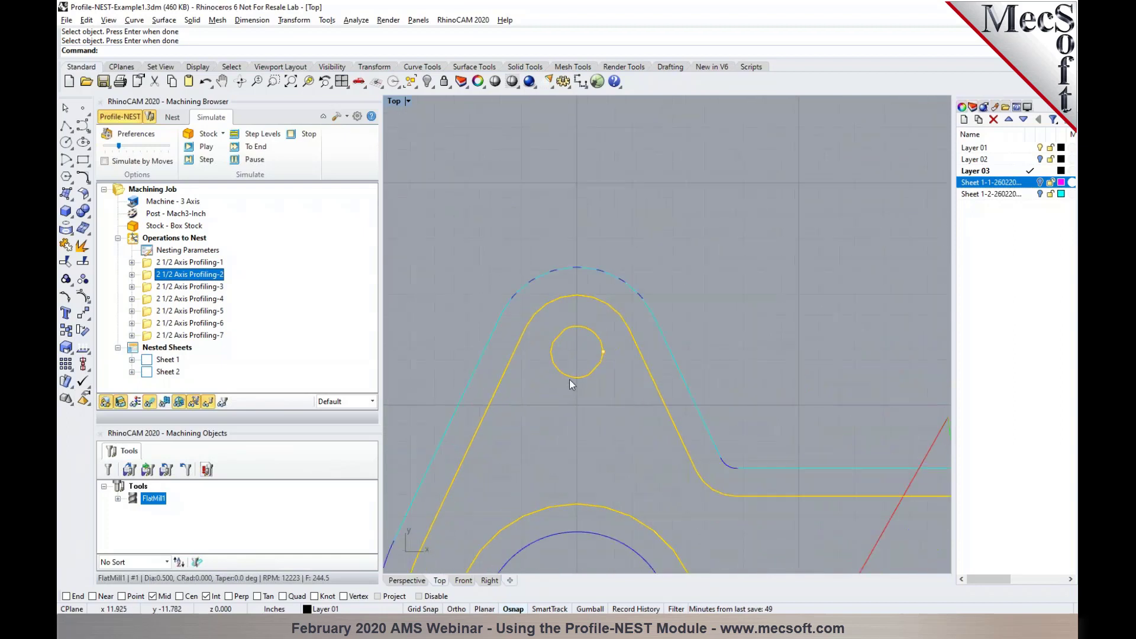
pyautogui.scroll(-8, 562, 343)
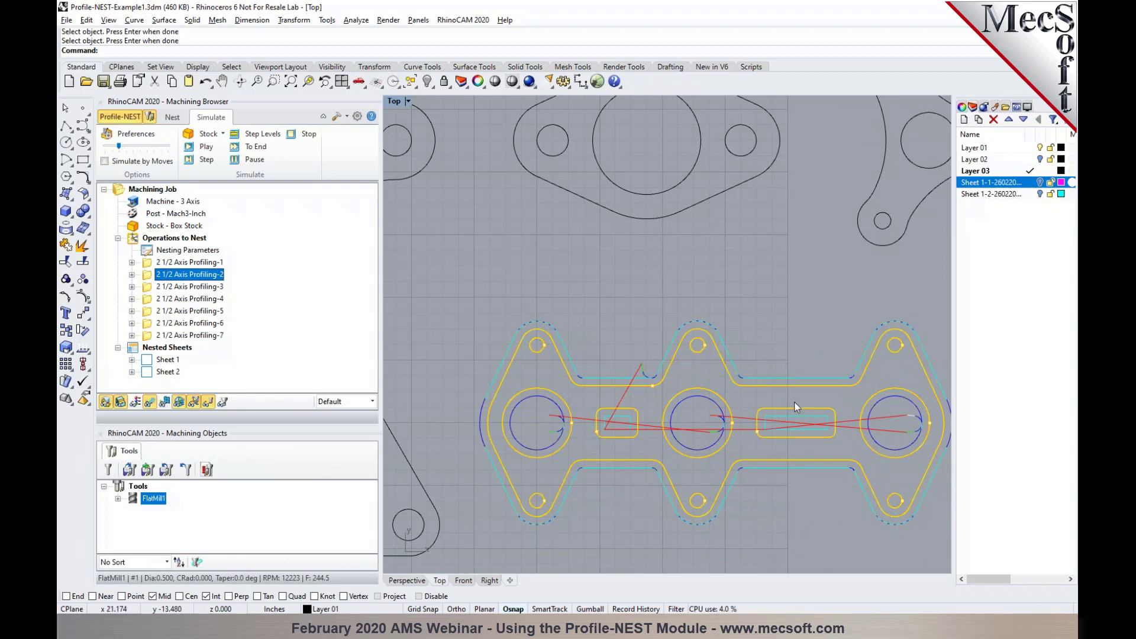
# Create a new tool FlatMill2 from FlatMill1 with a 0.25 tool diameter and a non-repeated tool number
pyautogui.click(107, 468)
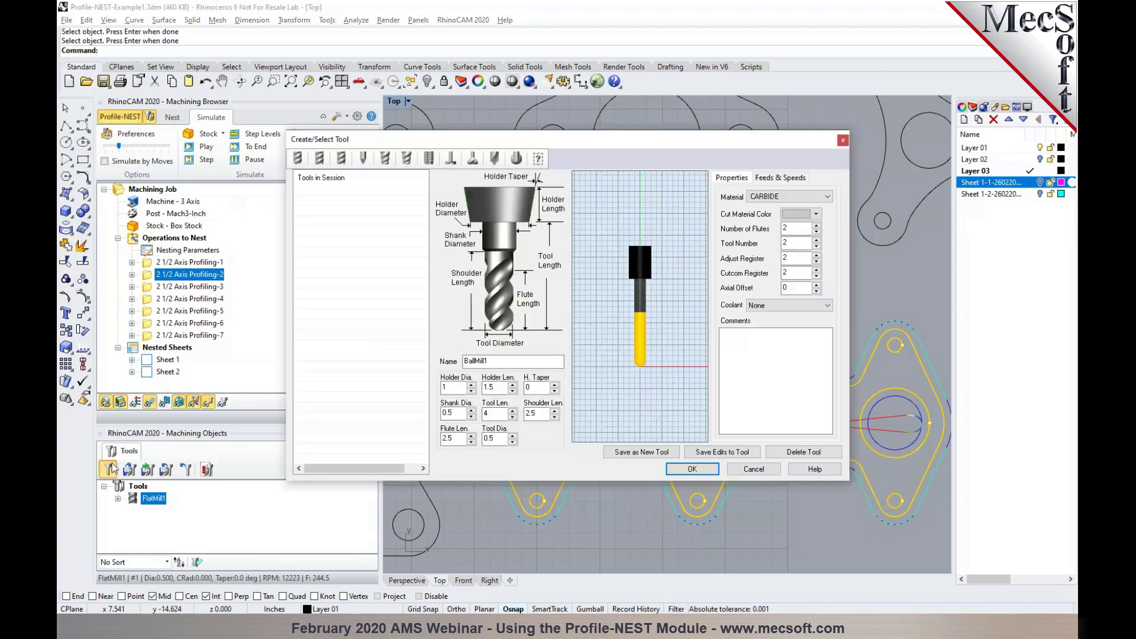
pyautogui.click(308, 190)
pyautogui.click(492, 361)
pyautogui.press('BackSpace')
pyautogui.write('2')
pyautogui.click(489, 438)
pyautogui.write('2')
pyautogui.click(641, 451)
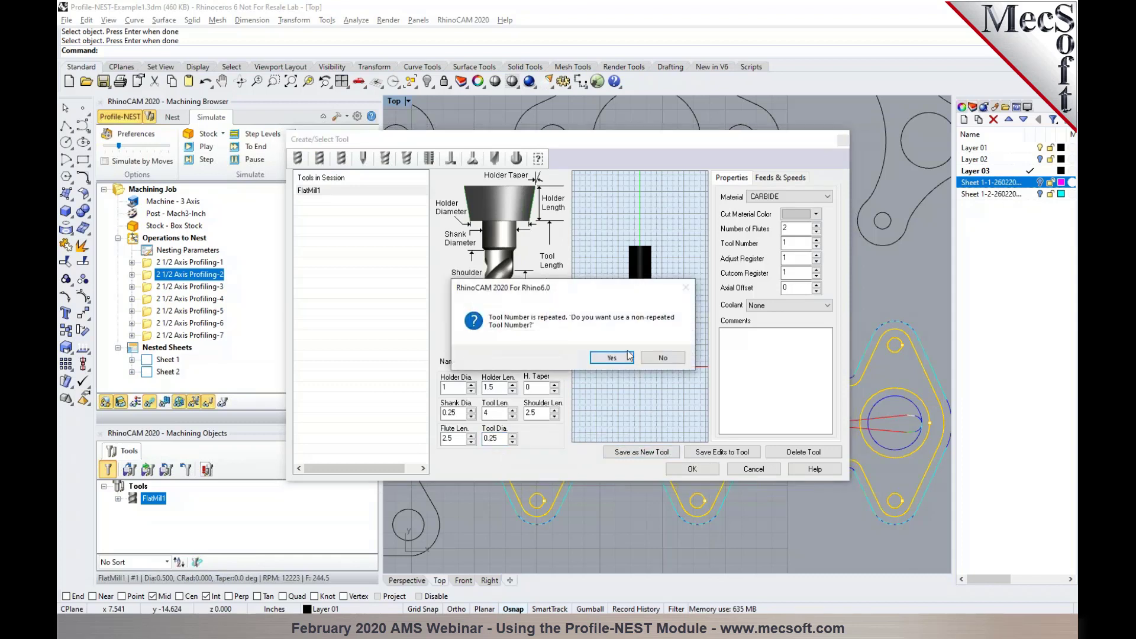
pyautogui.click(613, 359)
pyautogui.click(692, 468)
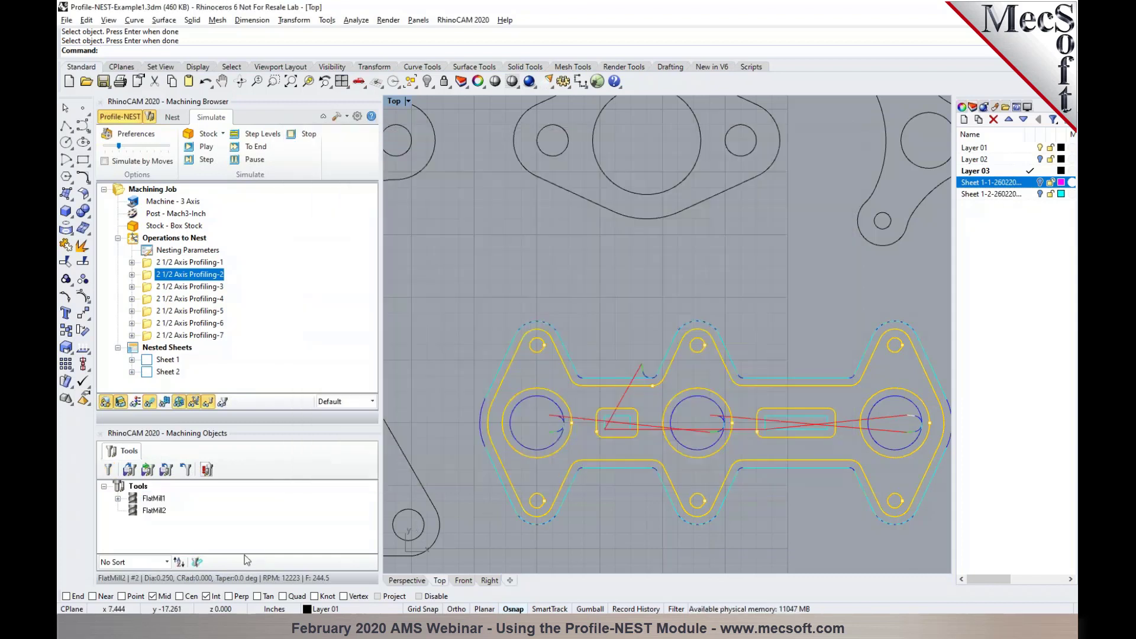
# Assign FlatMill2 to 2 1/2 Axis Profiling-2 and regenerate the operation
pyautogui.moveTo(149, 510); pyautogui.dragTo(169, 278)
pyautogui.rightClick(170, 278)
pyautogui.click(195, 281)
# Examine the toolpaths of 2 1/2 Axis Profiling-3 through Profiling-7, checking the small holes and slots of each part
pyautogui.scroll(-10, 473, 323)
pyautogui.scroll(4, 749, 337)
pyautogui.click(201, 287)
pyautogui.click(204, 298)
pyautogui.click(202, 312)
pyautogui.click(205, 323)
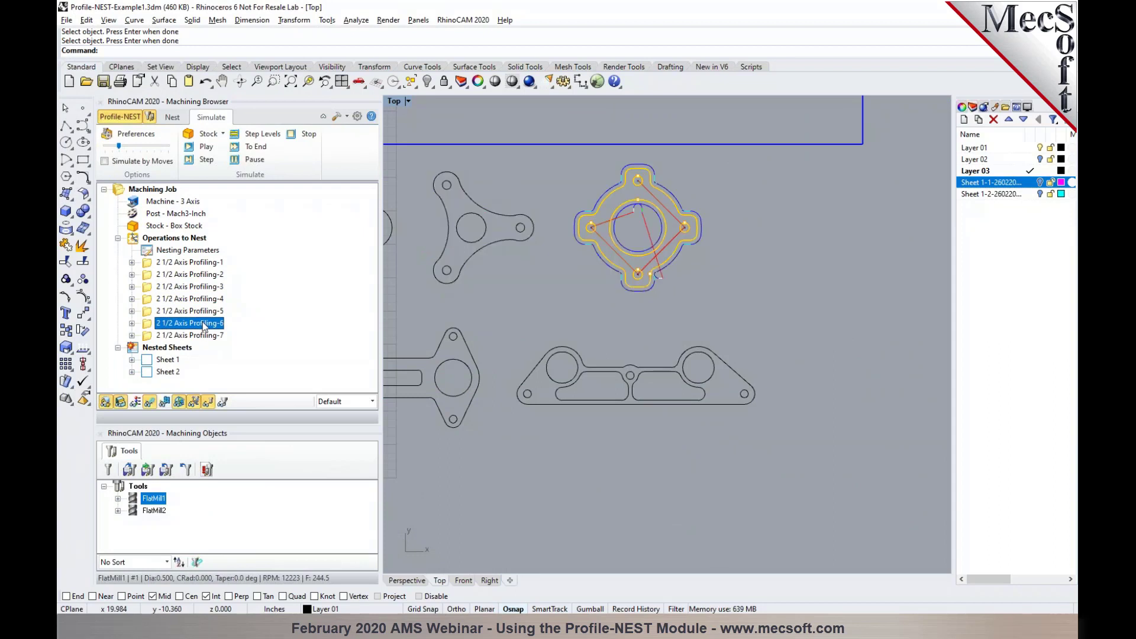
pyautogui.click(206, 336)
pyautogui.scroll(5, 596, 416)
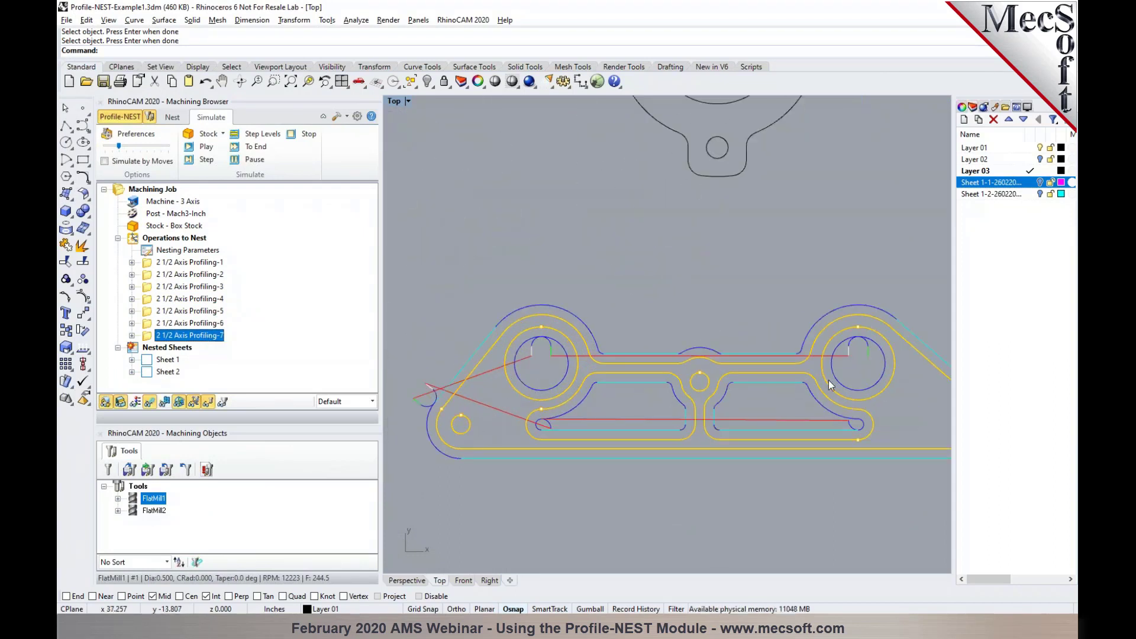
# Assign FlatMill2 to 2 1/2 Axis Profiling-7 and regenerate the operation
pyautogui.scroll(-3, 590, 373)
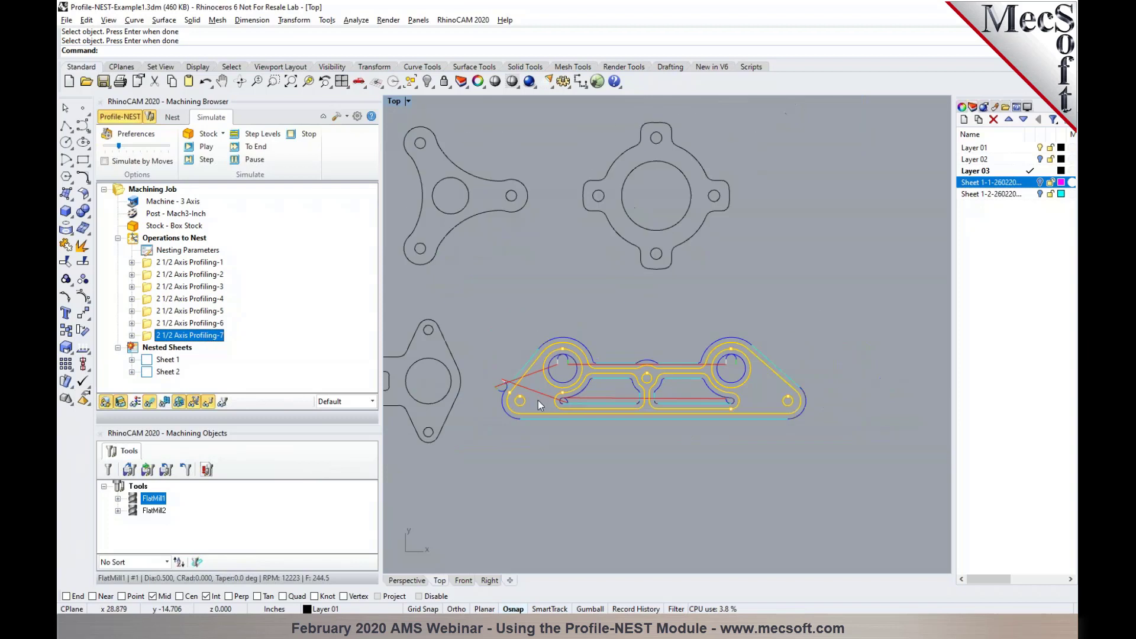
pyautogui.click(155, 511)
pyautogui.click(138, 486)
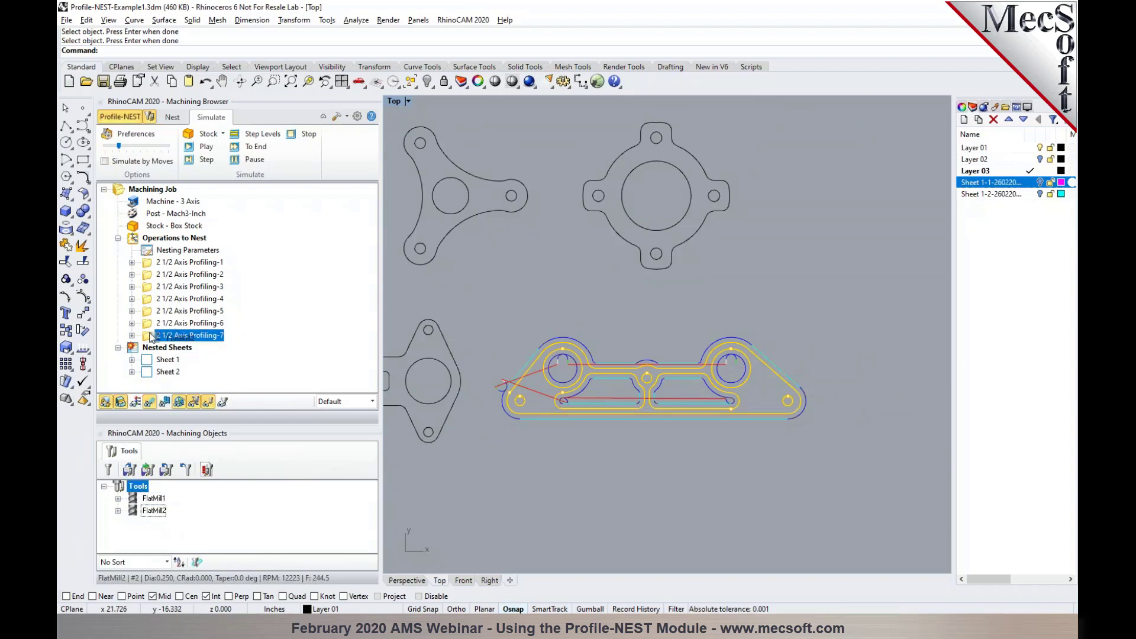
pyautogui.rightClick(158, 335)
pyautogui.click(165, 342)
pyautogui.scroll(-1, 598, 473)
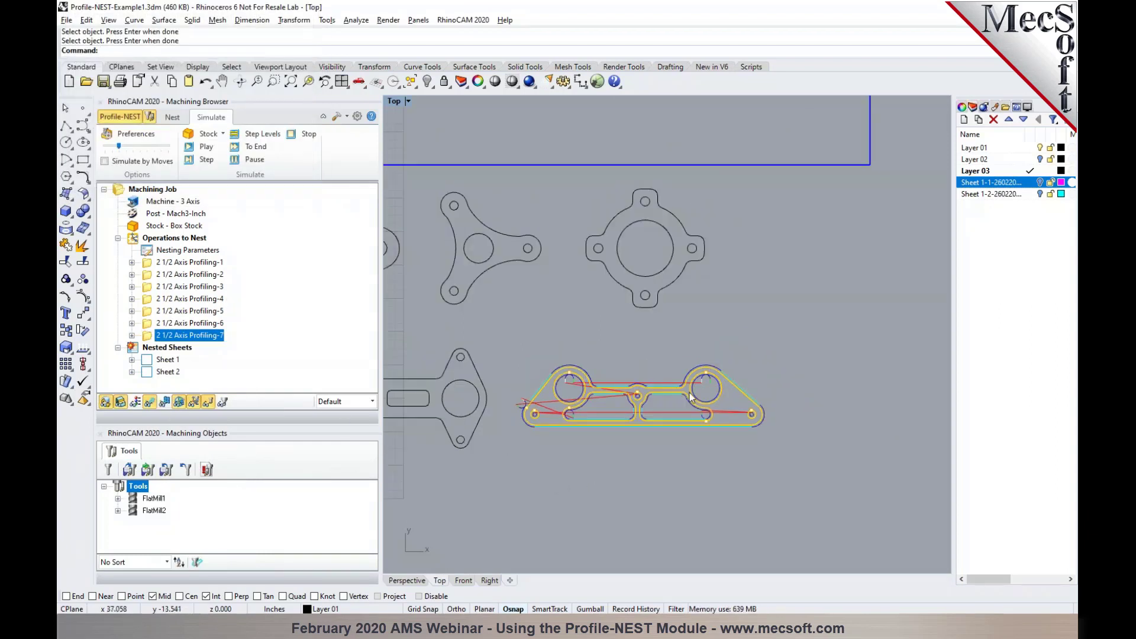
pyautogui.scroll(-2, 689, 396)
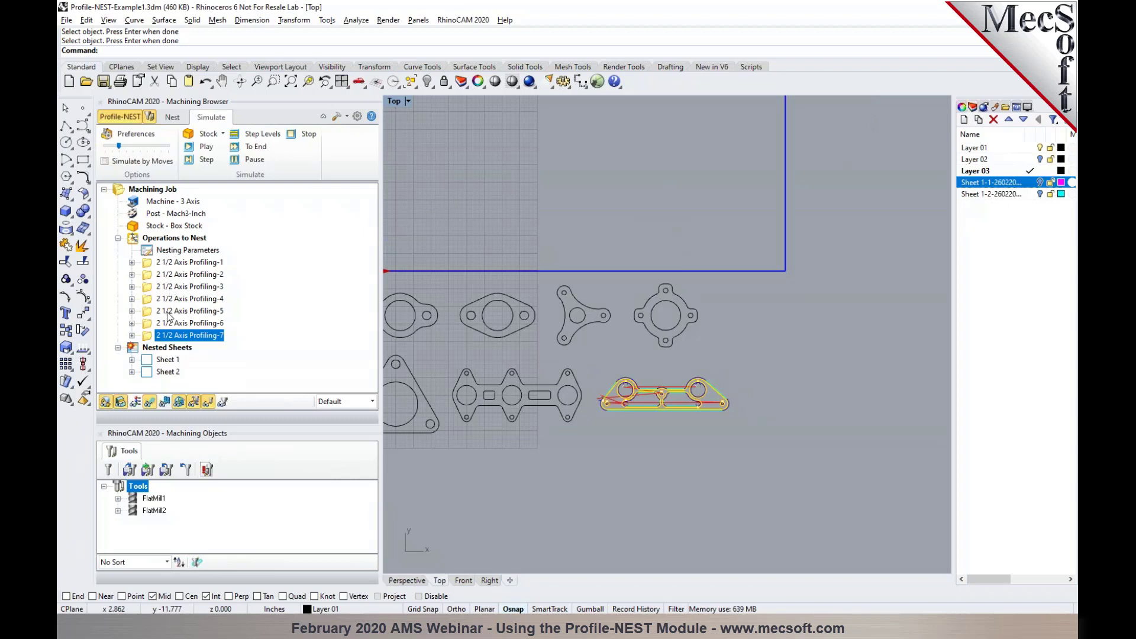
pyautogui.click(133, 350)
pyautogui.rightClick(133, 350)
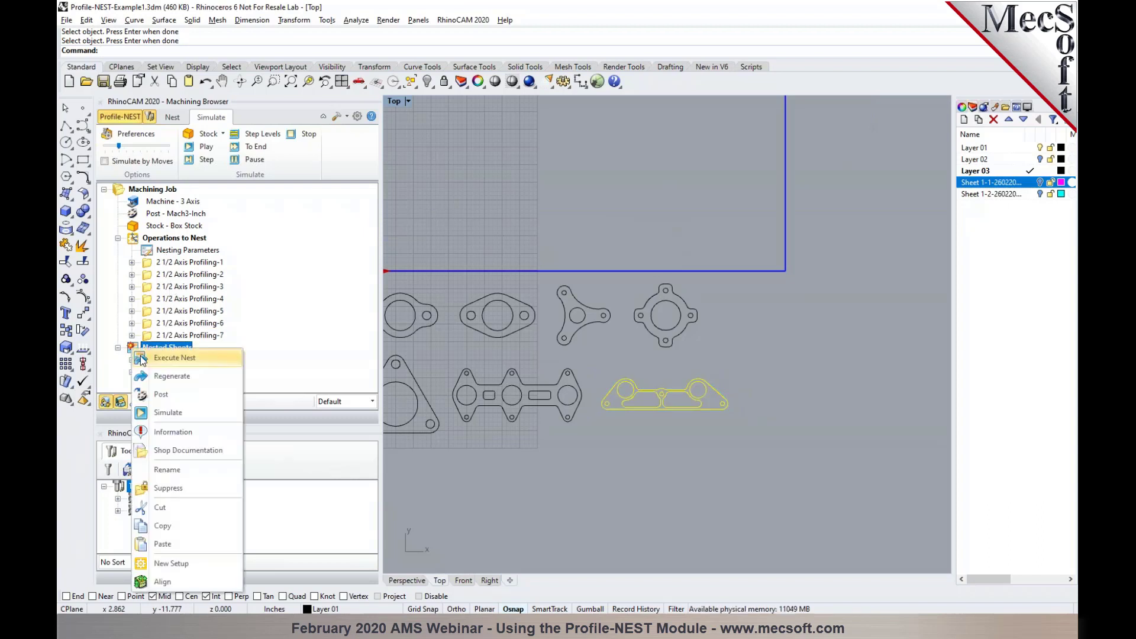
pyautogui.press('Escape')
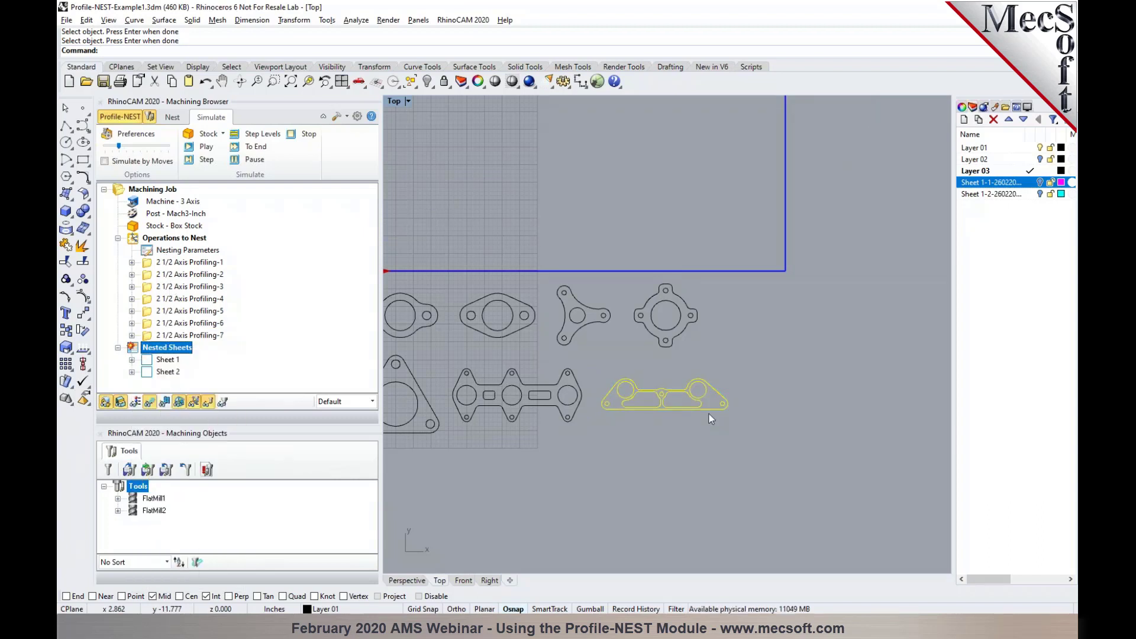
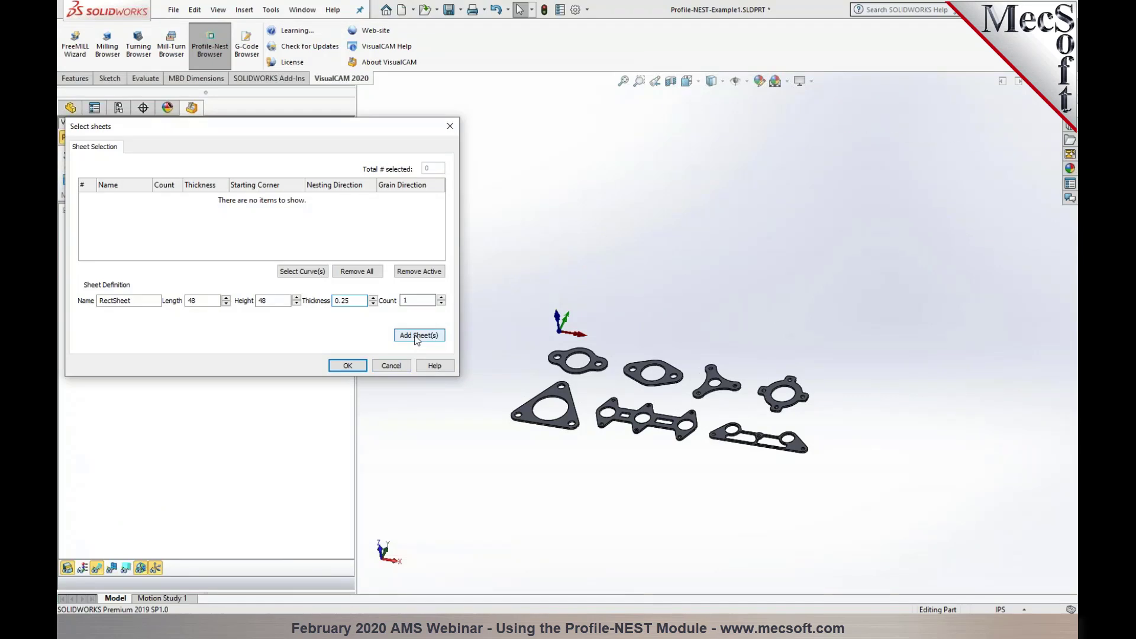
# In SOLIDWORKS with VisualCAM, add one 48 by 48 RectSheet with 0.25 thickness and accept AbilitySystems as the post-processor
pyautogui.click(418, 335)
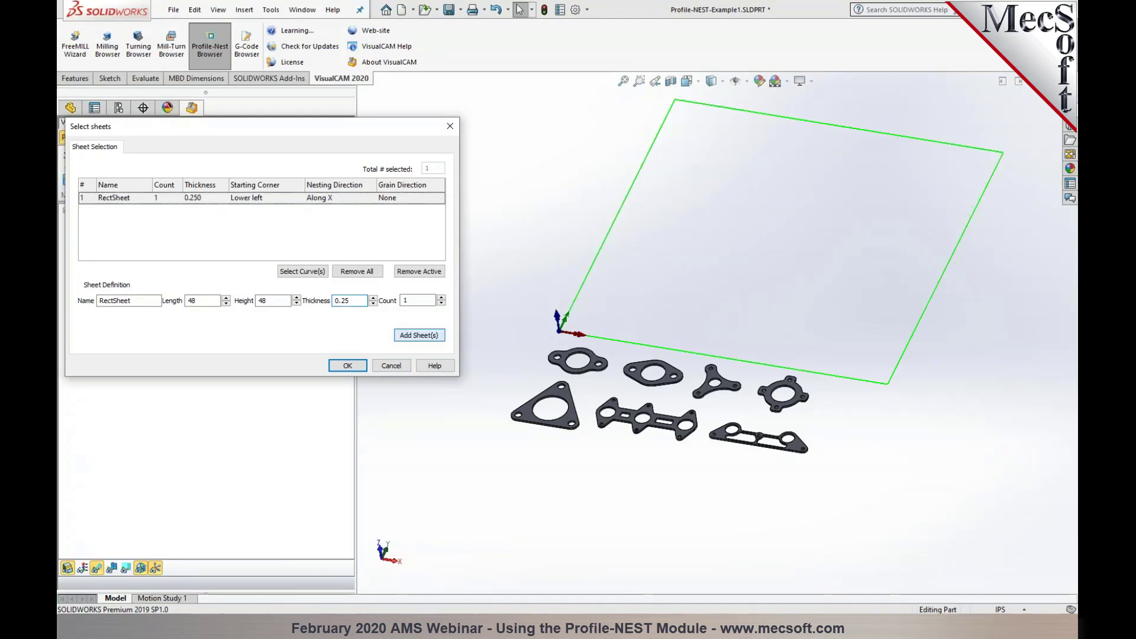
pyautogui.click(348, 366)
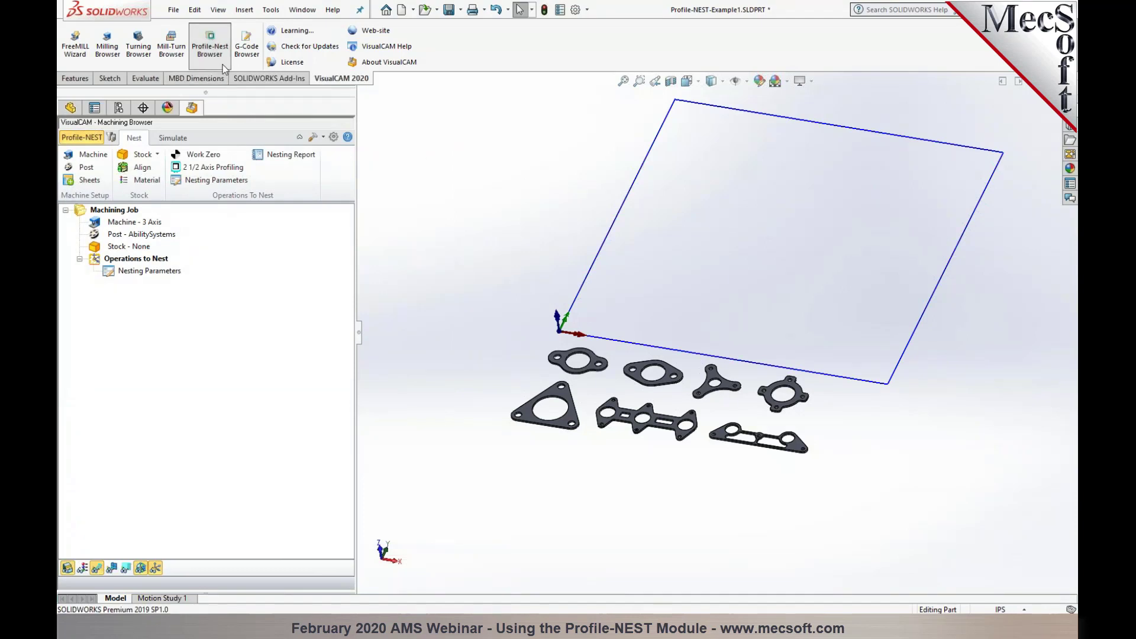
pyautogui.click(85, 168)
pyautogui.click(241, 179)
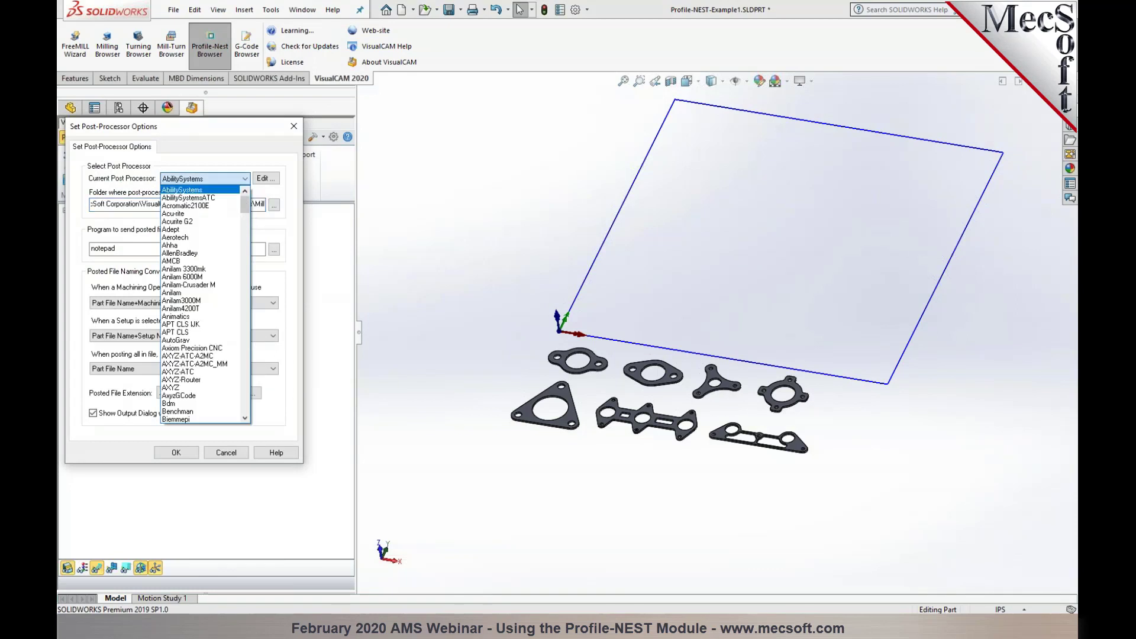
pyautogui.moveTo(245, 210)
pyautogui.mouseDown()
pyautogui.moveTo(245, 230)
pyautogui.moveTo(246, 198)
pyautogui.mouseUp()
pyautogui.click(176, 452)
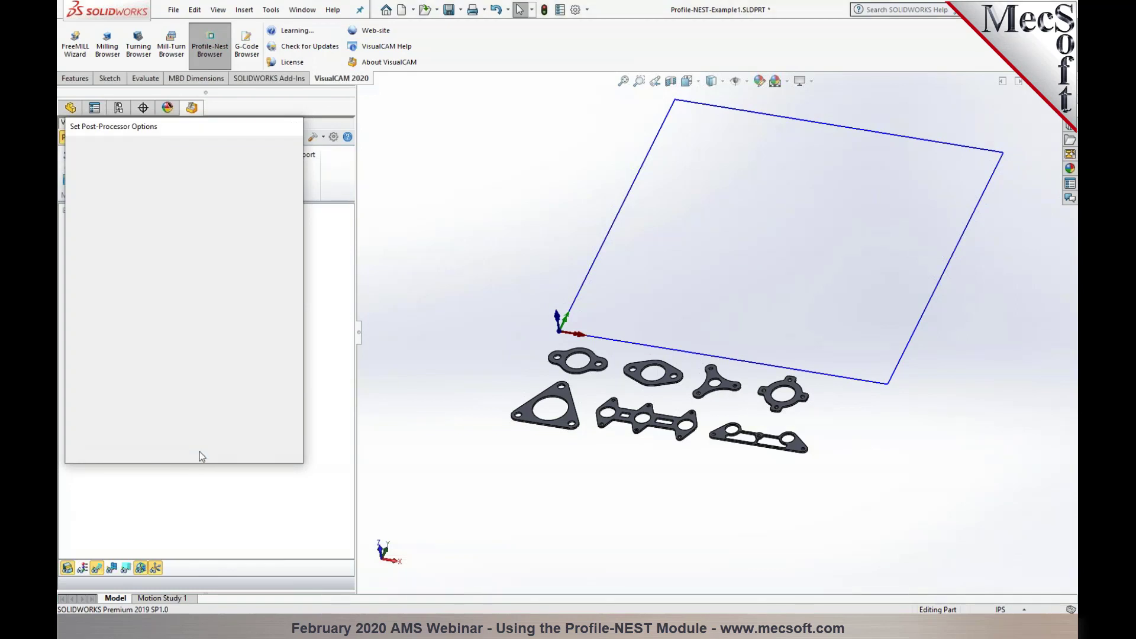
# Define a 48 by 48 by 0.25 box stock with its top front corner at the origin
pyautogui.click(157, 155)
pyautogui.click(158, 155)
pyautogui.click(155, 172)
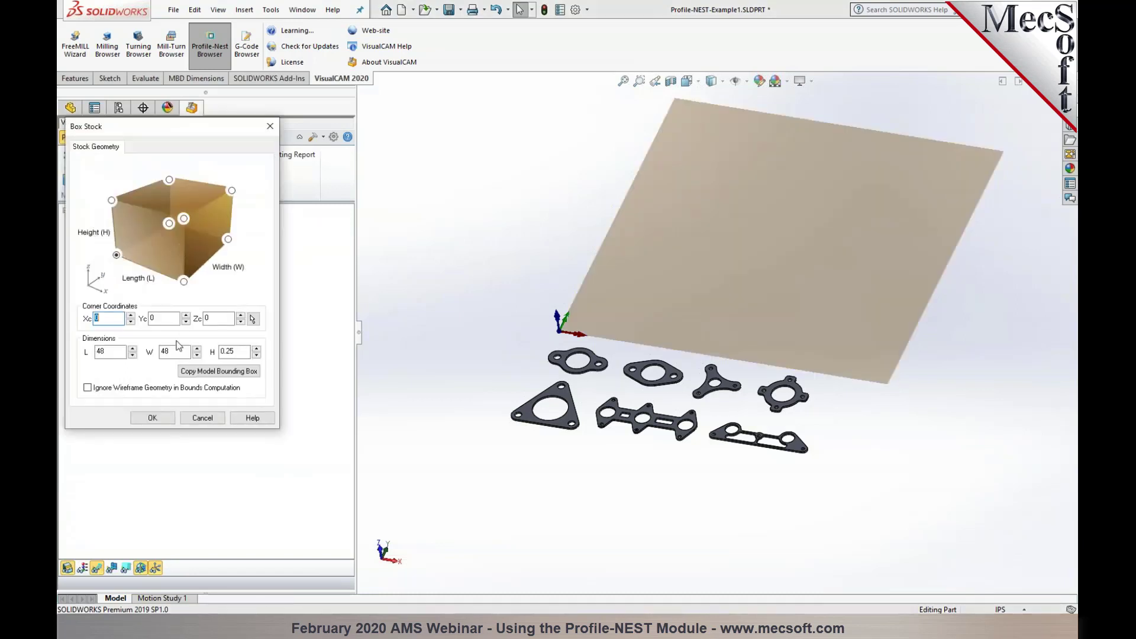
pyautogui.click(112, 201)
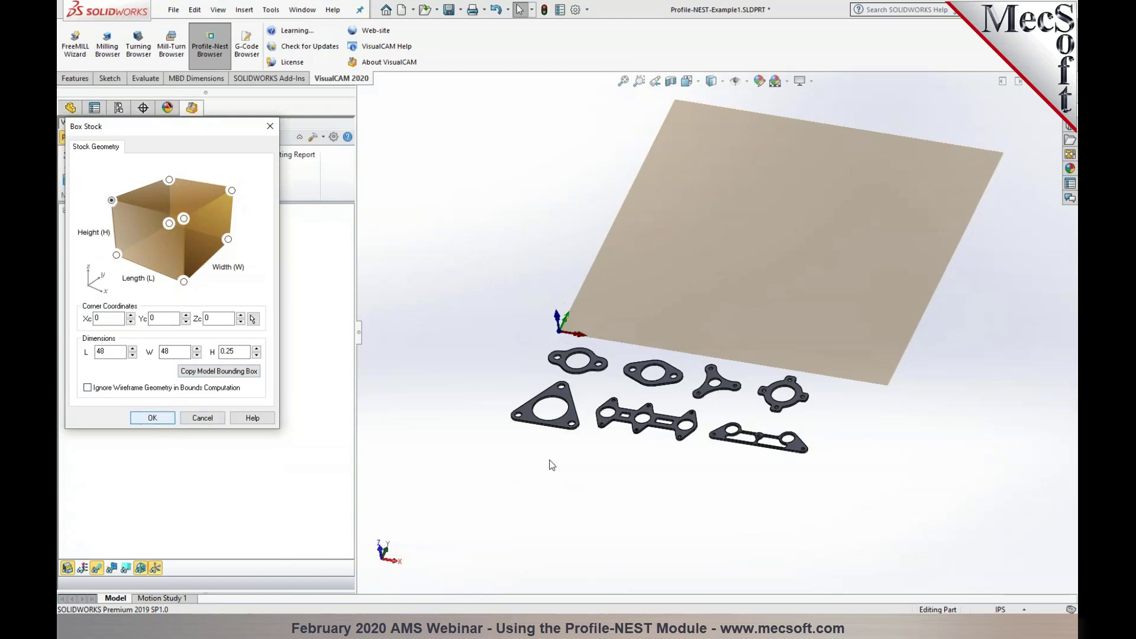
pyautogui.moveTo(471, 384); pyautogui.dragTo(799, 340, button='middle')
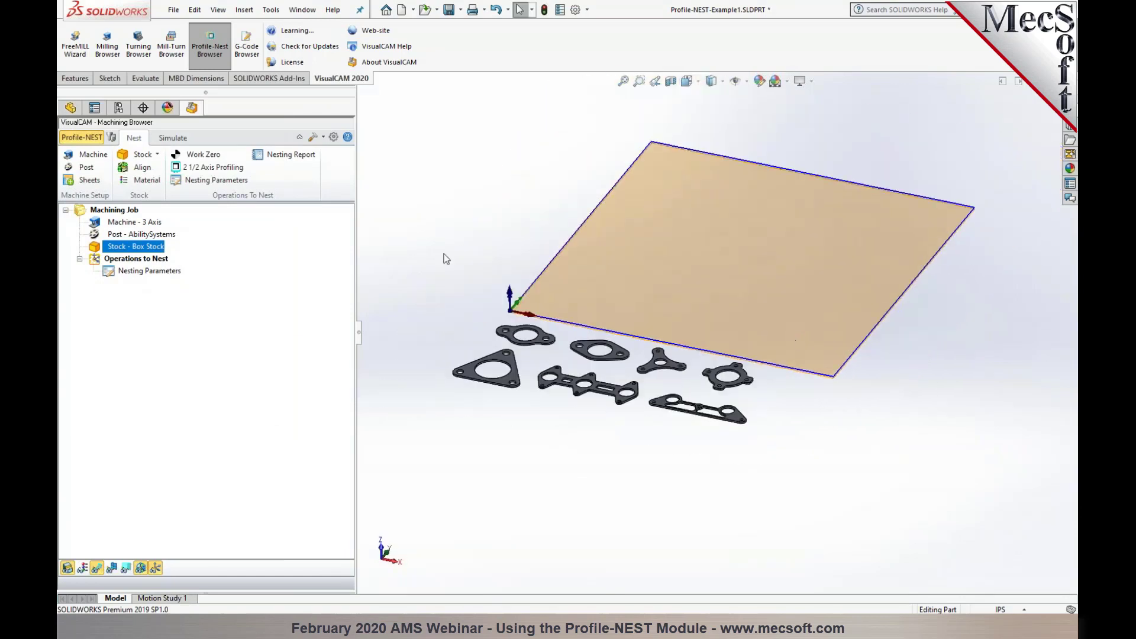
# Start a 2 1/2 Axis Profiling operation and add the triangular gasket's top face as a flat area region
pyautogui.click(211, 168)
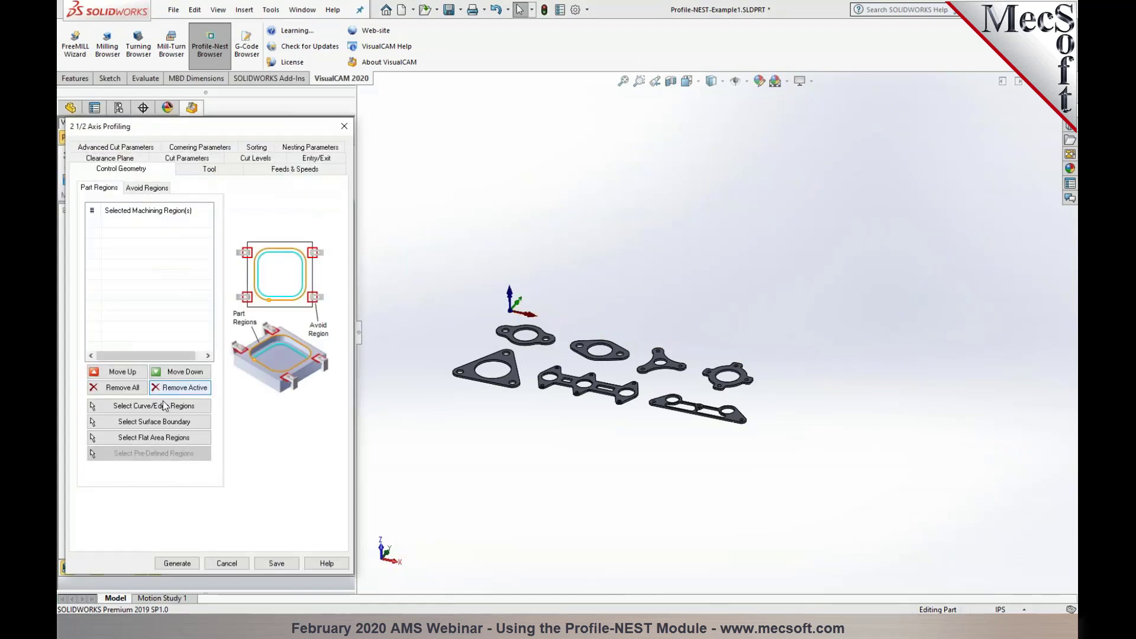
pyautogui.click(159, 437)
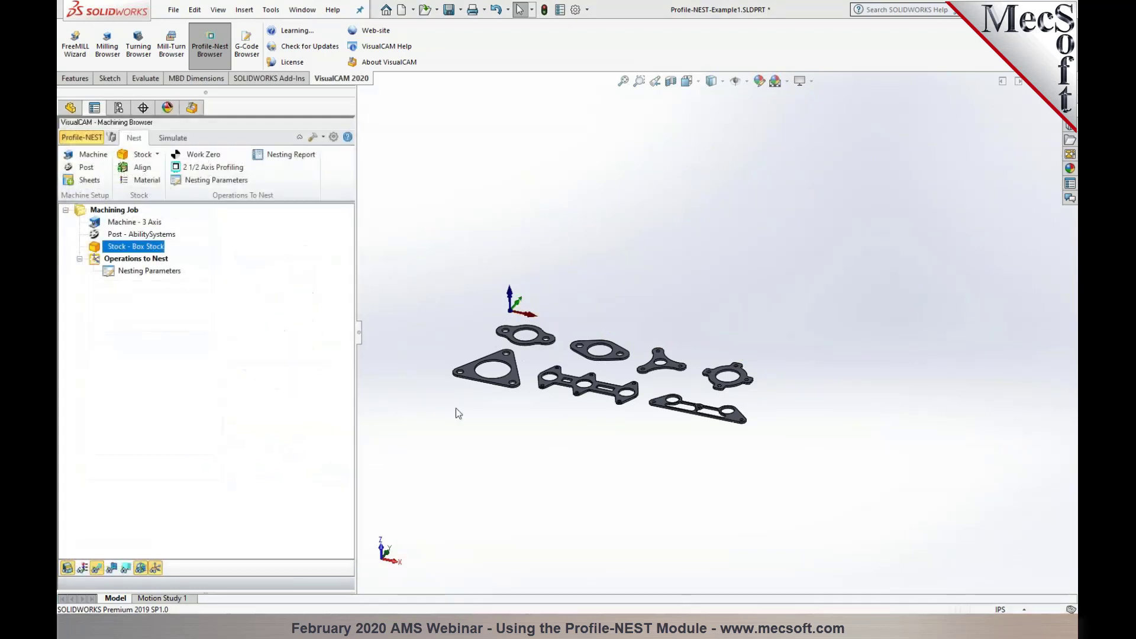
pyautogui.click(490, 359)
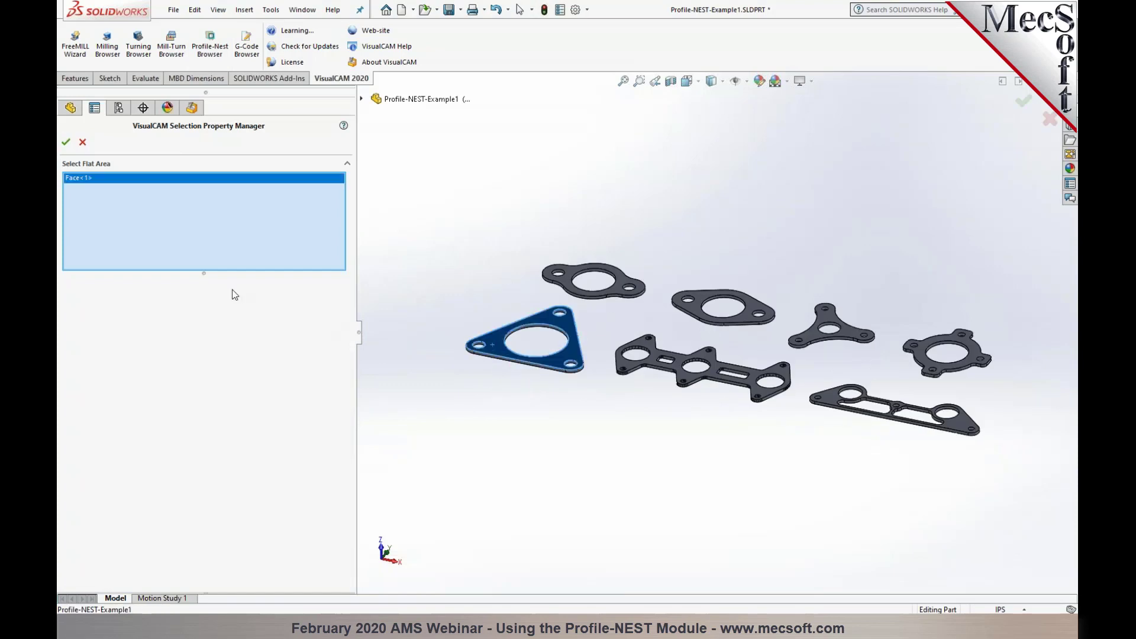
pyautogui.click(65, 142)
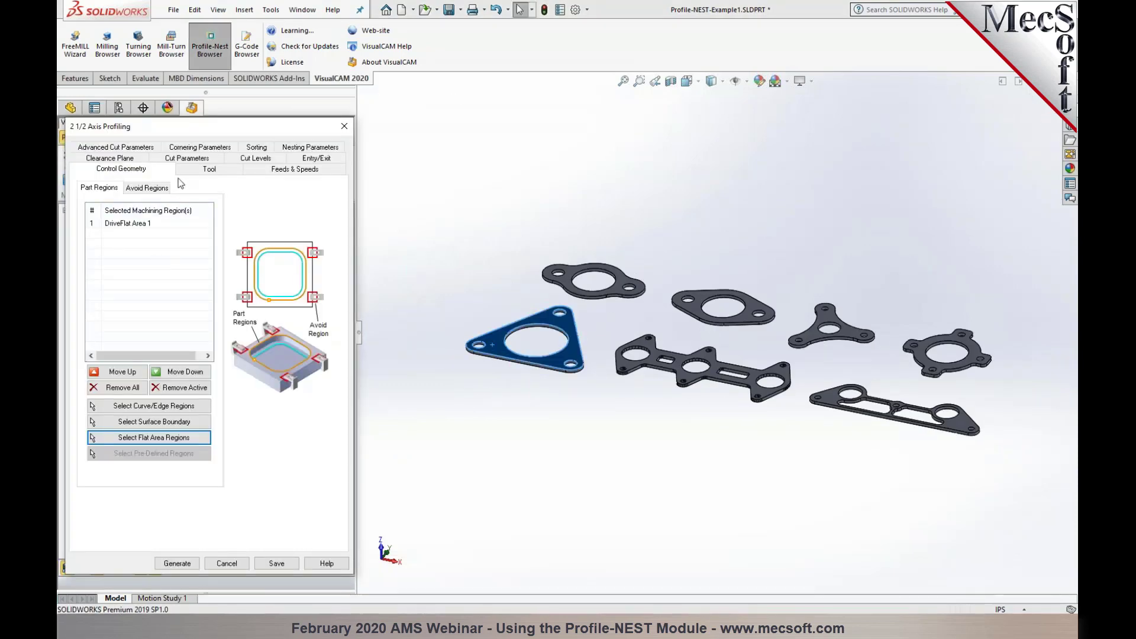
# Create a 0.5 diameter flat mill with feeds and speeds loaded for ALUMINUM - 2024 and CARBIDE, and select it for the operation
pyautogui.click(204, 170)
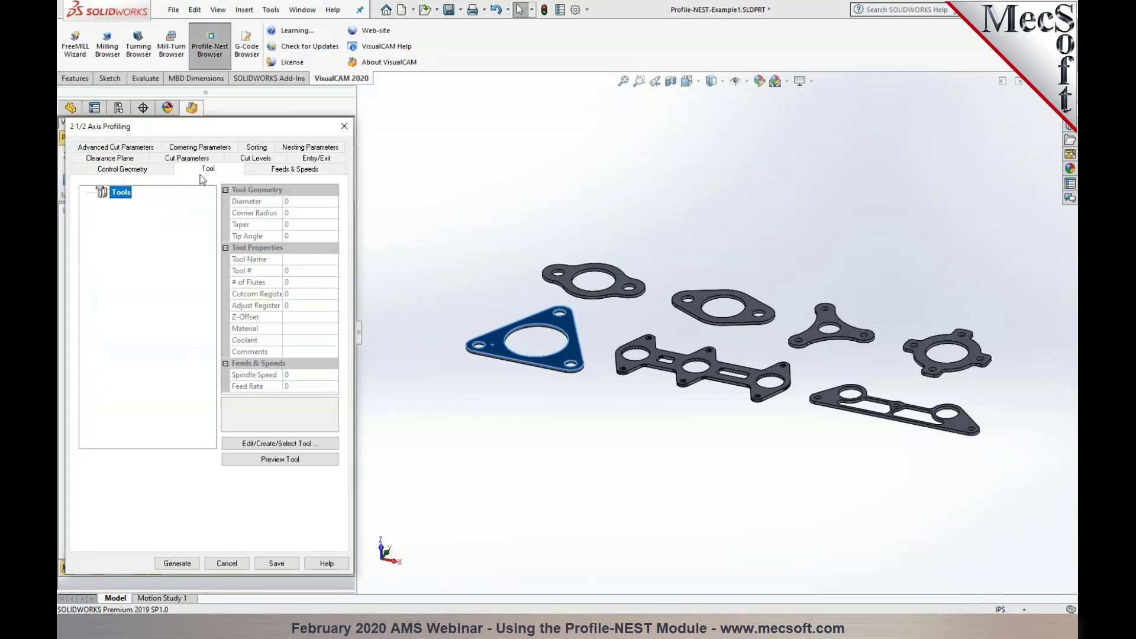
pyautogui.click(240, 443)
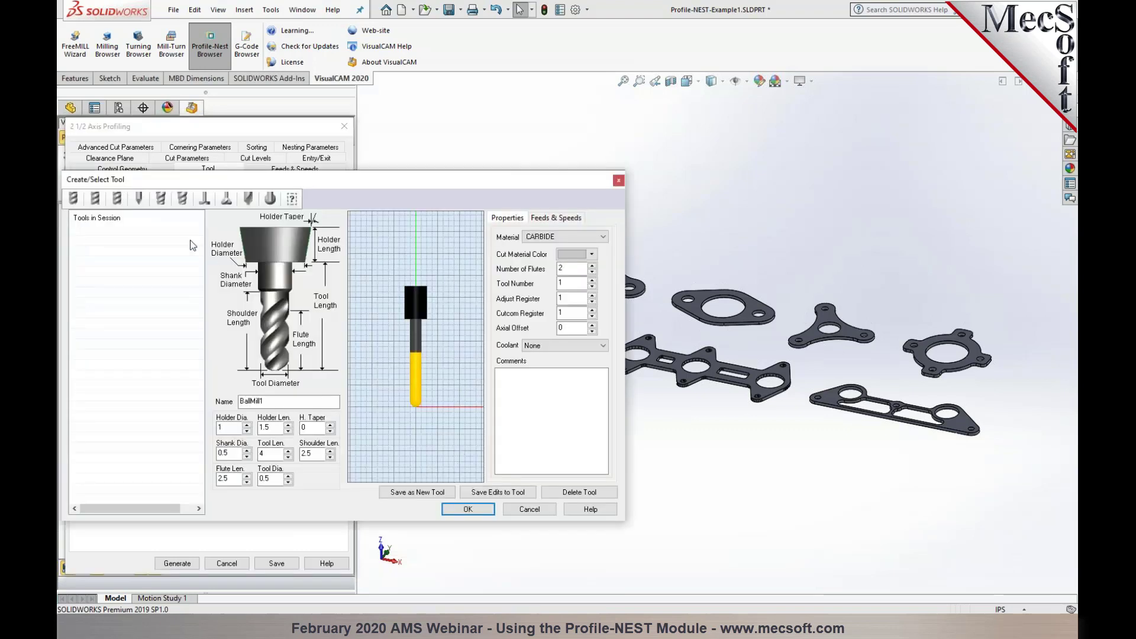
pyautogui.click(73, 198)
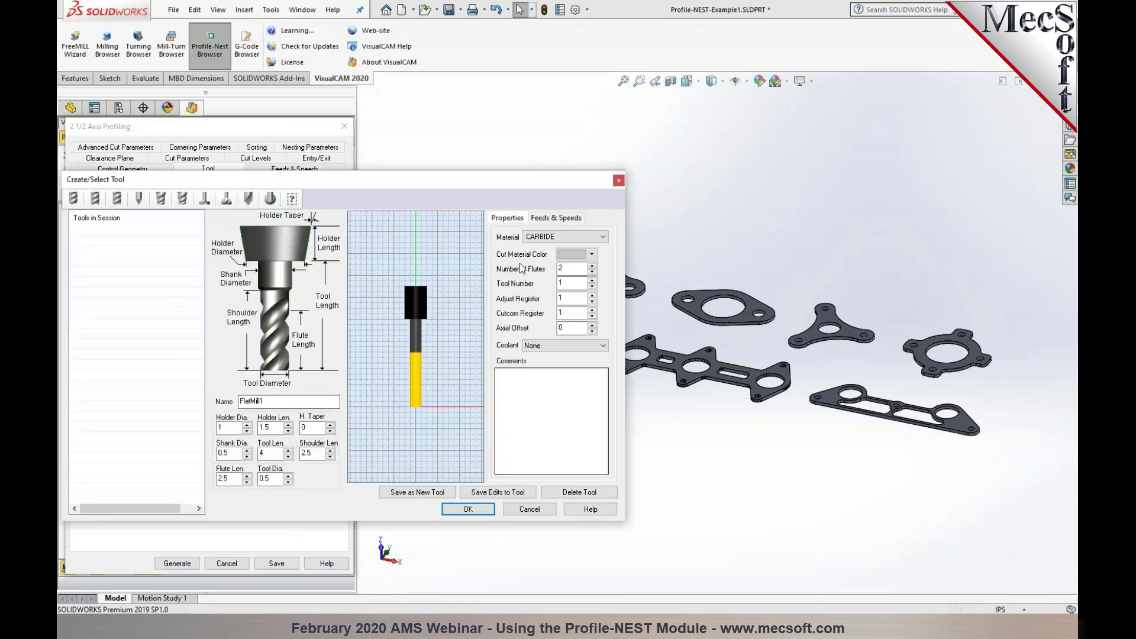
pyautogui.click(556, 217)
pyautogui.click(551, 471)
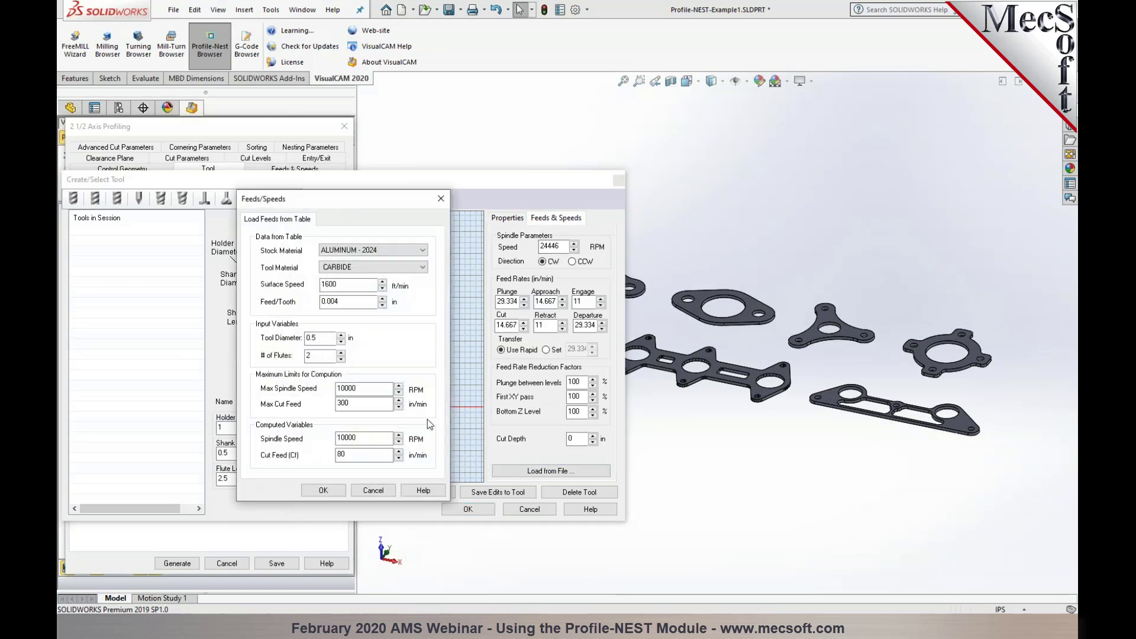
pyautogui.click(323, 489)
pyautogui.click(419, 493)
pyautogui.click(467, 509)
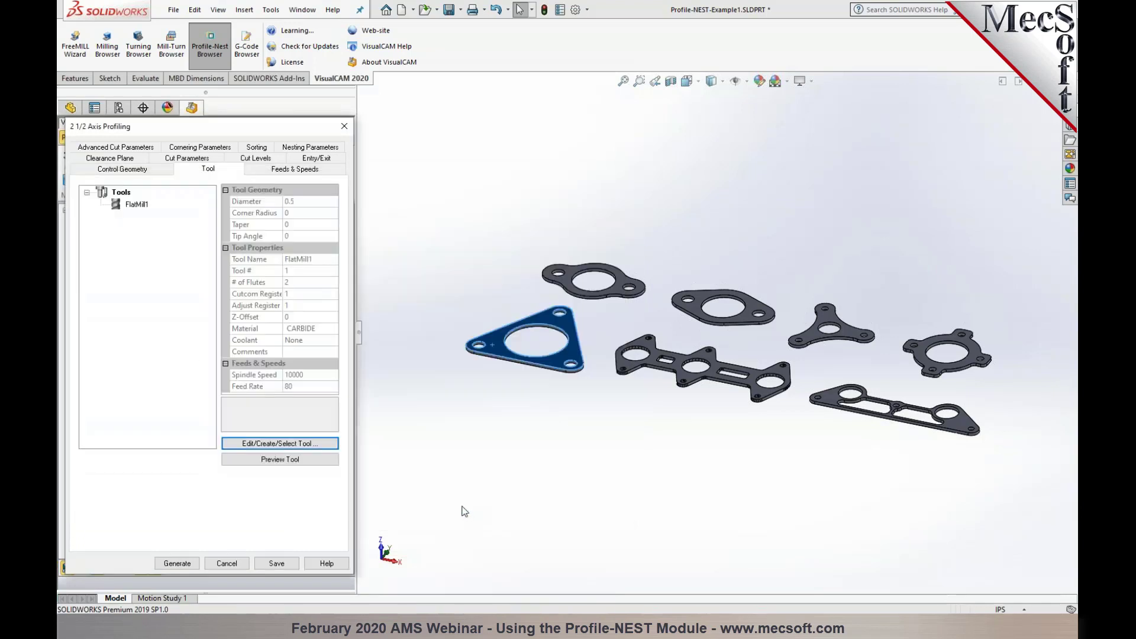
pyautogui.click(136, 204)
pyautogui.click(323, 171)
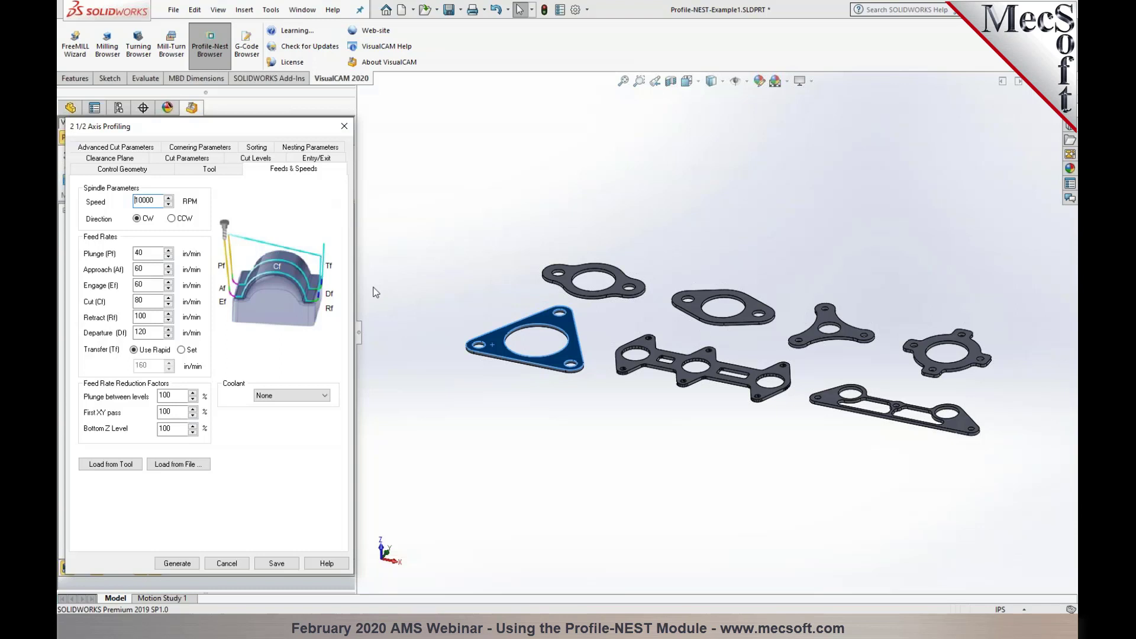
# Set the cut parameters to climb cutting on the outside of closed curves, alternating the side using nesting
pyautogui.click(170, 159)
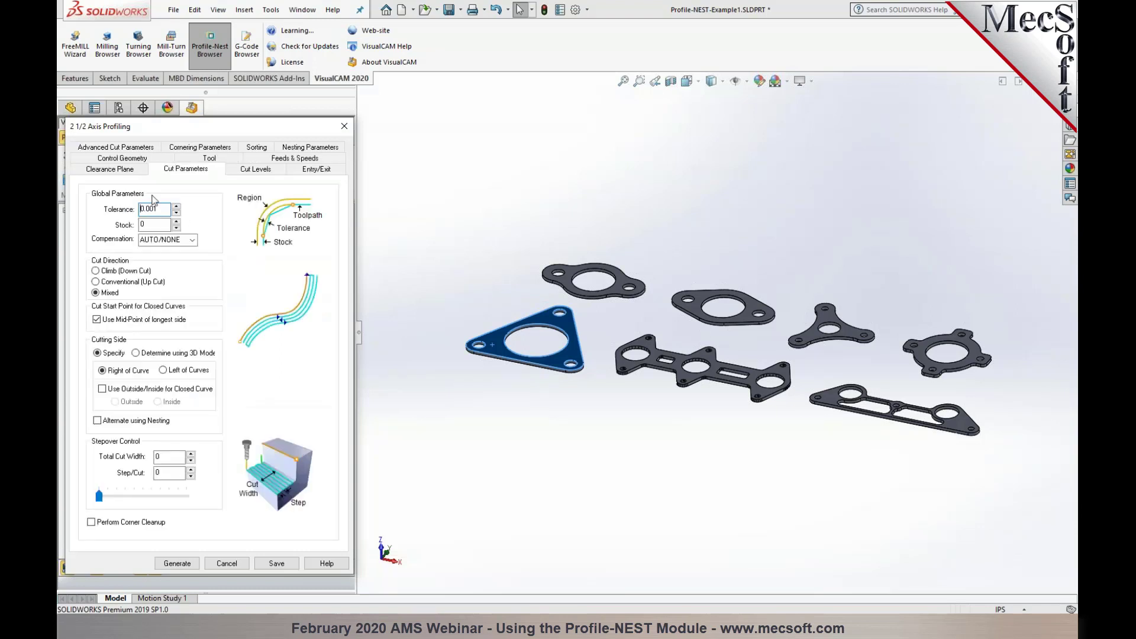
pyautogui.click(96, 271)
pyautogui.click(101, 389)
pyautogui.click(121, 422)
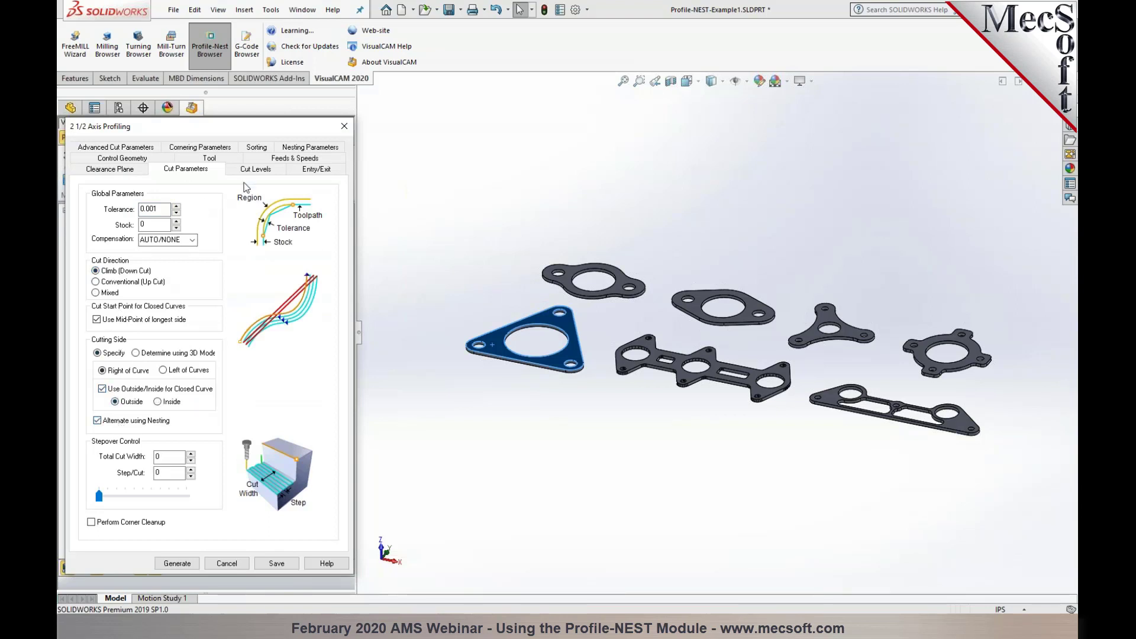
# Set the total cut depth to 0.25 by picking points across the thickness of the triangular gasket
pyautogui.click(255, 170)
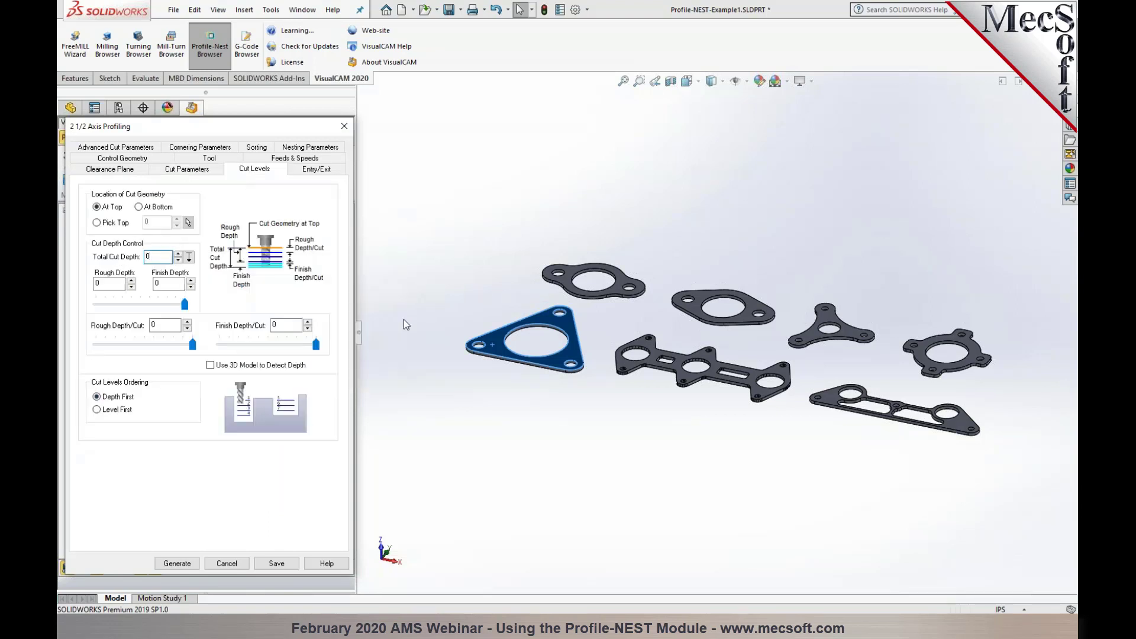
pyautogui.scroll(-6, 474, 349)
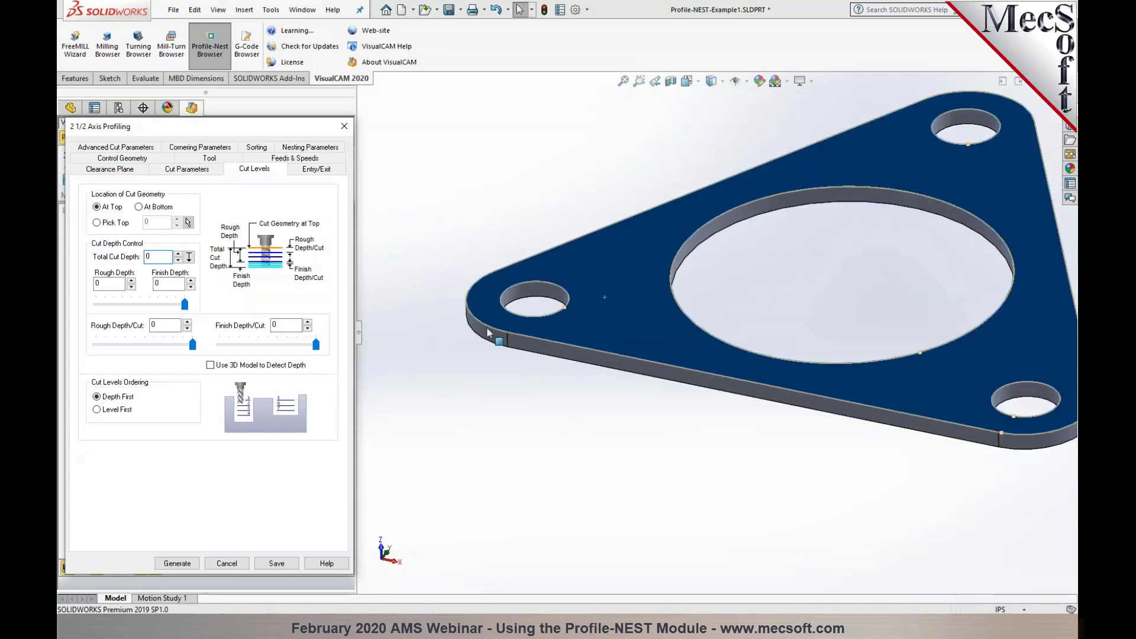
pyautogui.click(189, 256)
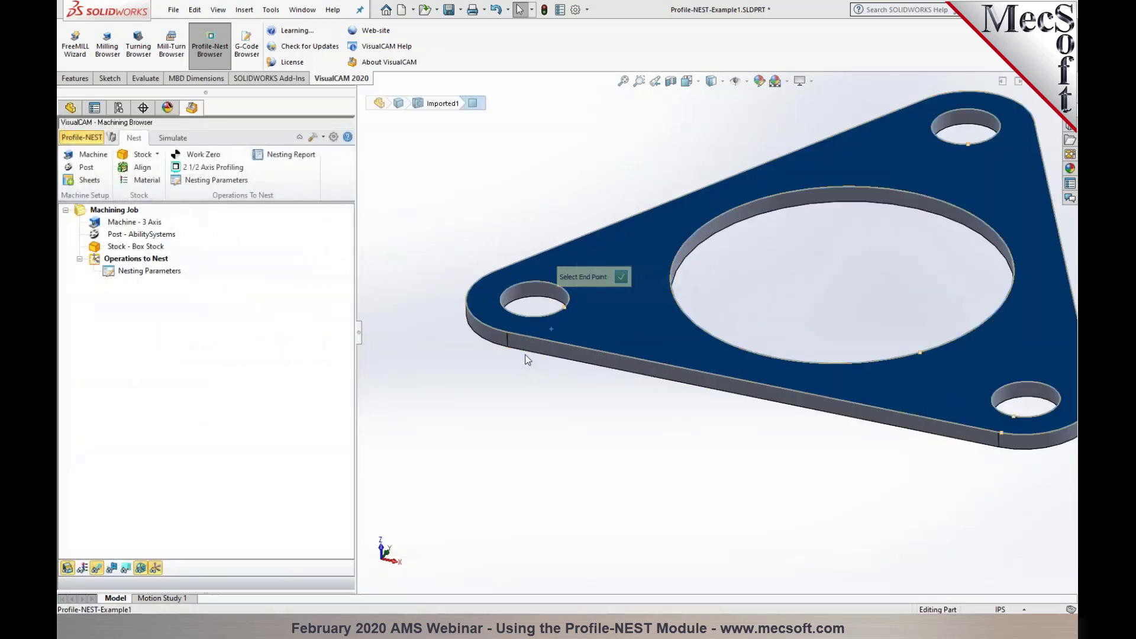
pyautogui.click(526, 353)
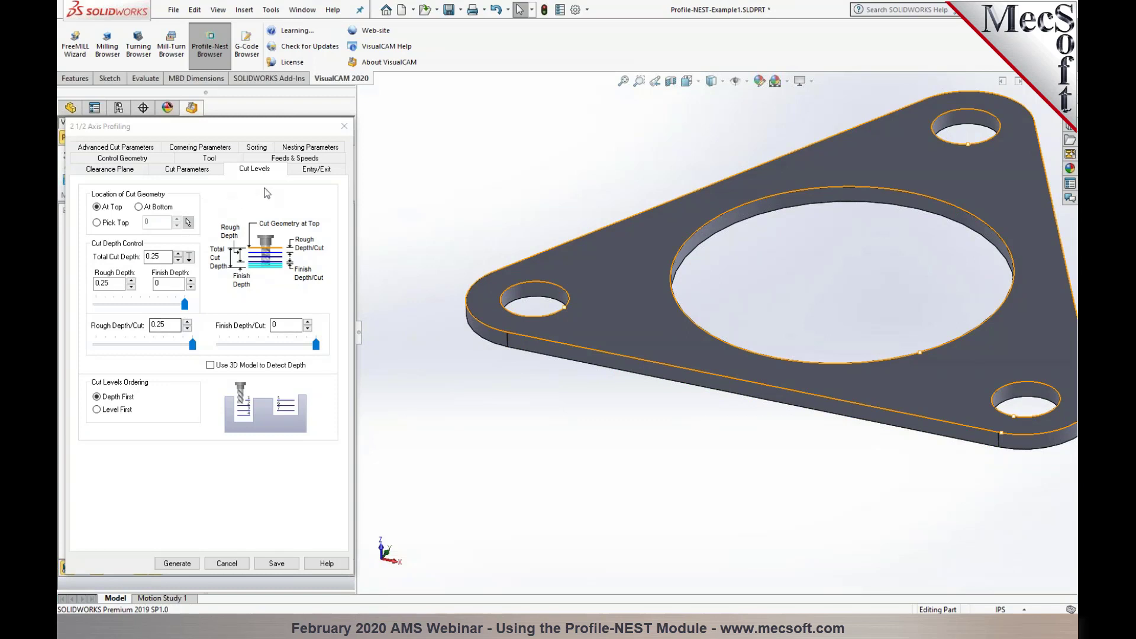
# Review the entry/exit motions and nesting parameters, and generate the triangular gasket's profiling operation
pyautogui.click(312, 170)
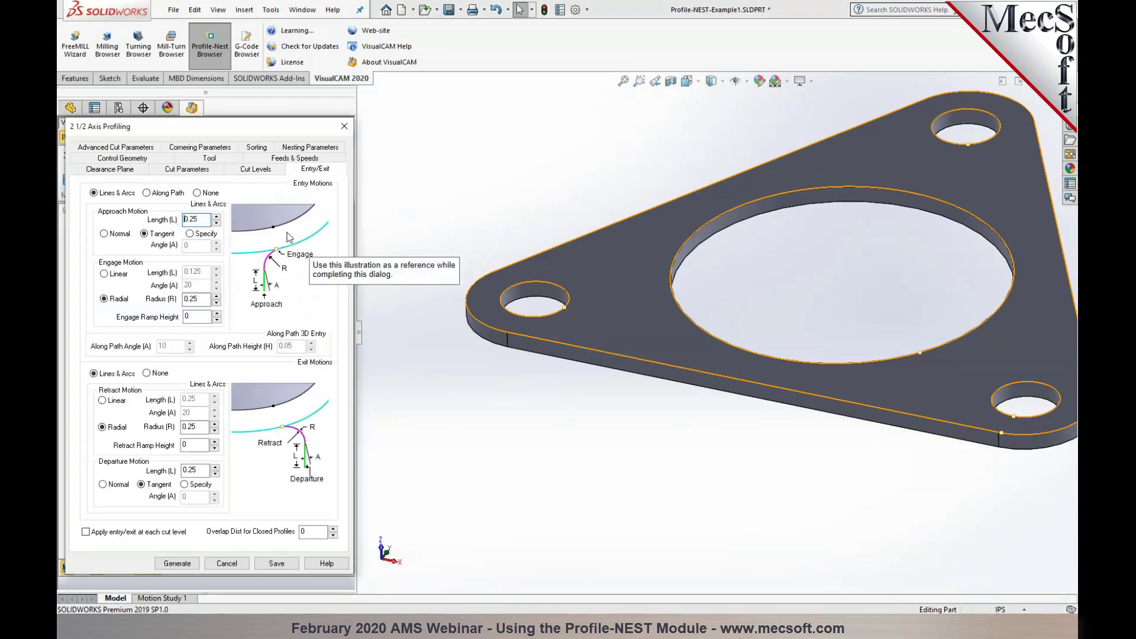
pyautogui.click(286, 147)
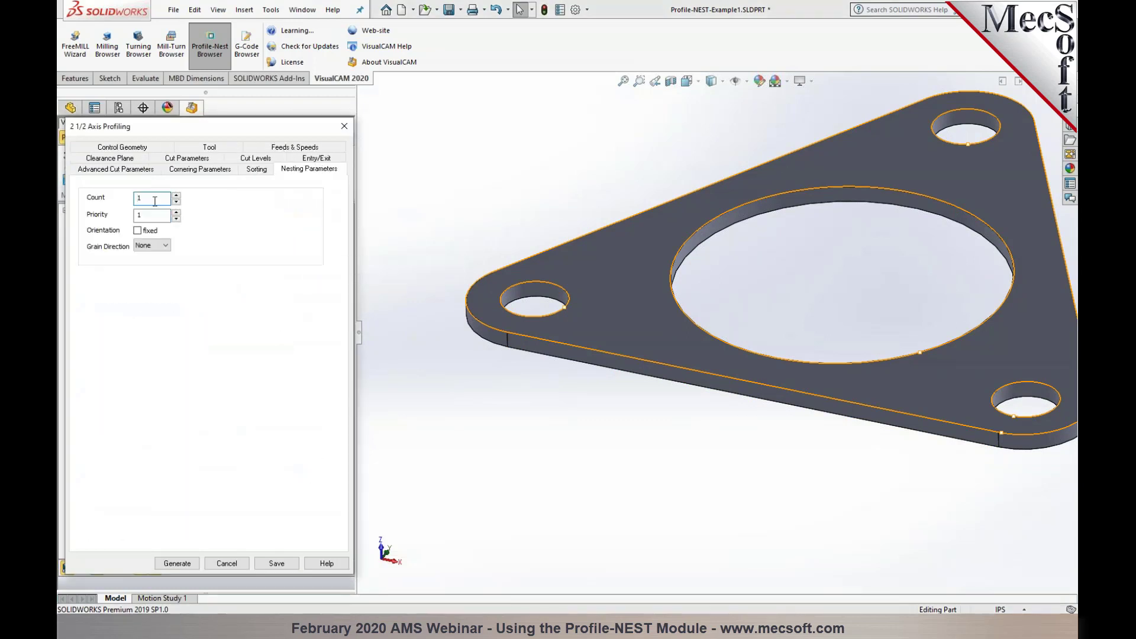
pyautogui.click(152, 202)
pyautogui.click(193, 562)
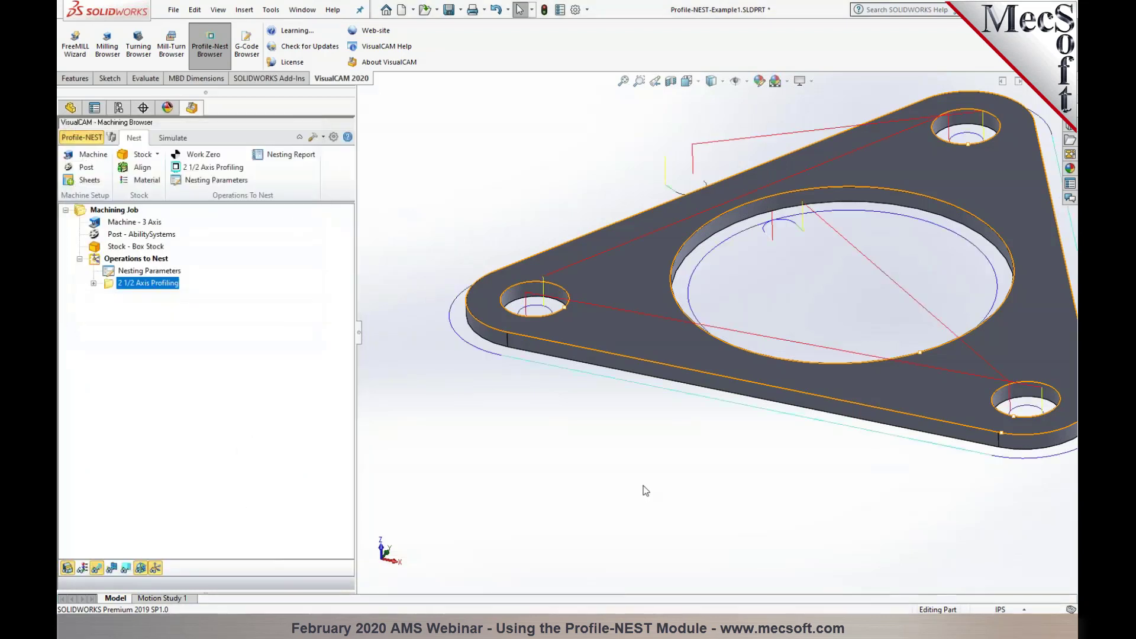
# Duplicate the triangular gasket's 2 1/2 Axis Profiling operation under Operations to Nest
pyautogui.scroll(-2, 943, 383)
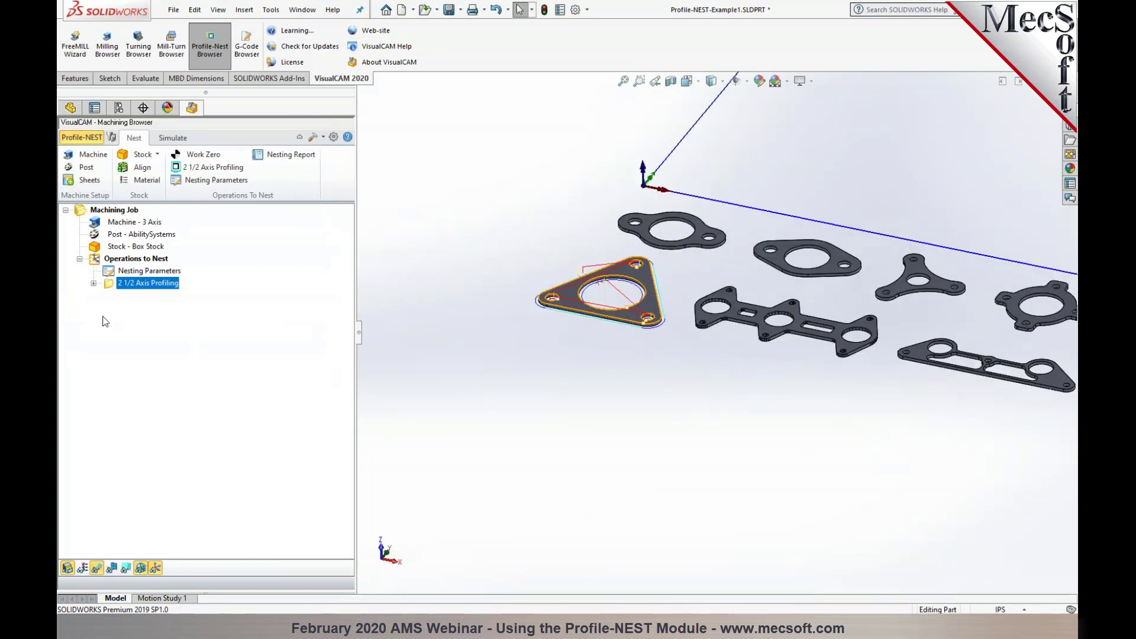
pyautogui.hotkey('ctrl', 'v')
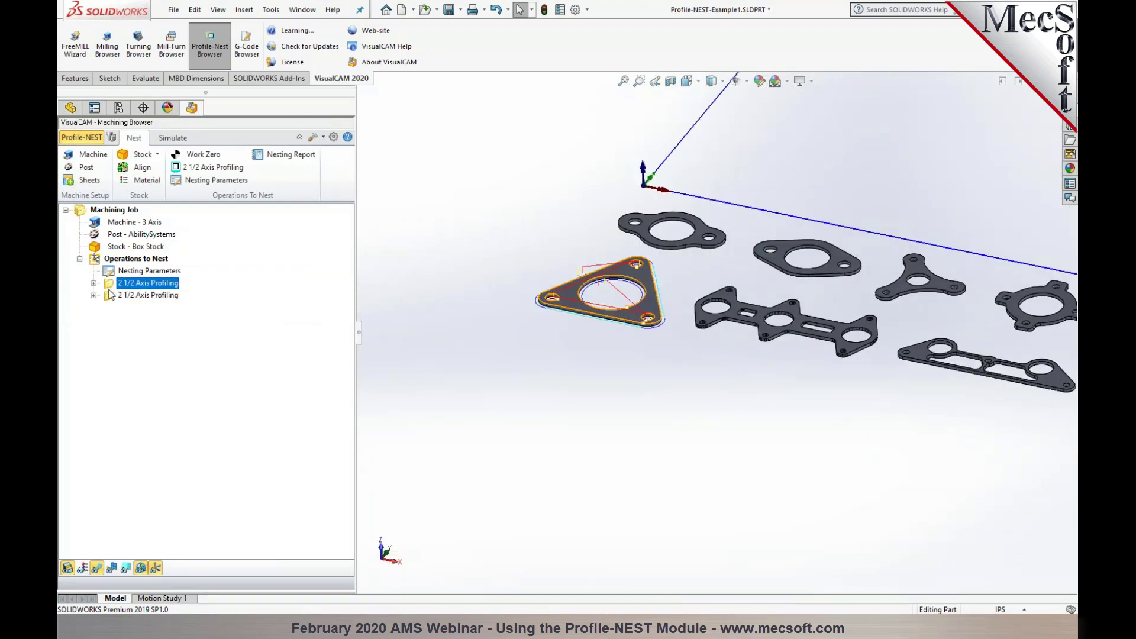
# Replace the second profiling operation's control geometry with the flat area of the wavy-edged two-hole gasket and generate its toolpath
pyautogui.doubleClick(112, 296)
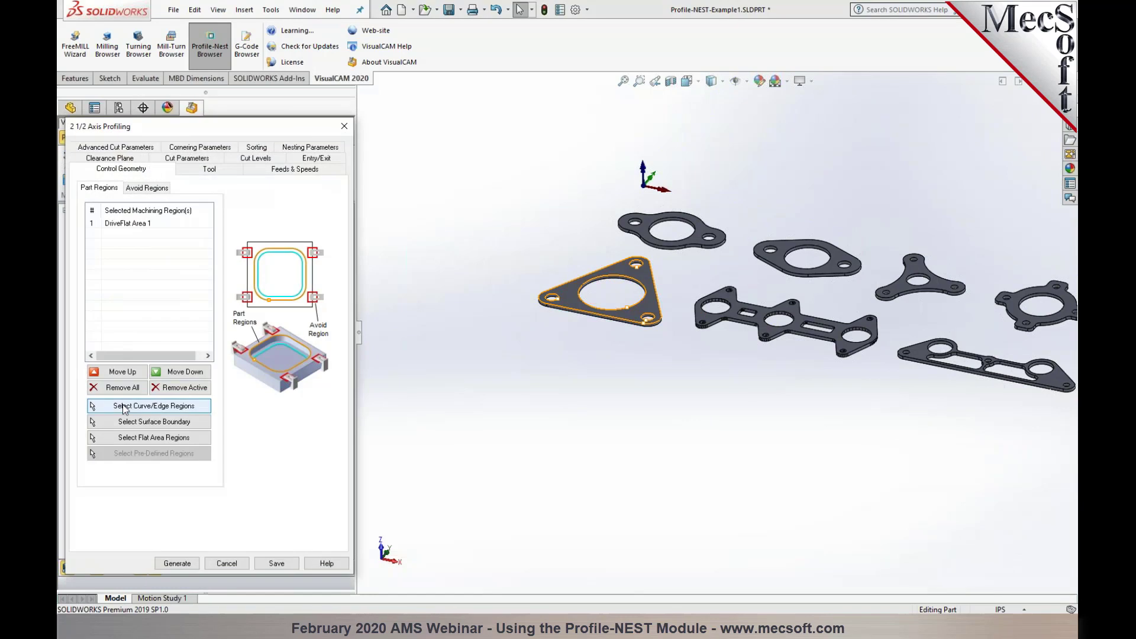
pyautogui.click(128, 393)
pyautogui.click(153, 437)
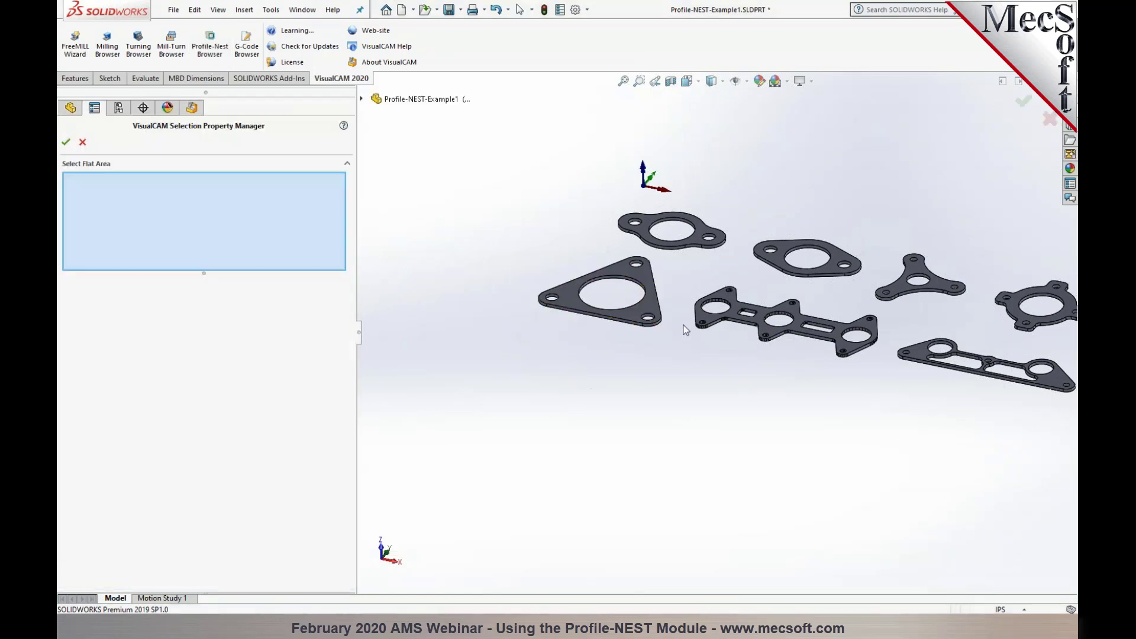
pyautogui.scroll(-5, 716, 305)
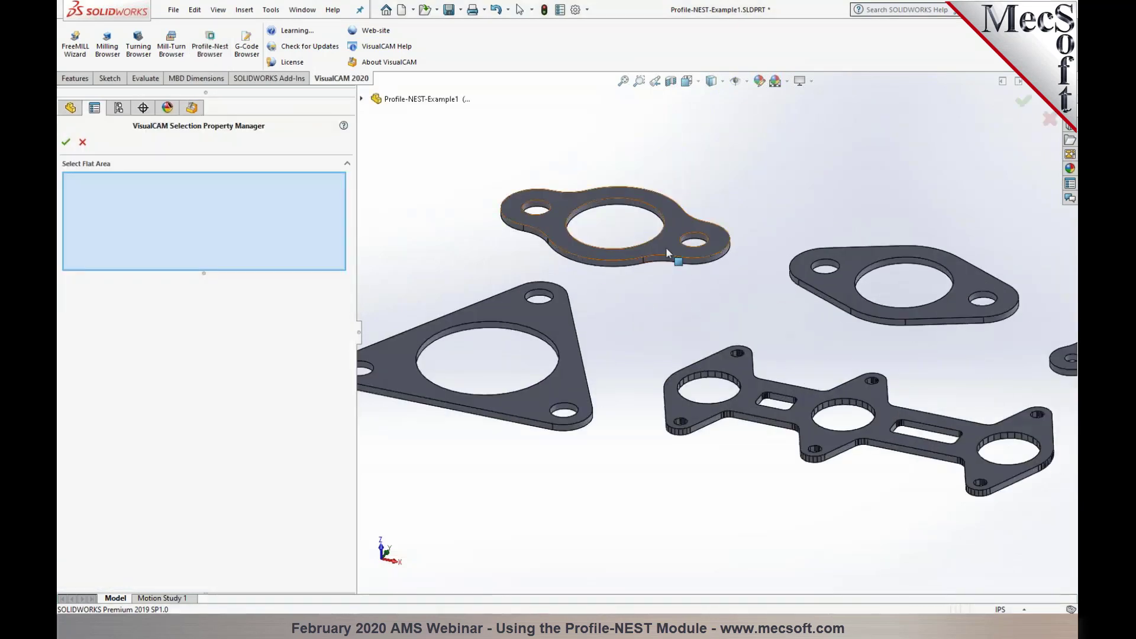
pyautogui.click(588, 254)
pyautogui.click(66, 142)
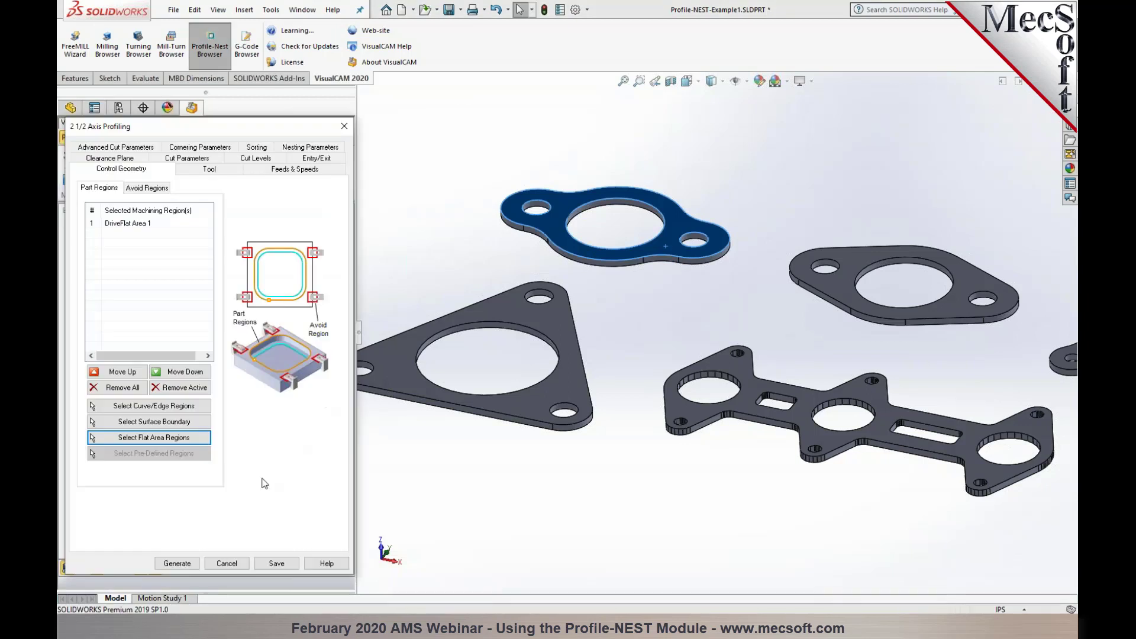
pyautogui.click(182, 562)
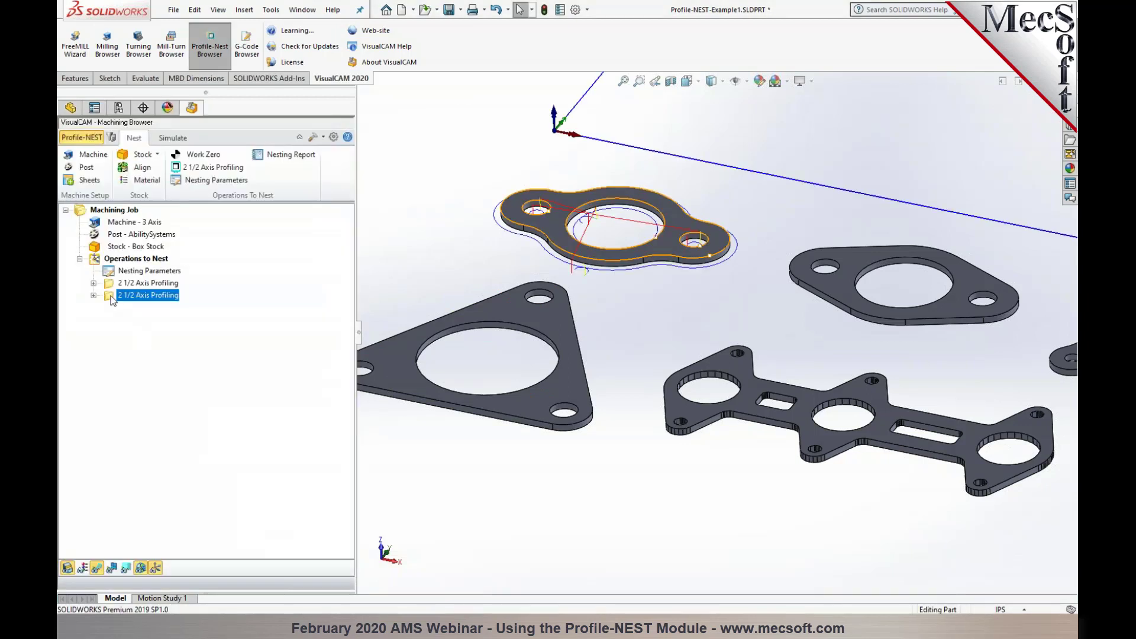
# Paste another 2 1/2 Axis Profiling operation, assign it the diamond-shaped gasket's flat area, and generate it
pyautogui.hotkey('ctrl', 'v')
pyautogui.doubleClick(112, 307)
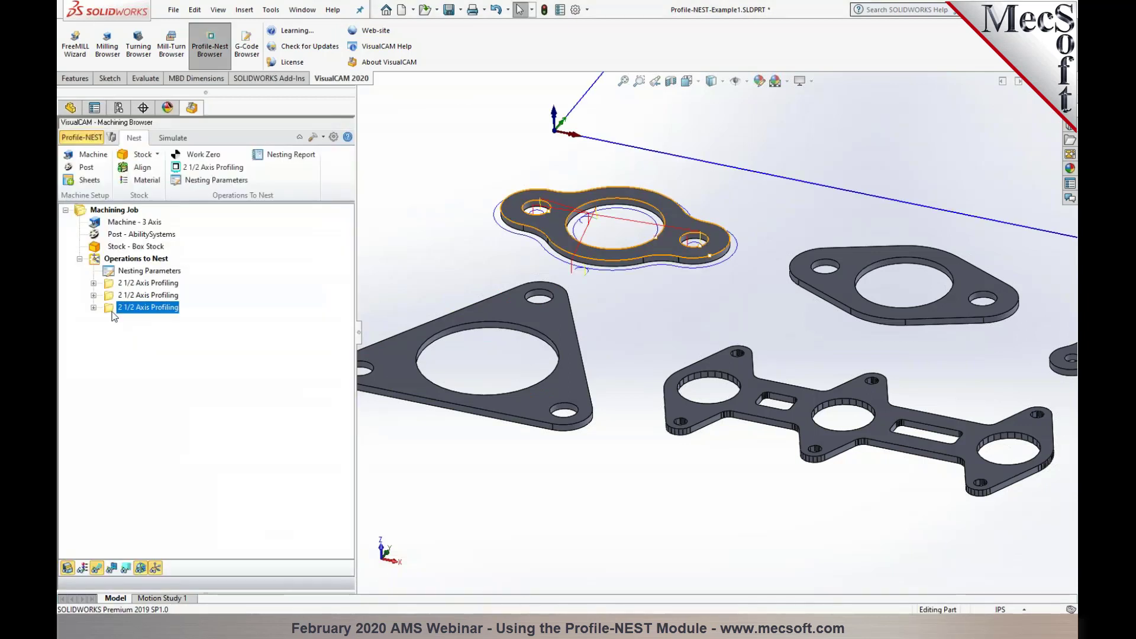
pyautogui.click(127, 438)
pyautogui.click(839, 290)
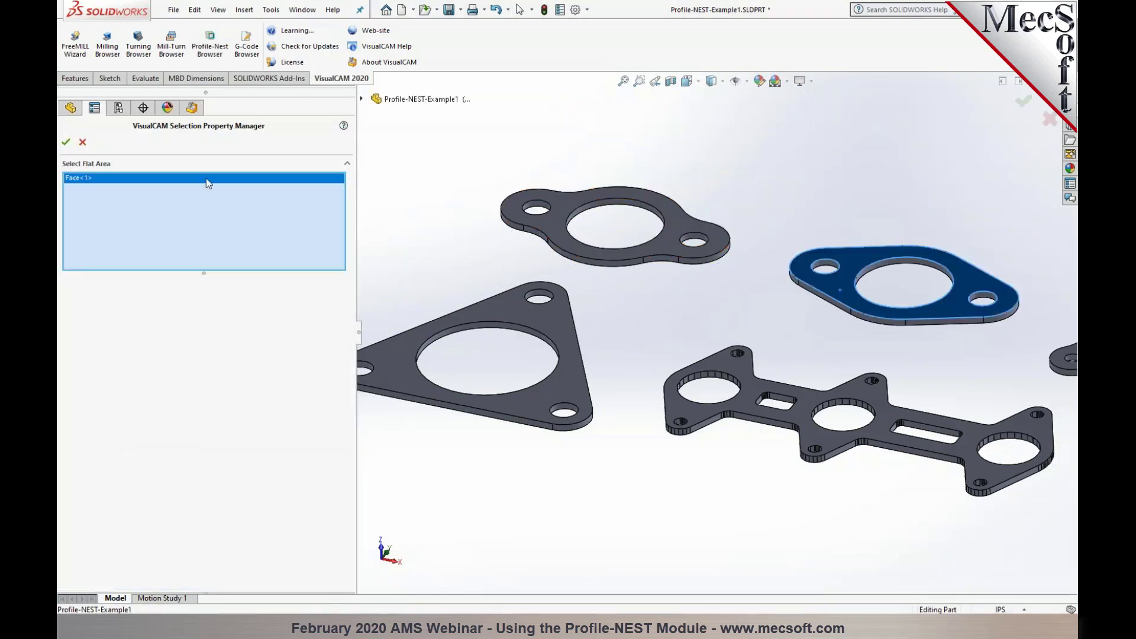
pyautogui.click(66, 142)
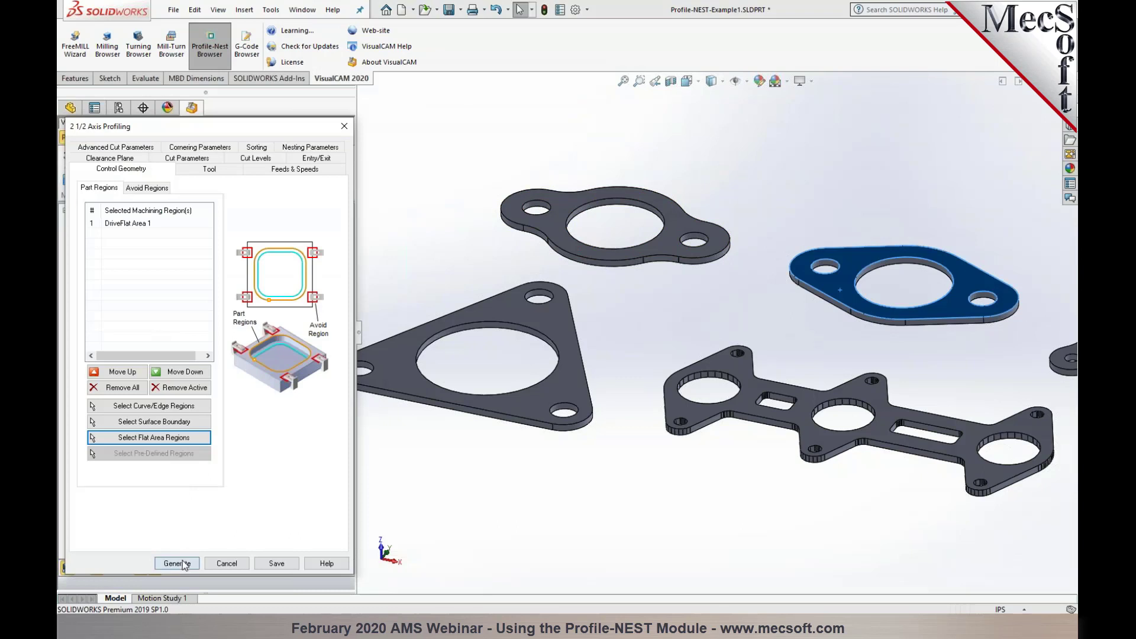
pyautogui.click(183, 563)
# Paste a fourth 2 1/2 Axis Profiling operation, assign it the three-armed gasket's flat area, and generate it
pyautogui.scroll(3, 669, 520)
pyautogui.scroll(-4, 994, 451)
pyautogui.scroll(3, 711, 431)
pyautogui.scroll(-5, 701, 238)
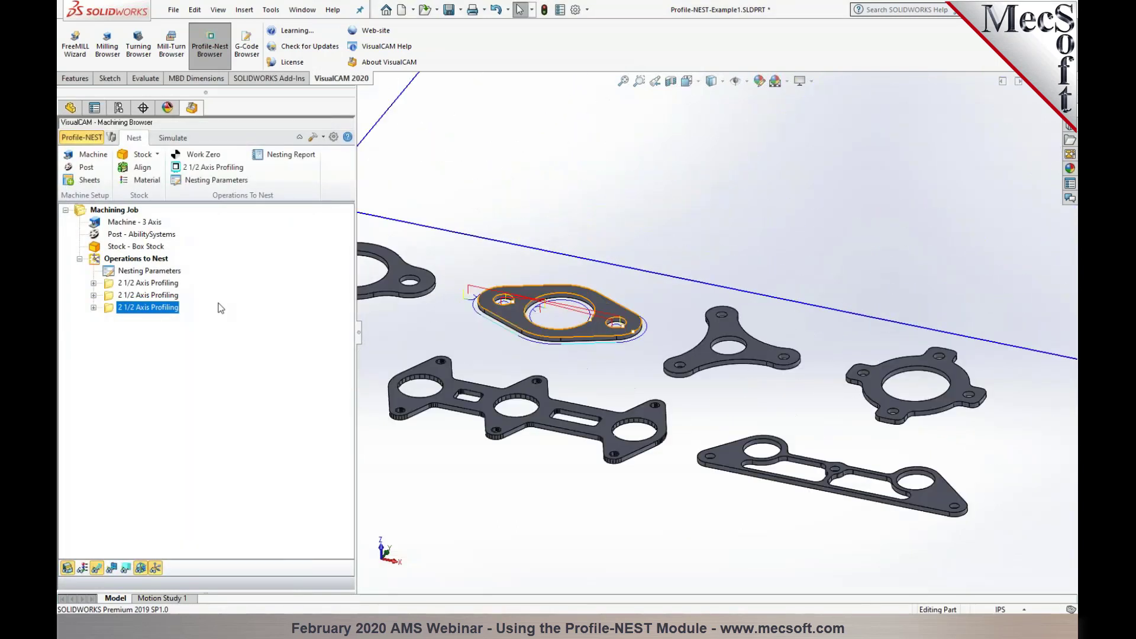
pyautogui.hotkey('ctrl', 'v')
pyautogui.click(114, 320)
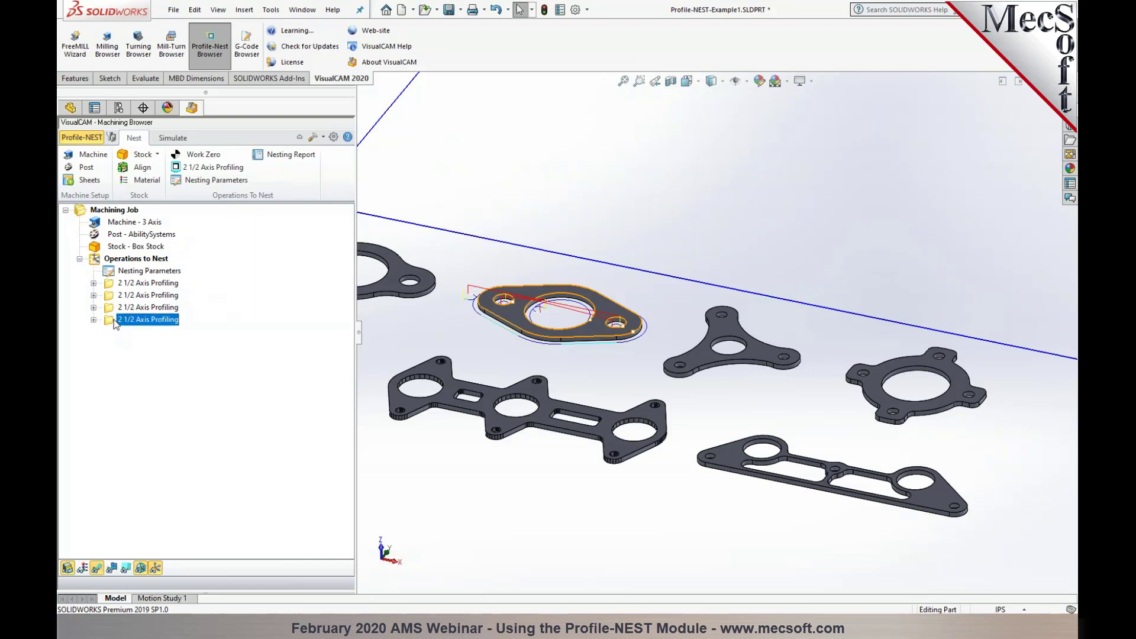
pyautogui.doubleClick(115, 322)
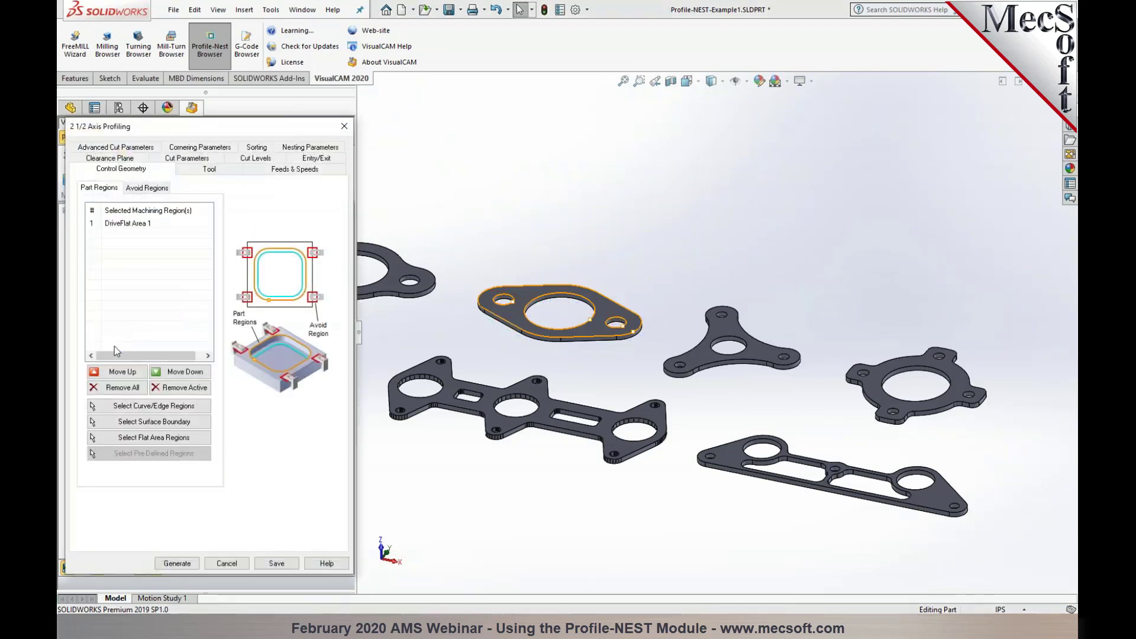
pyautogui.click(176, 437)
pyautogui.click(760, 349)
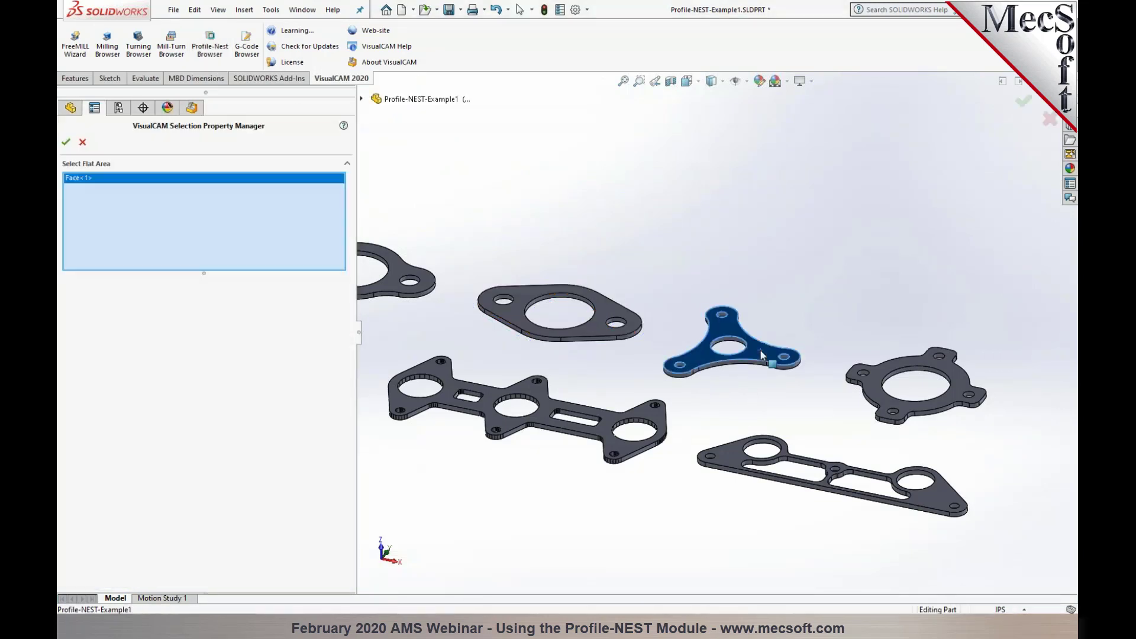
pyautogui.click(65, 142)
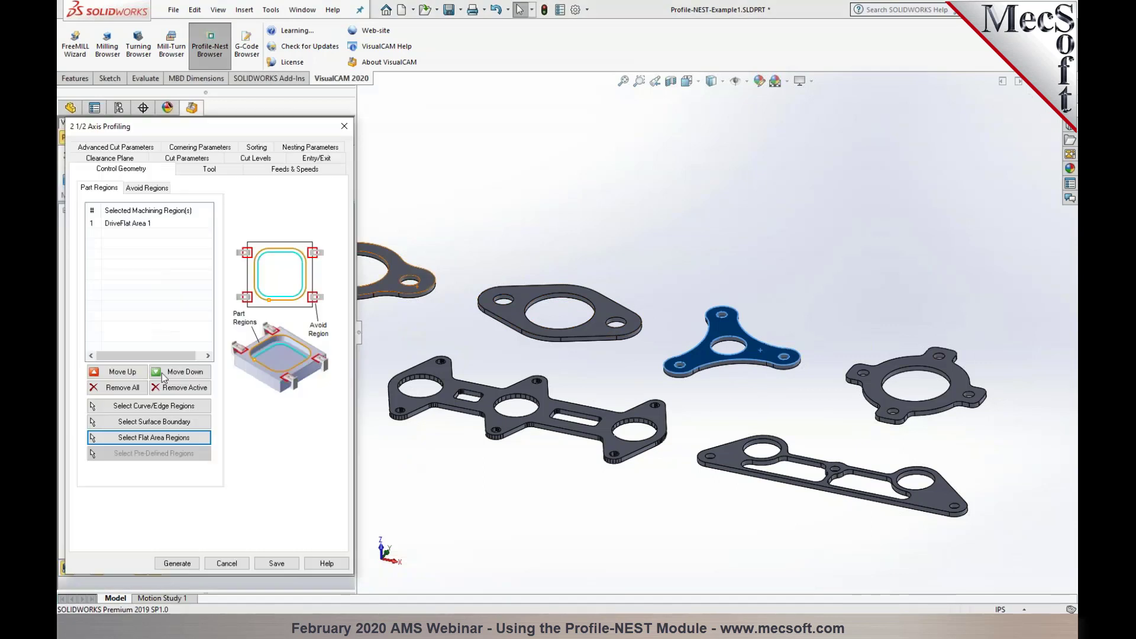
pyautogui.click(176, 563)
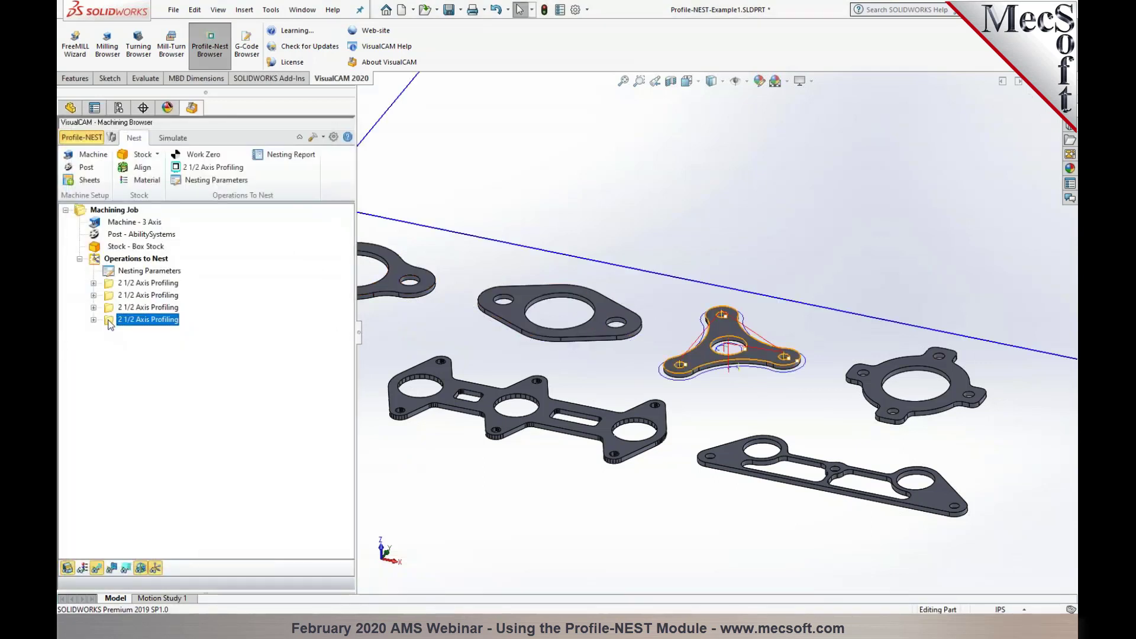
# Duplicate the profiling operation for the long gasket with three large holes, using its flat area as control geometry, and generate it
pyautogui.doubleClick(142, 320)
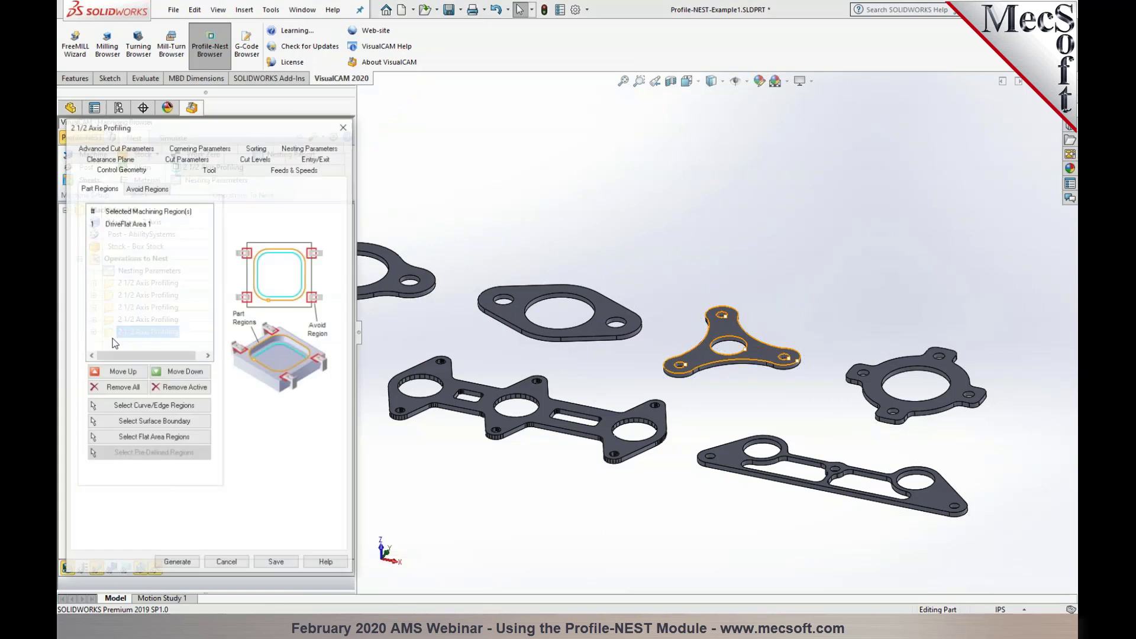
pyautogui.click(122, 387)
pyautogui.click(145, 437)
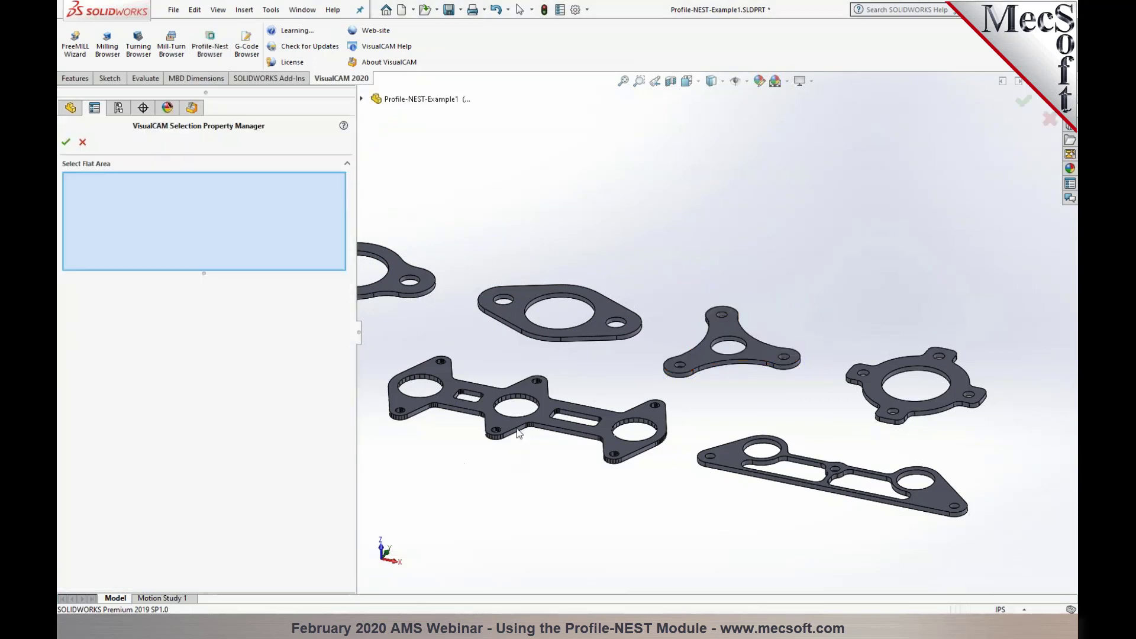
pyautogui.scroll(-3, 496, 394)
pyautogui.click(527, 388)
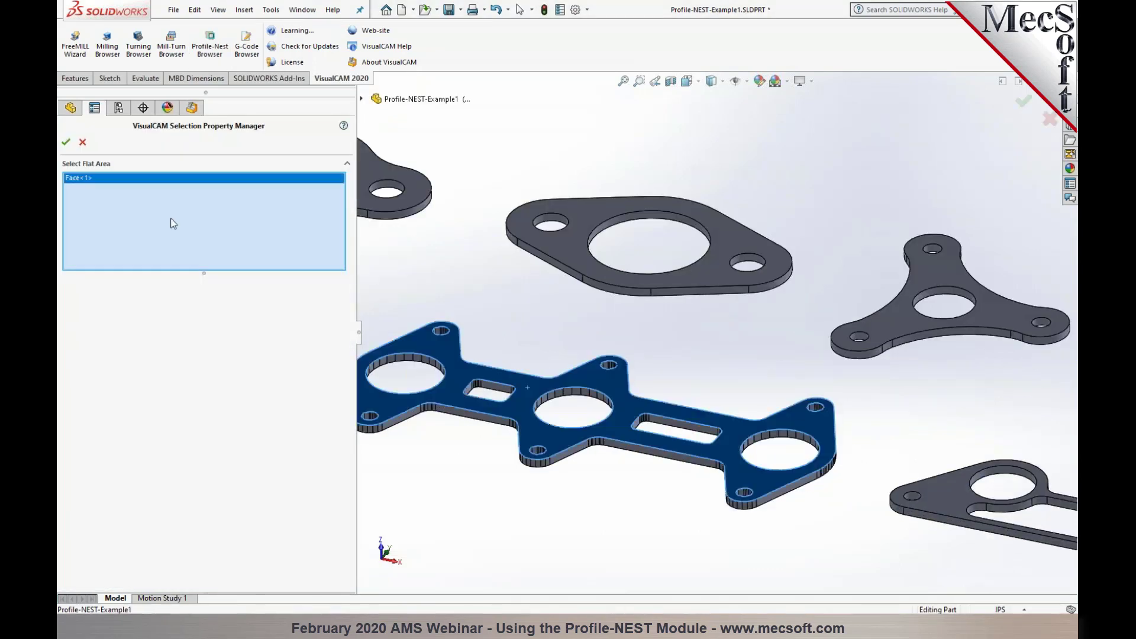
pyautogui.click(65, 142)
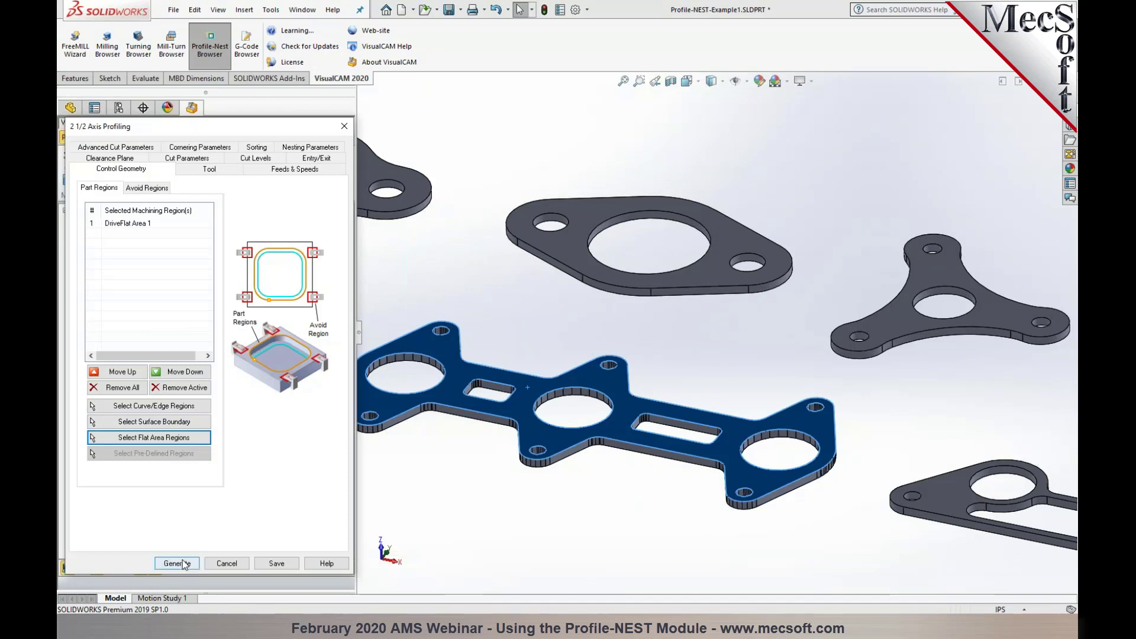
pyautogui.click(177, 562)
# Paste a sixth profiling operation, replace its region with the flat area of the long triangular-ended gasket with two large holes, and generate it
pyautogui.scroll(-3, 968, 442)
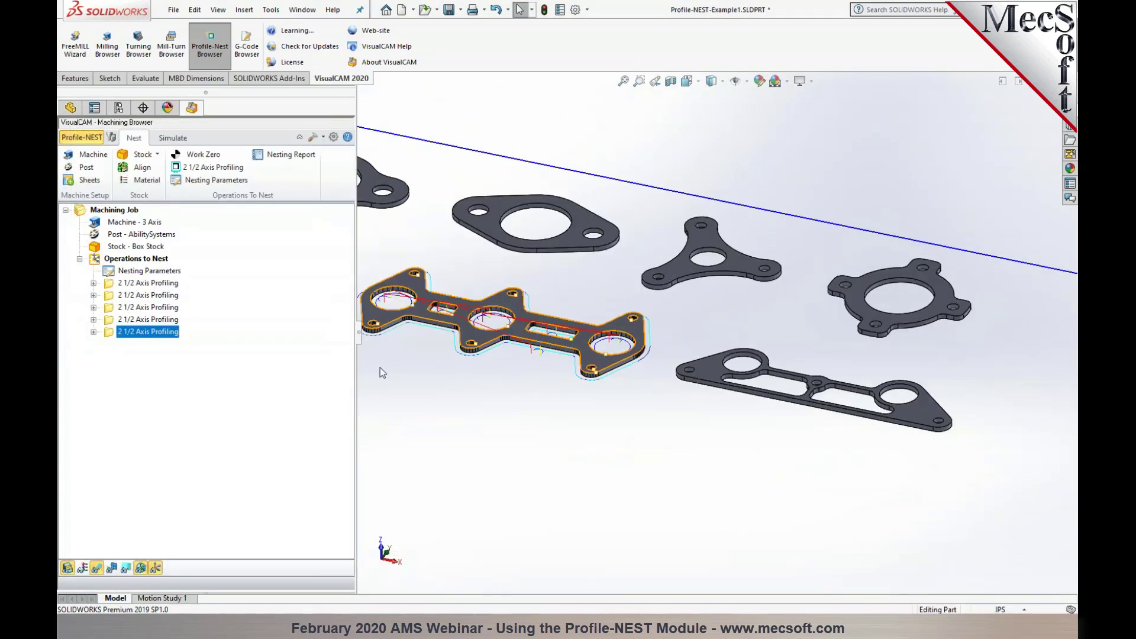
pyautogui.hotkey('ctrl', 'v')
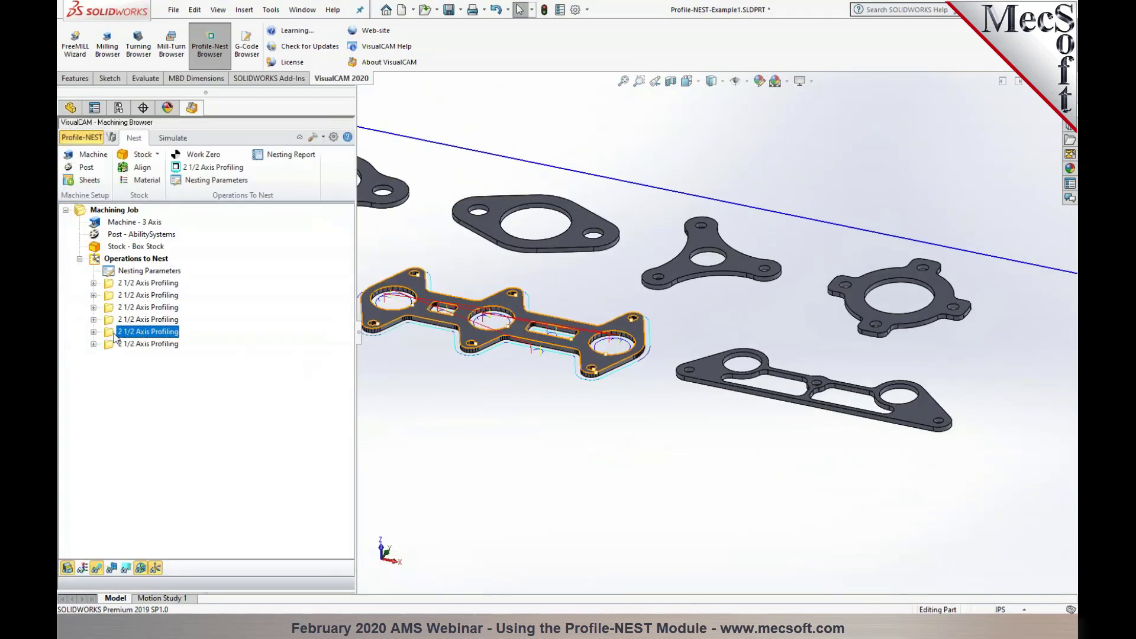
pyautogui.click(115, 345)
pyautogui.doubleClick(121, 346)
pyautogui.click(121, 385)
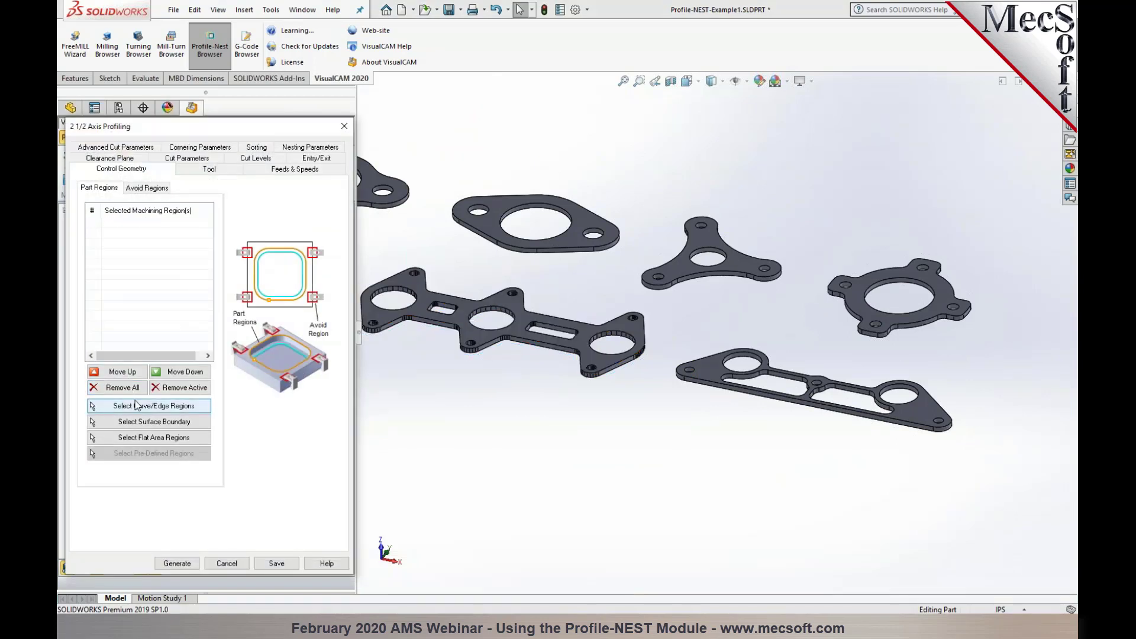
pyautogui.click(156, 433)
pyautogui.scroll(-3, 739, 402)
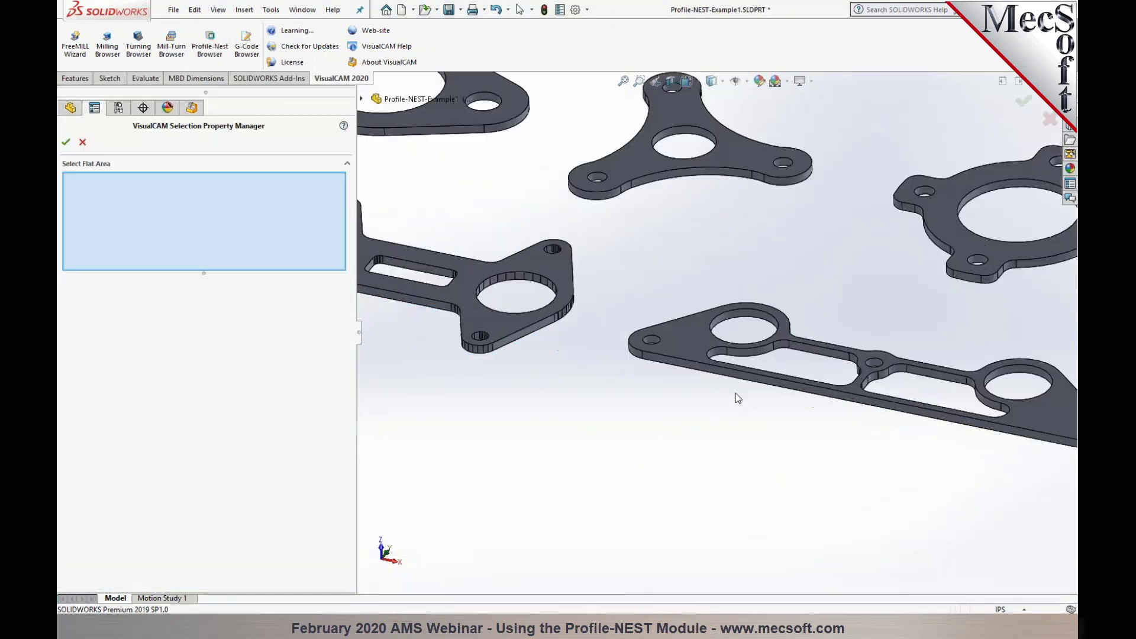
pyautogui.click(701, 347)
pyautogui.click(64, 142)
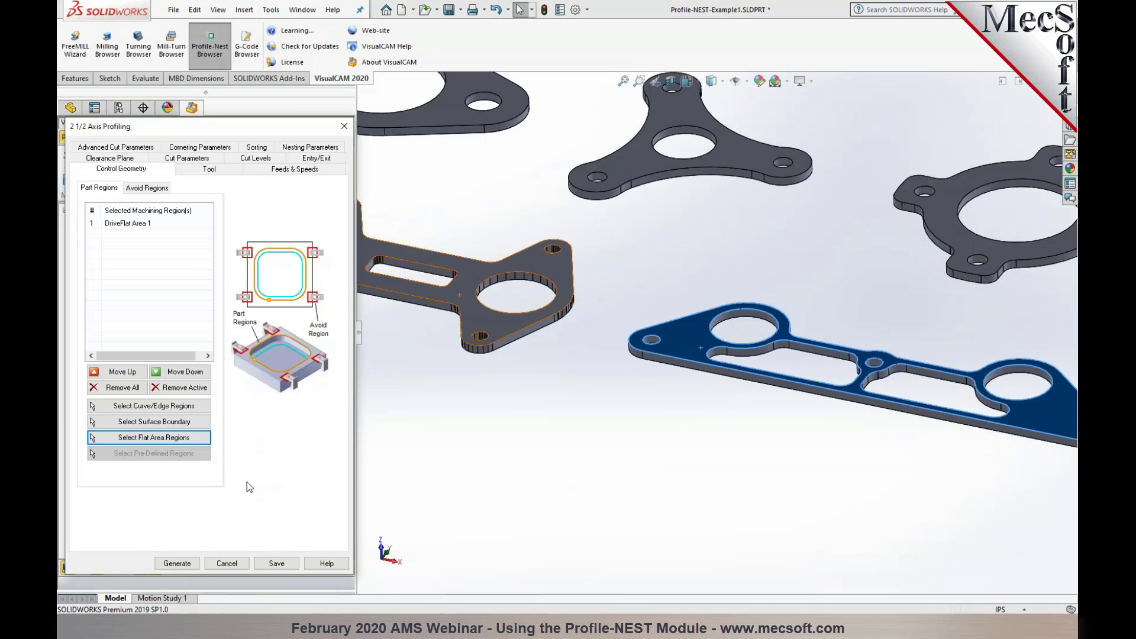
pyautogui.click(176, 563)
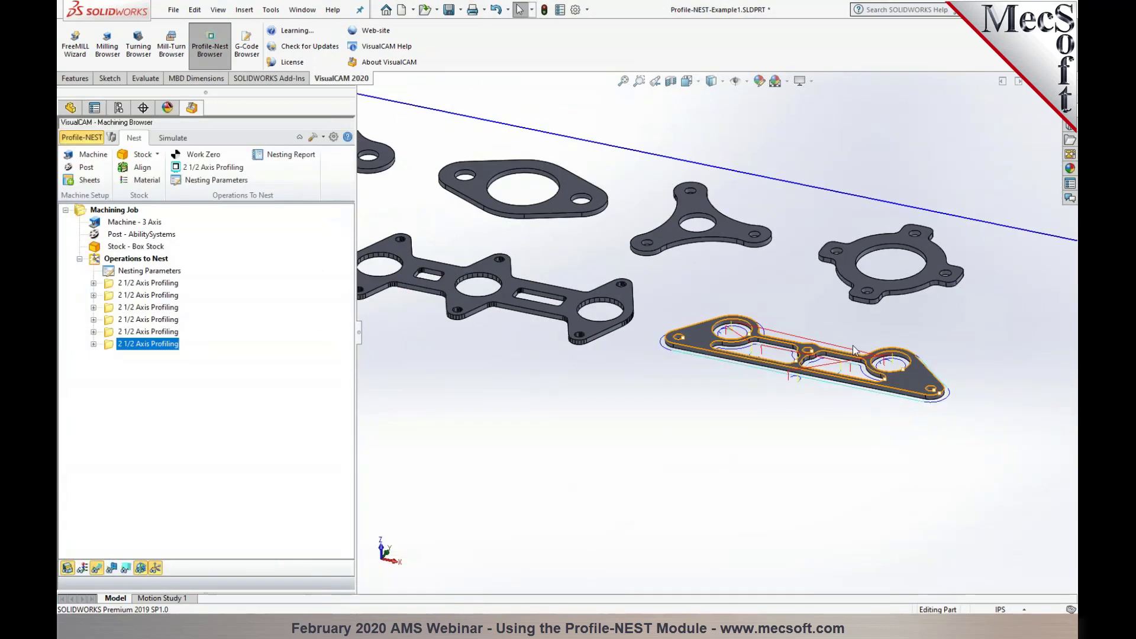
# Duplicate the profiling operation for the round four-lobed gasket, replacing the region with its flat area, and generate the toolpath
pyautogui.doubleClick(130, 344)
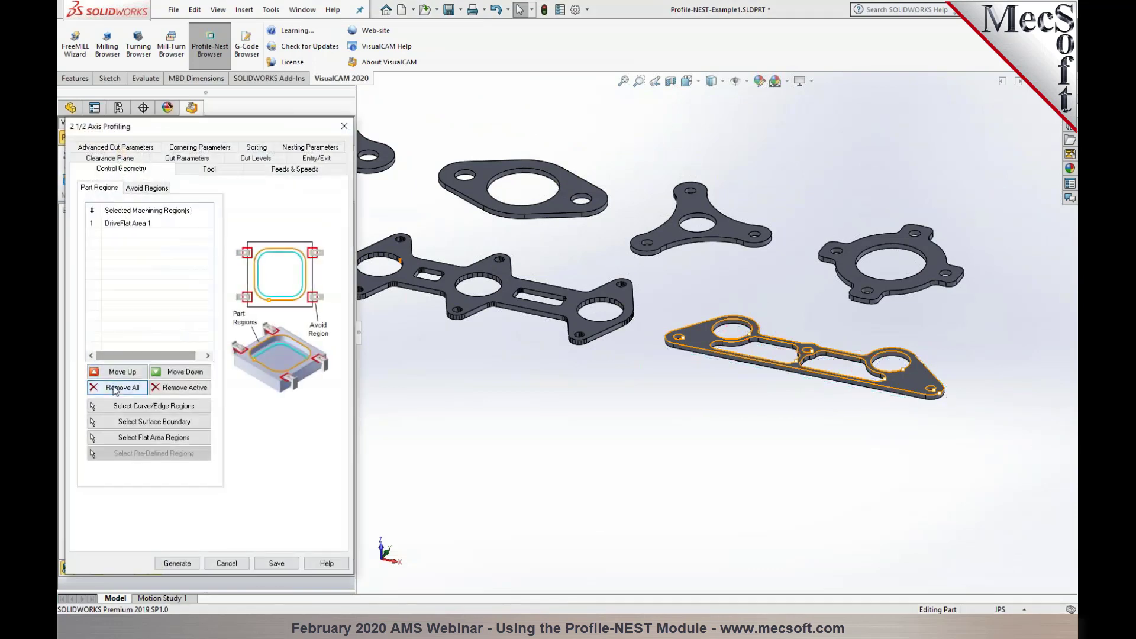
pyautogui.click(114, 387)
pyautogui.click(154, 437)
pyautogui.scroll(-3, 921, 253)
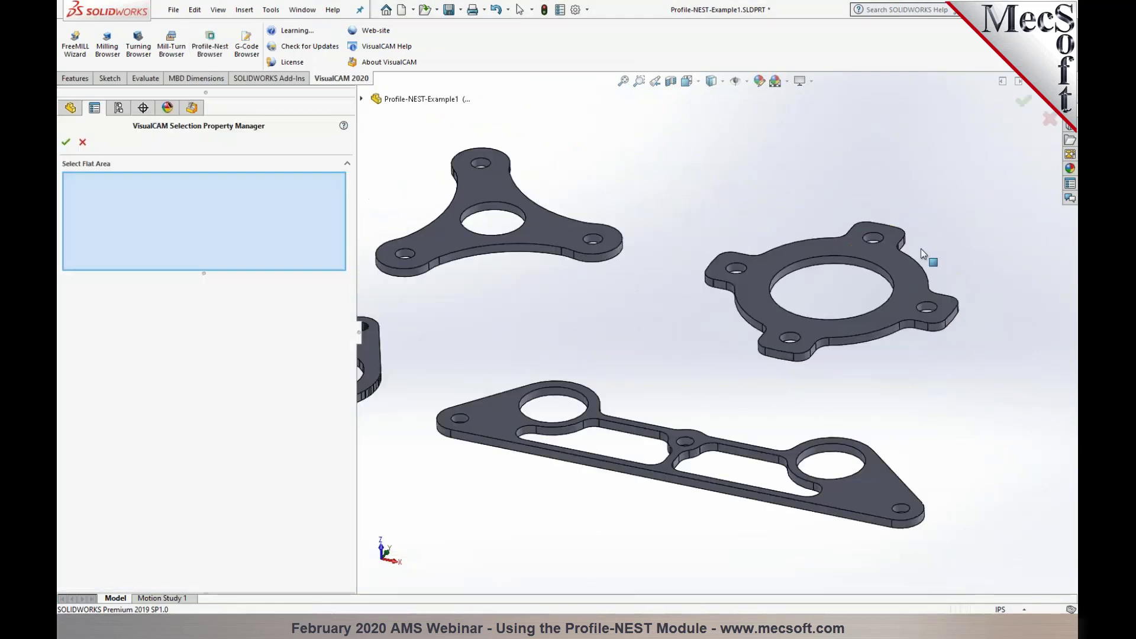
pyautogui.click(908, 265)
pyautogui.click(66, 142)
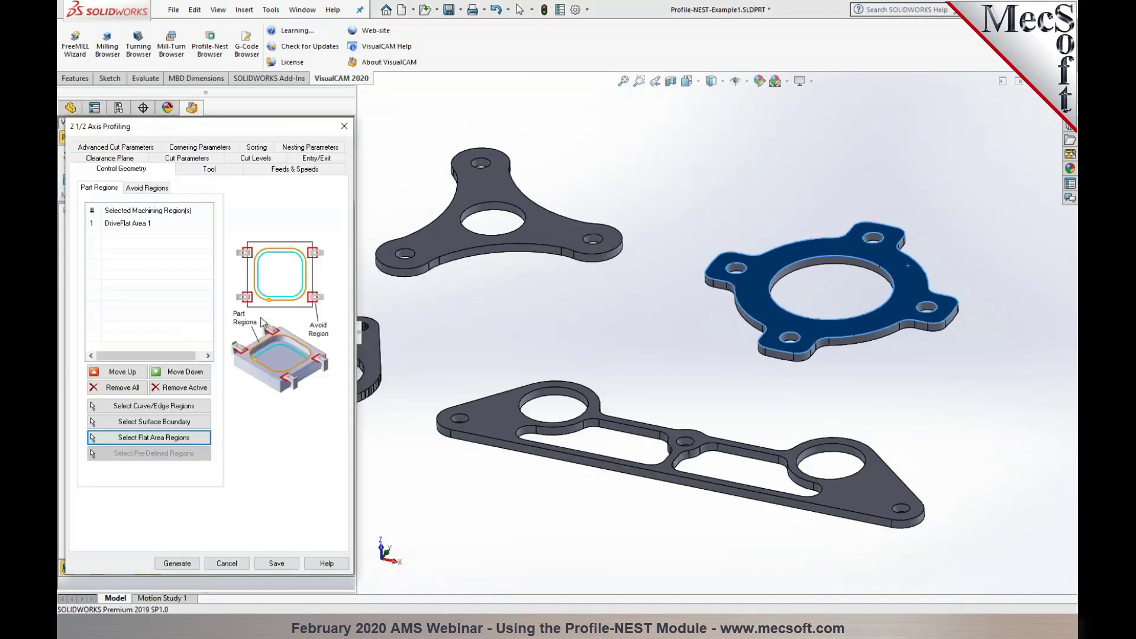
pyautogui.click(177, 563)
# Open the nesting parameters, try the Along Y layout for nested sheets, and set the layout back to Stack
pyautogui.scroll(5, 744, 505)
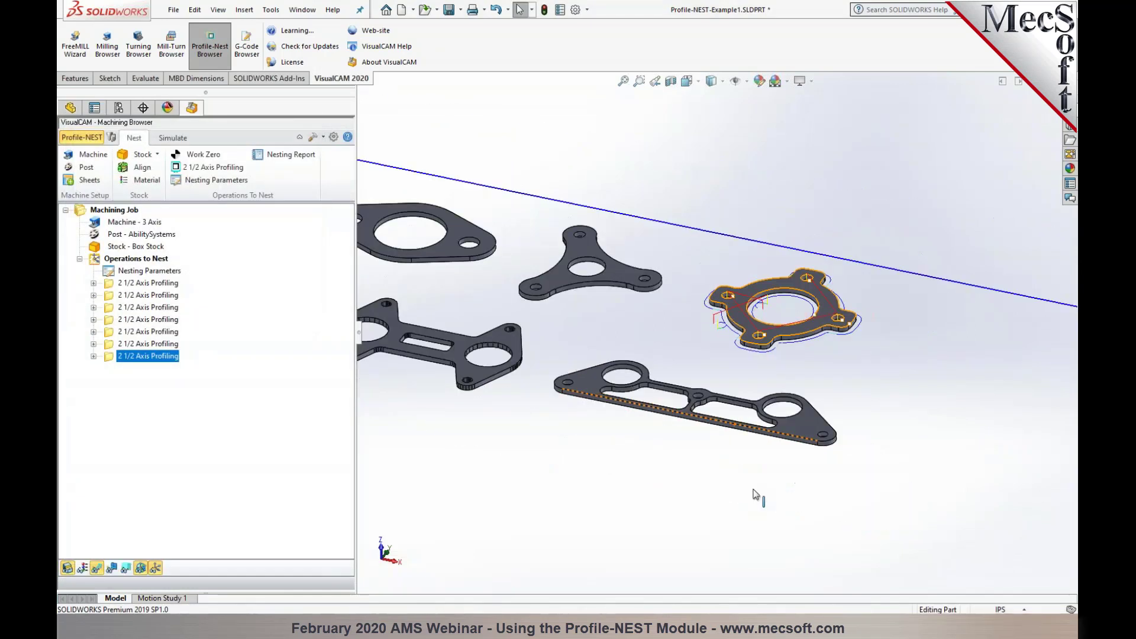
pyautogui.scroll(1, 747, 434)
pyautogui.scroll(-2, 694, 221)
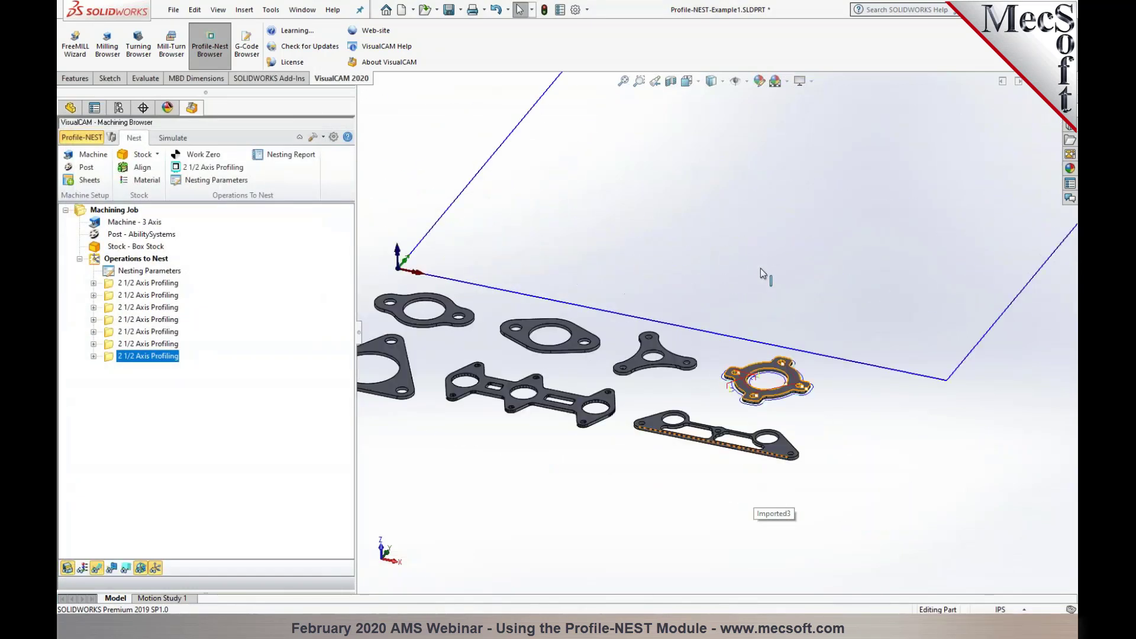
pyautogui.scroll(2, 751, 261)
pyautogui.click(223, 181)
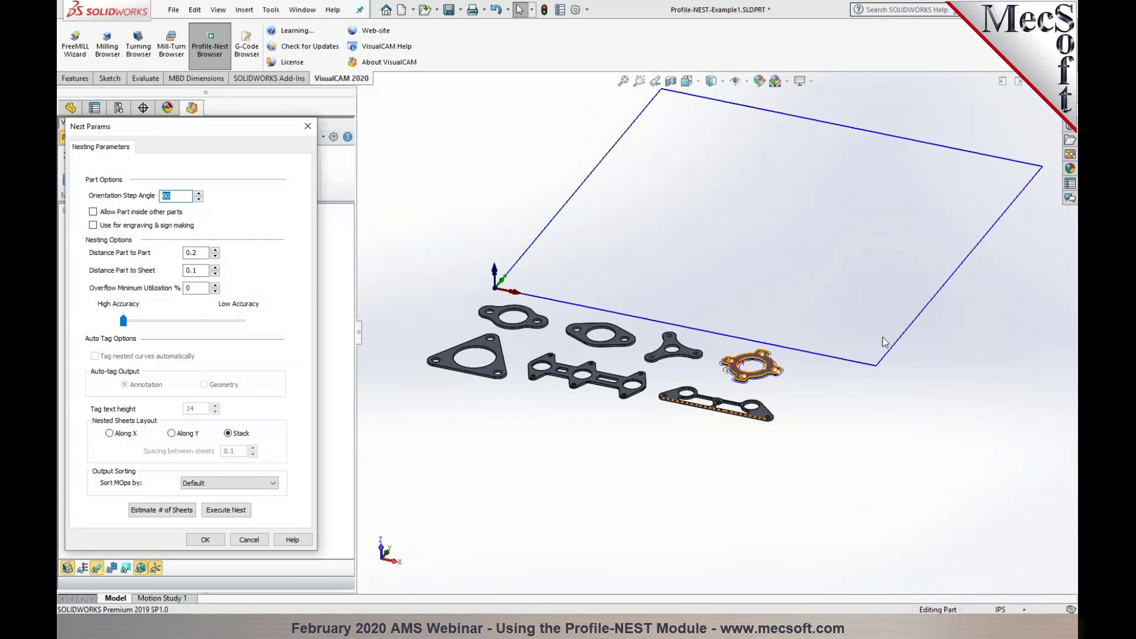
pyautogui.scroll(-3, 719, 370)
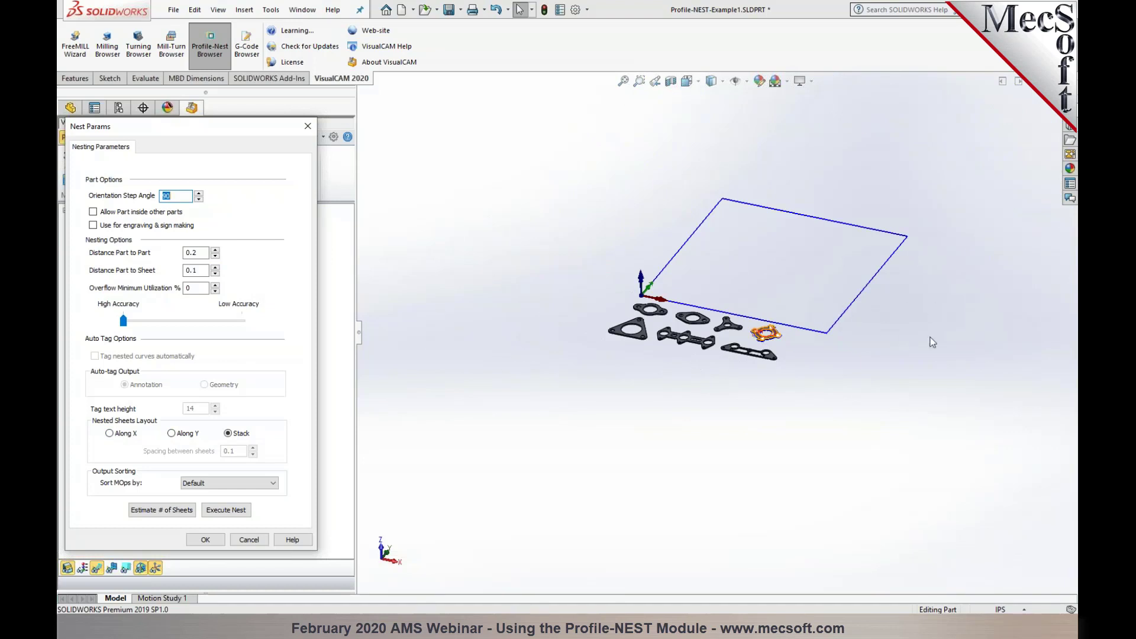
pyautogui.click(126, 435)
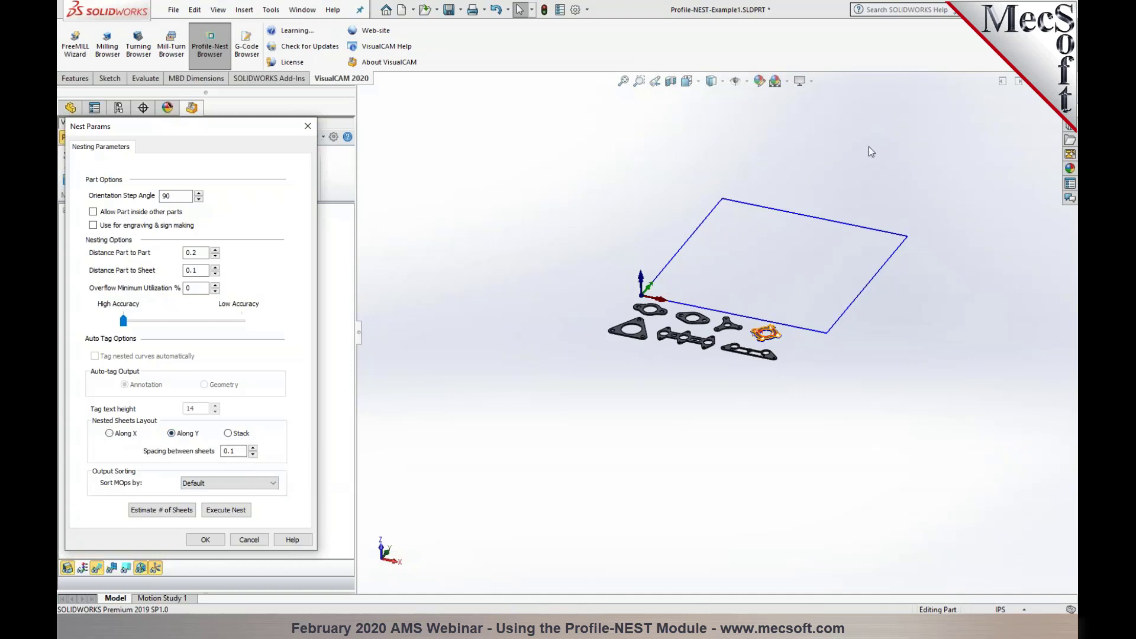
pyautogui.click(241, 432)
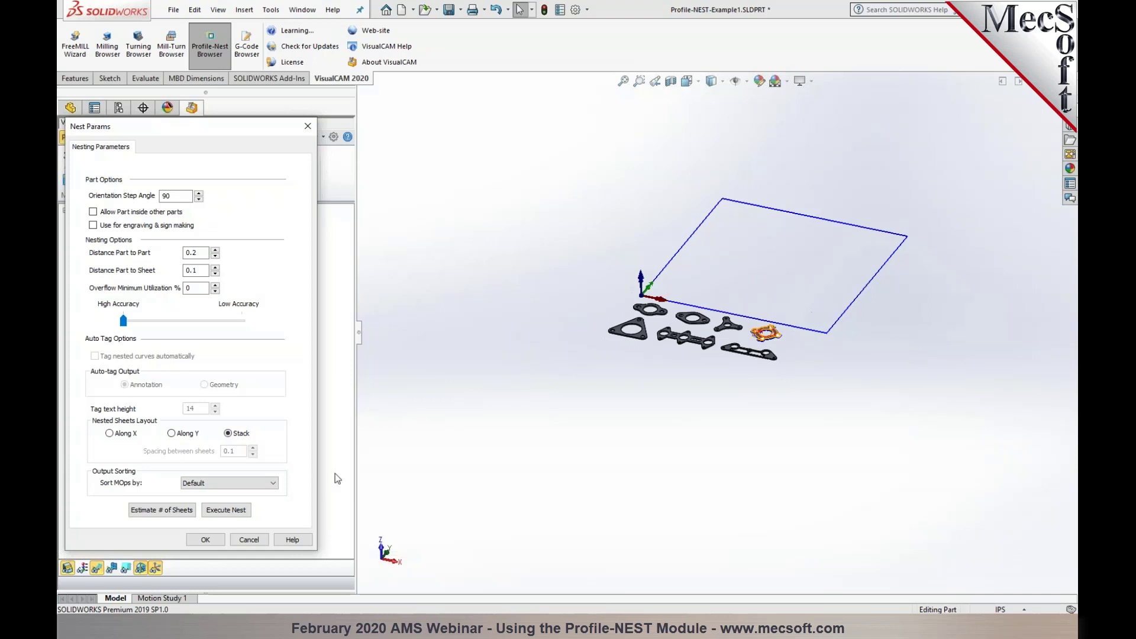
# Estimate the number of sheets required, update the sheet count from the estimate, and execute the nest
pyautogui.click(179, 508)
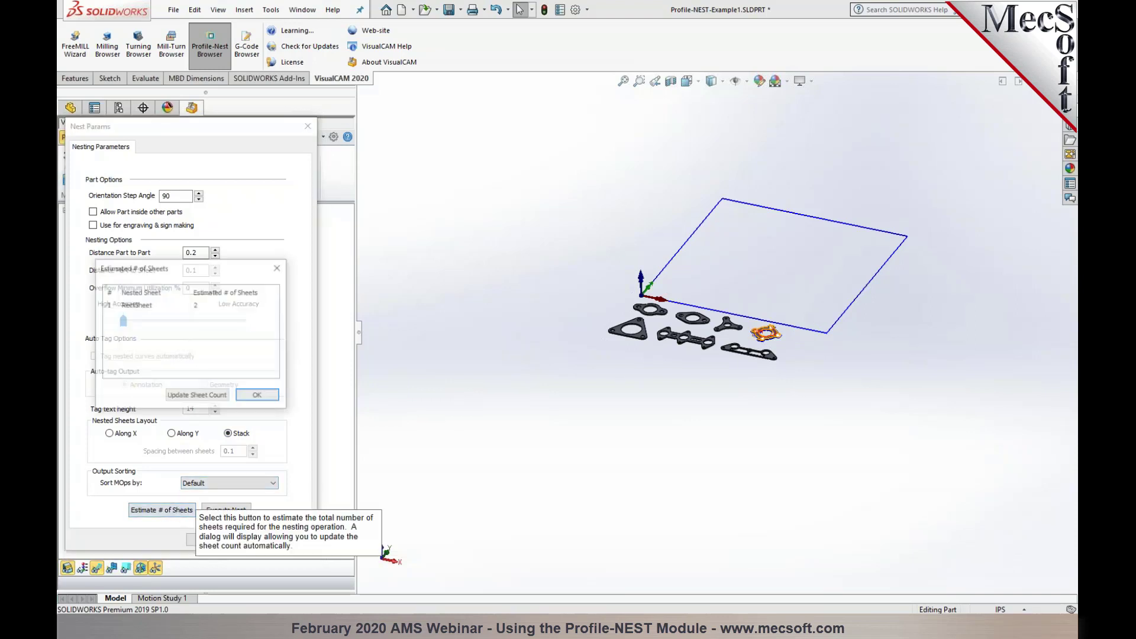
pyautogui.click(196, 395)
pyautogui.click(615, 358)
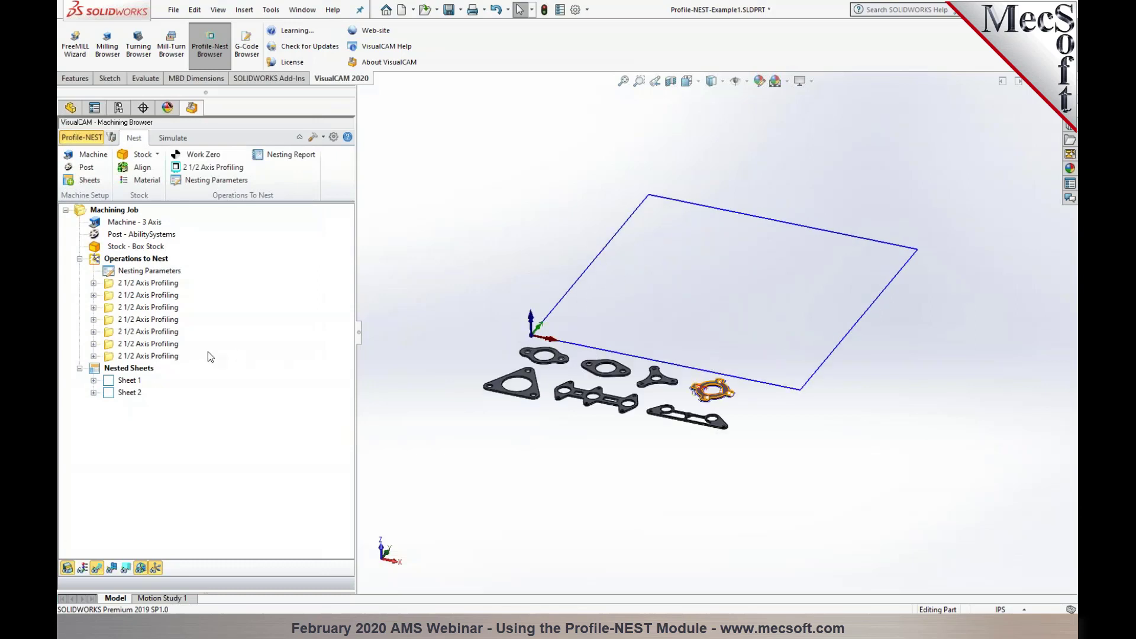
# Examine the nested gasket toolpaths on Sheet 1 and Sheet 2, returning to Sheet 1
pyautogui.click(113, 379)
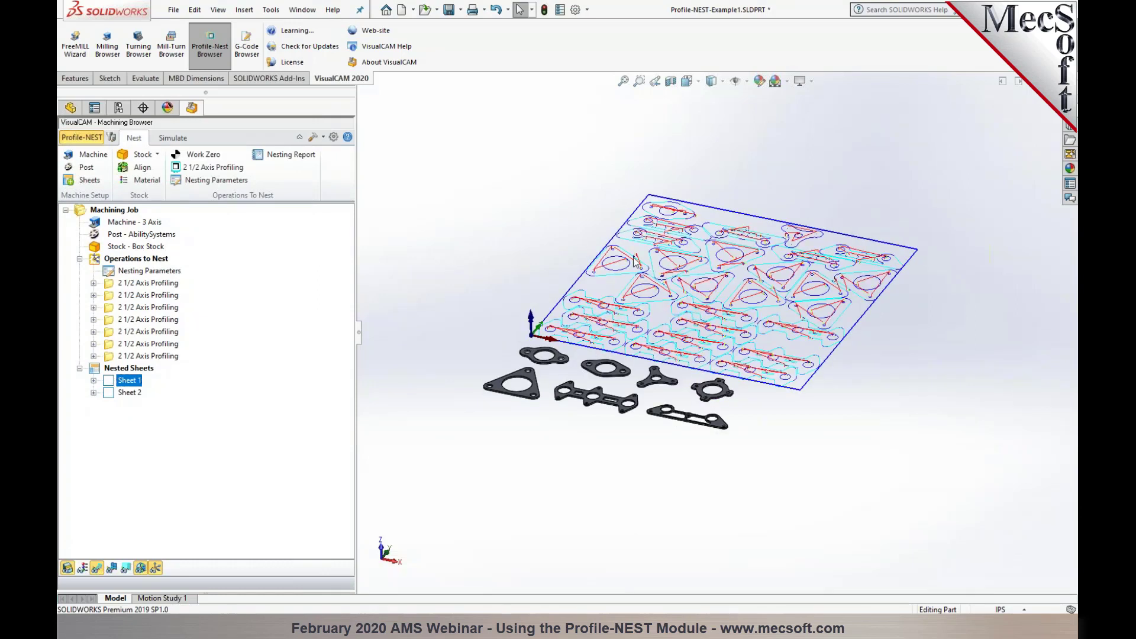
pyautogui.moveTo(519, 254); pyautogui.dragTo(518, 287, button='middle')
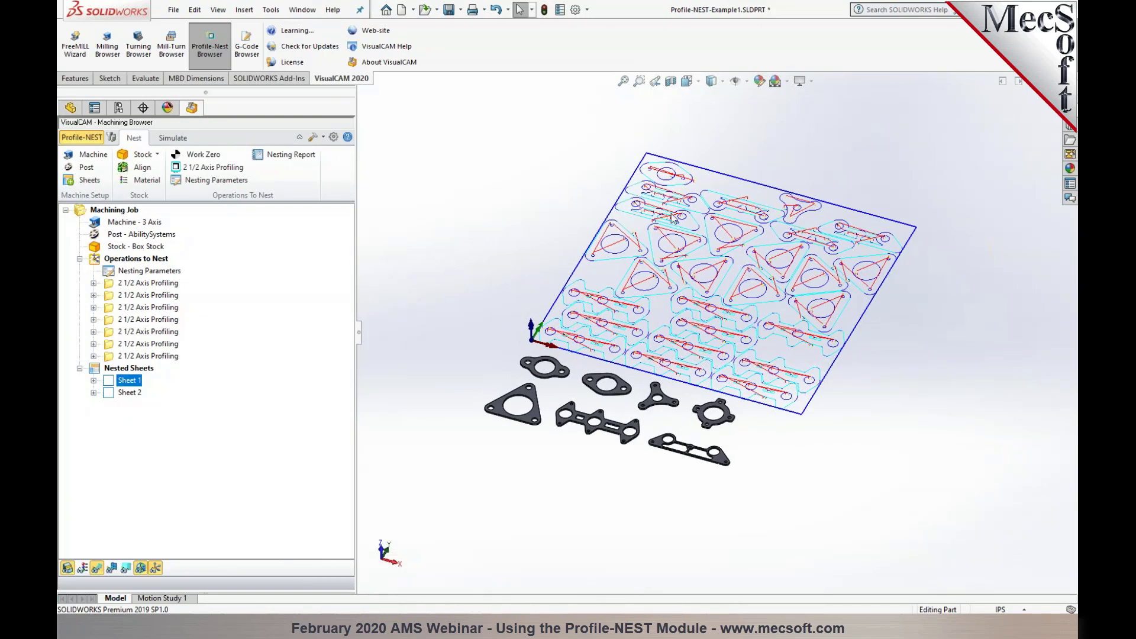
pyautogui.scroll(-1, 716, 199)
pyautogui.scroll(-1, 715, 198)
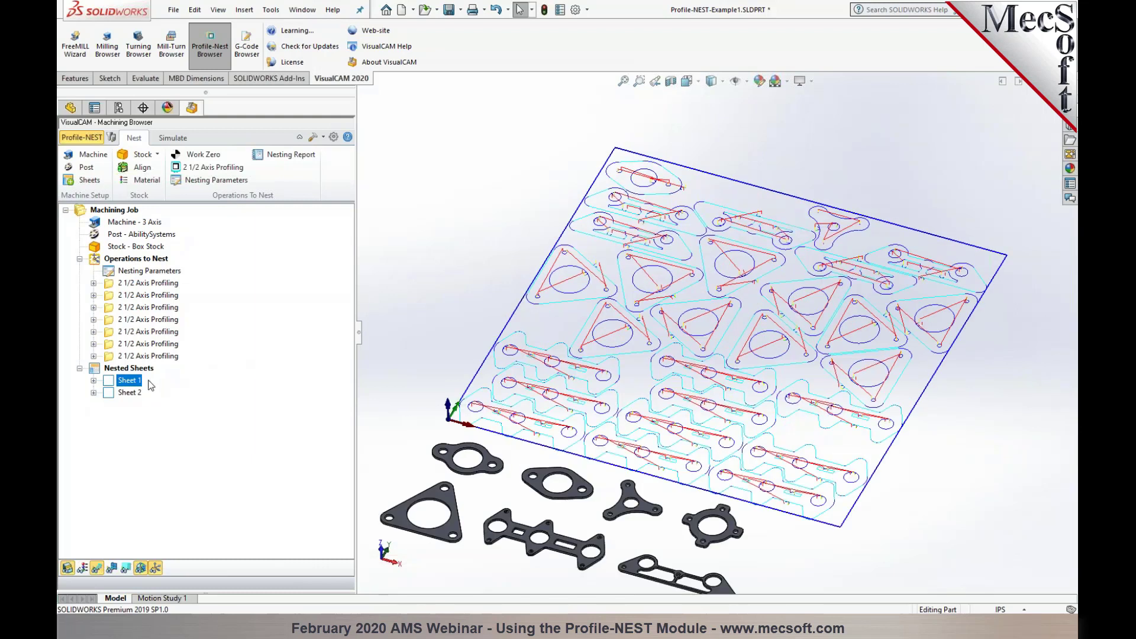
pyautogui.click(130, 392)
pyautogui.click(128, 380)
# Review the nesting report across all its columns for each sheet's utilization and part quantities, and close it
pyautogui.click(290, 154)
pyautogui.moveTo(572, 343); pyautogui.dragTo(610, 344)
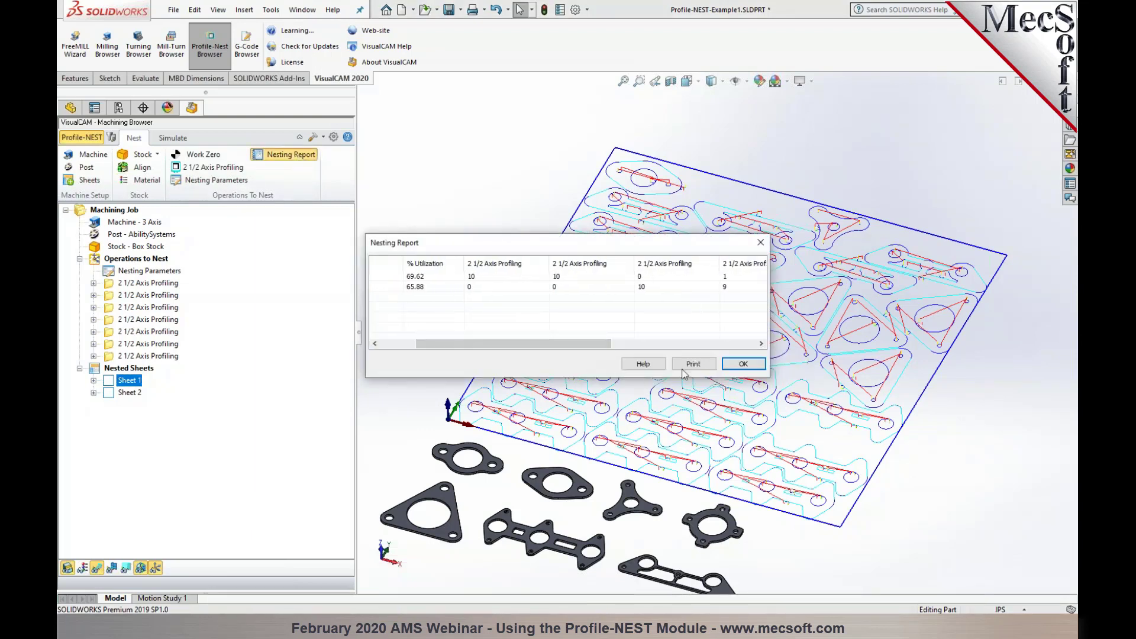
pyautogui.click(740, 343)
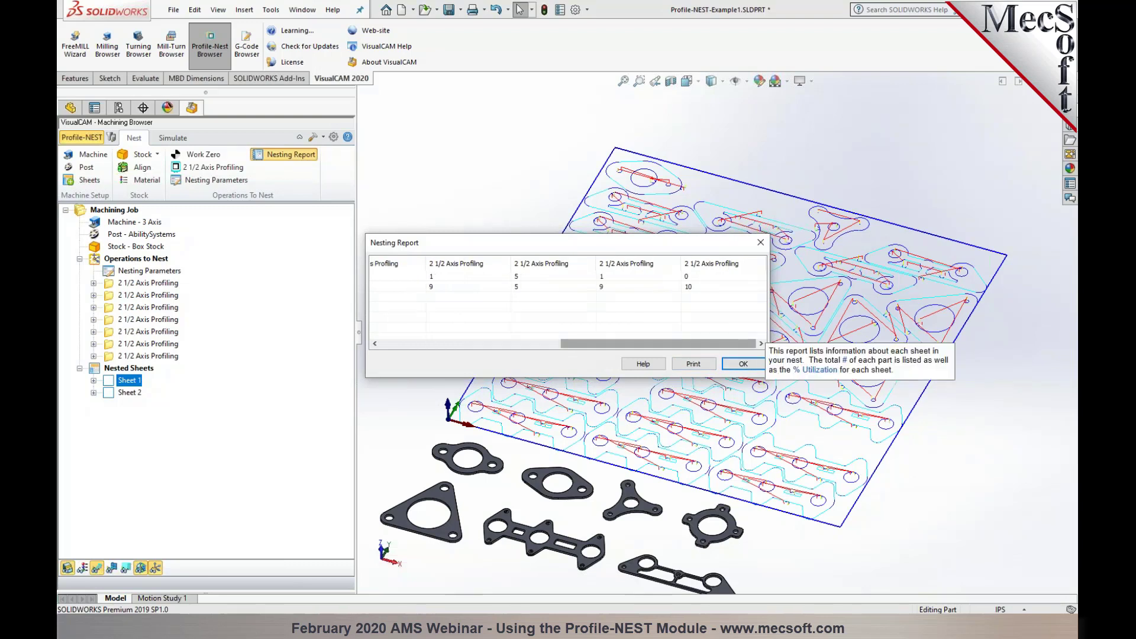
pyautogui.click(743, 364)
pyautogui.rightClick(132, 383)
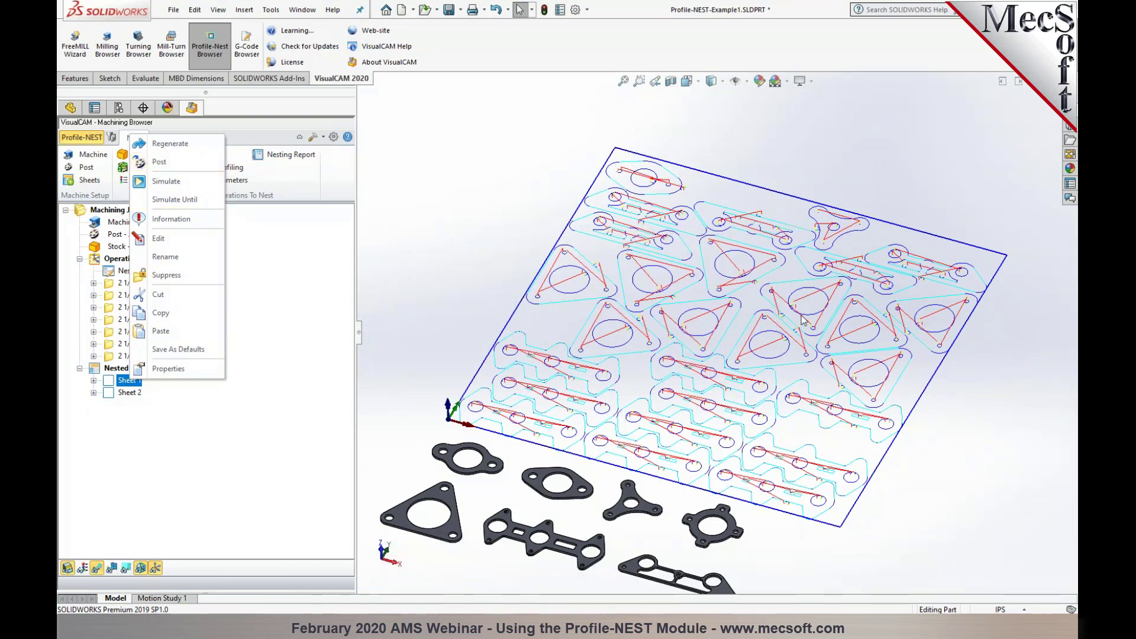
pyautogui.press('Escape')
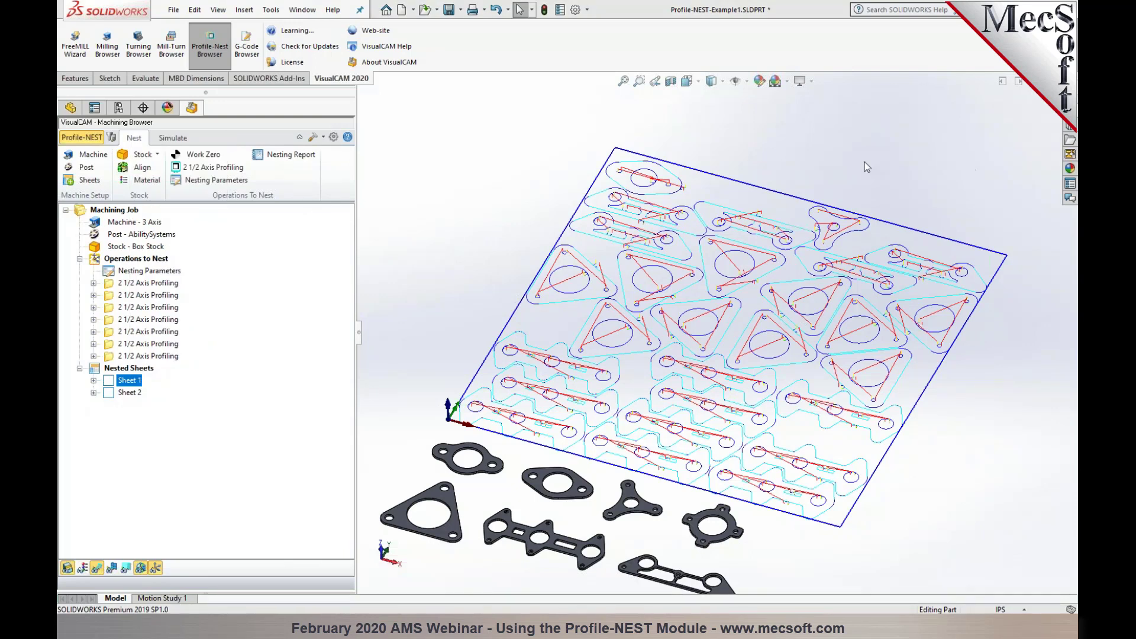
pyautogui.press('f')
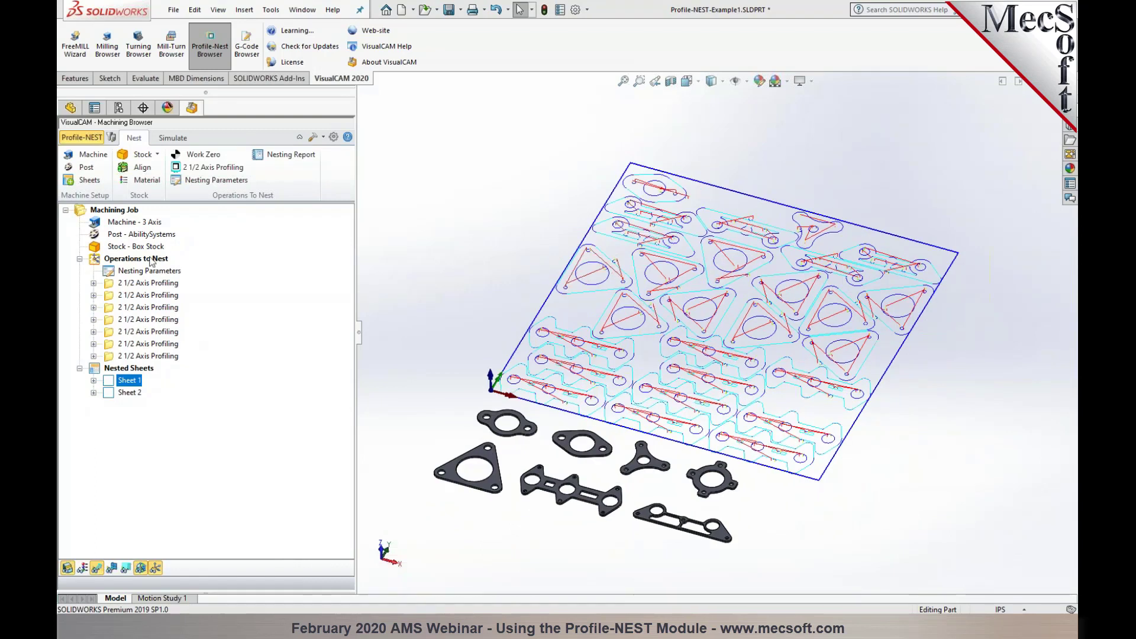
# Check the available output sorting methods for machining operations in the nesting parameters, and cancel
pyautogui.click(218, 181)
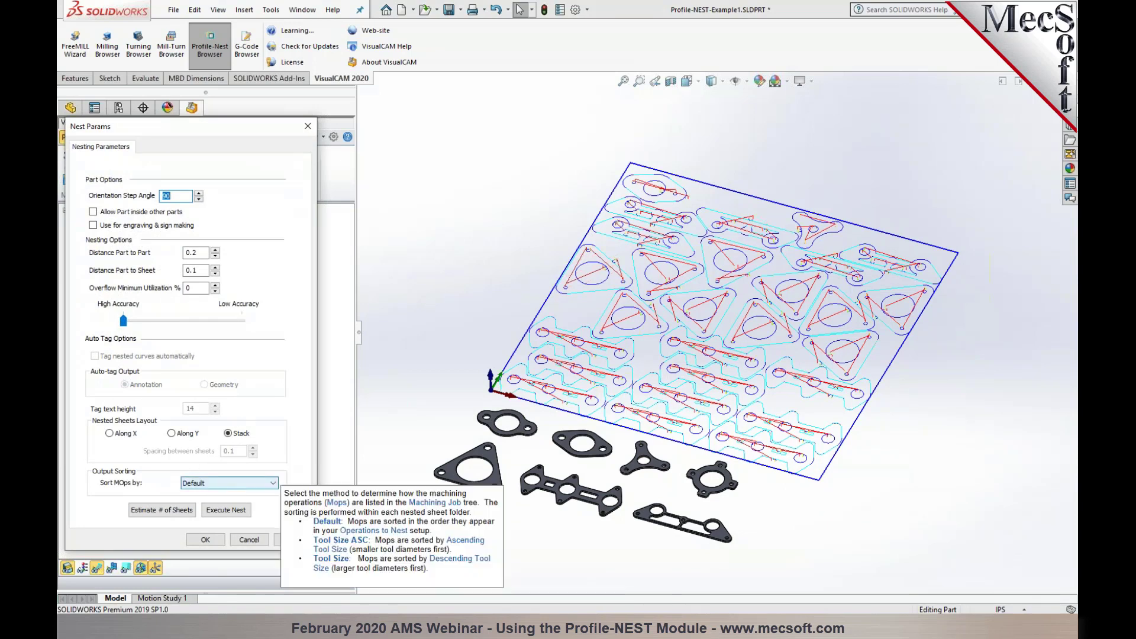
pyautogui.click(255, 487)
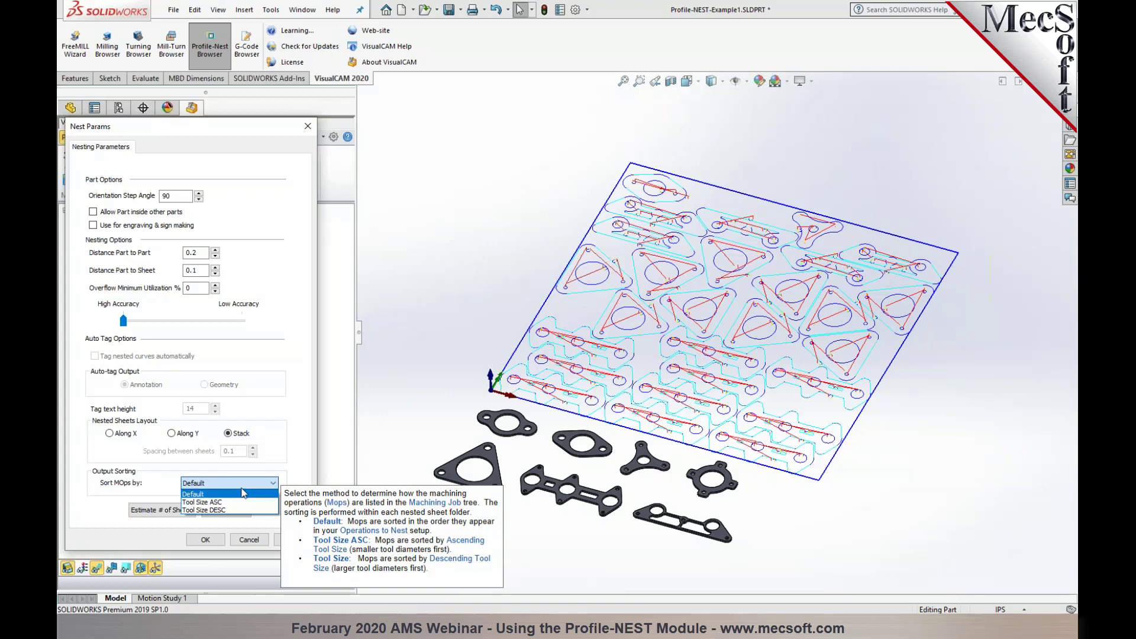
pyautogui.click(297, 457)
pyautogui.click(248, 539)
# Create a new flat end mill named FlatMill2 with a tool diameter of 0.25 and a shank diameter of 0.25
pyautogui.scroll(-4, 534, 508)
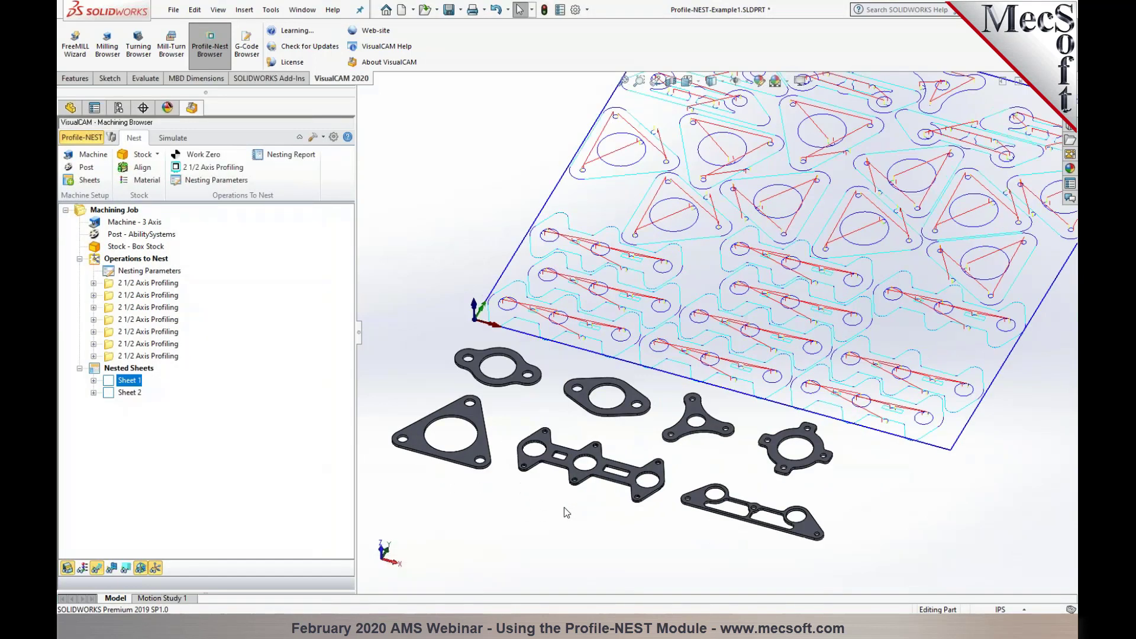
pyautogui.click(112, 138)
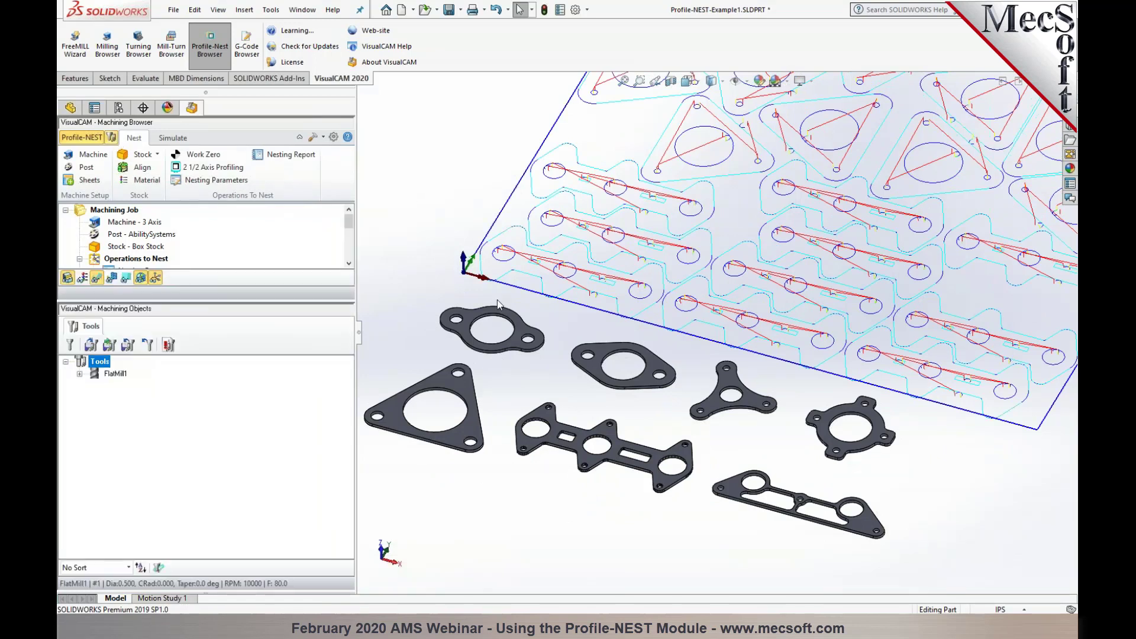
pyautogui.click(71, 346)
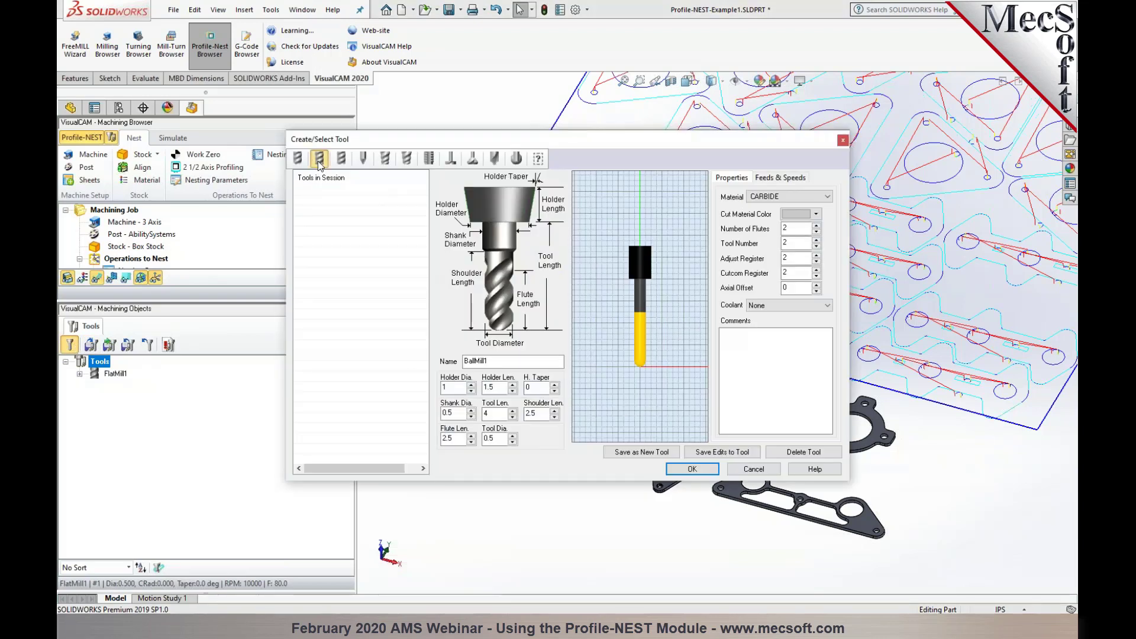
pyautogui.doubleClick(494, 438)
pyautogui.write('0.25')
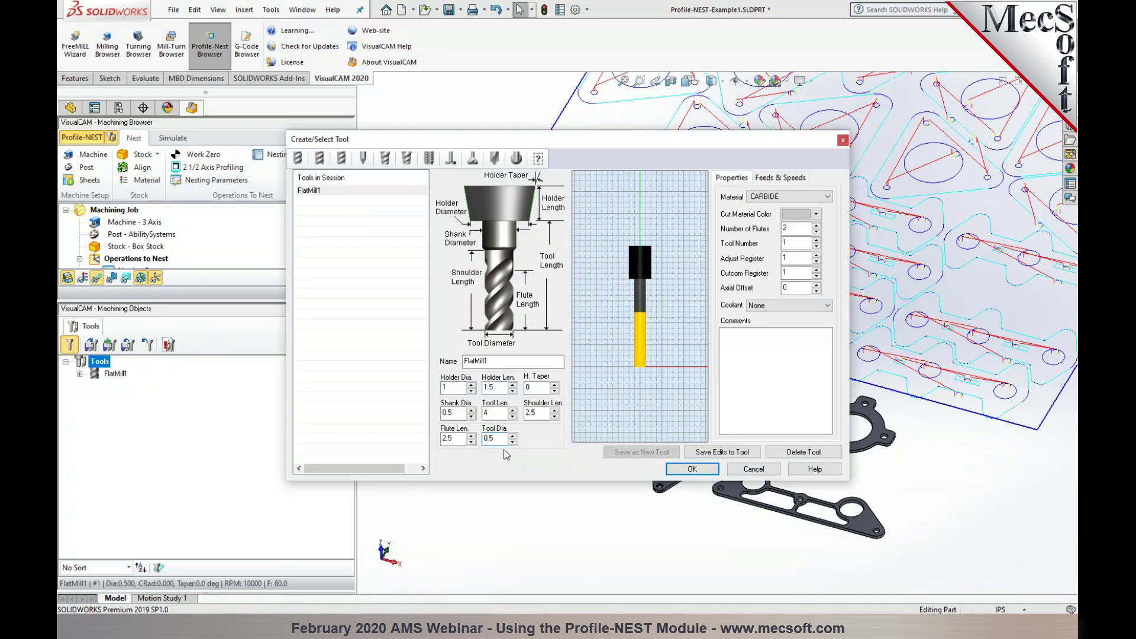
pyautogui.click(718, 452)
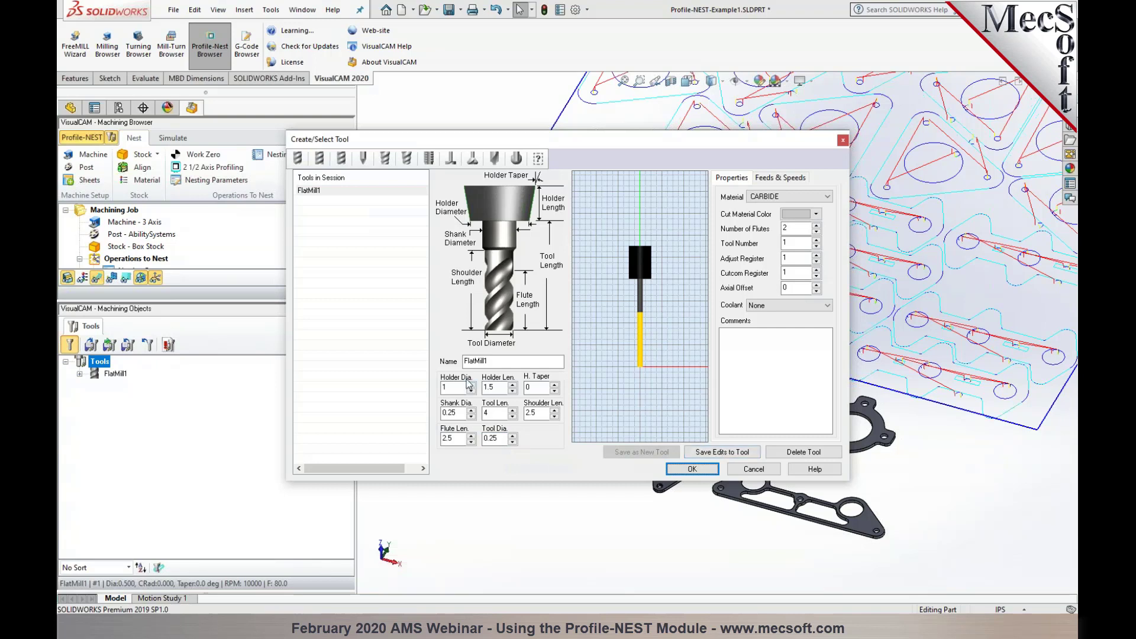
pyautogui.click(502, 361)
pyautogui.press('BackSpace')
pyautogui.write('2')
pyautogui.click(645, 451)
pyautogui.click(631, 371)
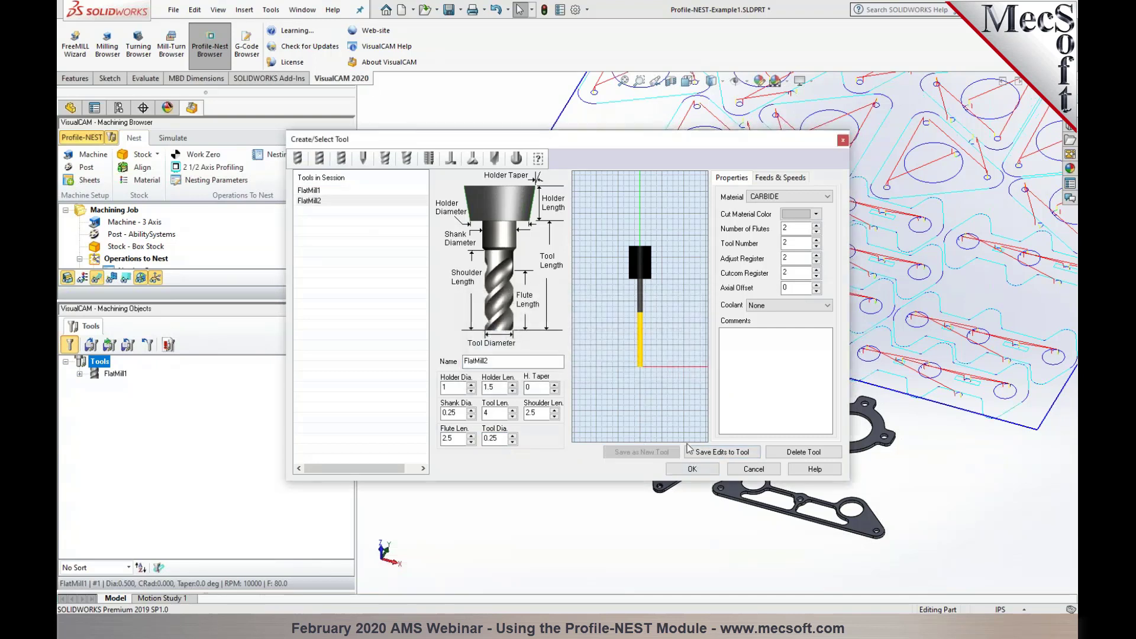
pyautogui.click(692, 469)
# Assign FlatMill2 to the profiling operation of the long triangular-ended gasket with two large holes, and regenerate the operation
pyautogui.moveTo(278, 301); pyautogui.dragTo(277, 412)
pyautogui.click(166, 344)
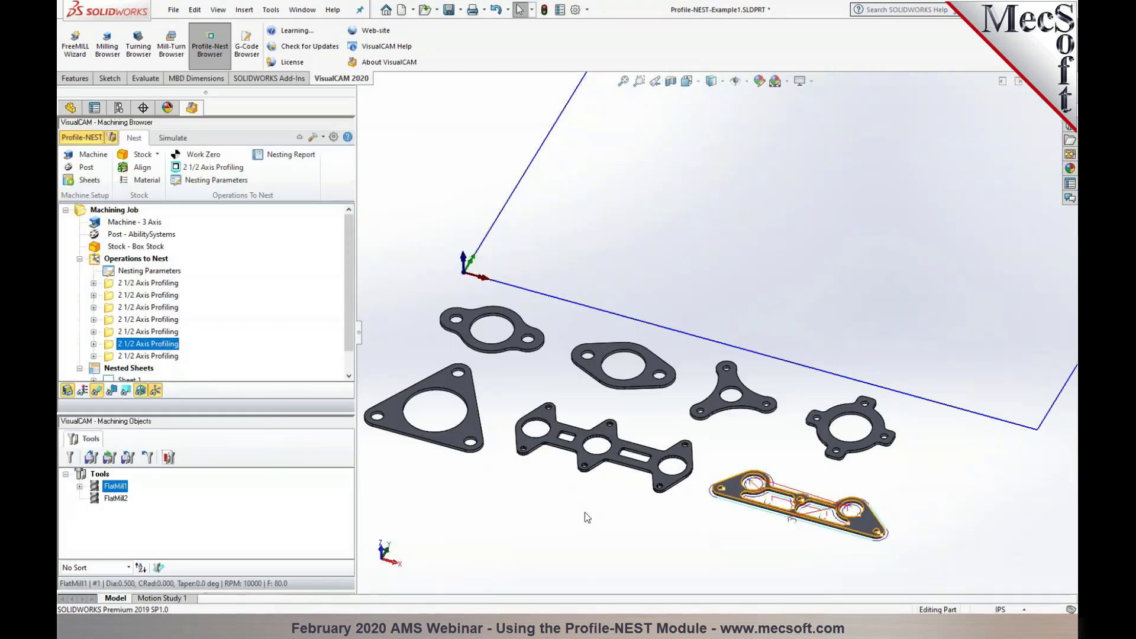
pyautogui.moveTo(95, 498); pyautogui.dragTo(115, 346)
pyautogui.rightClick(110, 346)
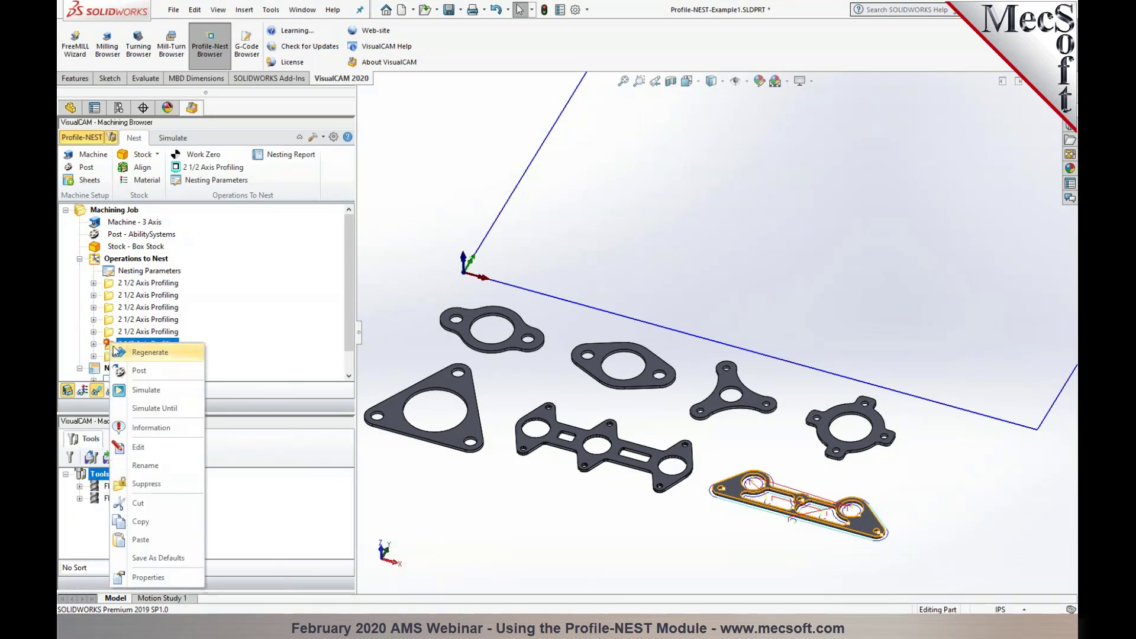
pyautogui.click(119, 353)
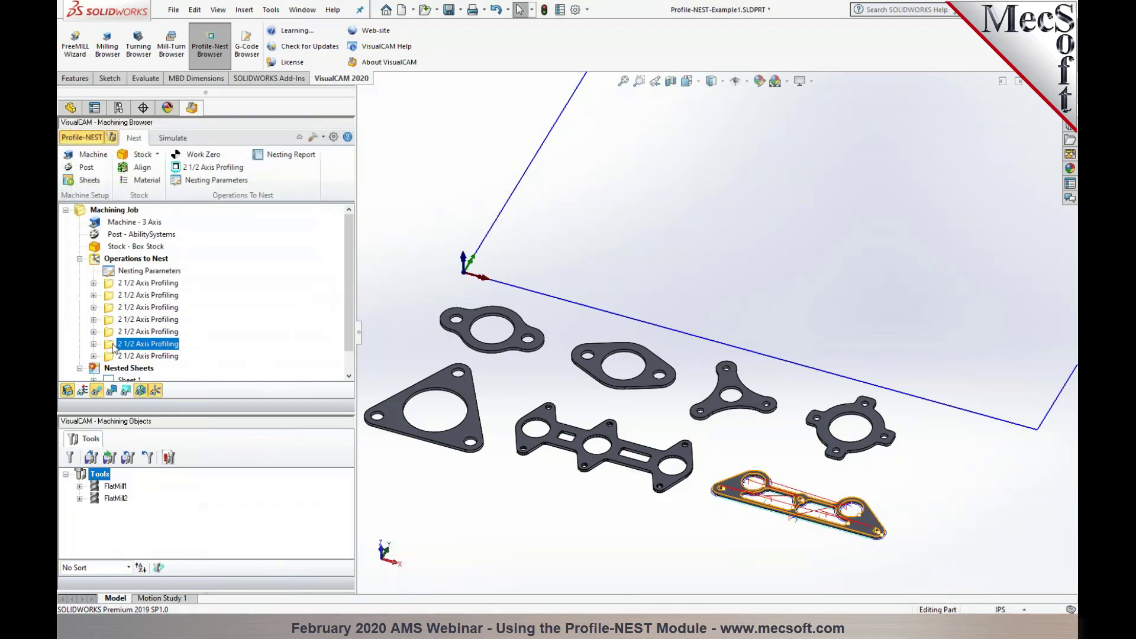
# Rerun the nest with the Stack layout and Default output sorting, and display the toolpaths of Sheet 1
pyautogui.click(124, 284)
pyautogui.scroll(-1, 211, 358)
pyautogui.click(129, 344)
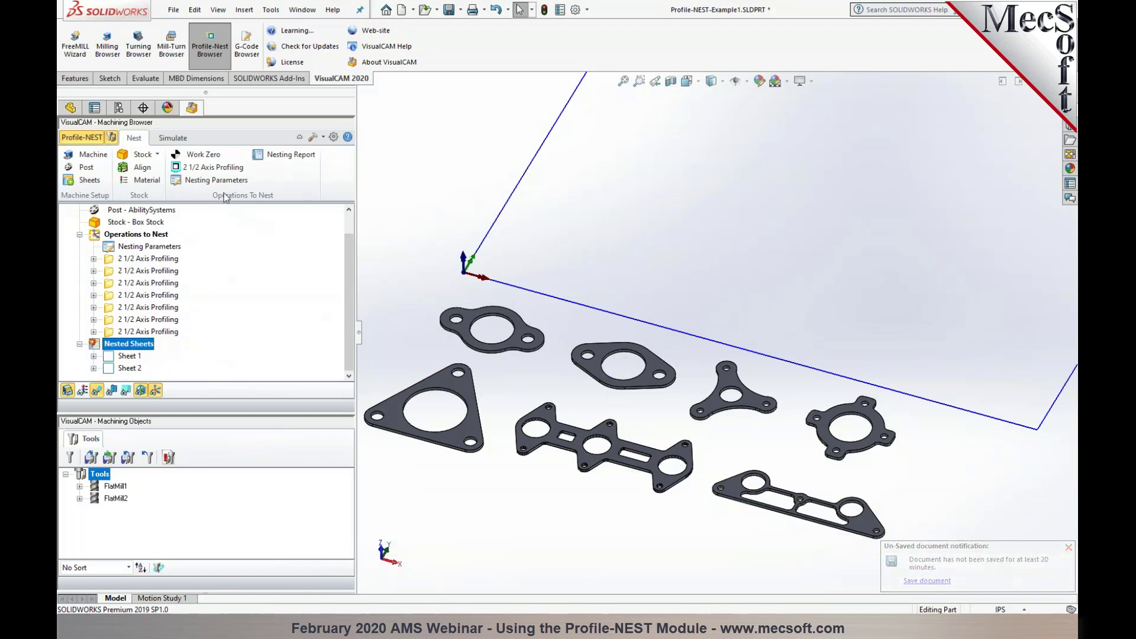
pyautogui.click(213, 180)
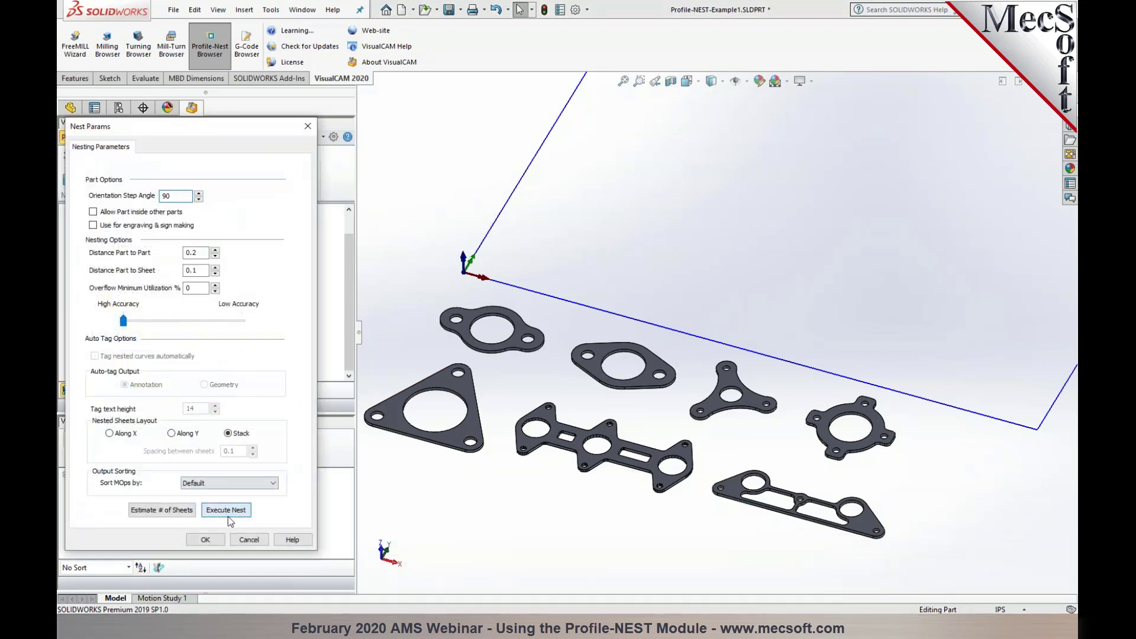
pyautogui.click(212, 544)
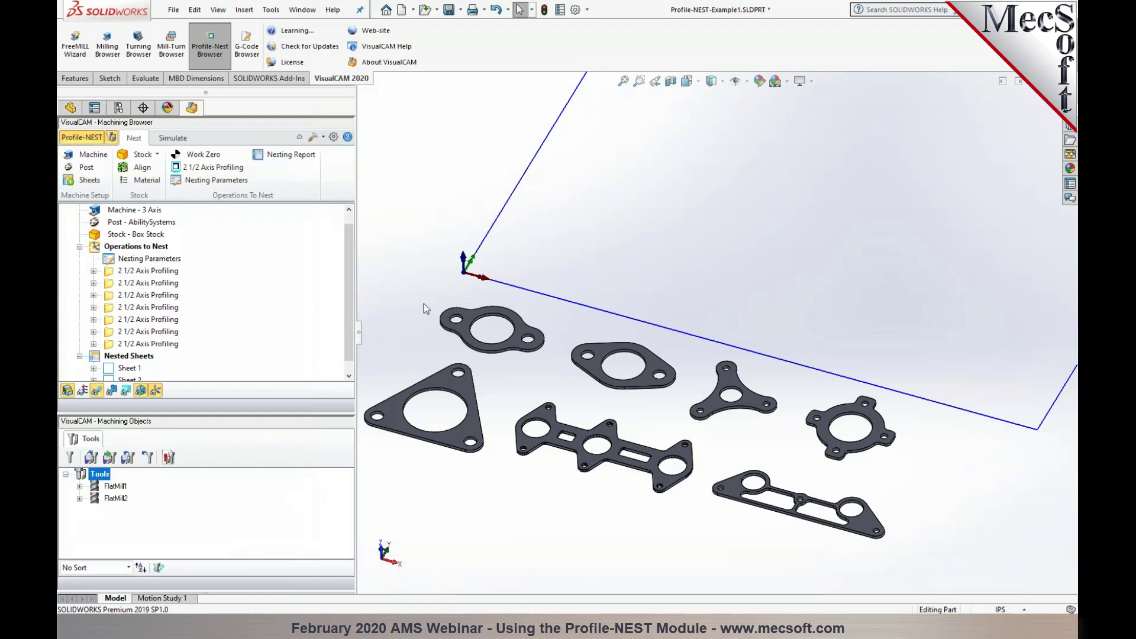
pyautogui.scroll(-3, 492, 317)
pyautogui.scroll(5, 492, 320)
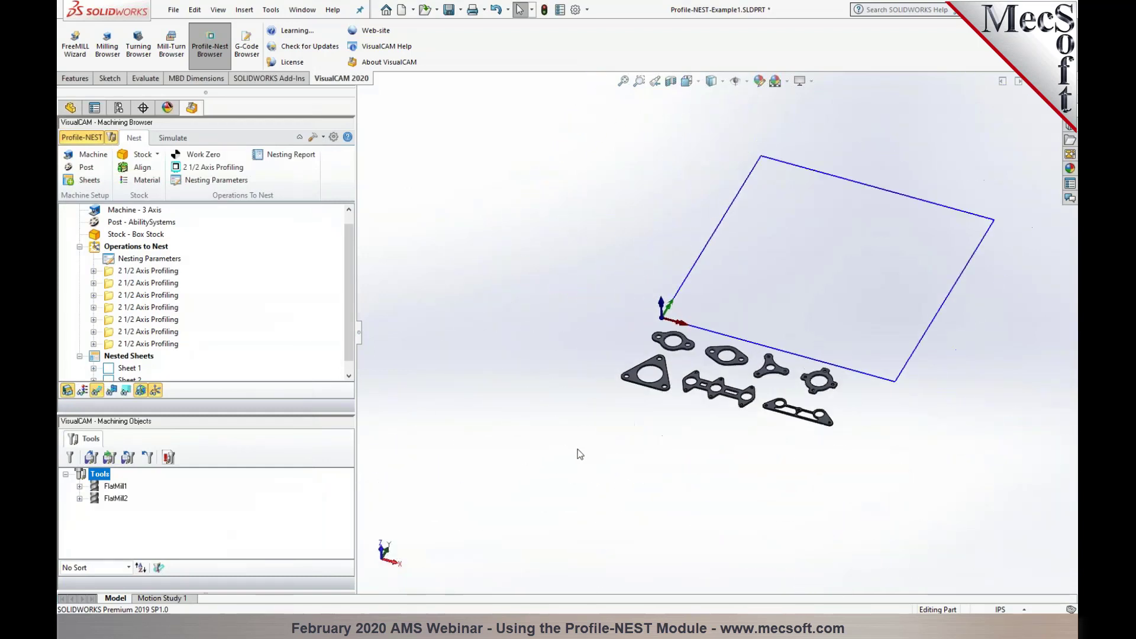
pyautogui.scroll(-1, 968, 257)
pyautogui.click(215, 186)
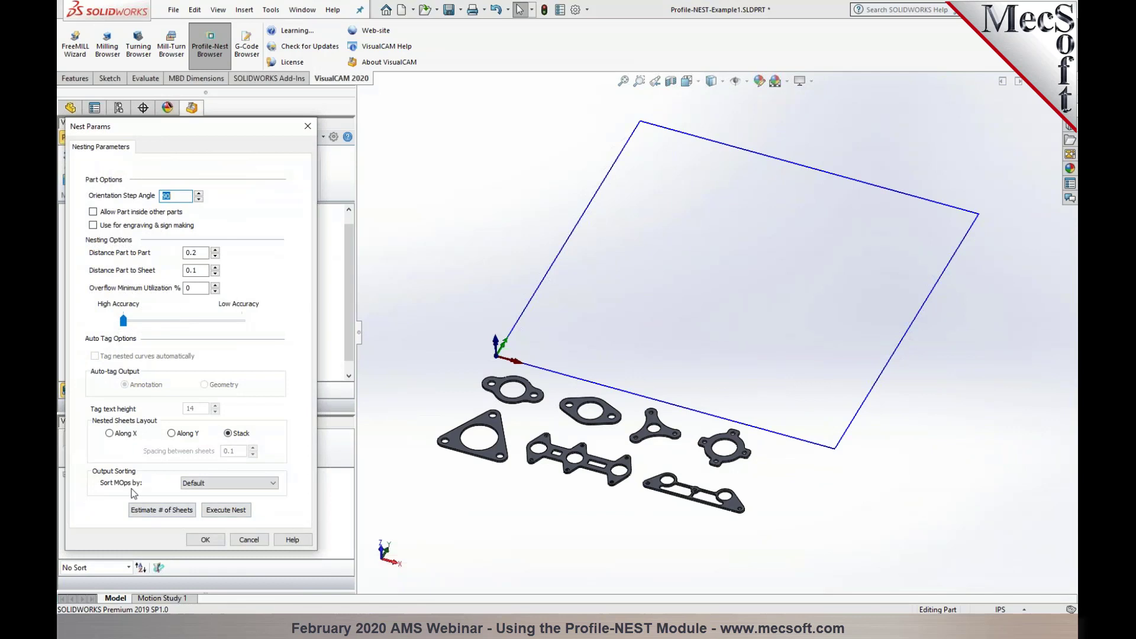
pyautogui.click(206, 540)
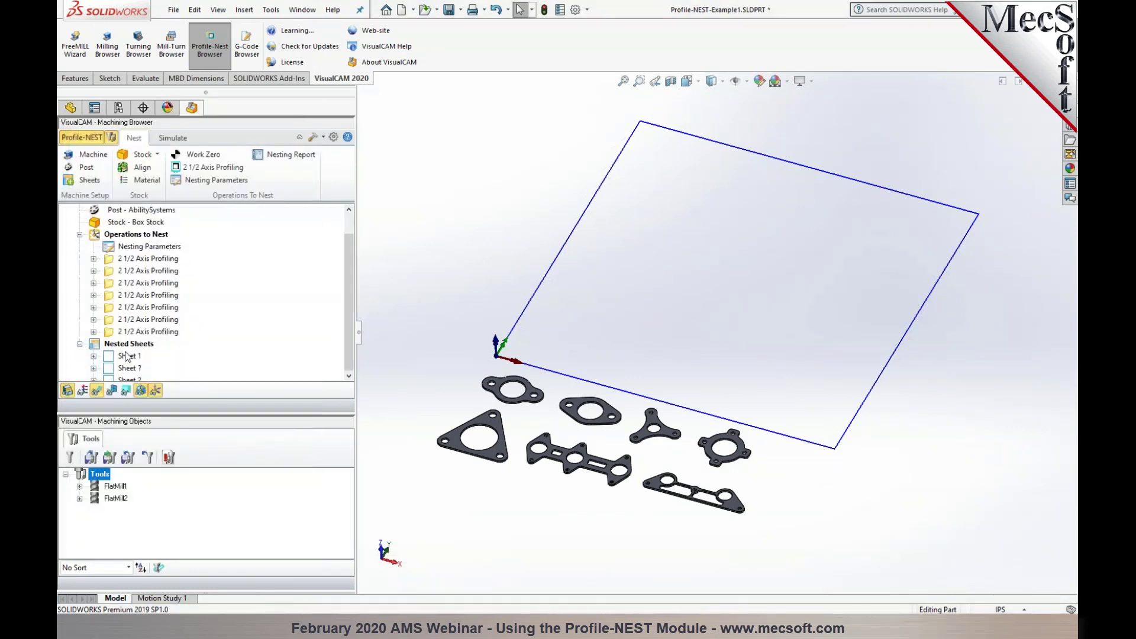
pyautogui.click(126, 356)
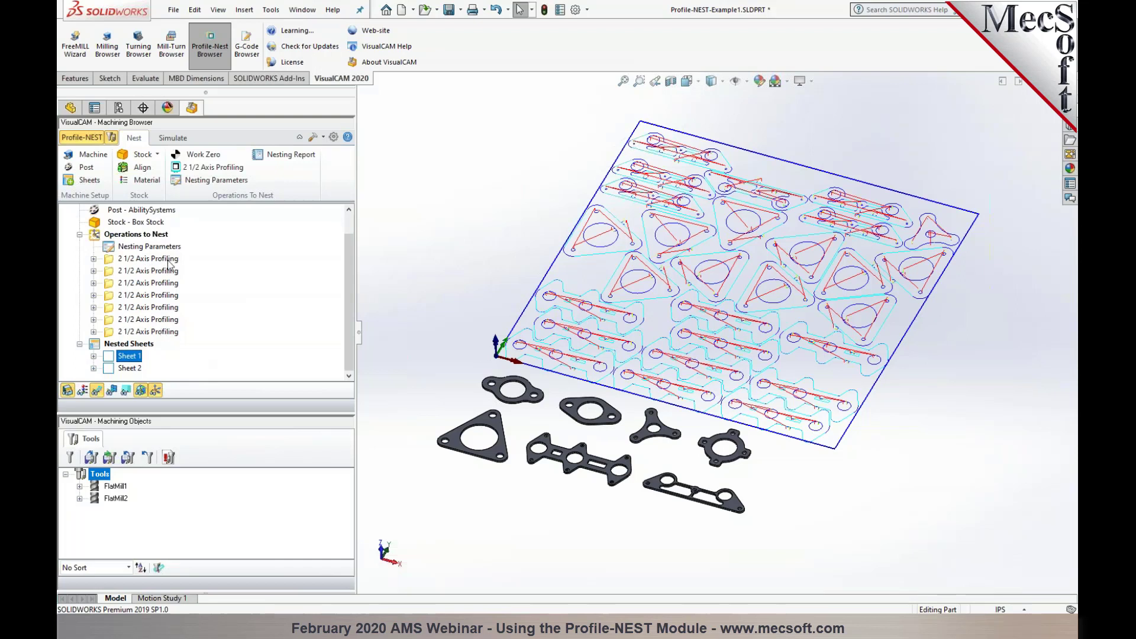
# Simulate the cutting of nested Sheet 1 at the maximum simulation speed
pyautogui.click(172, 138)
pyautogui.moveTo(94, 166); pyautogui.dragTo(129, 167)
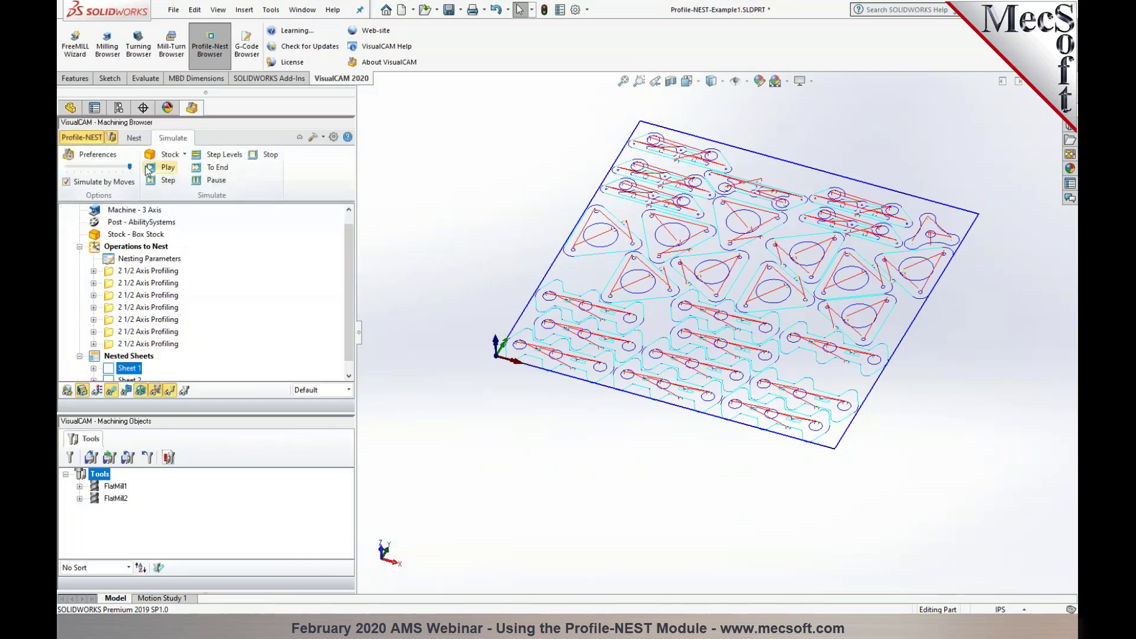
pyautogui.click(153, 168)
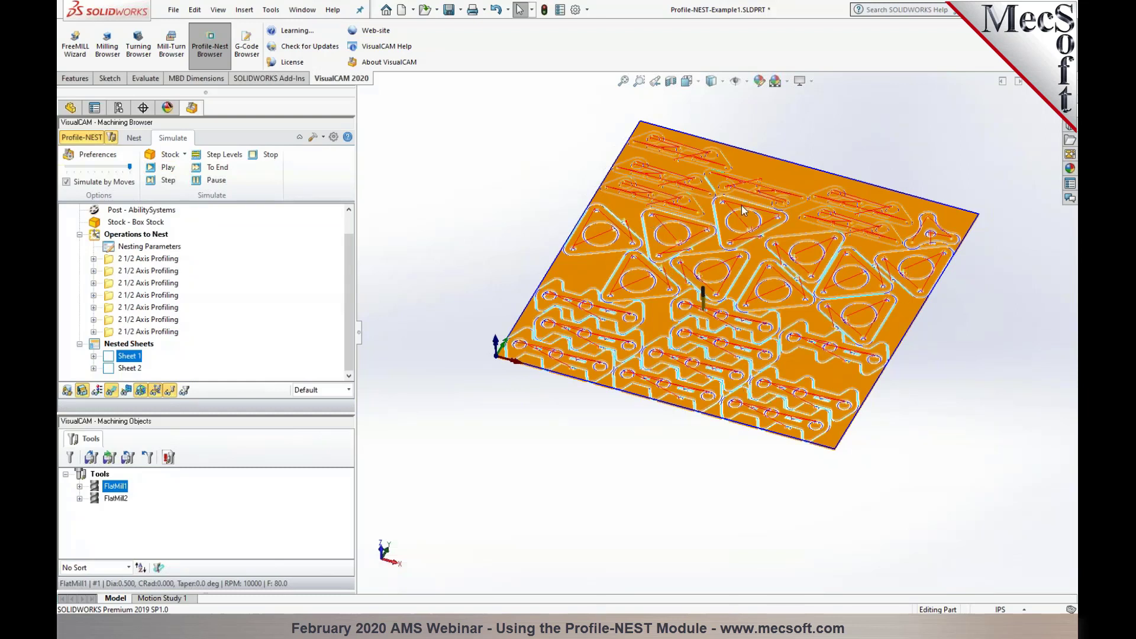
# Set the output sorting of machining operations to Tool Size DESC in the nesting parameters and accept them
pyautogui.click(135, 138)
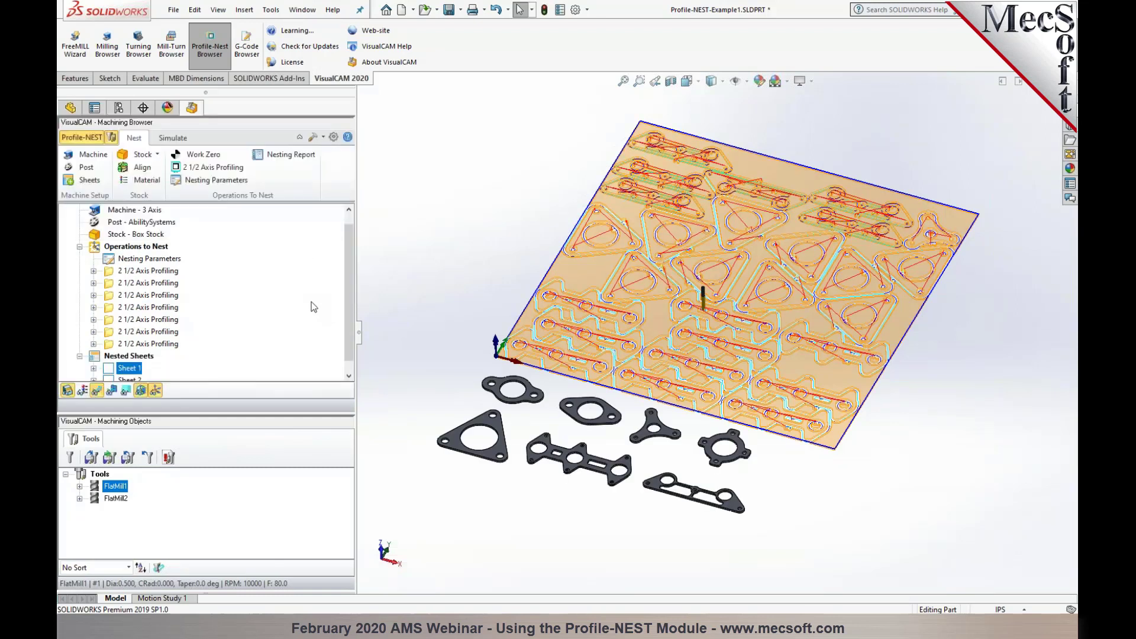
pyautogui.click(207, 179)
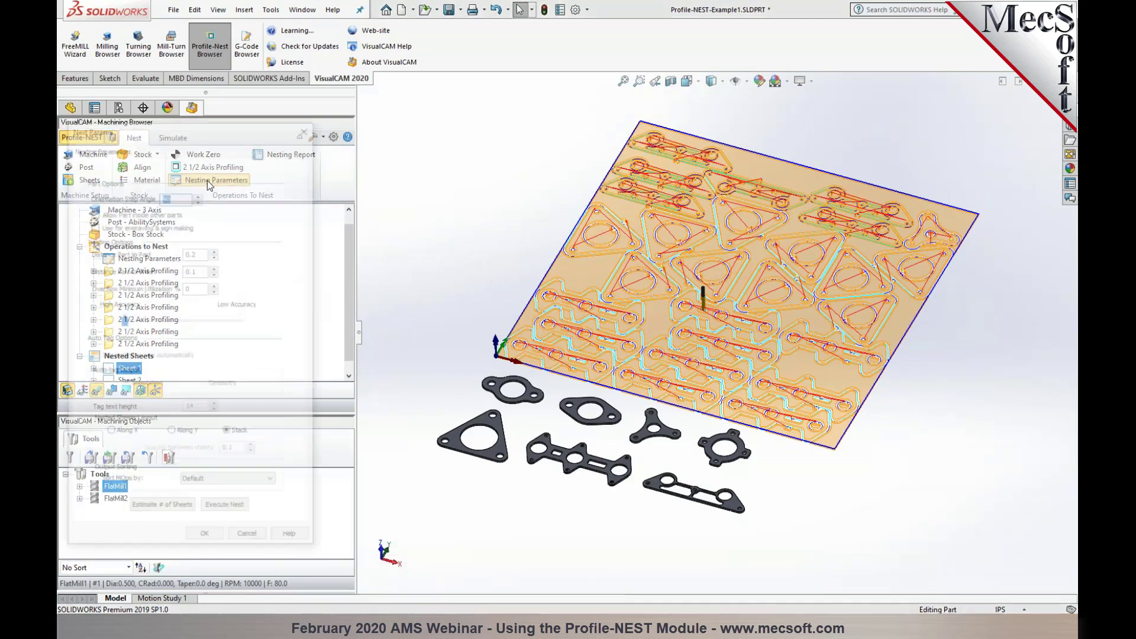
pyautogui.click(264, 486)
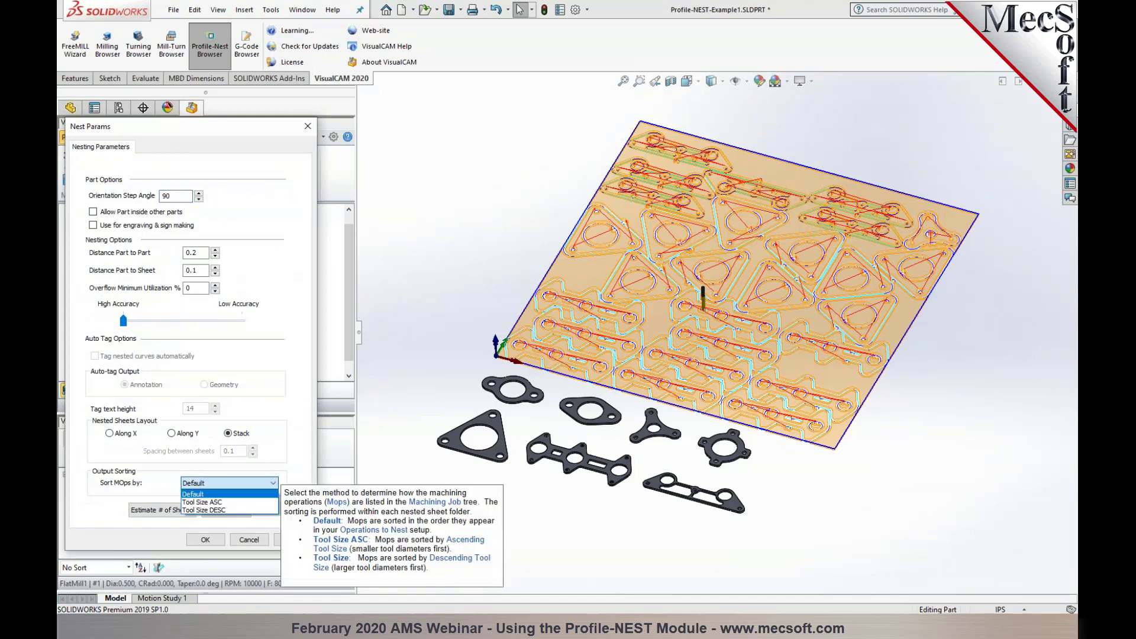
pyautogui.click(229, 510)
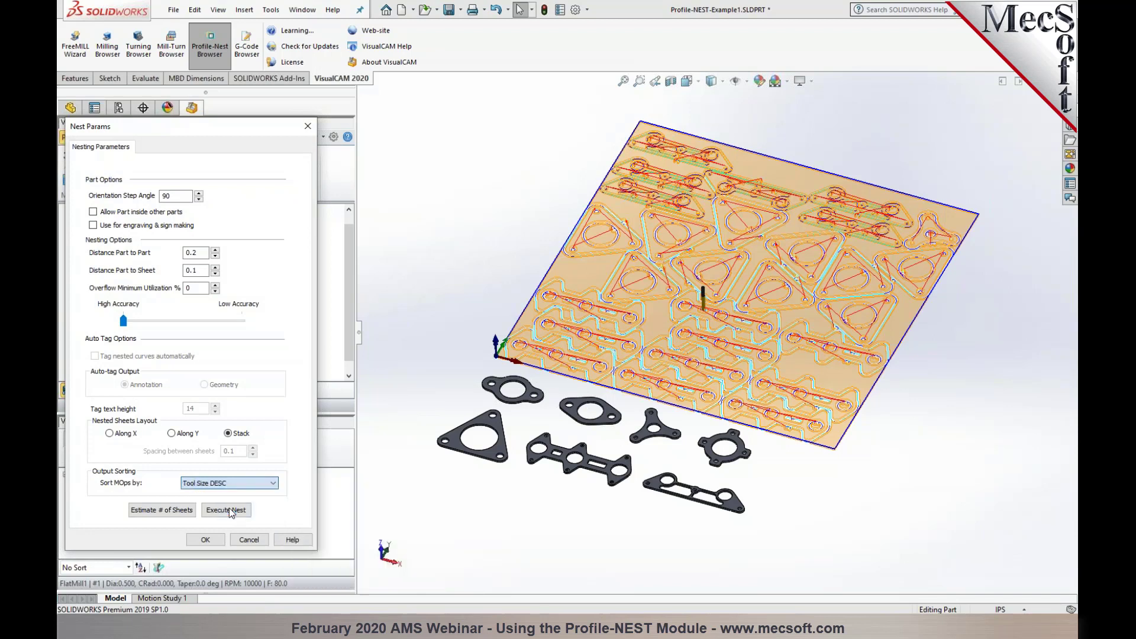
pyautogui.click(206, 539)
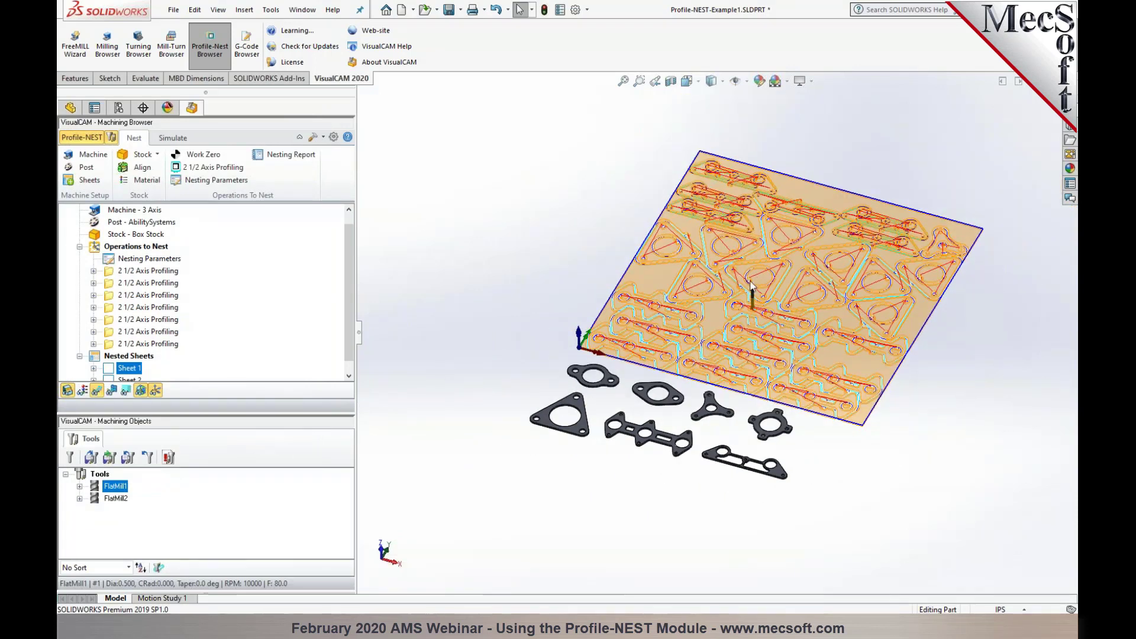
# Play the cutting simulation of Sheet 1 to check the tool-size-sorted output, and return to the nest setup
pyautogui.scroll(2, 821, 226)
pyautogui.scroll(-2, 819, 230)
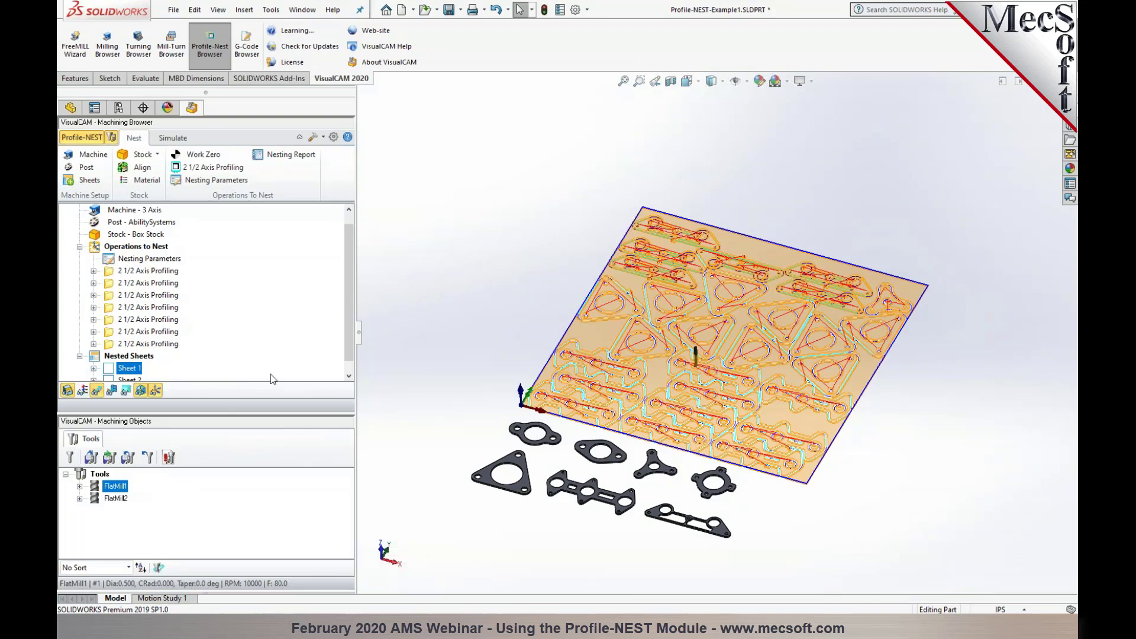
pyautogui.rightClick(111, 371)
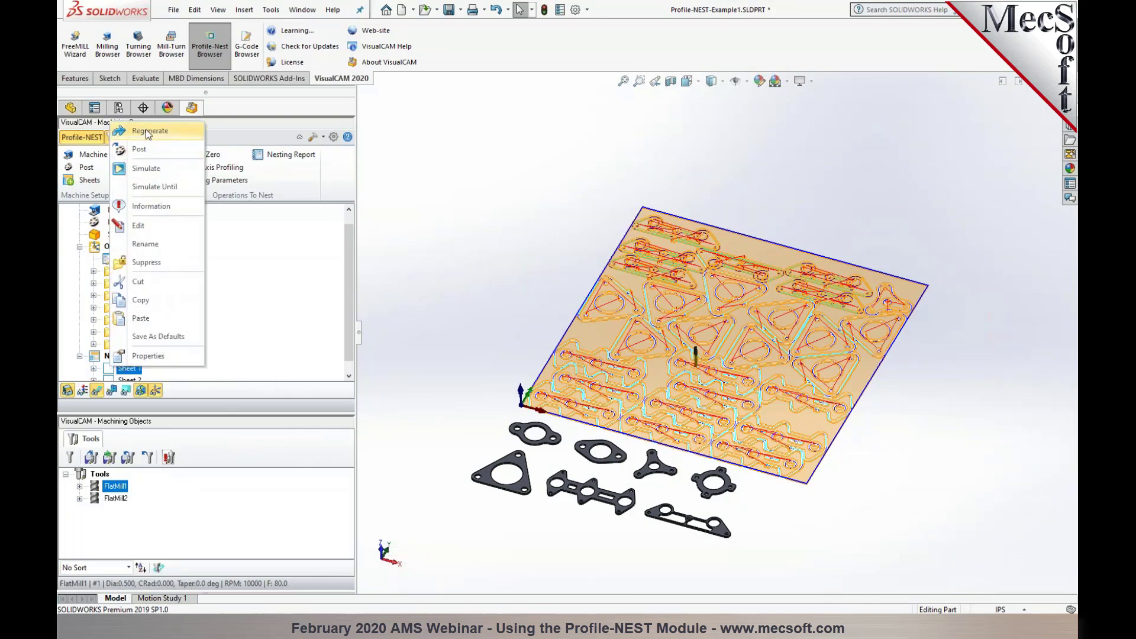
pyautogui.click(154, 169)
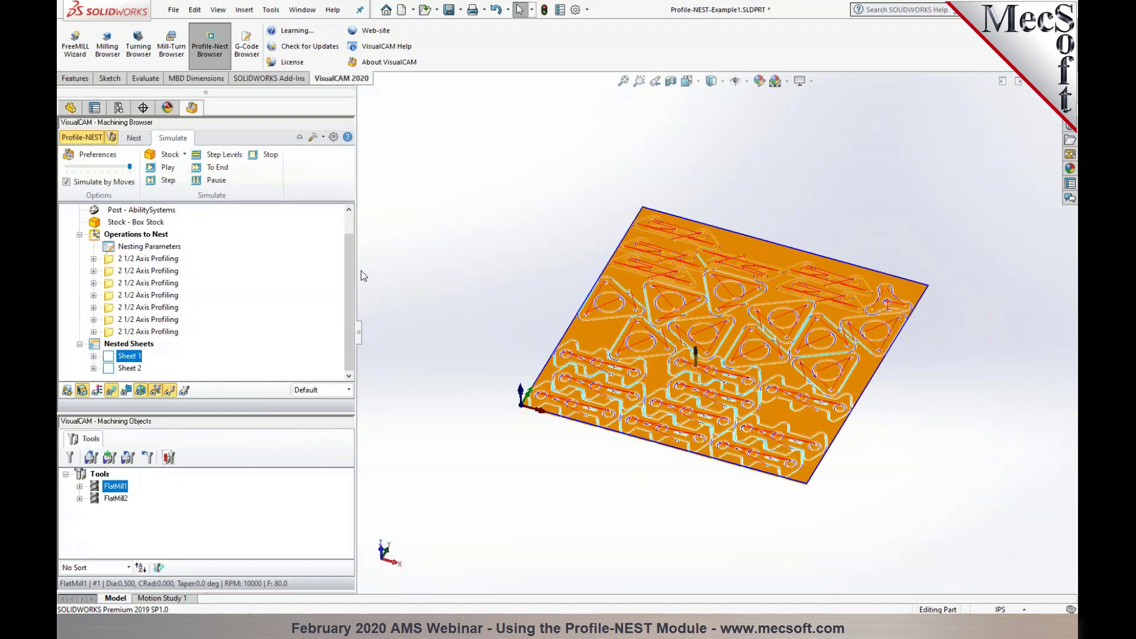
pyautogui.click(136, 138)
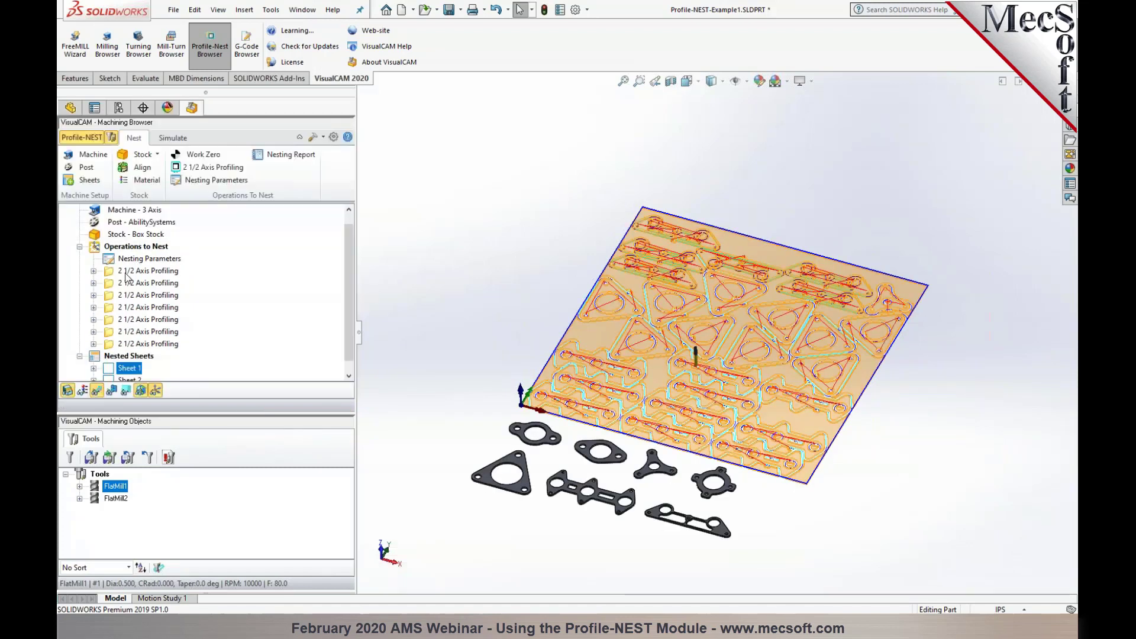
# Review the nesting count and priority of the long triangular-ended gasket's profiling operation and leave its dialog without changes
pyautogui.click(119, 272)
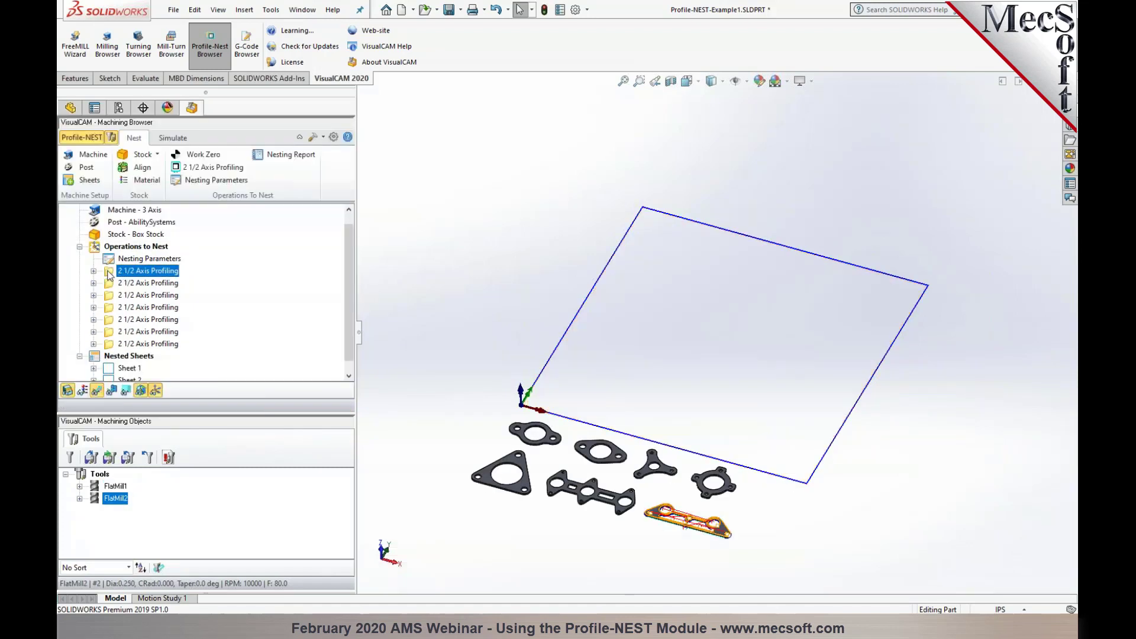
pyautogui.doubleClick(108, 273)
pyautogui.click(299, 149)
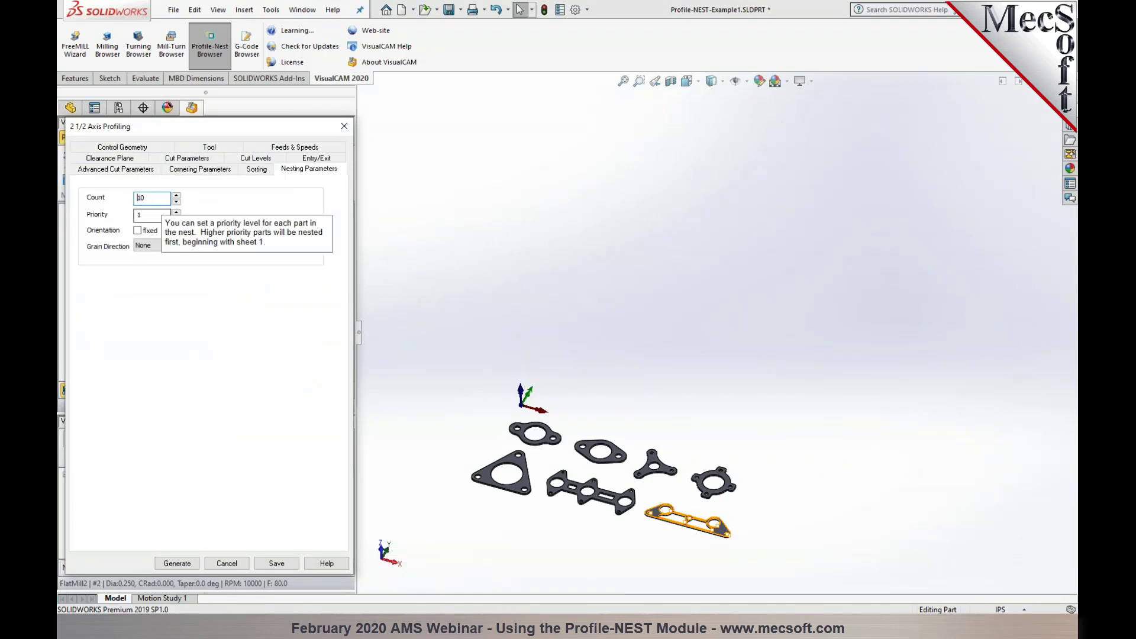
pyautogui.click(226, 563)
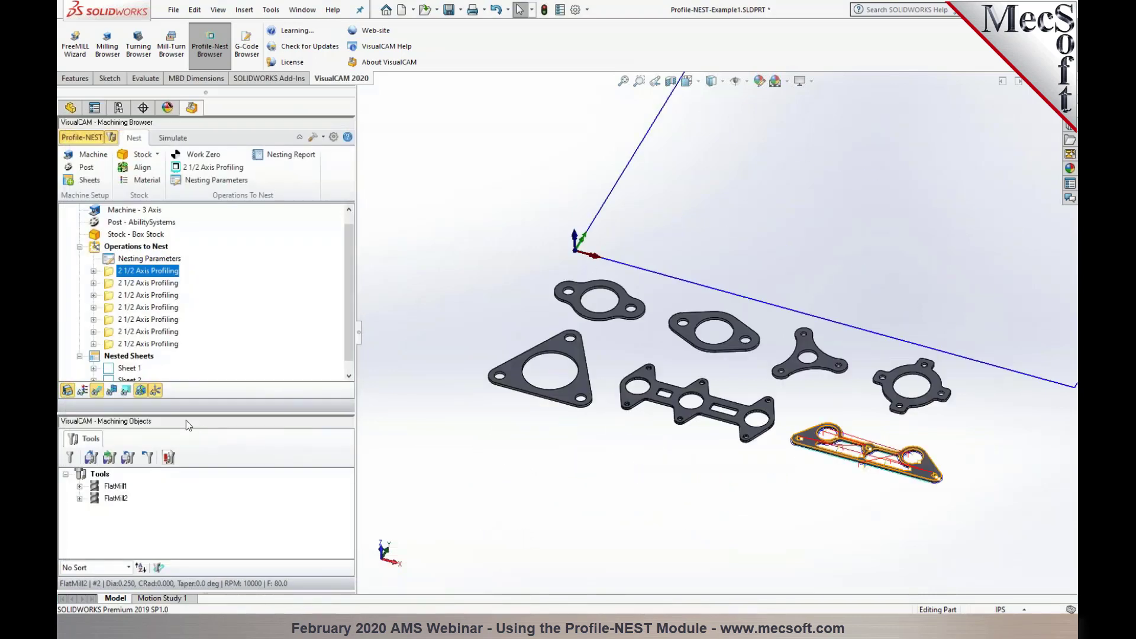
# Enlarge the machining browser to show the full job tree, and preview the nested layout of Sheet 1
pyautogui.moveTo(236, 414); pyautogui.dragTo(231, 473)
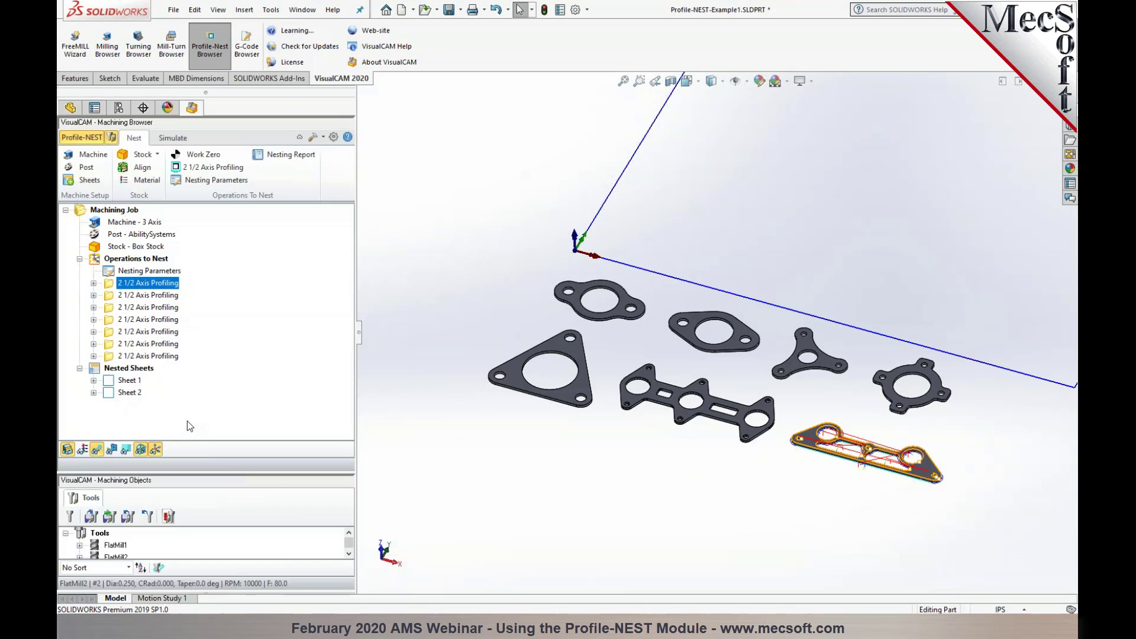
pyautogui.click(128, 381)
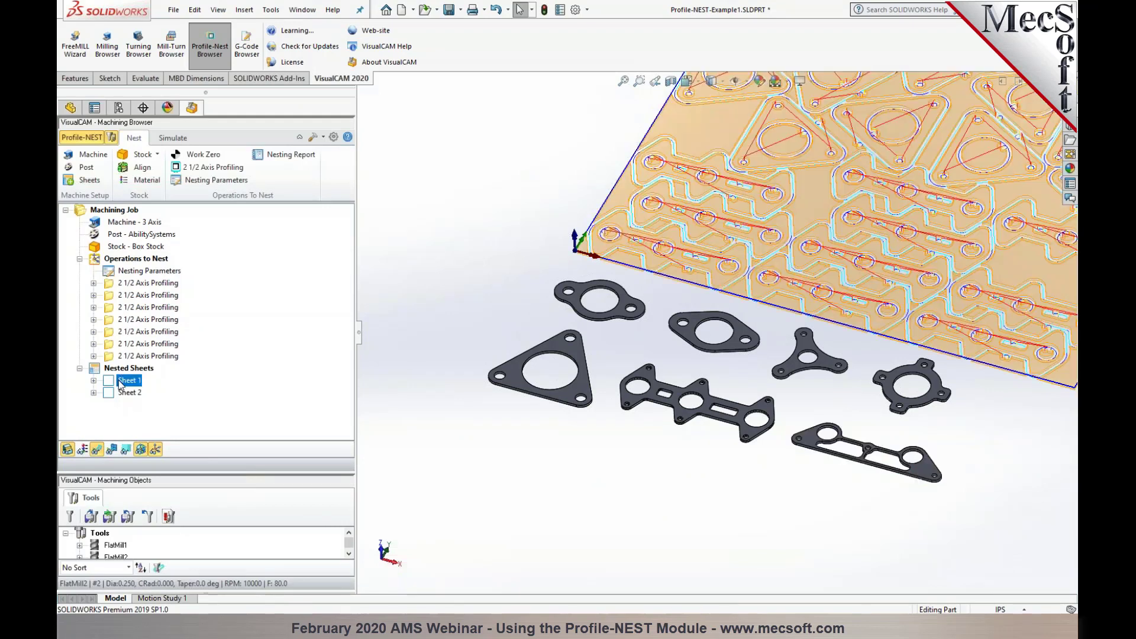
pyautogui.click(121, 284)
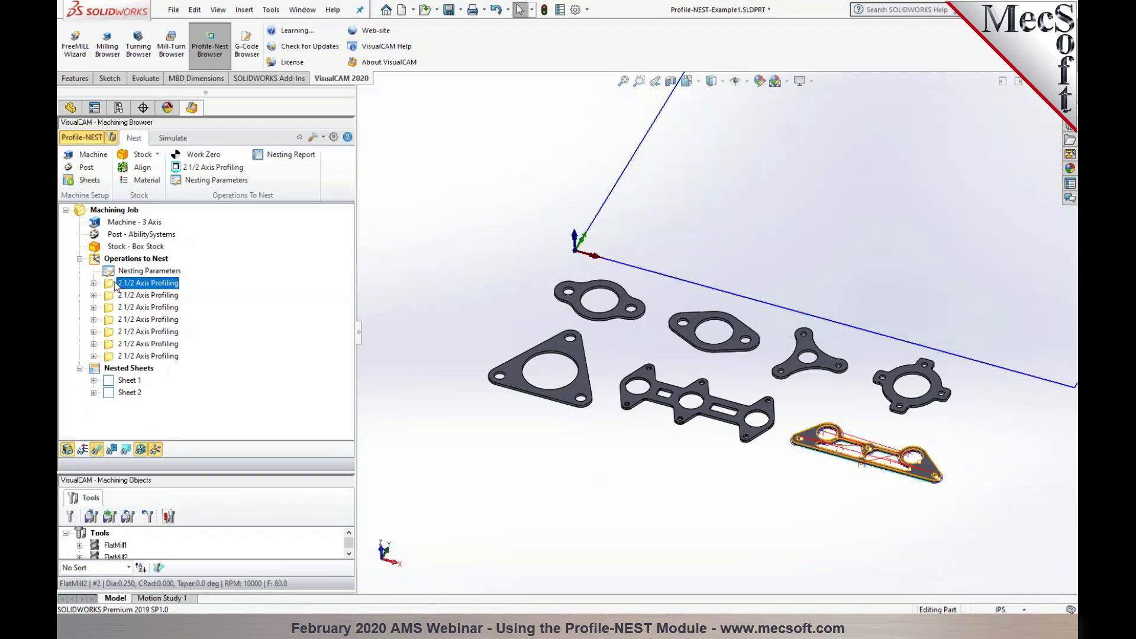
pyautogui.doubleClick(115, 283)
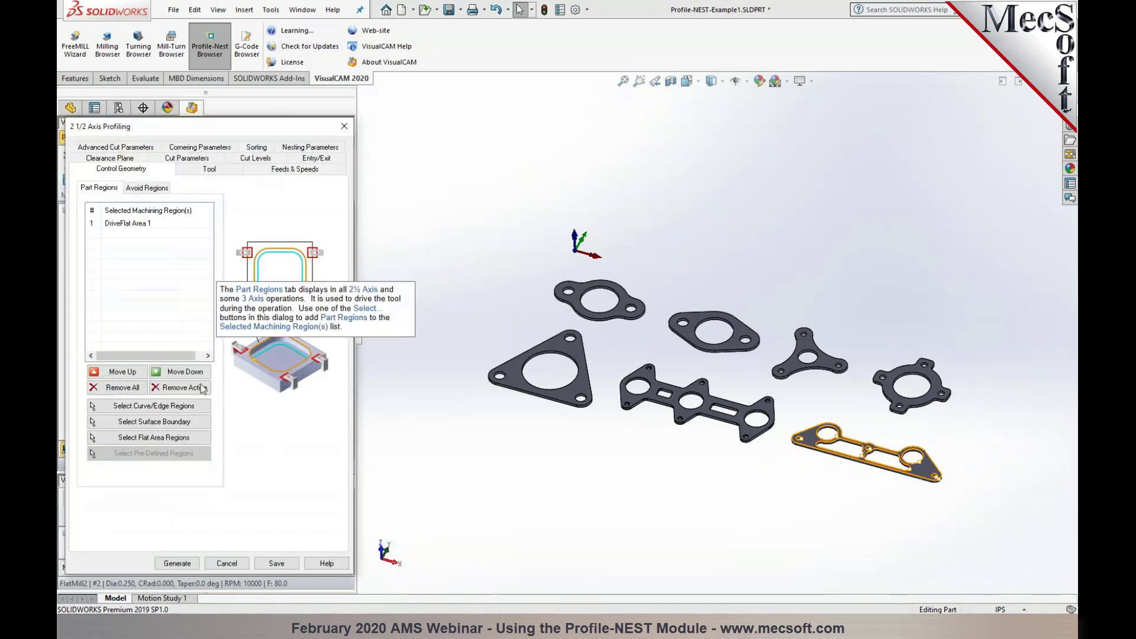
pyautogui.click(226, 563)
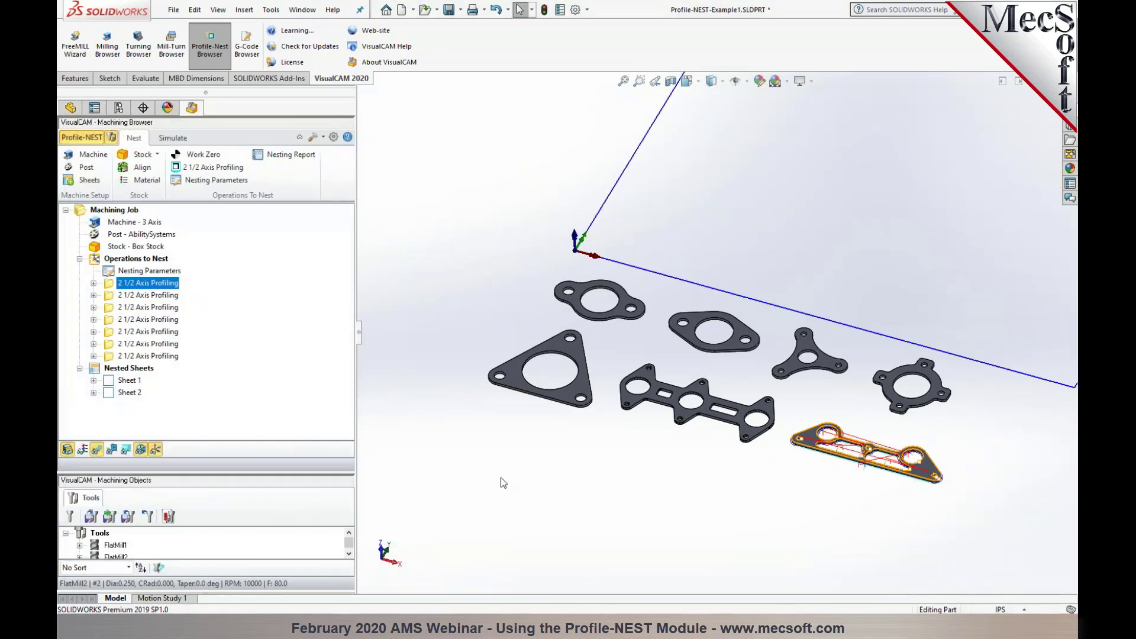
# Compare the toolpaths of the profiling operations for the long triangular-ended gasket and the triangular gasket
pyautogui.scroll(3, 789, 314)
pyautogui.scroll(-1, 790, 315)
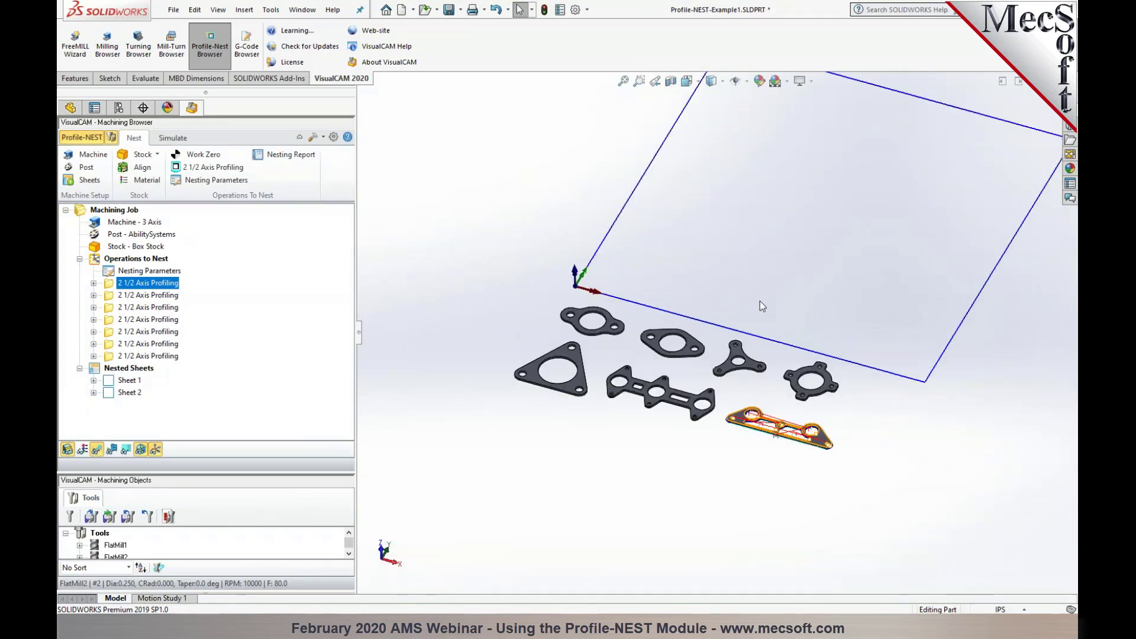
pyautogui.click(137, 297)
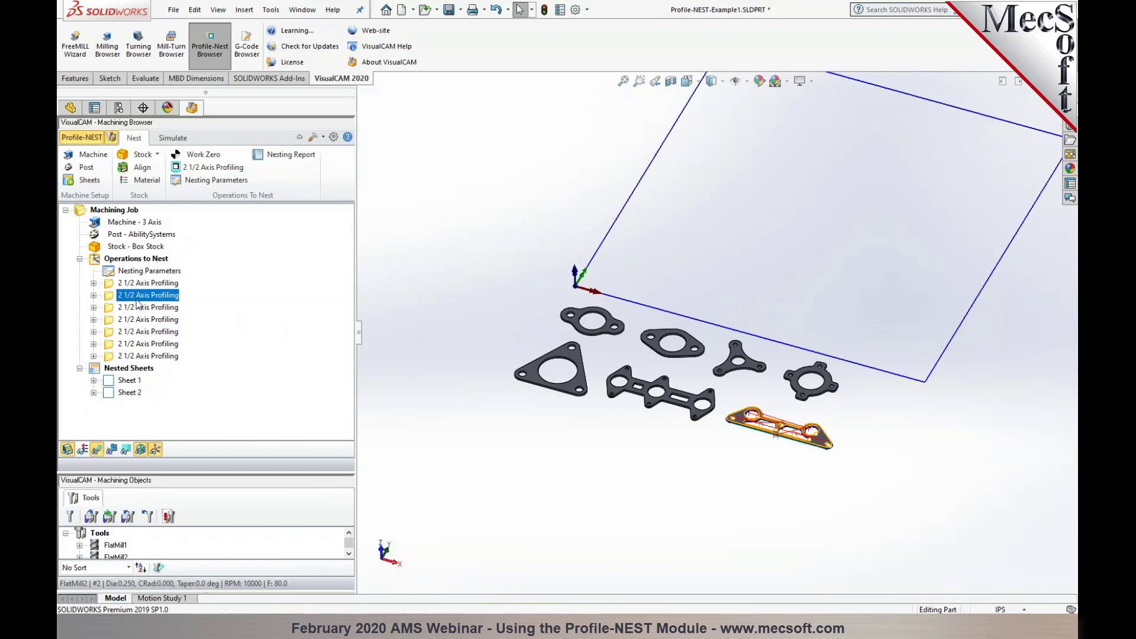
pyautogui.click(136, 286)
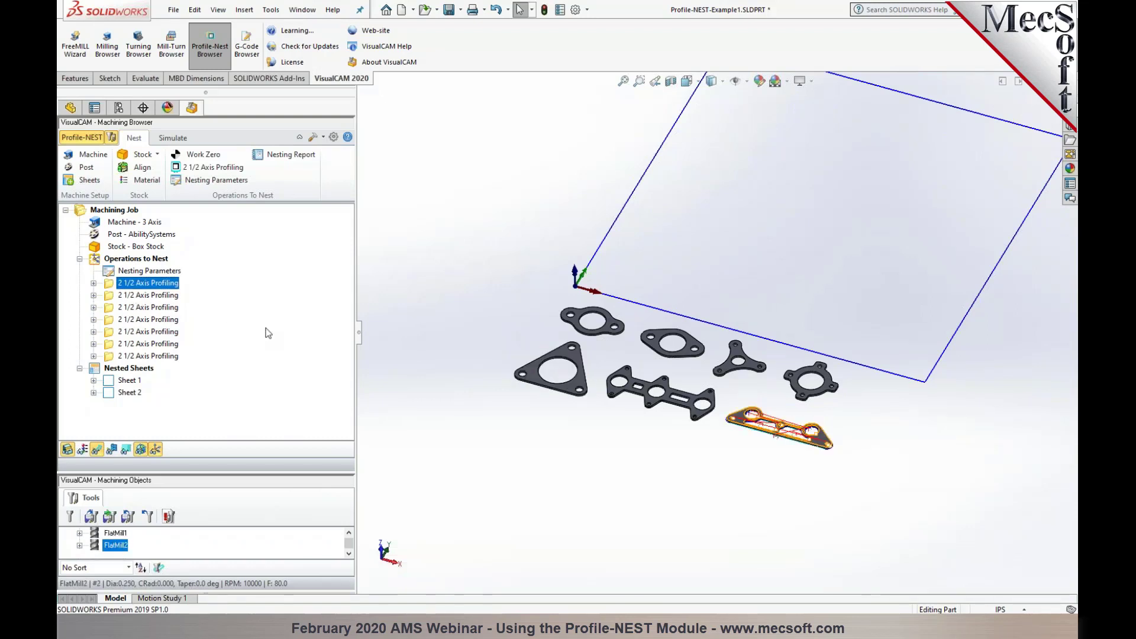
pyautogui.click(118, 298)
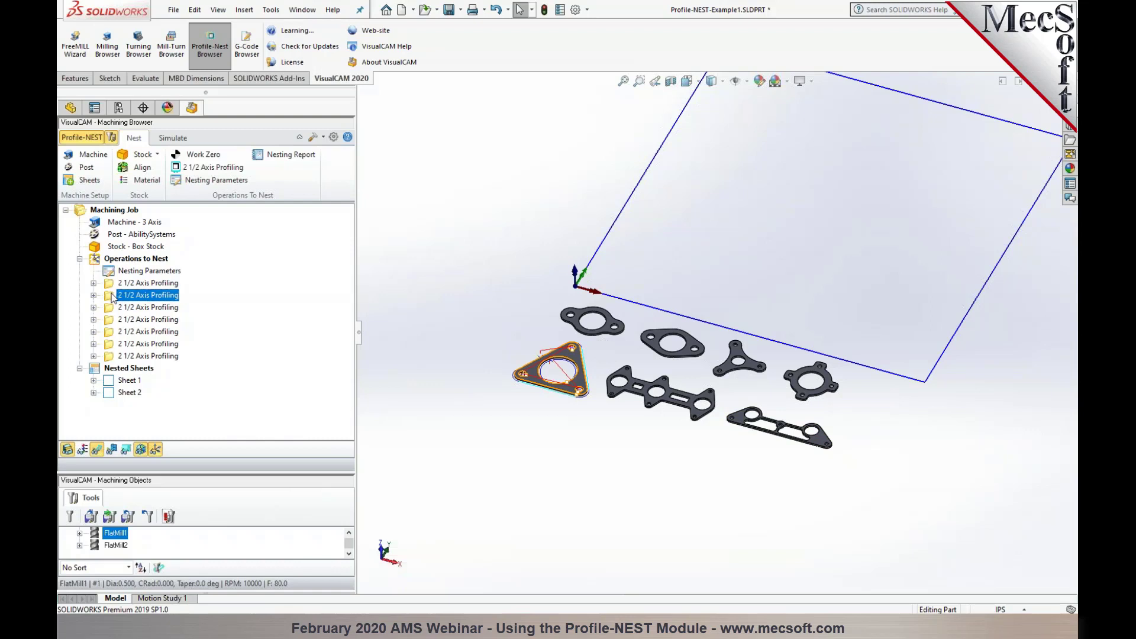
pyautogui.click(115, 284)
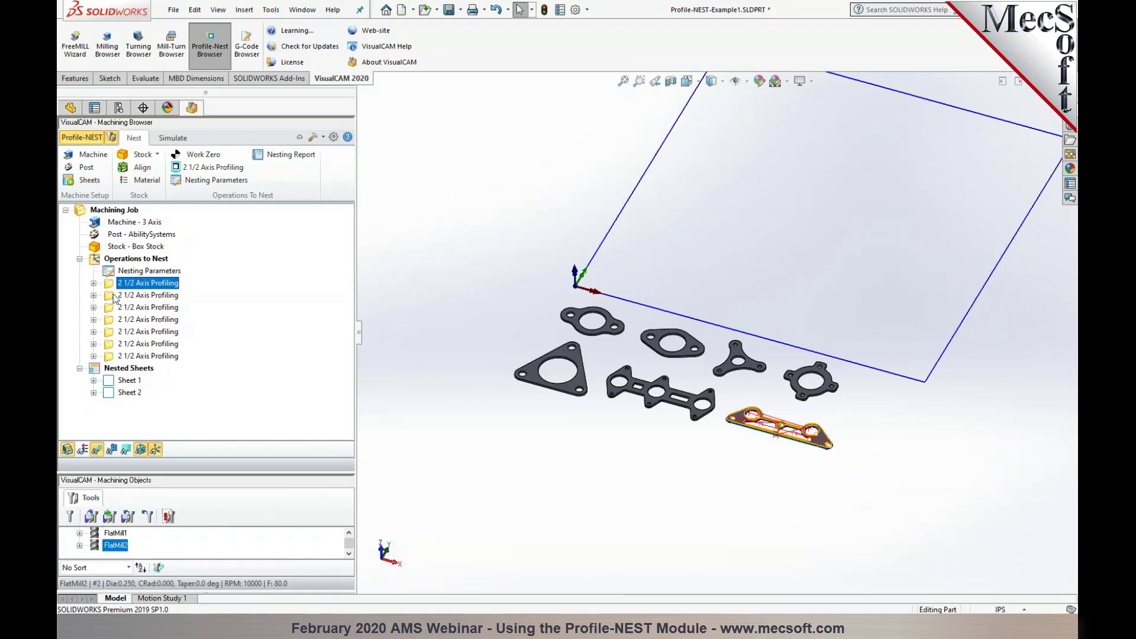
# Review the nesting priority of the triangular gasket's profiling operation and leave its dialog without changes
pyautogui.click(109, 298)
pyautogui.doubleClick(112, 298)
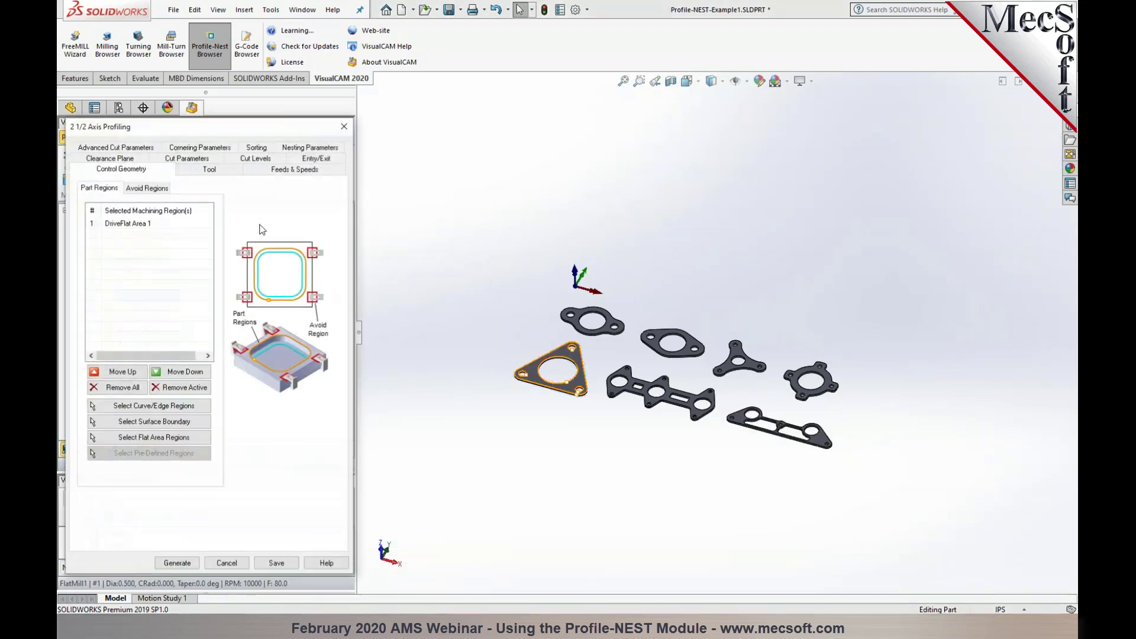
pyautogui.click(309, 168)
pyautogui.moveTo(147, 218)
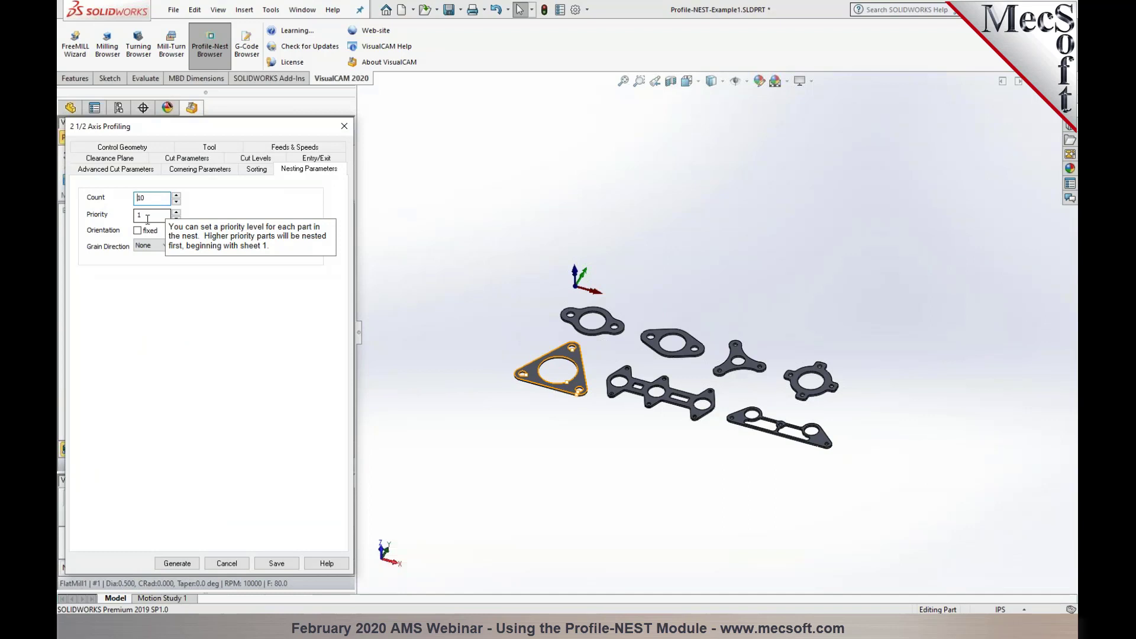
pyautogui.click(225, 564)
# Use nesting priority 1 for the long triangular-ended gasket's profiling operation and regenerate it
pyautogui.click(132, 285)
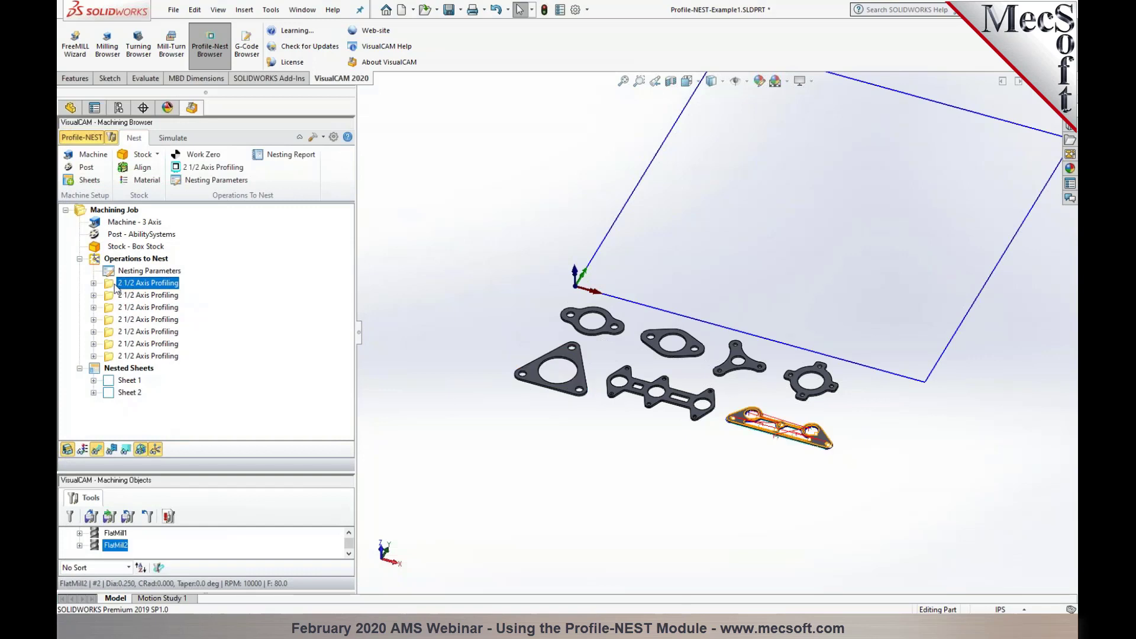
pyautogui.doubleClick(124, 289)
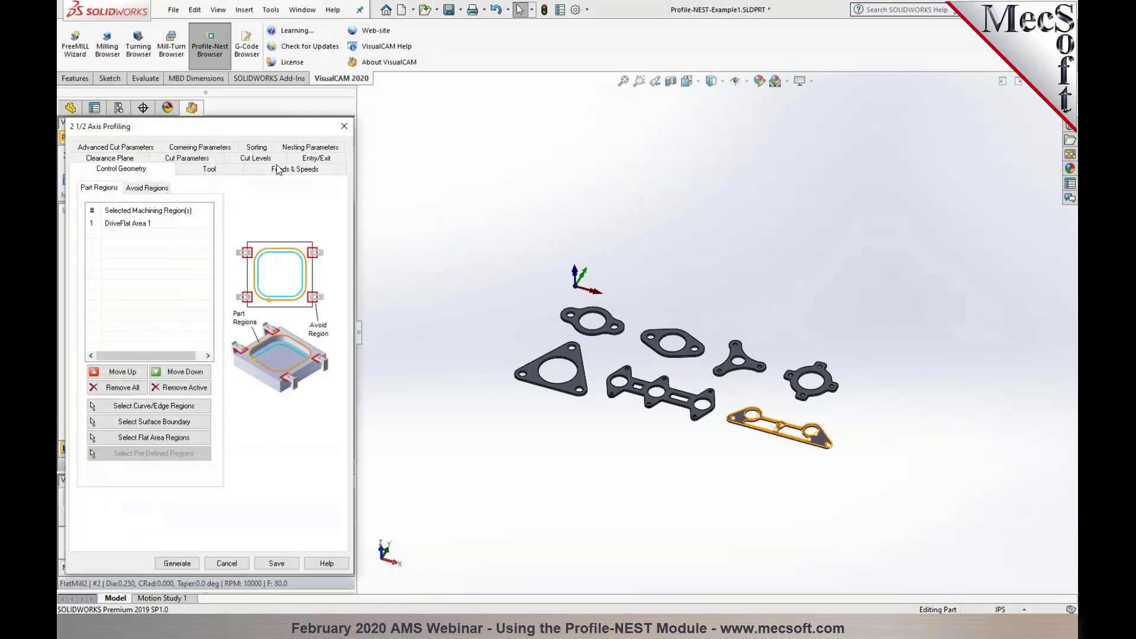
pyautogui.click(297, 150)
pyautogui.doubleClick(155, 215)
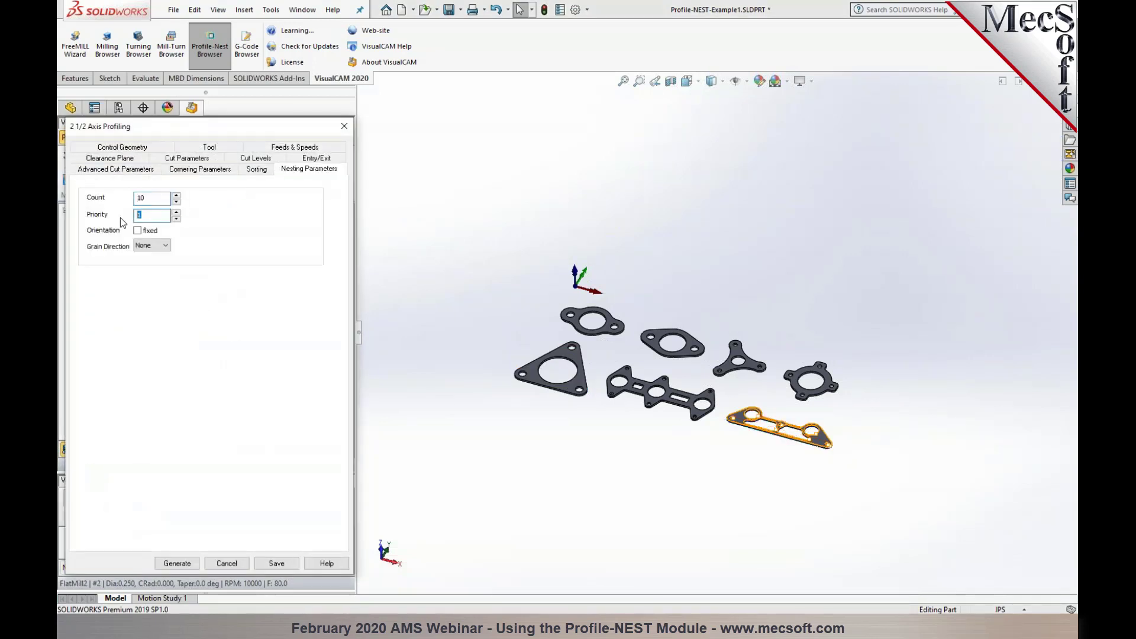
pyautogui.click(185, 562)
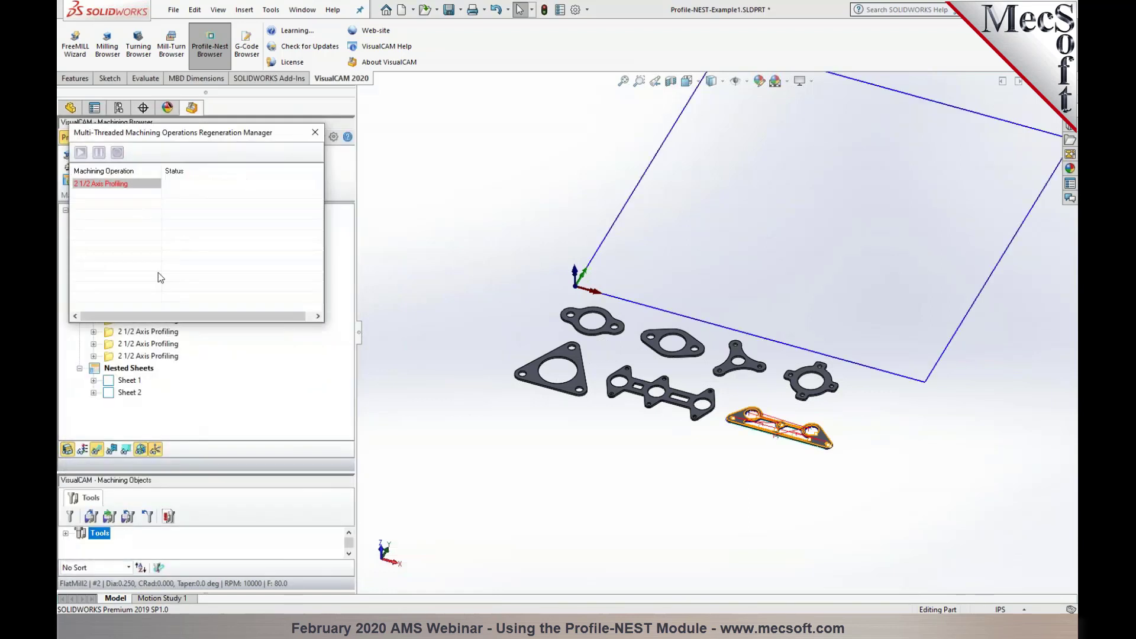
# Set the nesting priority to 2 for the profiling operation of the gasket with two rounded ears, and regenerate it
pyautogui.click(157, 307)
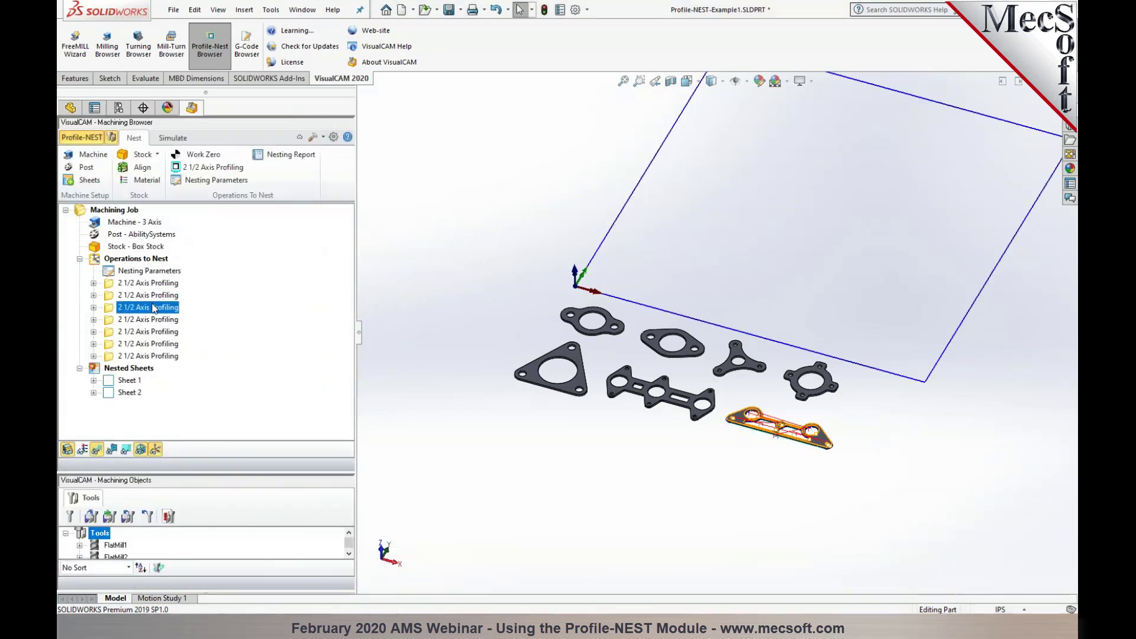
pyautogui.click(110, 310)
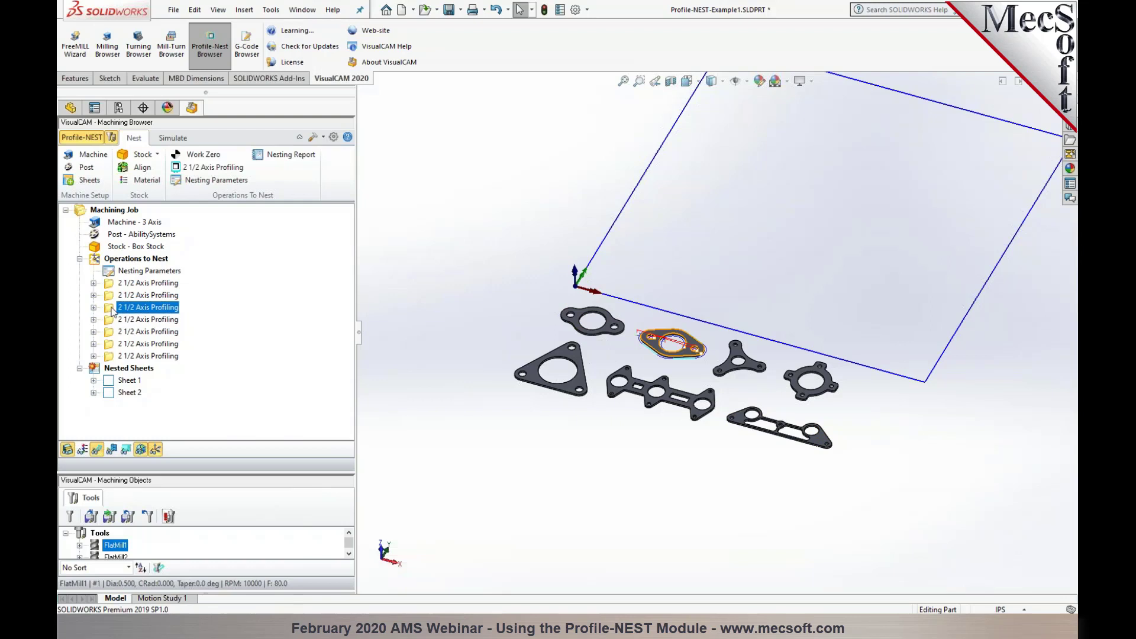
pyautogui.doubleClick(113, 312)
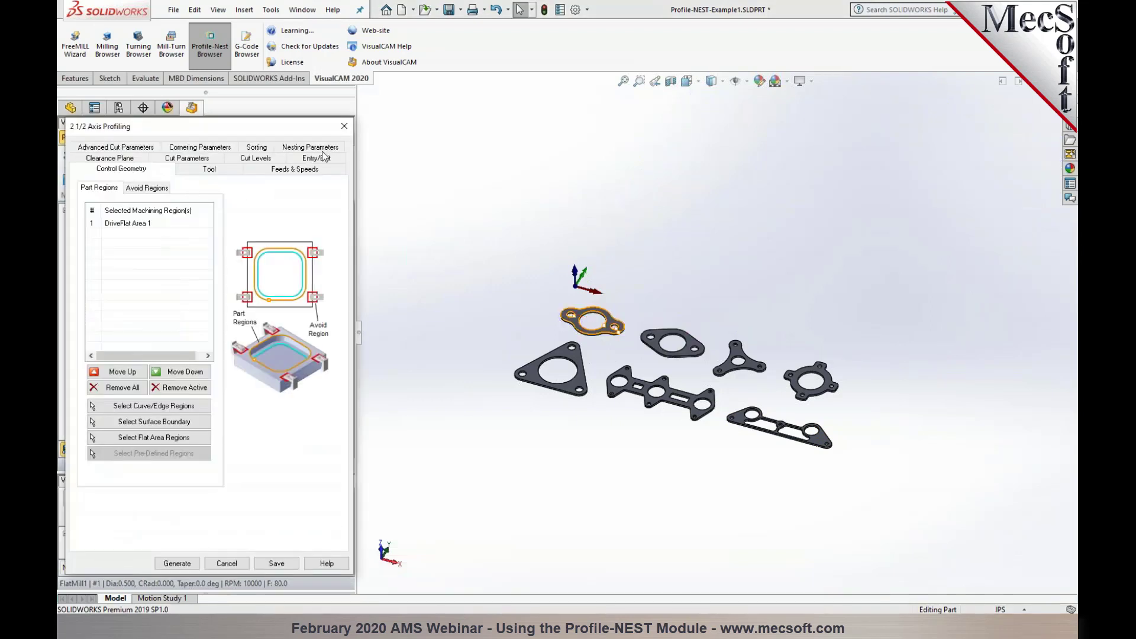
pyautogui.click(324, 148)
pyautogui.click(176, 211)
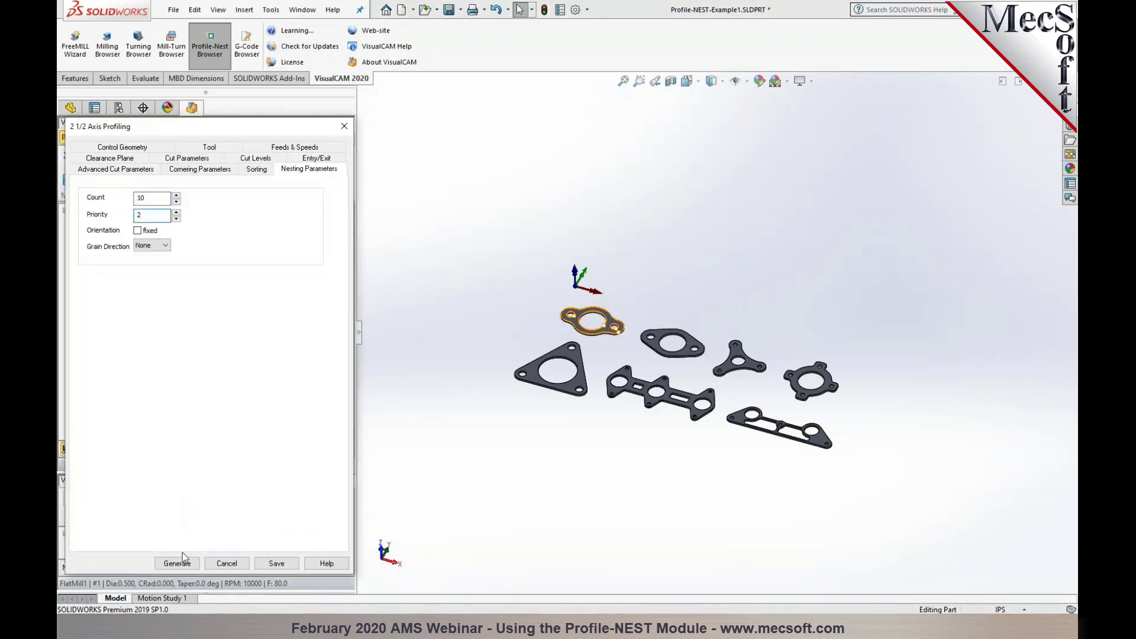
pyautogui.click(183, 557)
# Set the nesting priority to 3 for the diamond-shaped two-bolt gasket's profiling operation, and regenerate it
pyautogui.click(110, 323)
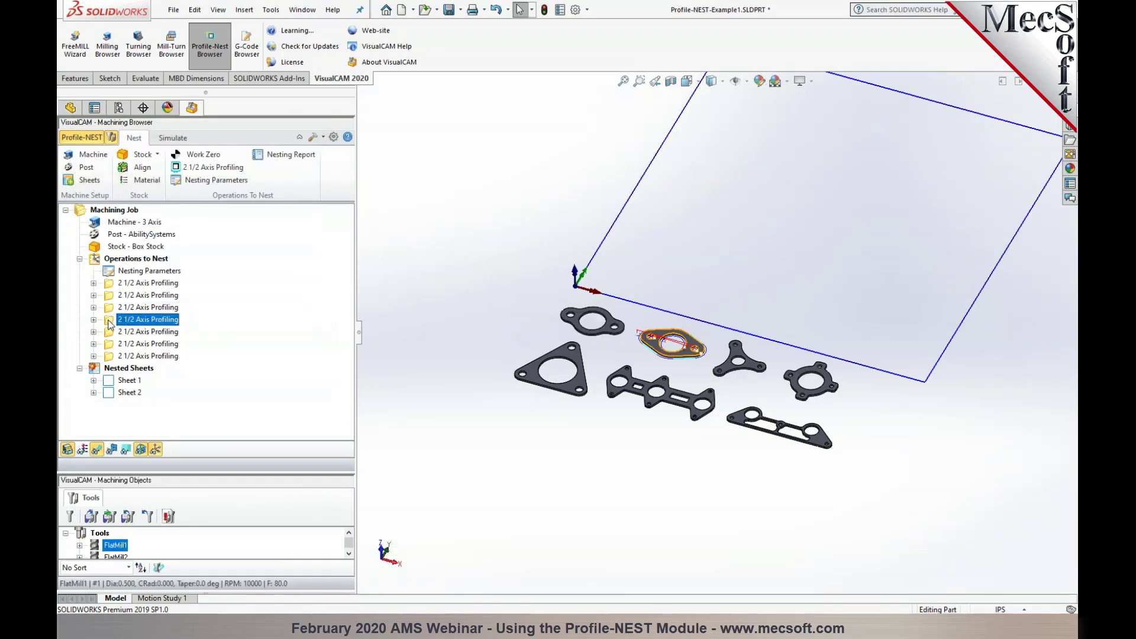
pyautogui.doubleClick(110, 323)
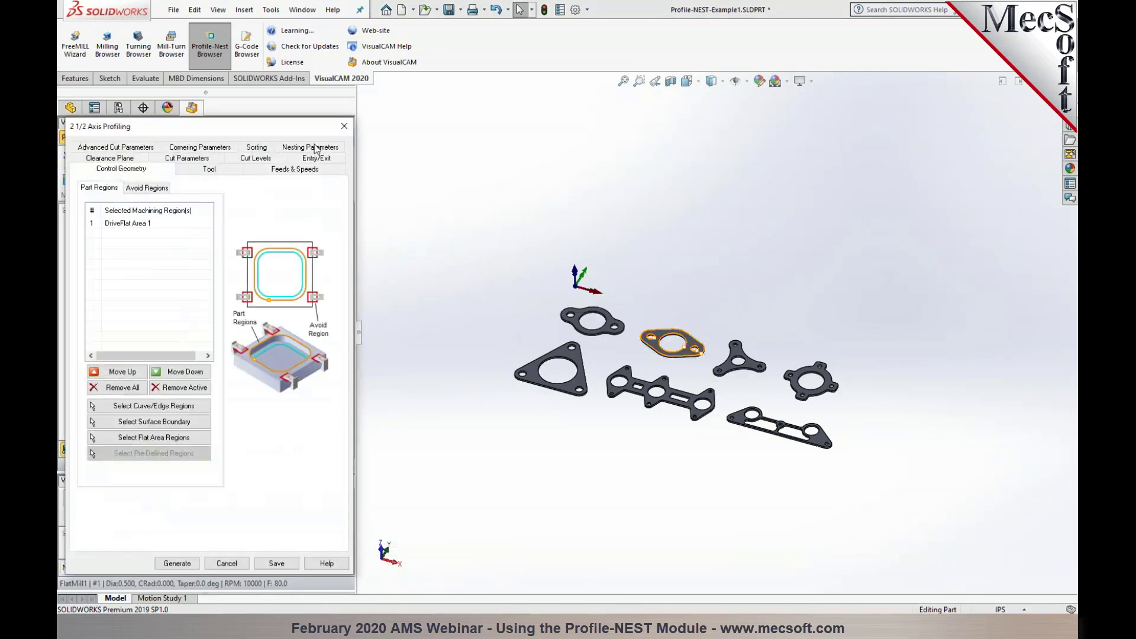
pyautogui.click(317, 149)
pyautogui.press('Tab')
pyautogui.write('3')
pyautogui.click(177, 563)
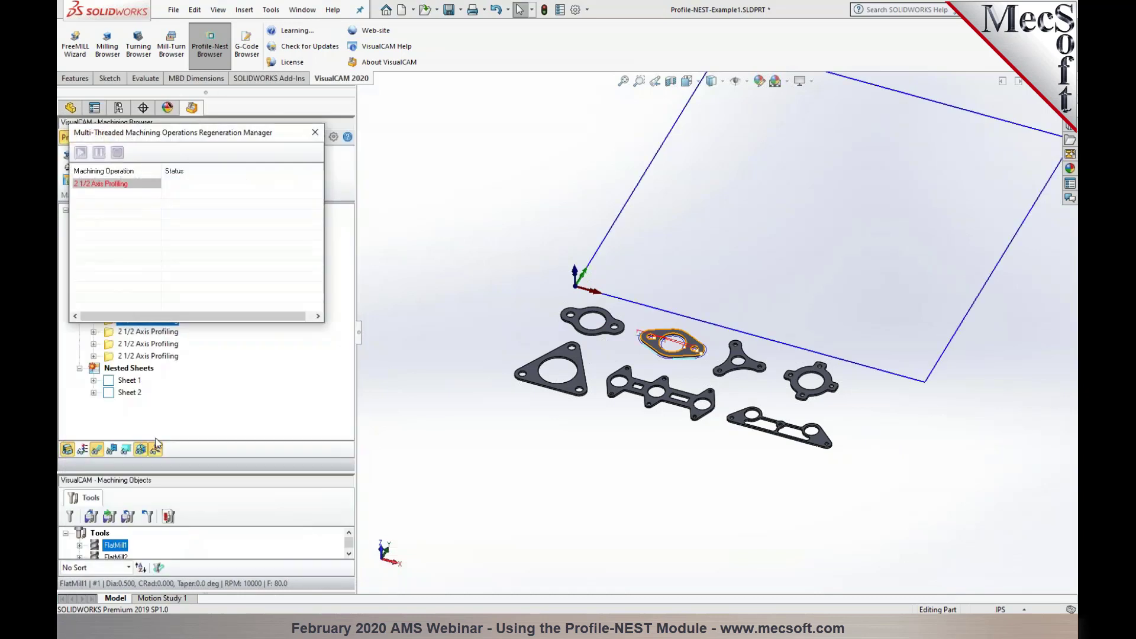
# Set the nesting priority to 4 for the small three-armed gasket's profiling operation, and regenerate it
pyautogui.click(123, 335)
pyautogui.doubleClick(123, 335)
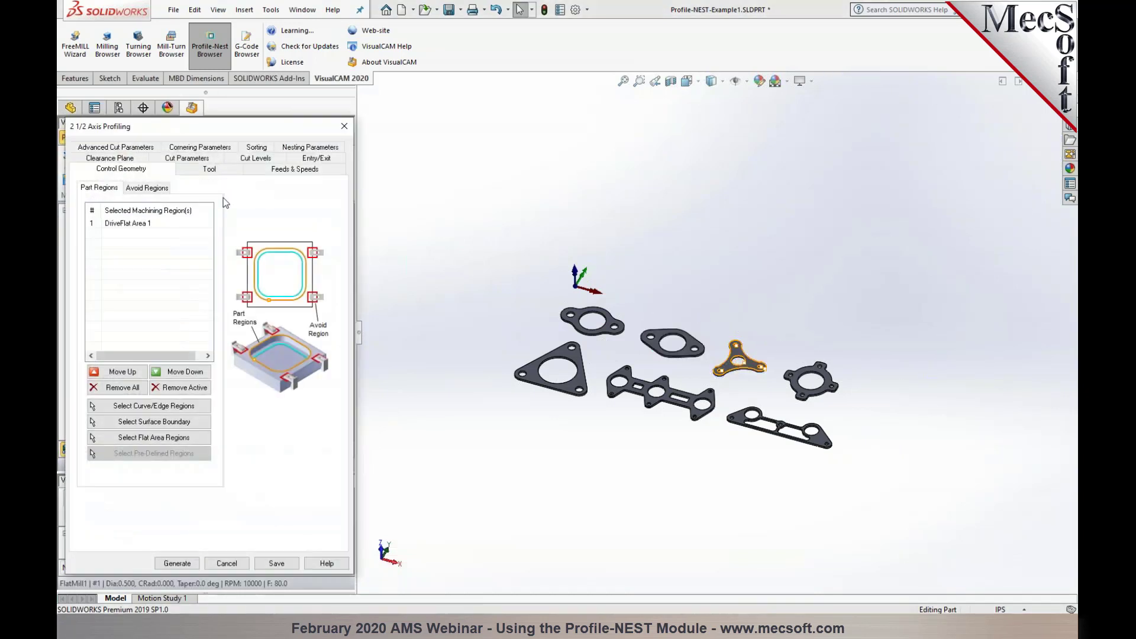
pyautogui.click(309, 169)
pyautogui.doubleClick(142, 214)
pyautogui.write('4')
pyautogui.click(188, 565)
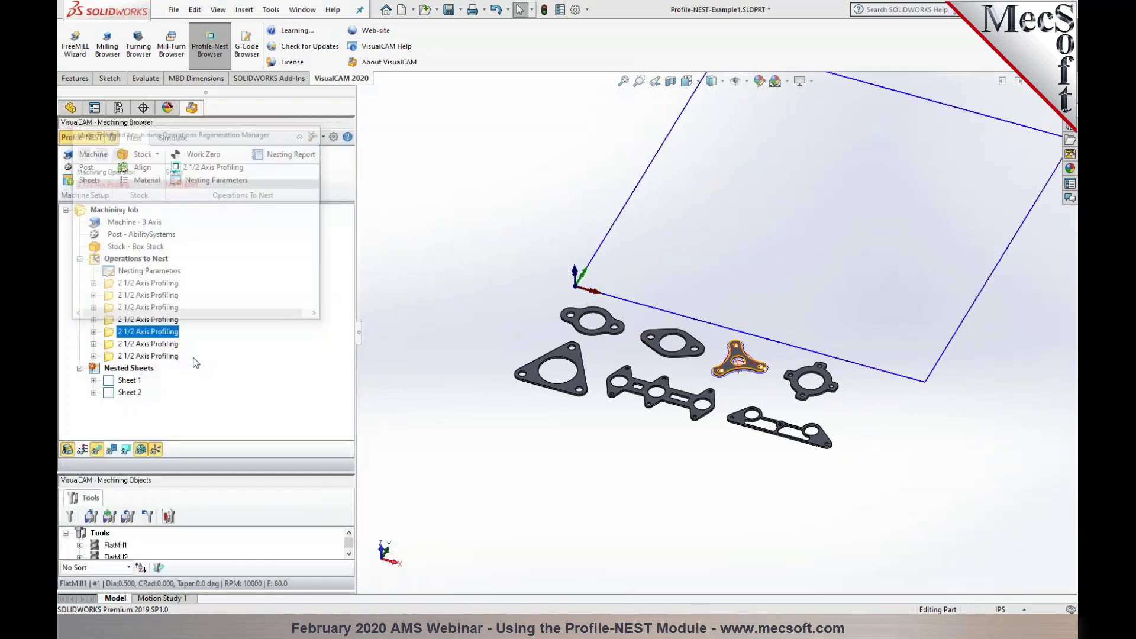
# Set the nesting priority to 3 for the profiling operation of the long gasket with three large holes, and regenerate it
pyautogui.click(113, 346)
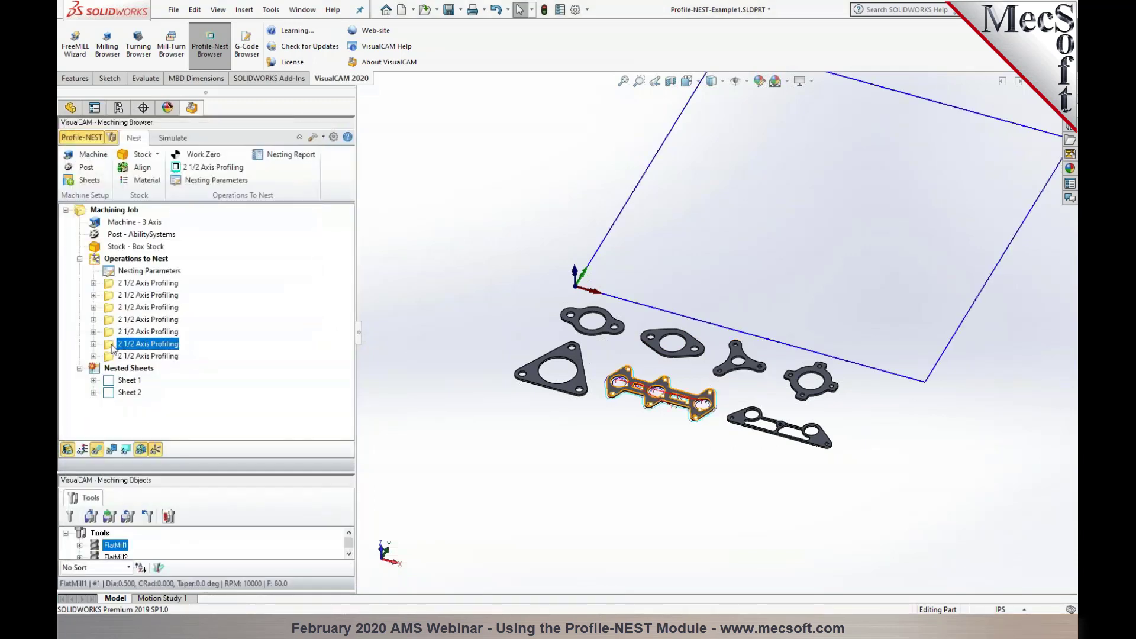
pyautogui.doubleClick(151, 344)
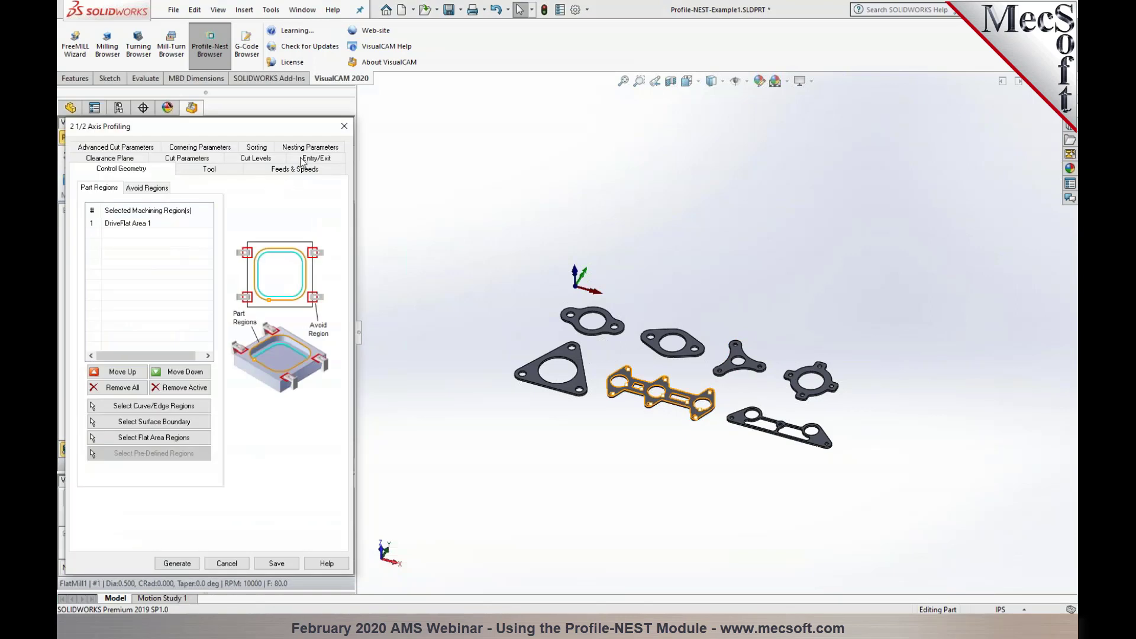
pyautogui.click(306, 149)
pyautogui.write('3')
pyautogui.click(177, 562)
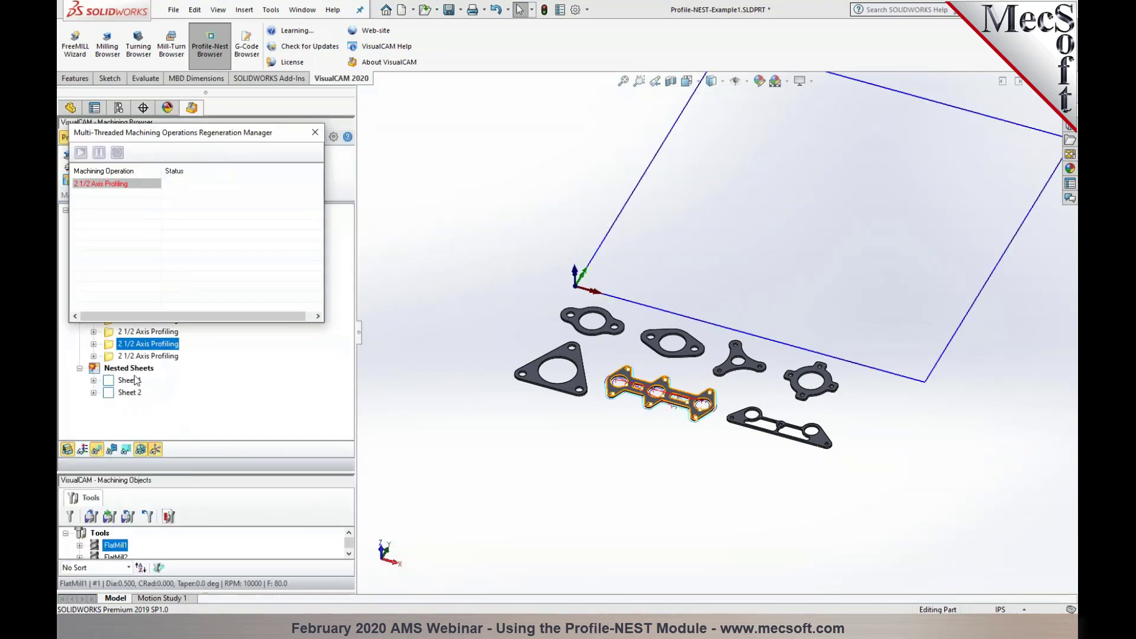
# Change the nesting priority for the round four-lug gasket's profiling operation, and regenerate it
pyautogui.doubleClick(118, 356)
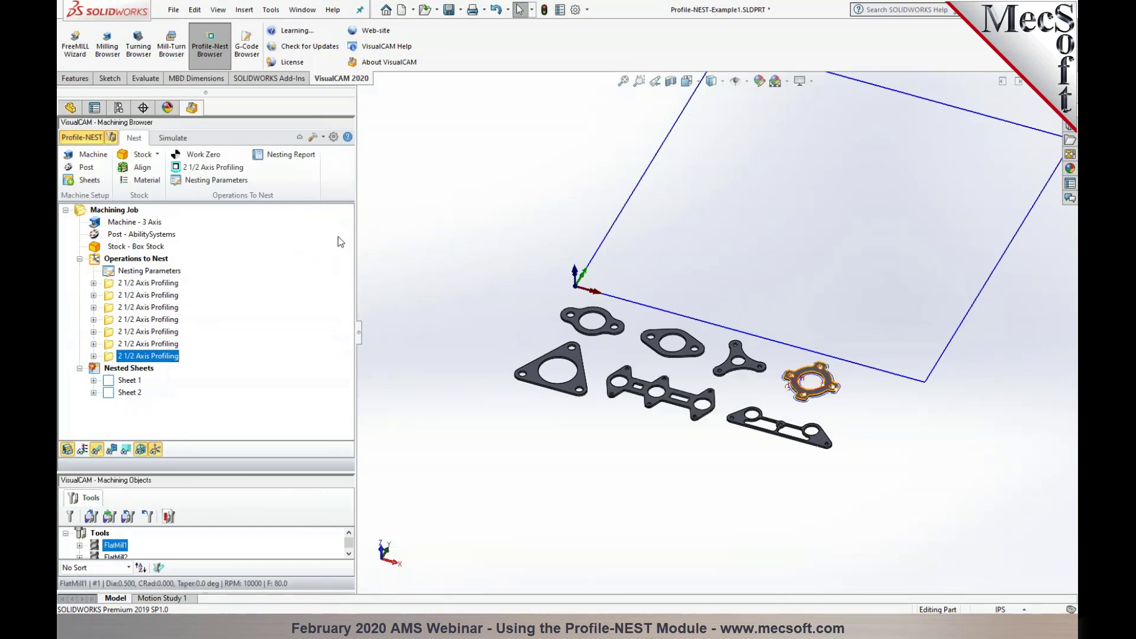
pyautogui.click(308, 148)
pyautogui.doubleClick(151, 215)
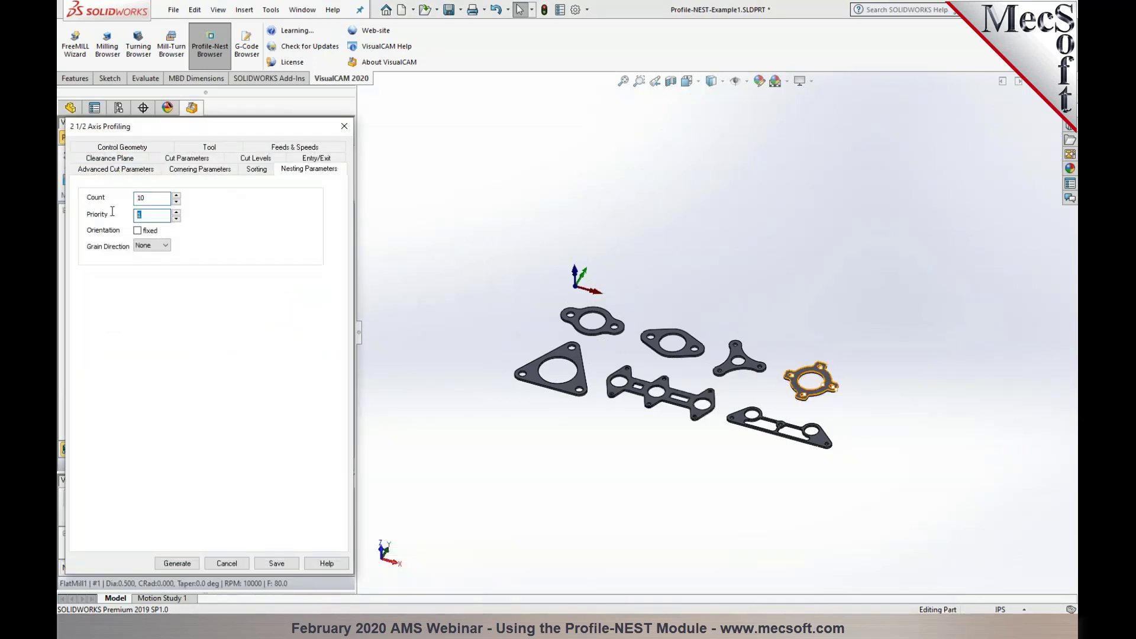
pyautogui.click(177, 563)
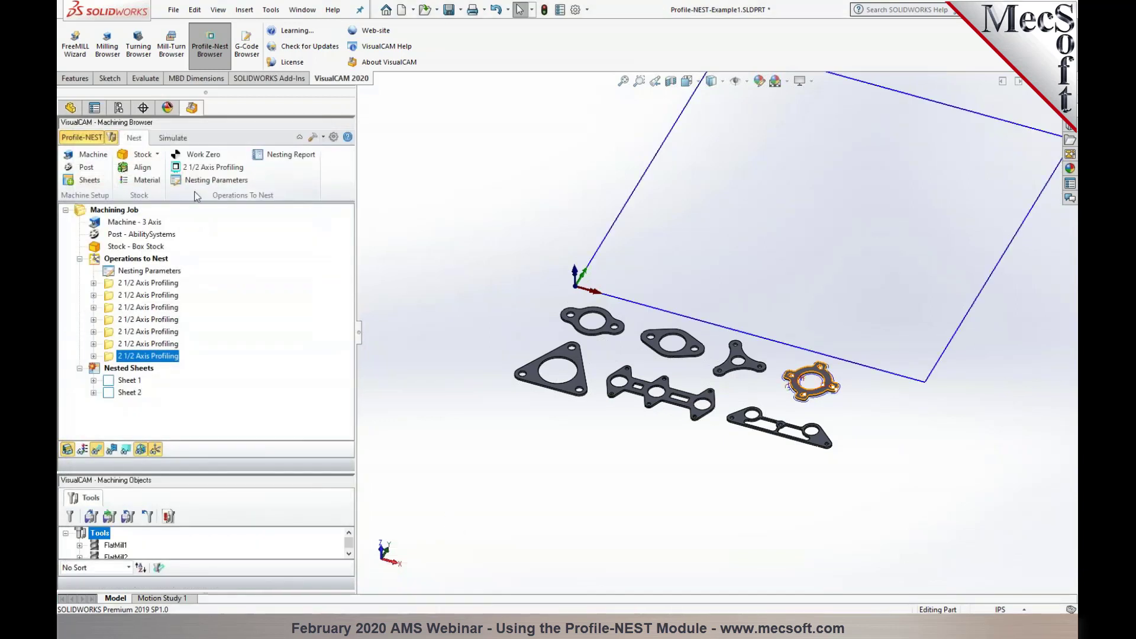
# Execute the nest again with the current nesting parameters and inspect the toolpaths on Sheet 1 and Sheet 2
pyautogui.click(213, 180)
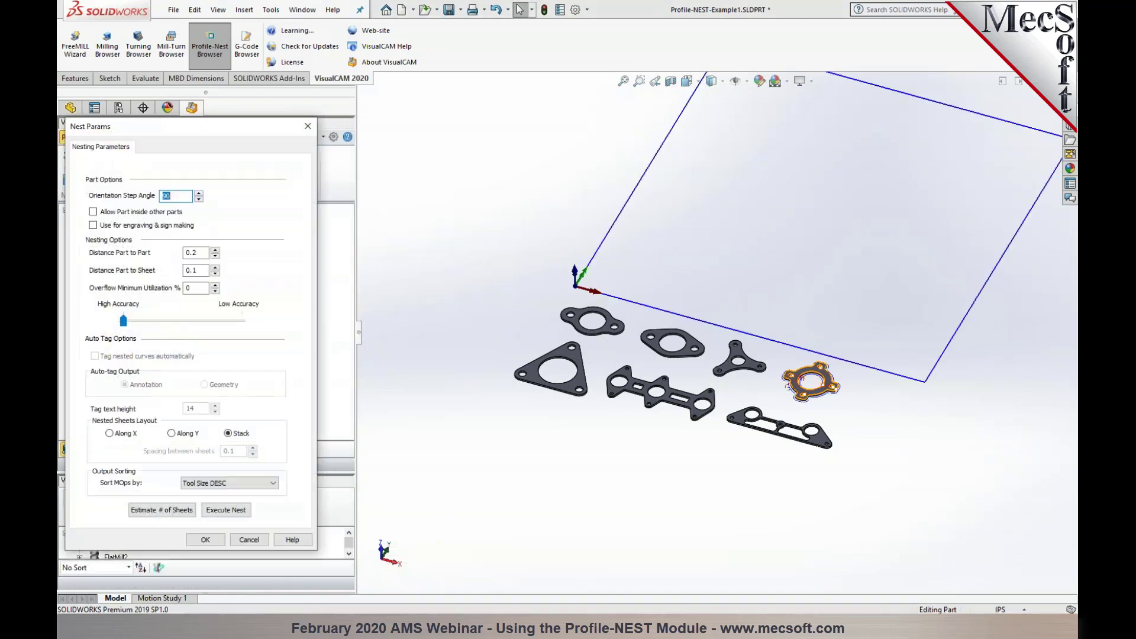
pyautogui.click(226, 511)
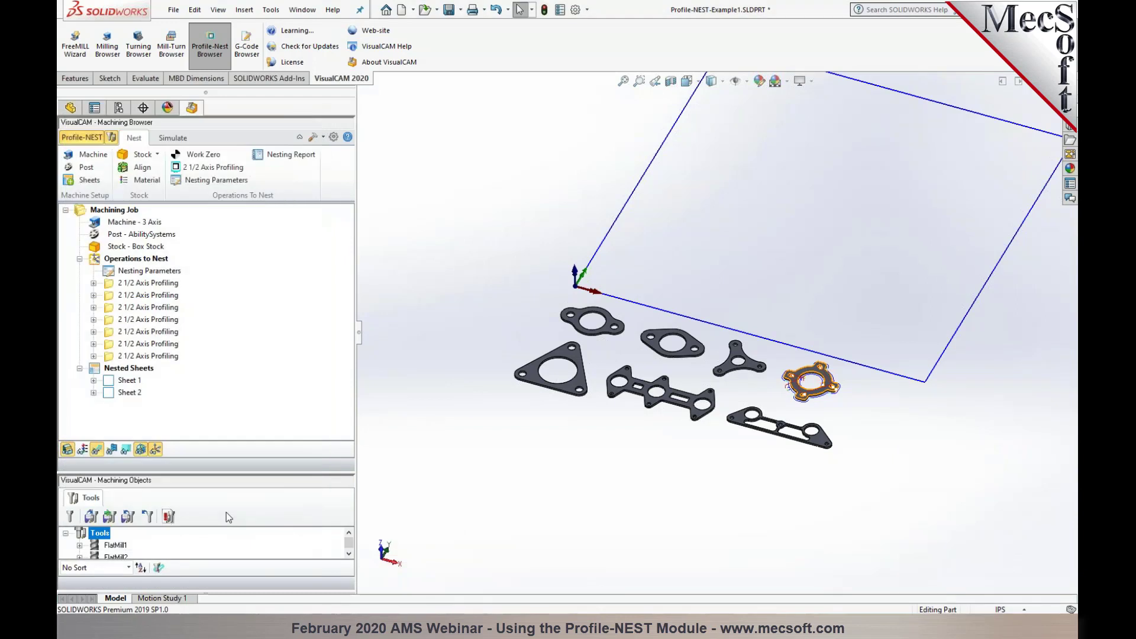
pyautogui.click(117, 380)
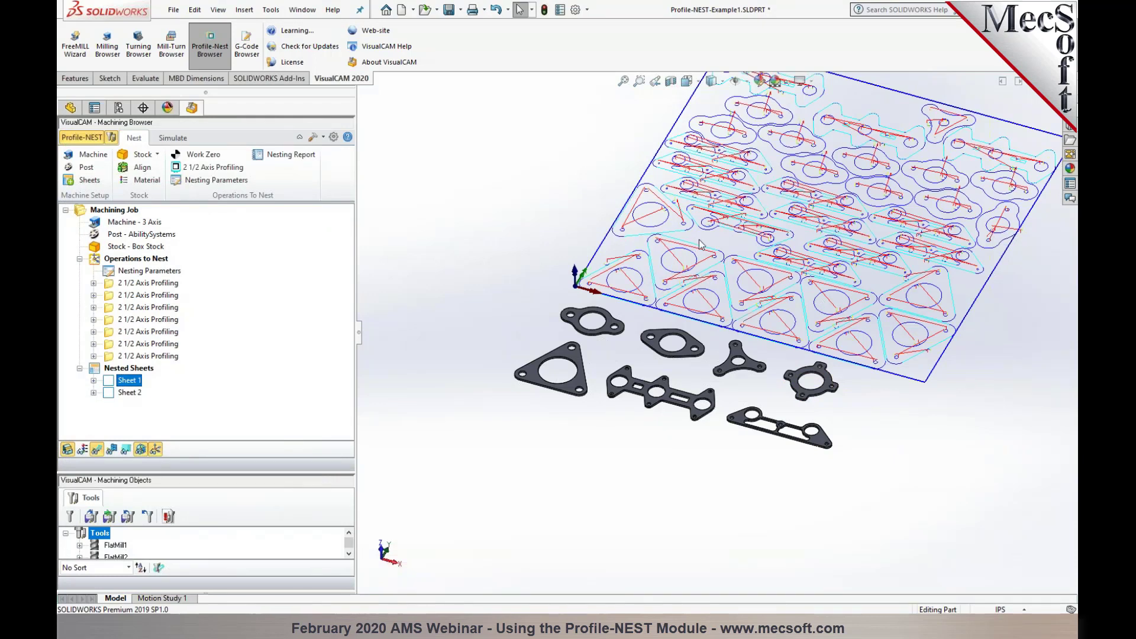
pyautogui.scroll(2, 704, 299)
pyautogui.scroll(-2, 839, 215)
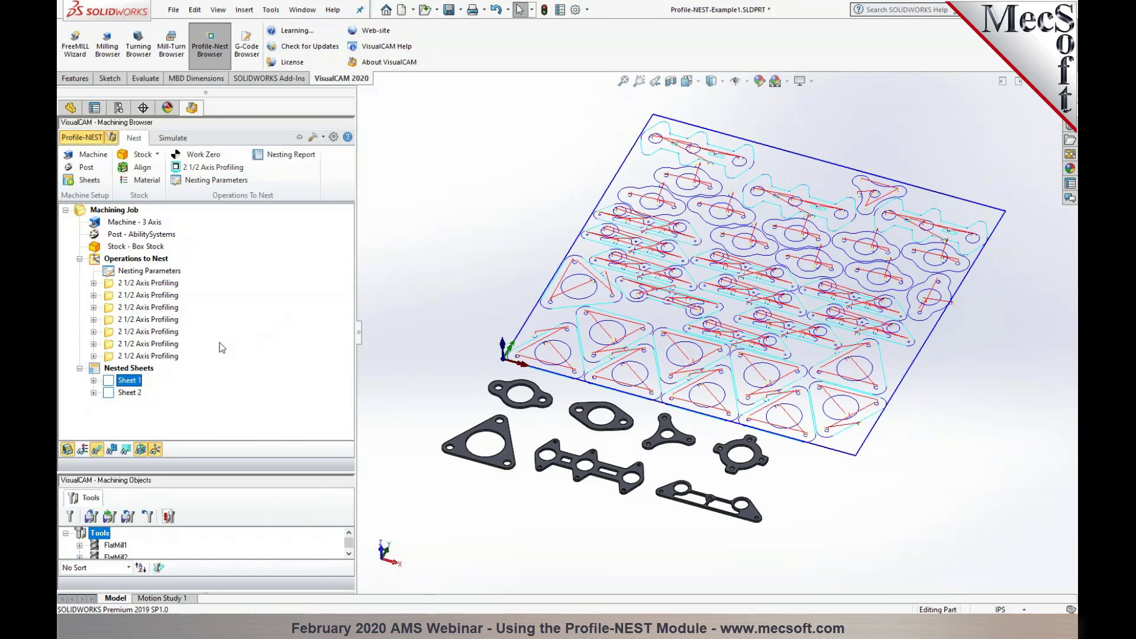
pyautogui.click(126, 394)
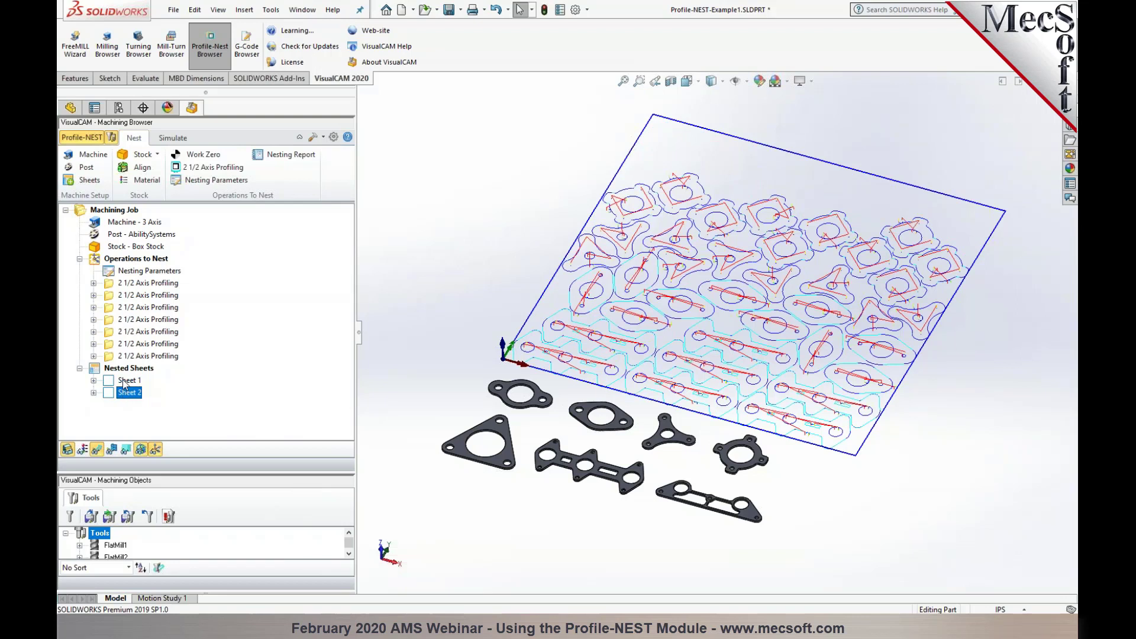
# Post Sheet 1 with the Mach3-Inch post-processor, overwriting Profile-NEST-Example1_Sheet 1.nc
pyautogui.click(127, 381)
pyautogui.rightClick(124, 381)
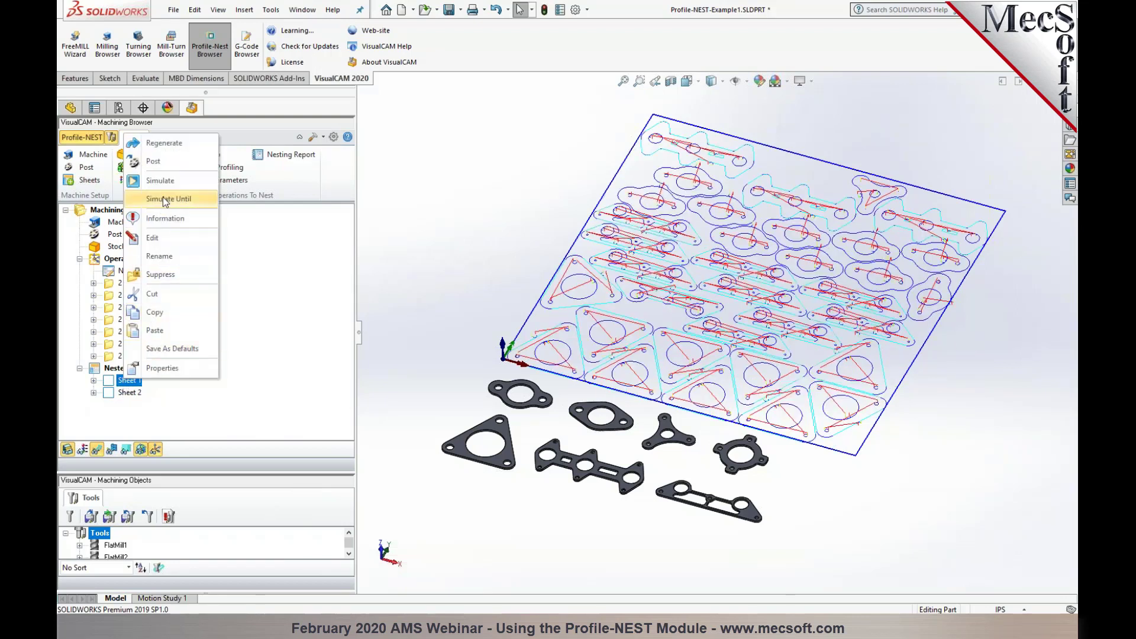
pyautogui.click(167, 161)
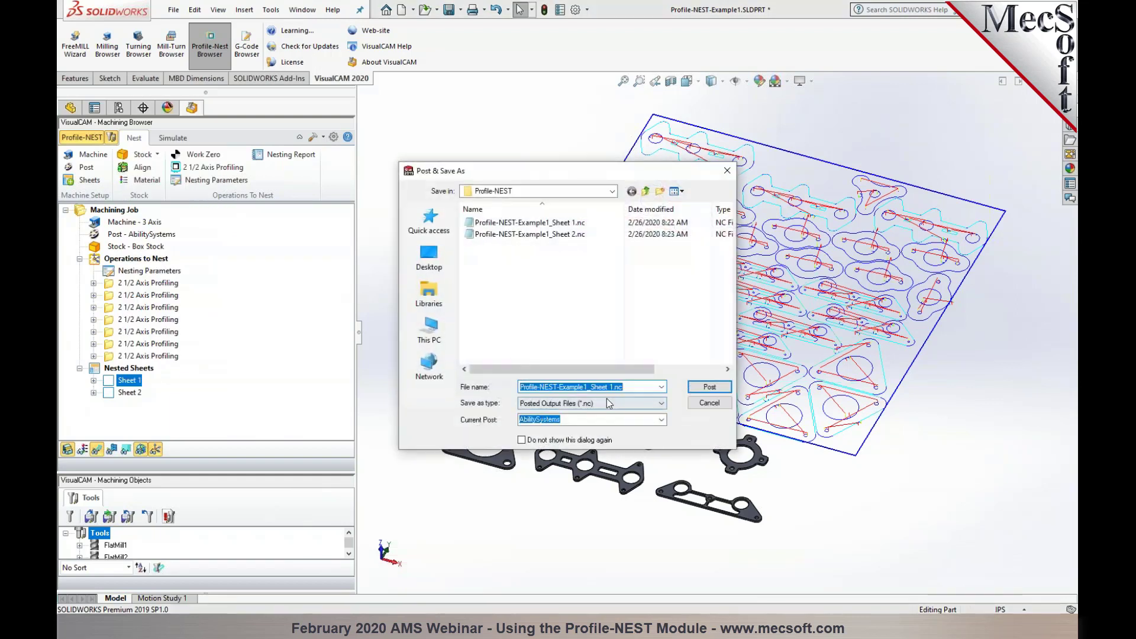
pyautogui.click(661, 419)
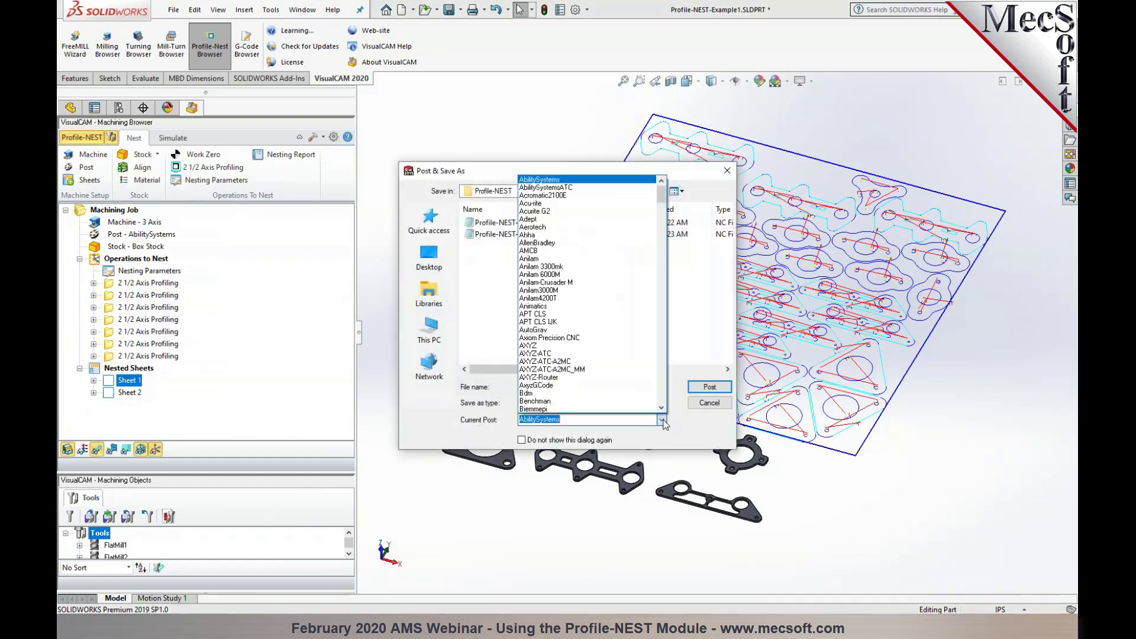
pyautogui.write('m')
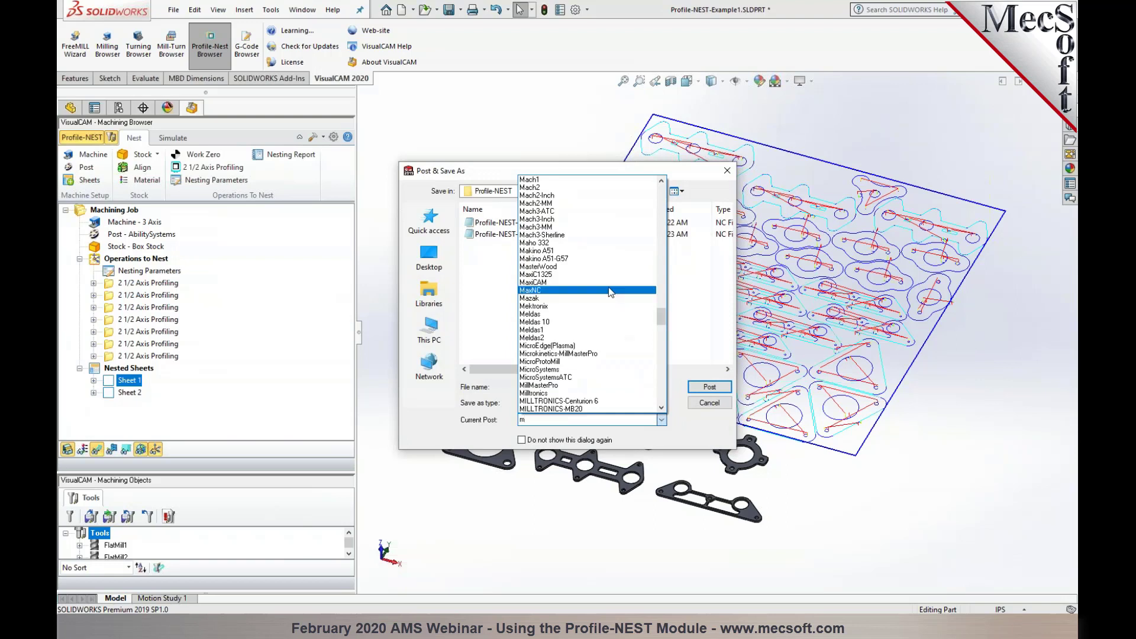
pyautogui.click(591, 219)
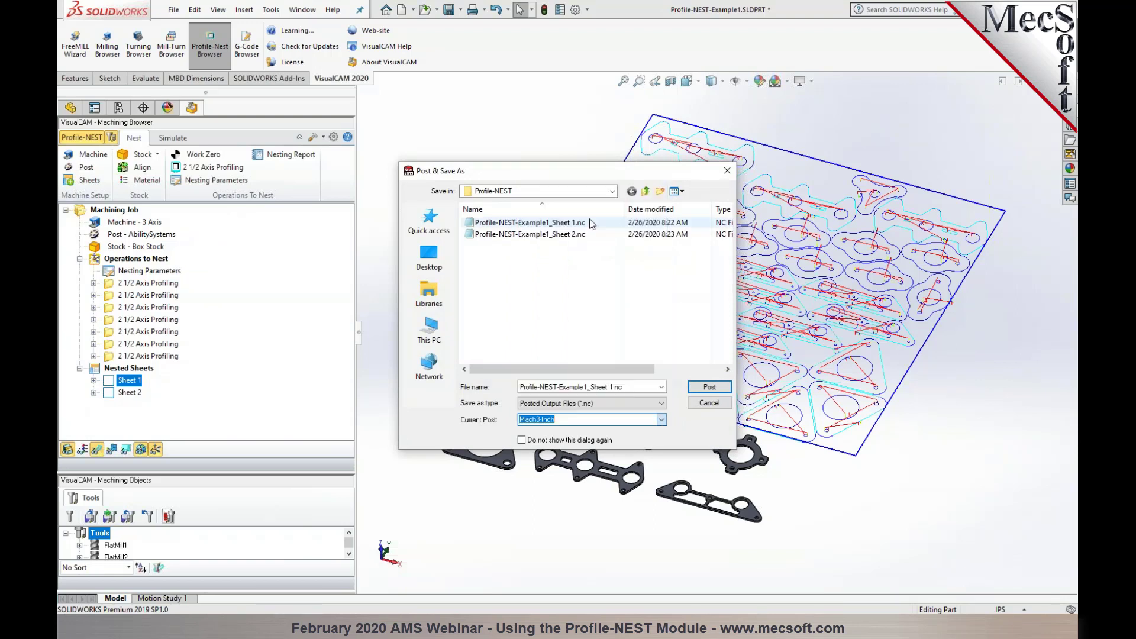
pyautogui.click(709, 387)
pyautogui.click(596, 313)
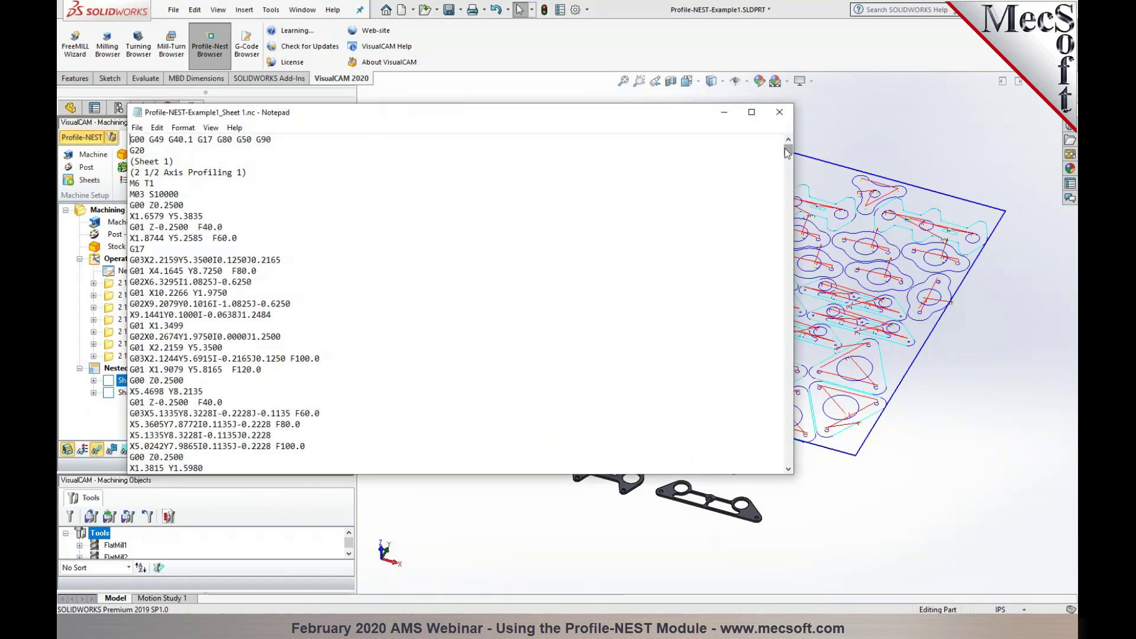
# Read through the posted G-code of Sheet 1, checking the profiling operation comments, and close the file
pyautogui.moveTo(786, 149); pyautogui.dragTo(785, 165)
pyautogui.moveTo(247, 249); pyautogui.dragTo(130, 238)
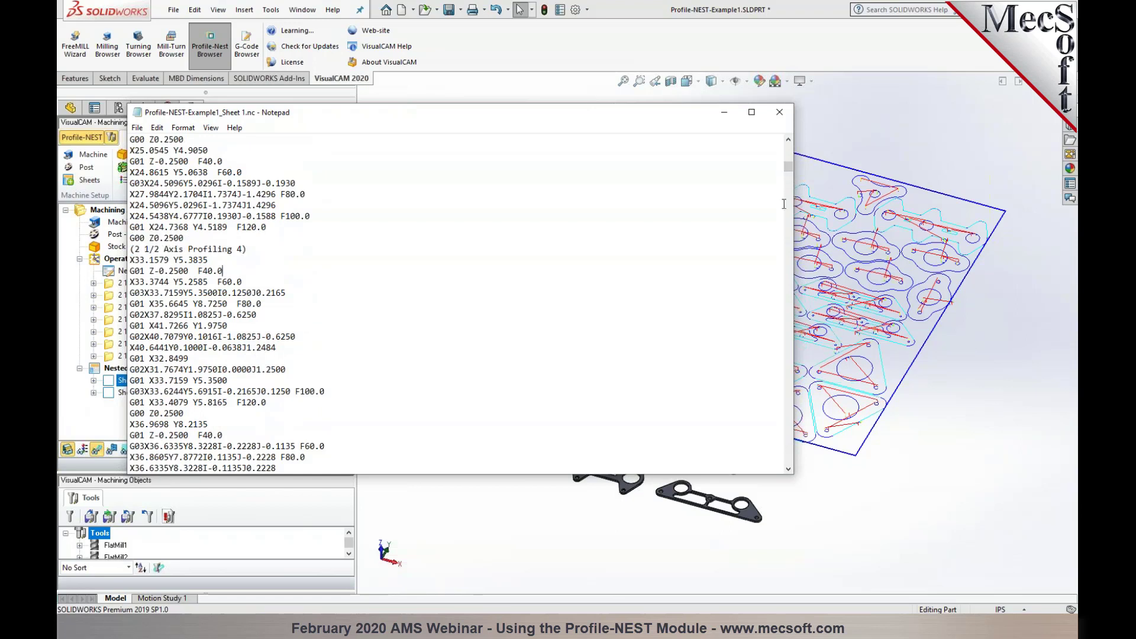
pyautogui.moveTo(786, 168); pyautogui.dragTo(759, 148)
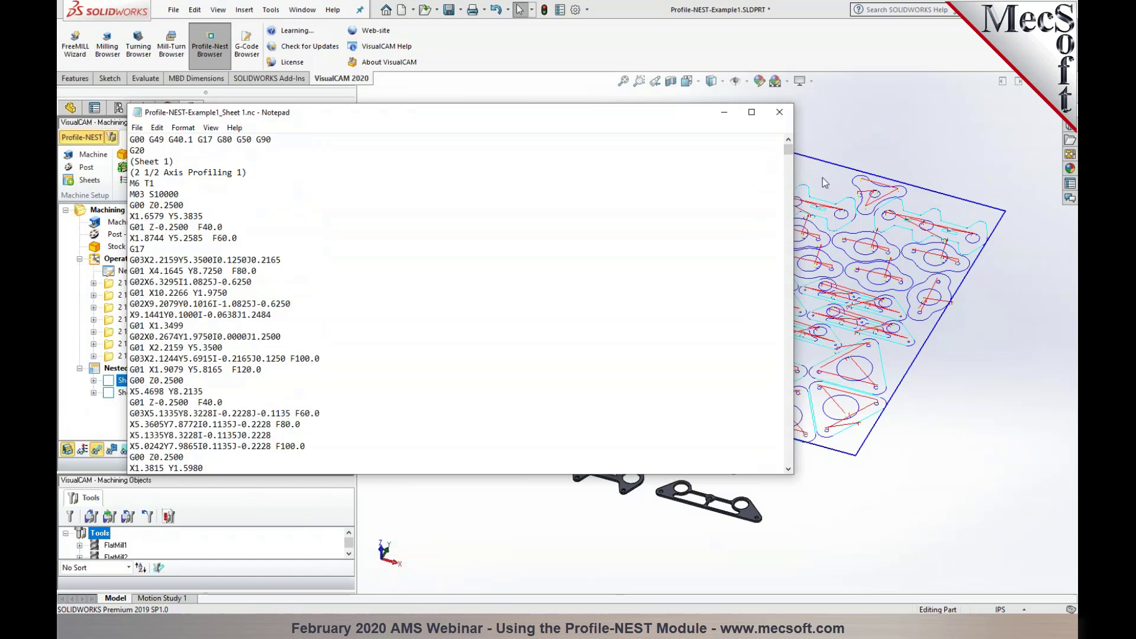
pyautogui.moveTo(788, 148); pyautogui.dragTo(784, 125)
pyautogui.click(779, 112)
# Post Sheet 2 with Mach3-Inch, overwriting Profile-NEST-Example1_Sheet 2.nc, and check its G-code through to the end
pyautogui.click(123, 392)
pyautogui.rightClick(123, 393)
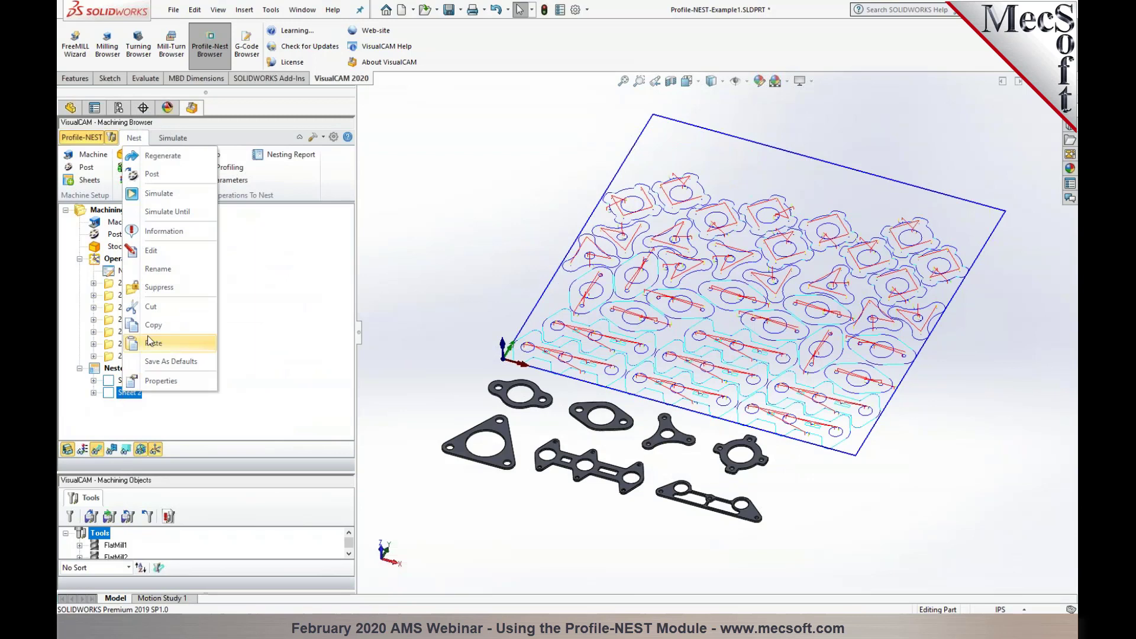
pyautogui.click(165, 170)
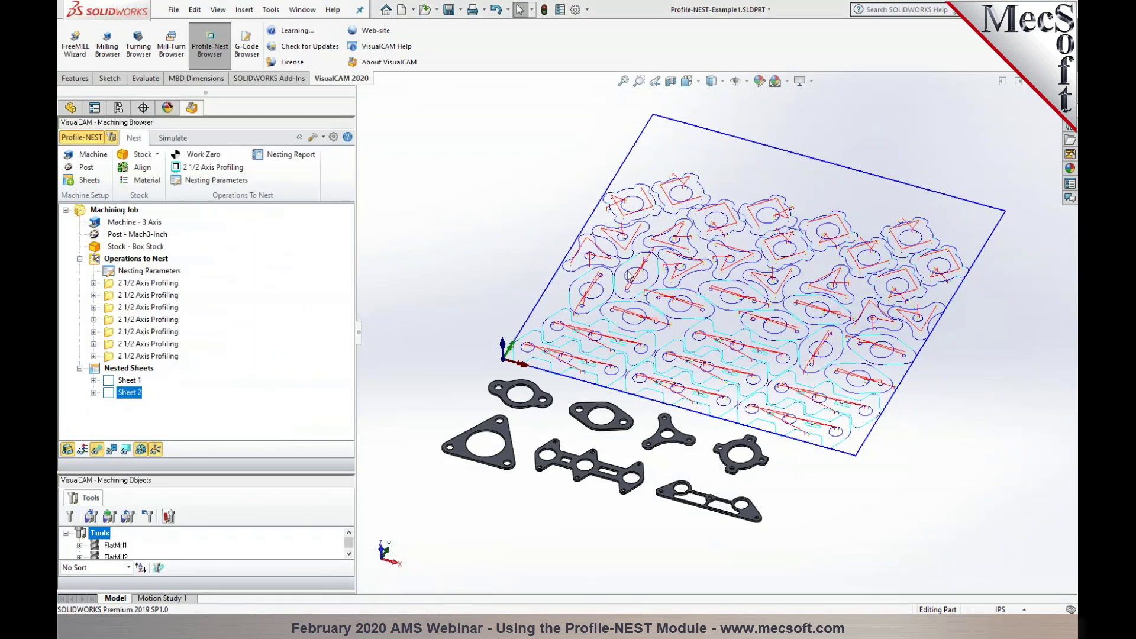
pyautogui.click(709, 387)
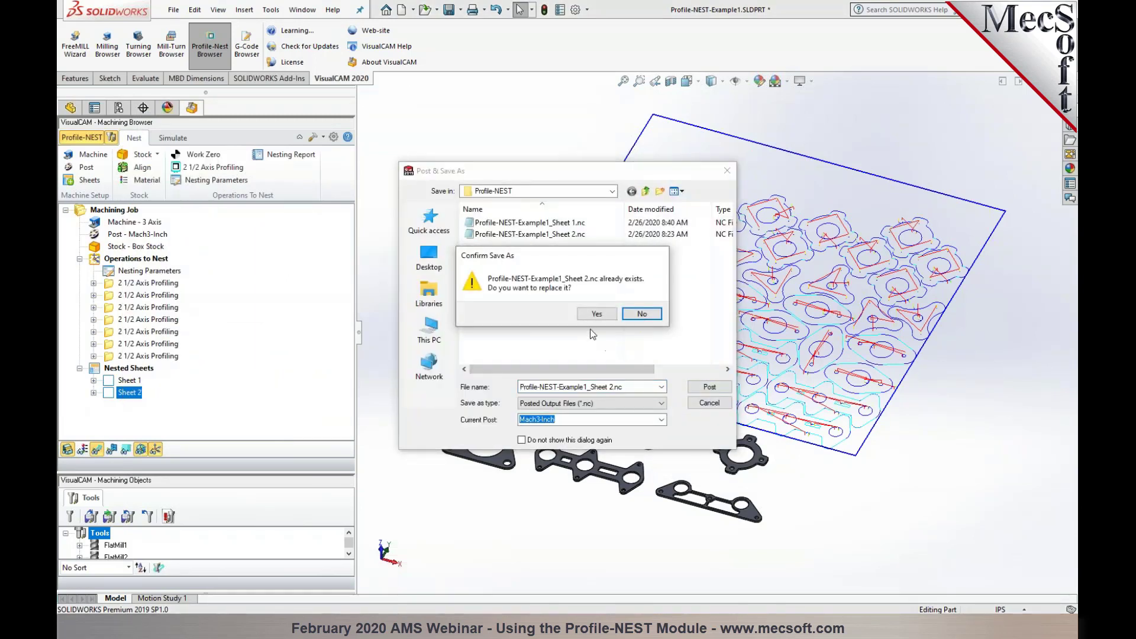
pyautogui.click(590, 314)
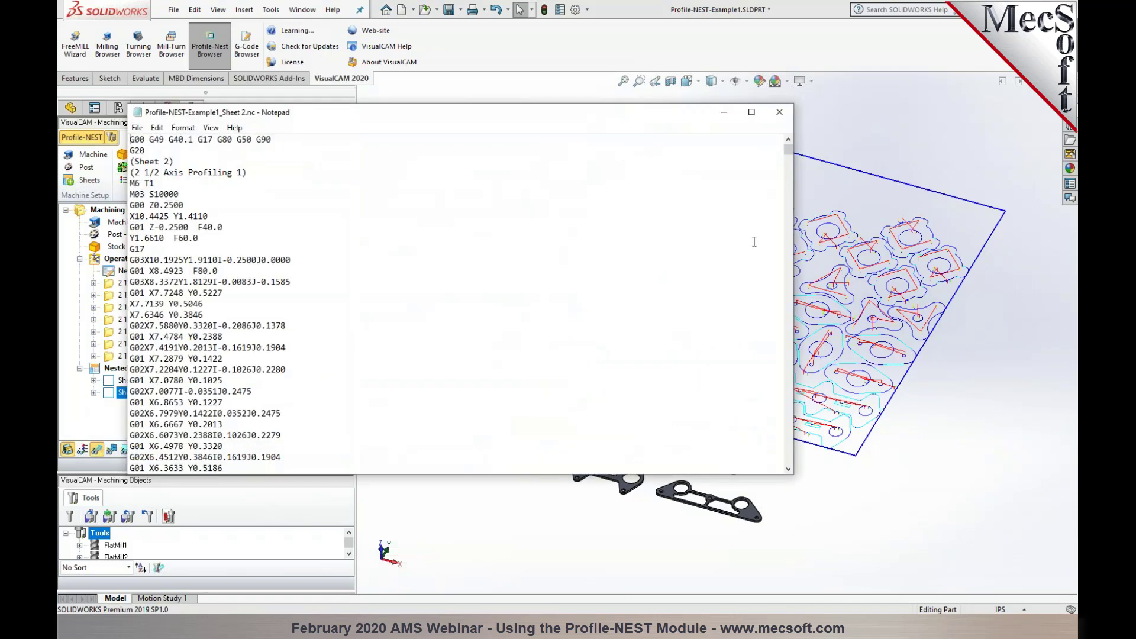
pyautogui.moveTo(788, 154); pyautogui.dragTo(781, 462)
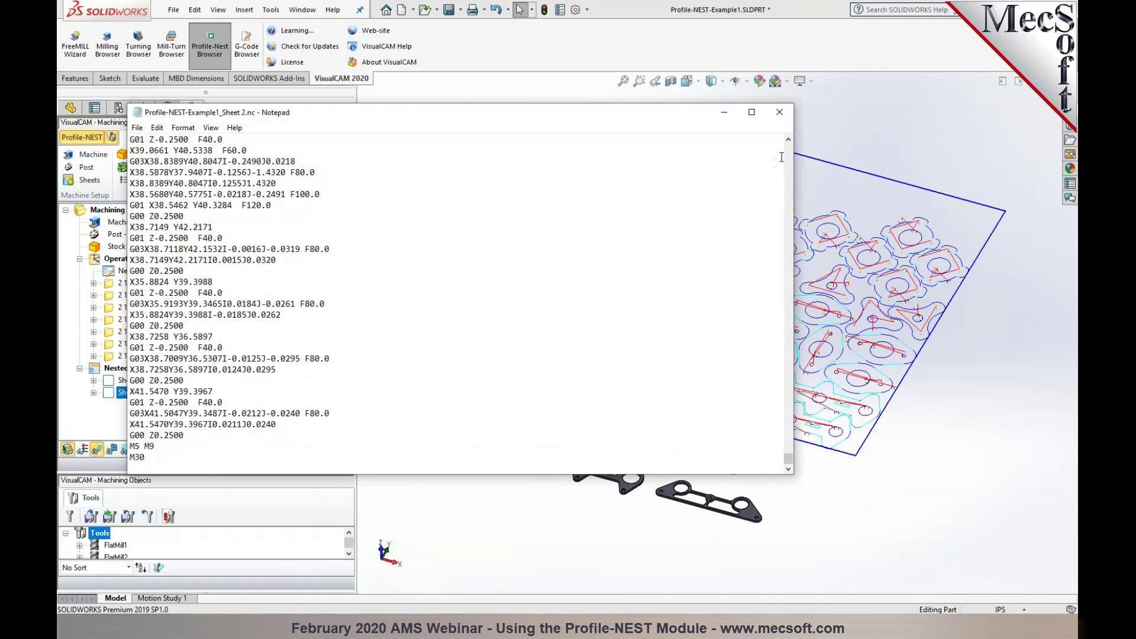
pyautogui.click(779, 112)
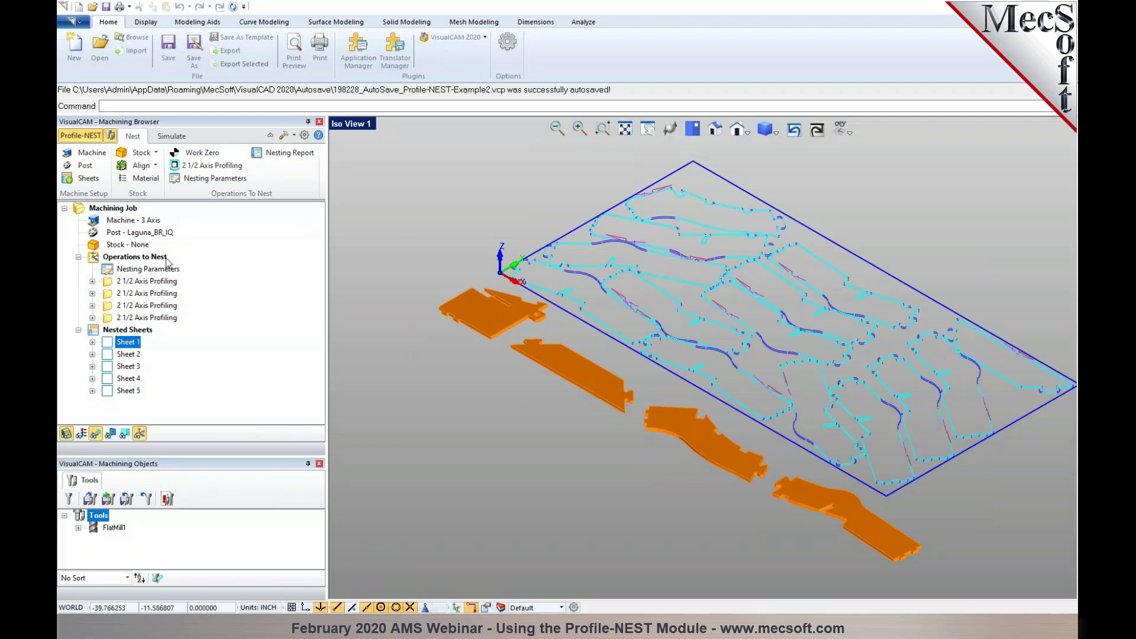
# Switch to VisualCAD with Profile-NEST-Example2 and set the RectSheet's grain direction to Along X
pyautogui.click(137, 270)
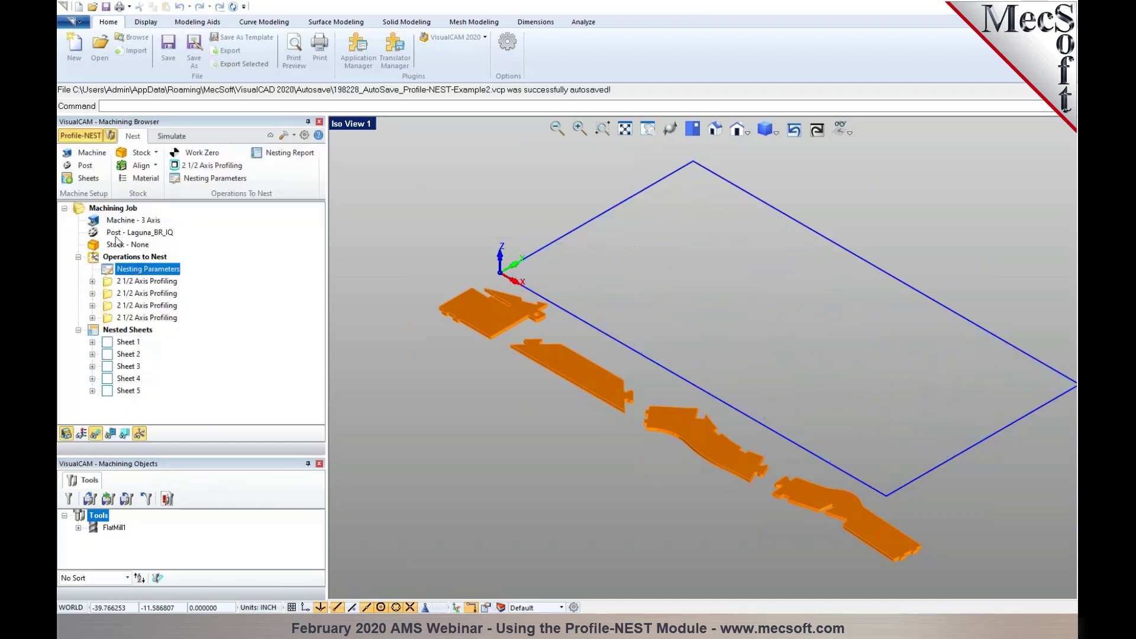
pyautogui.click(83, 178)
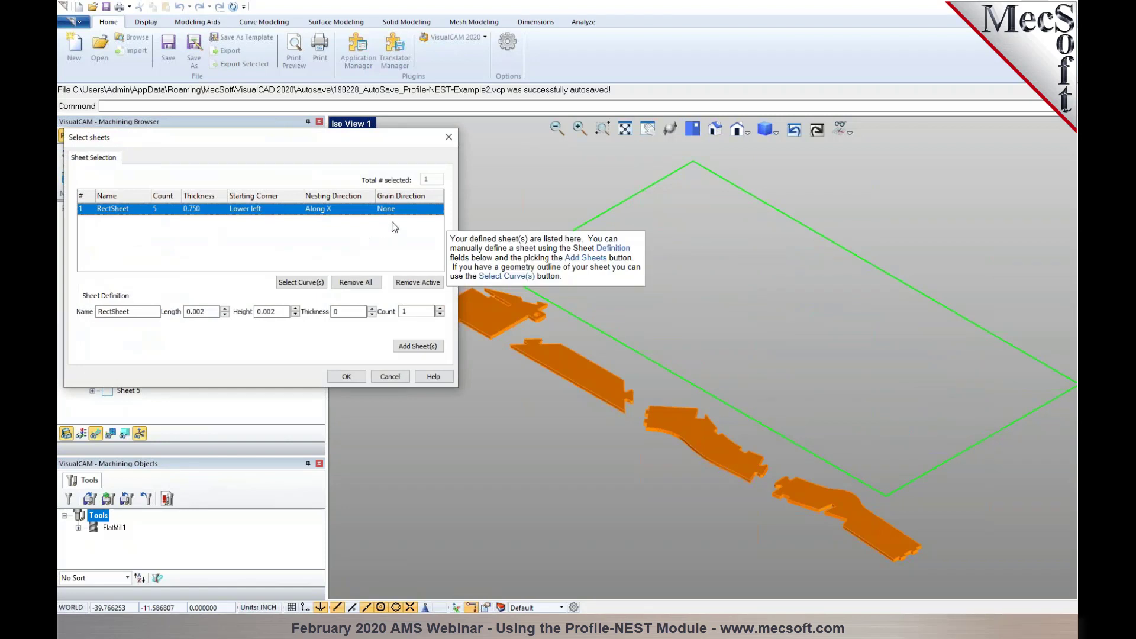
pyautogui.click(410, 210)
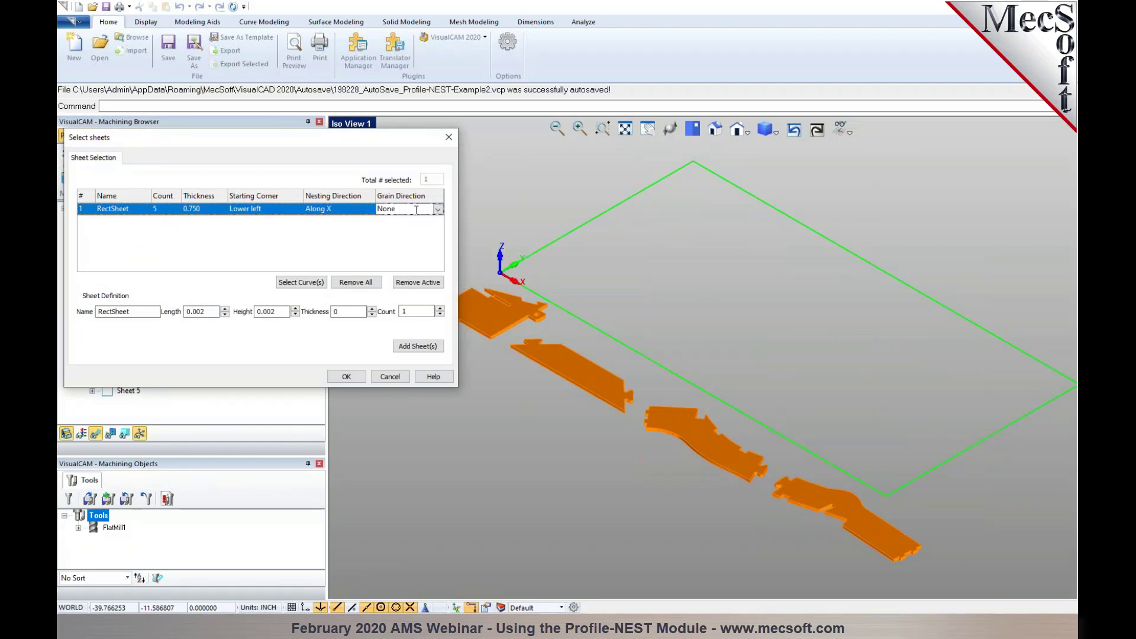
pyautogui.click(437, 210)
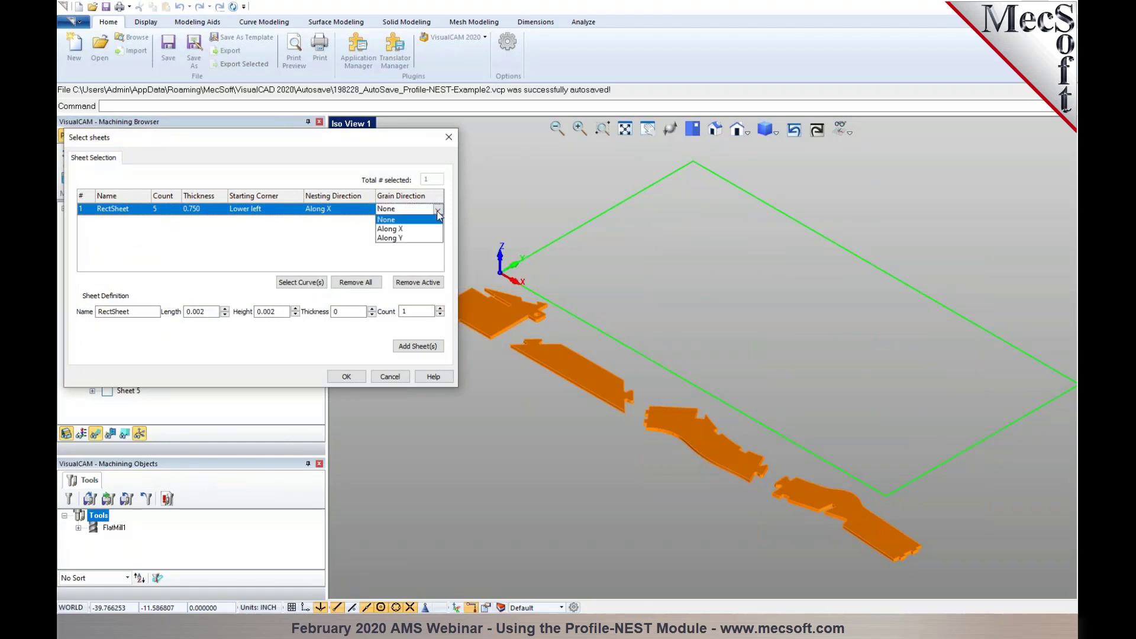
pyautogui.click(400, 230)
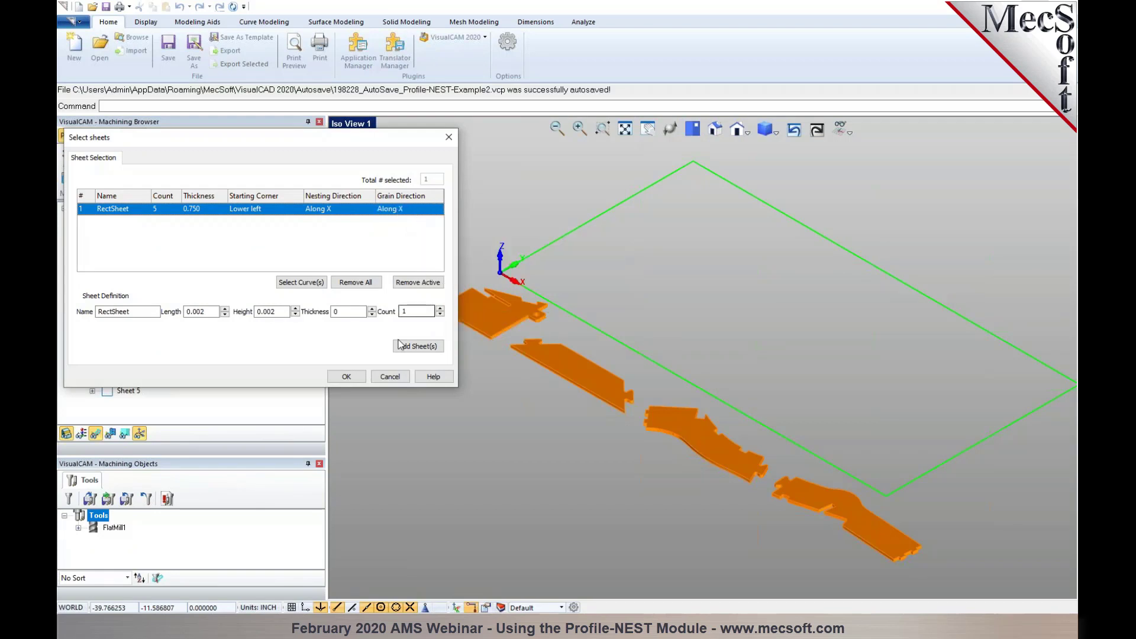
pyautogui.click(346, 377)
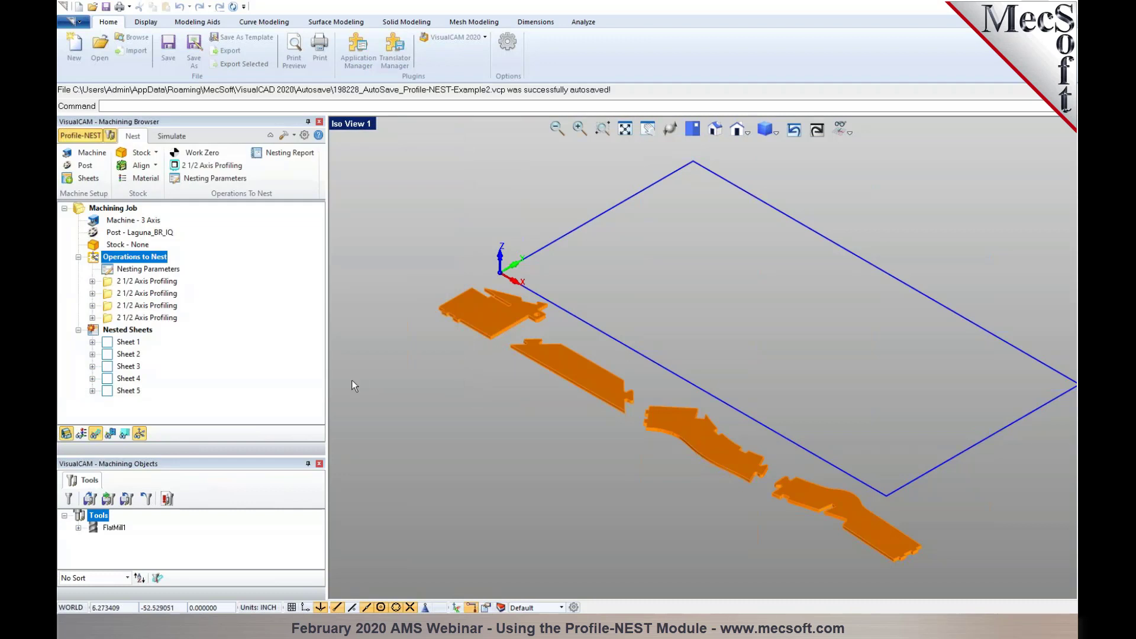
# Execute the nest with the updated sheet definition and look over Sheets 1 through 5
pyautogui.click(135, 330)
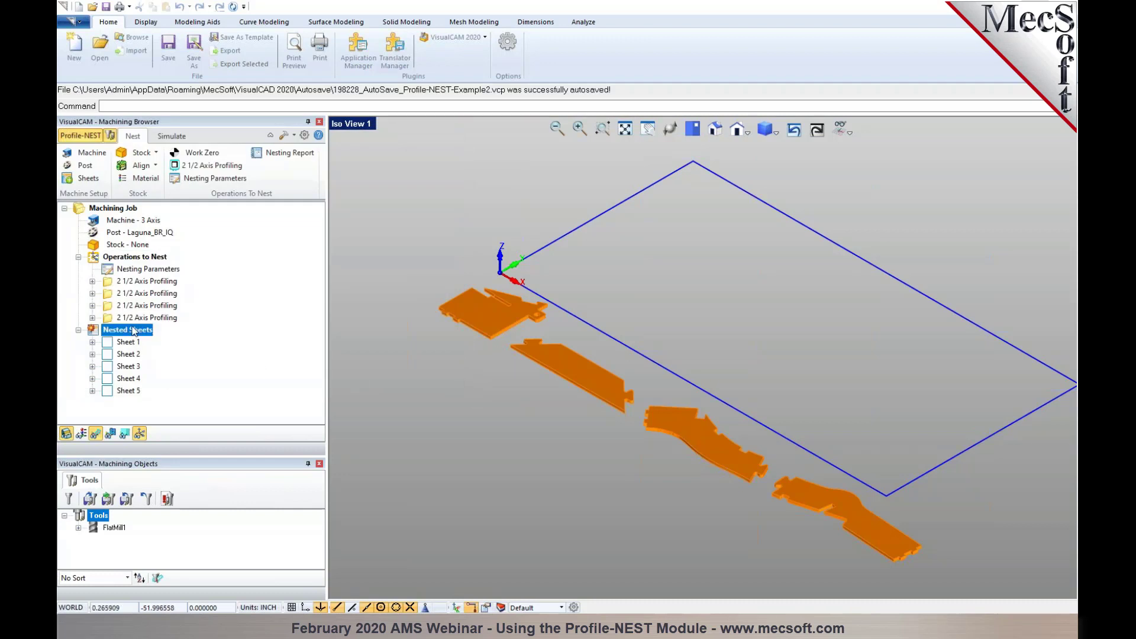
pyautogui.click(243, 178)
pyautogui.click(238, 523)
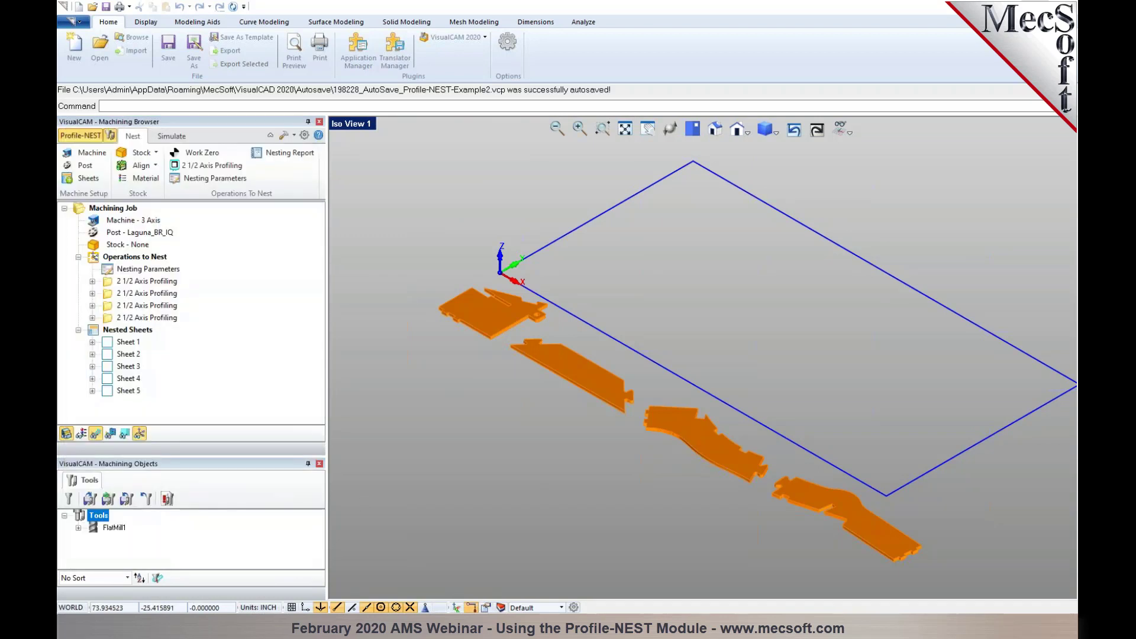
pyautogui.click(127, 342)
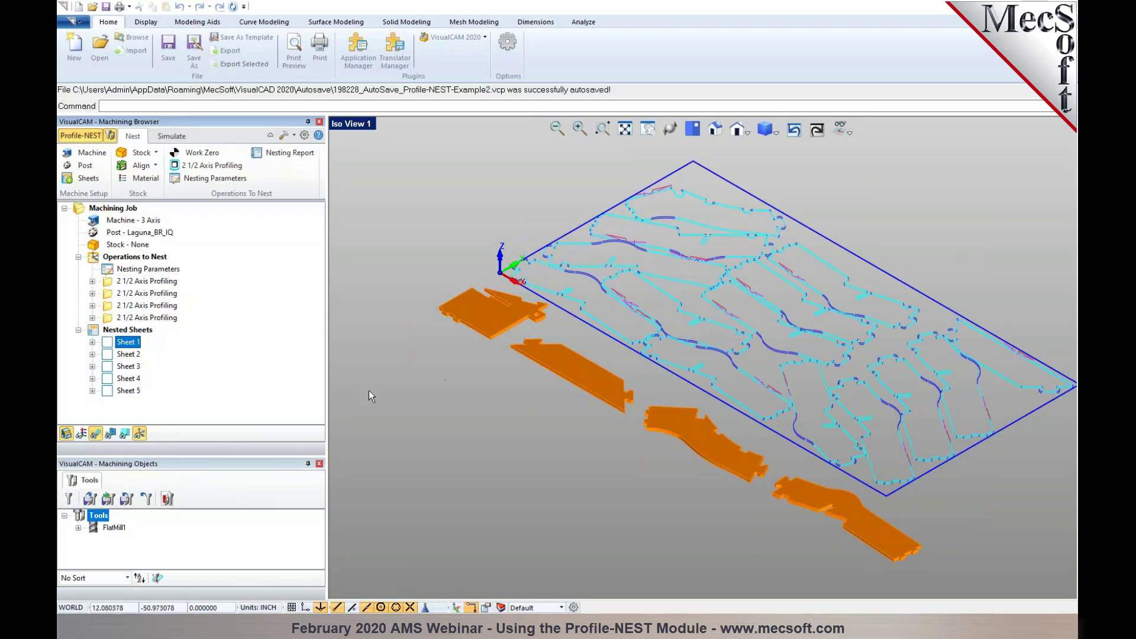
pyautogui.click(125, 354)
pyautogui.click(125, 367)
pyautogui.click(122, 379)
pyautogui.click(126, 391)
pyautogui.click(127, 342)
# Set the grain direction of the first 2 1/2 Axis Profiling operation to Along Y and regenerate its toolpath
pyautogui.click(151, 282)
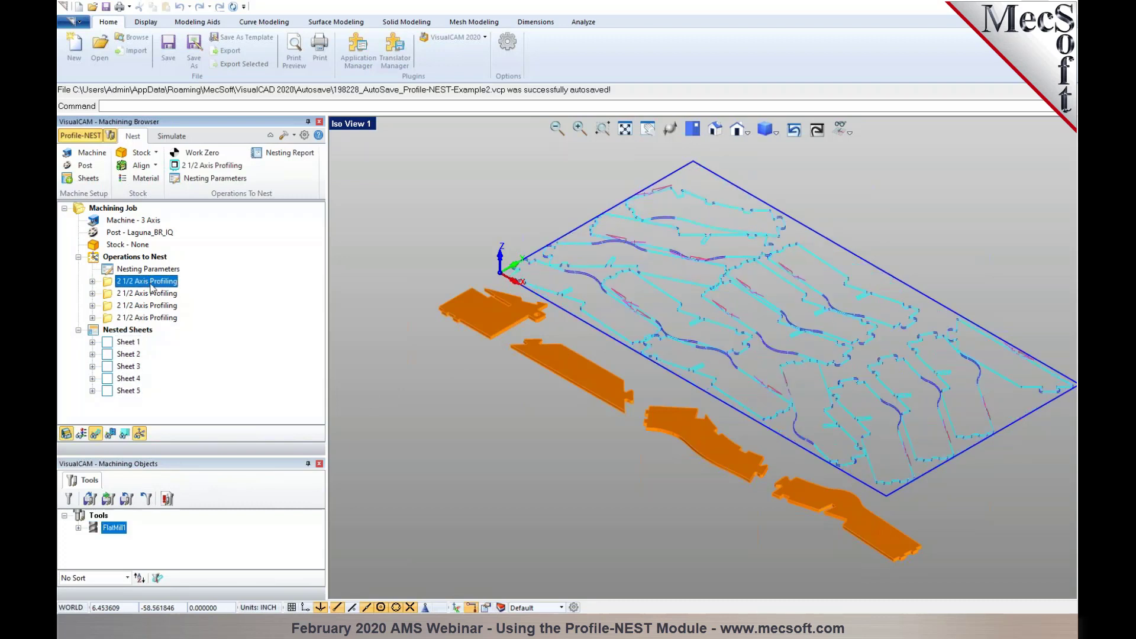
pyautogui.doubleClick(108, 286)
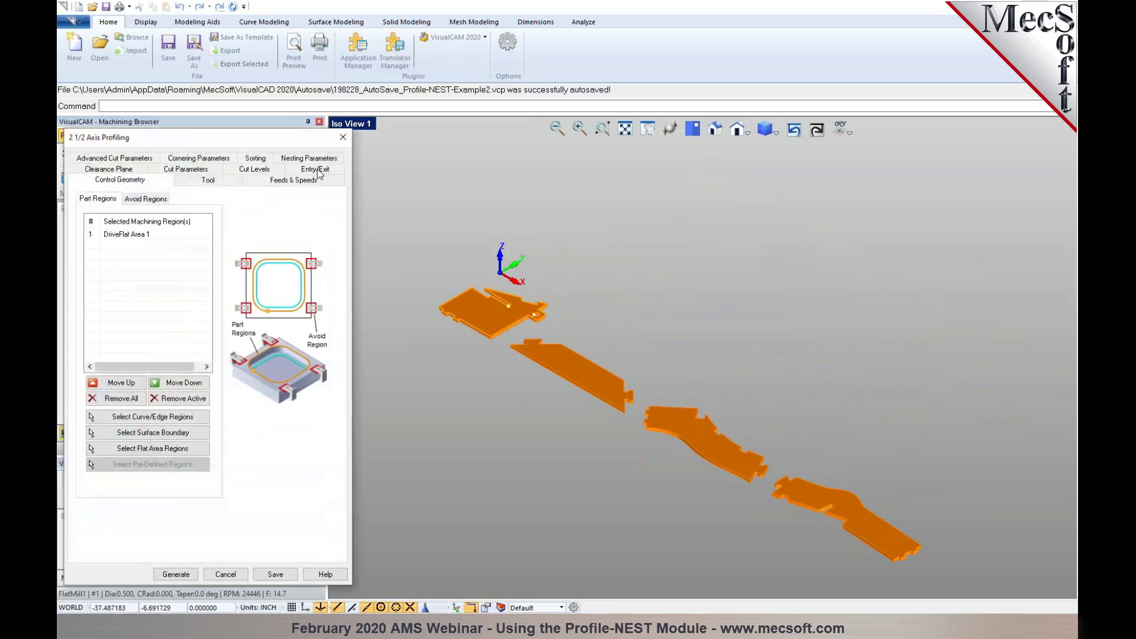
pyautogui.click(314, 161)
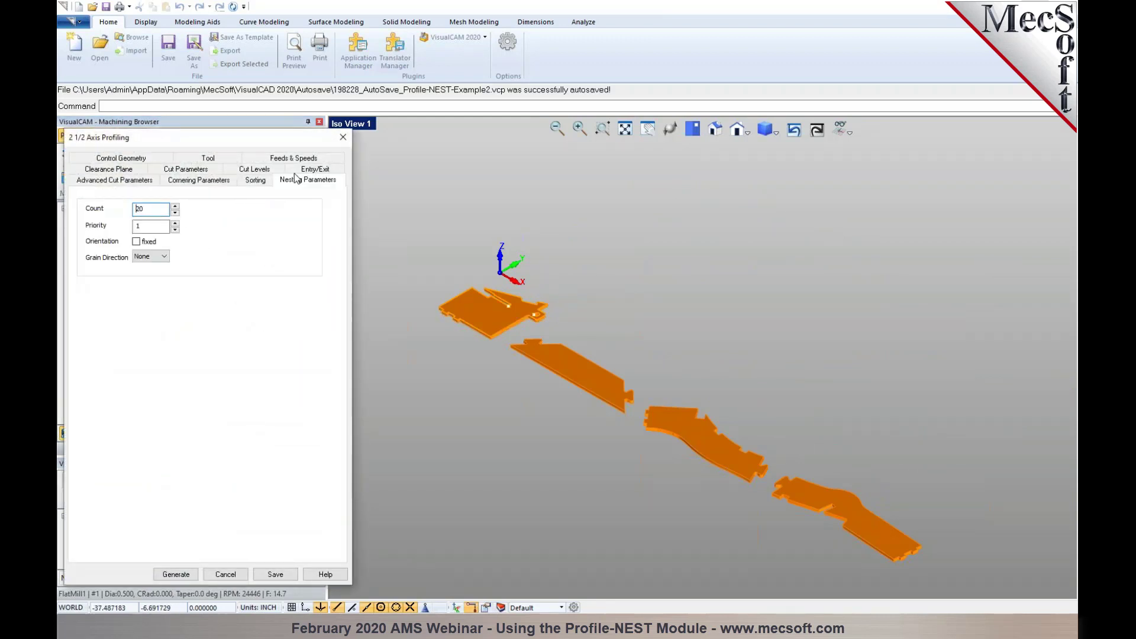
pyautogui.click(158, 257)
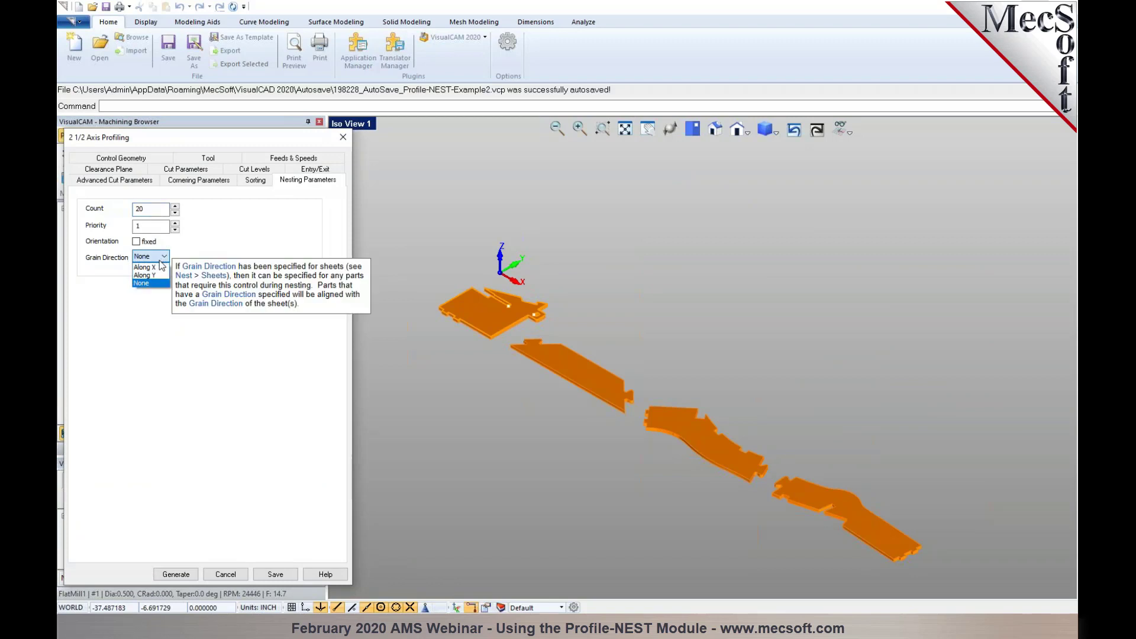
pyautogui.click(157, 275)
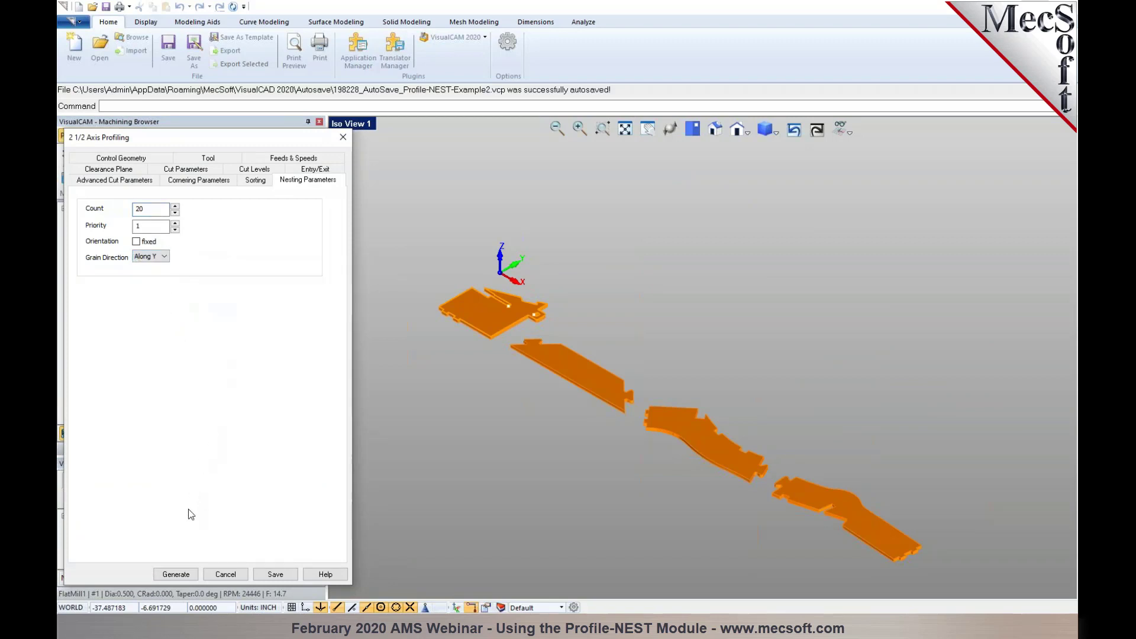
pyautogui.click(185, 573)
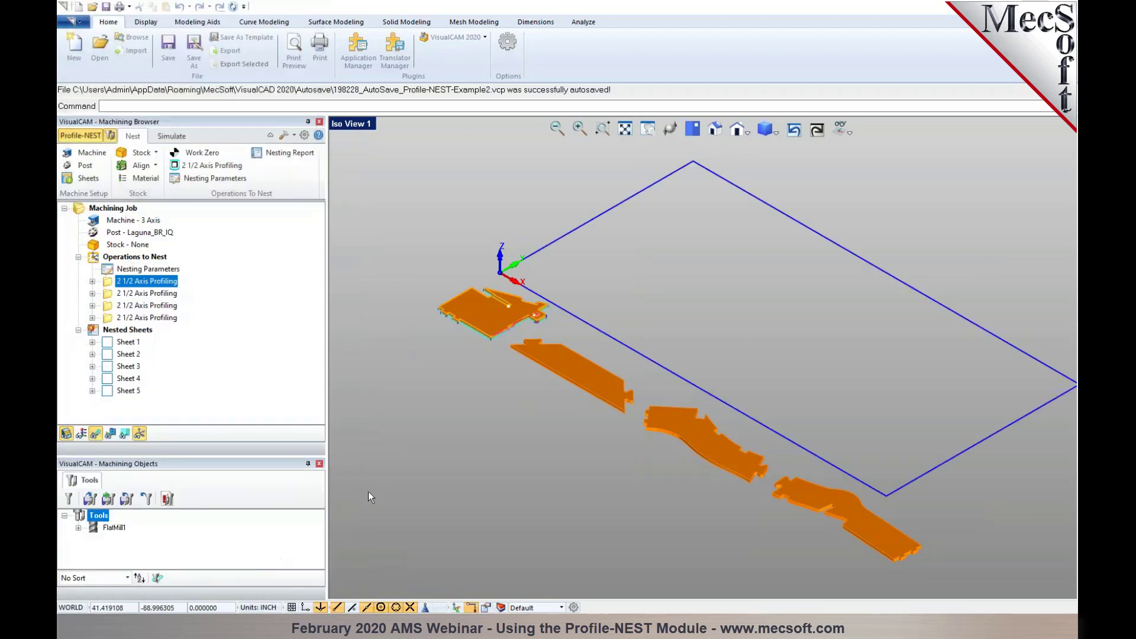
# Execute the nest again with the part's new grain direction and look over Sheets 1, 2, 3 and 5
pyautogui.click(215, 177)
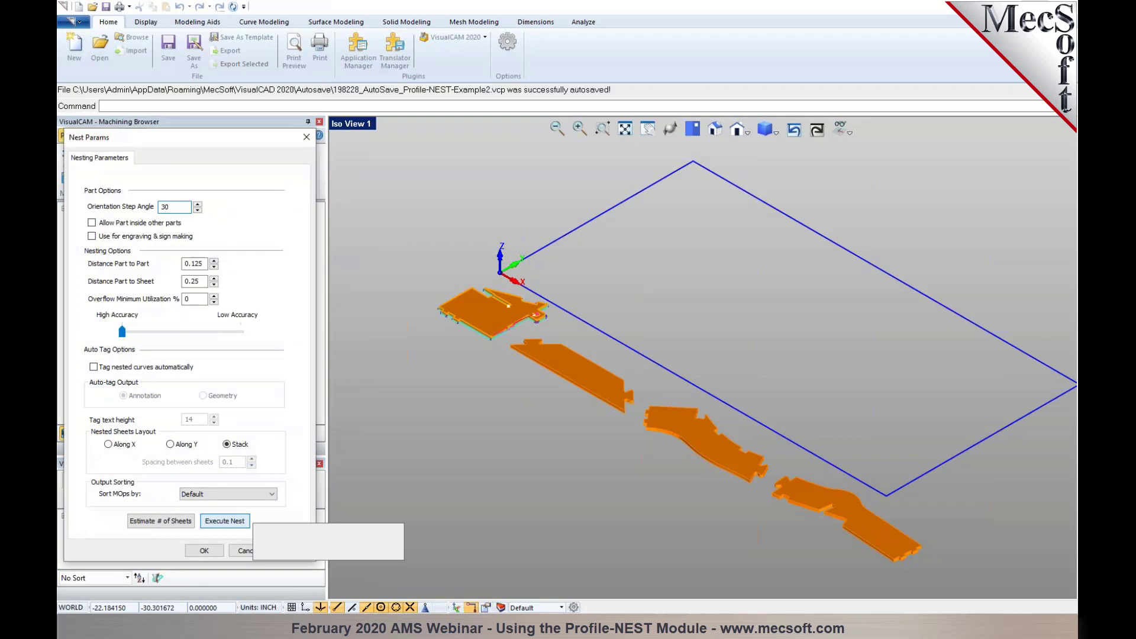
pyautogui.click(243, 521)
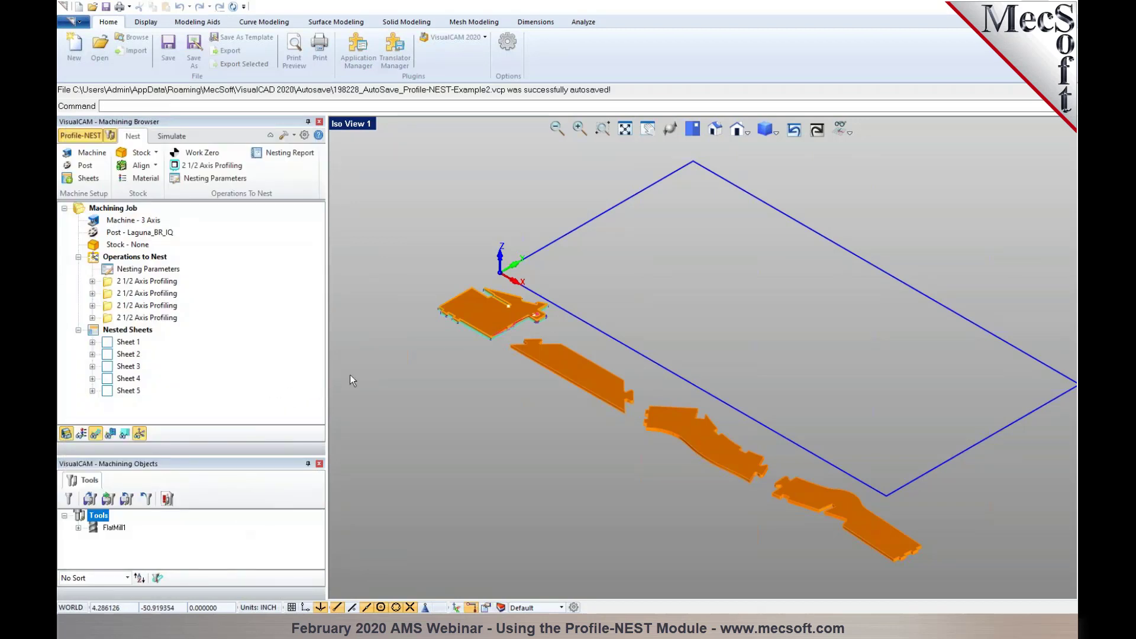
pyautogui.click(119, 345)
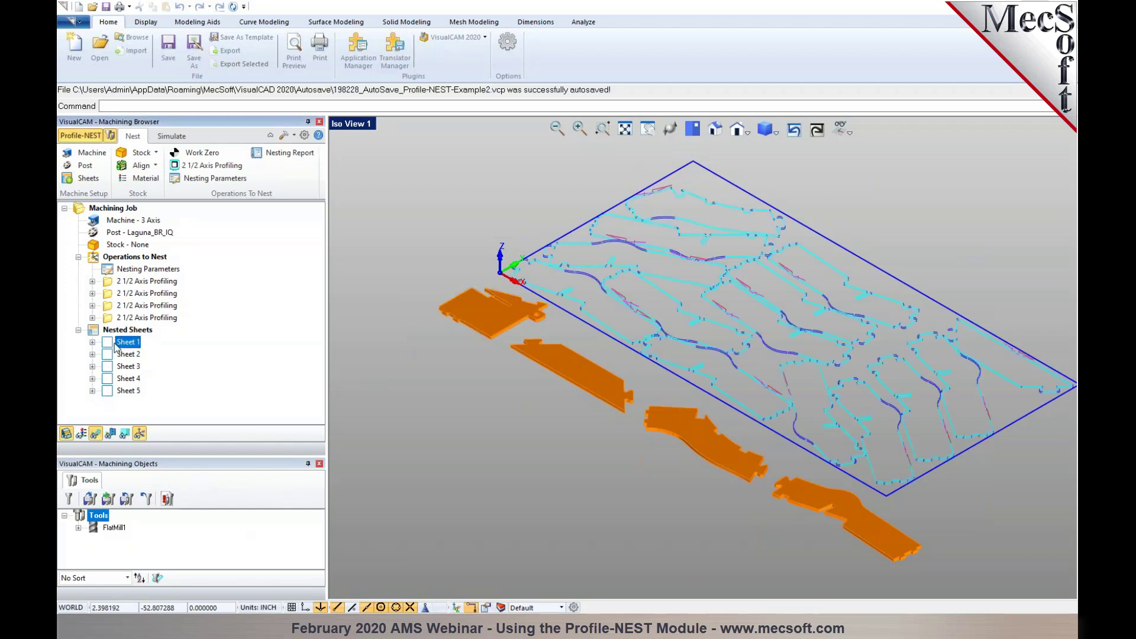
pyautogui.click(121, 355)
pyautogui.click(122, 367)
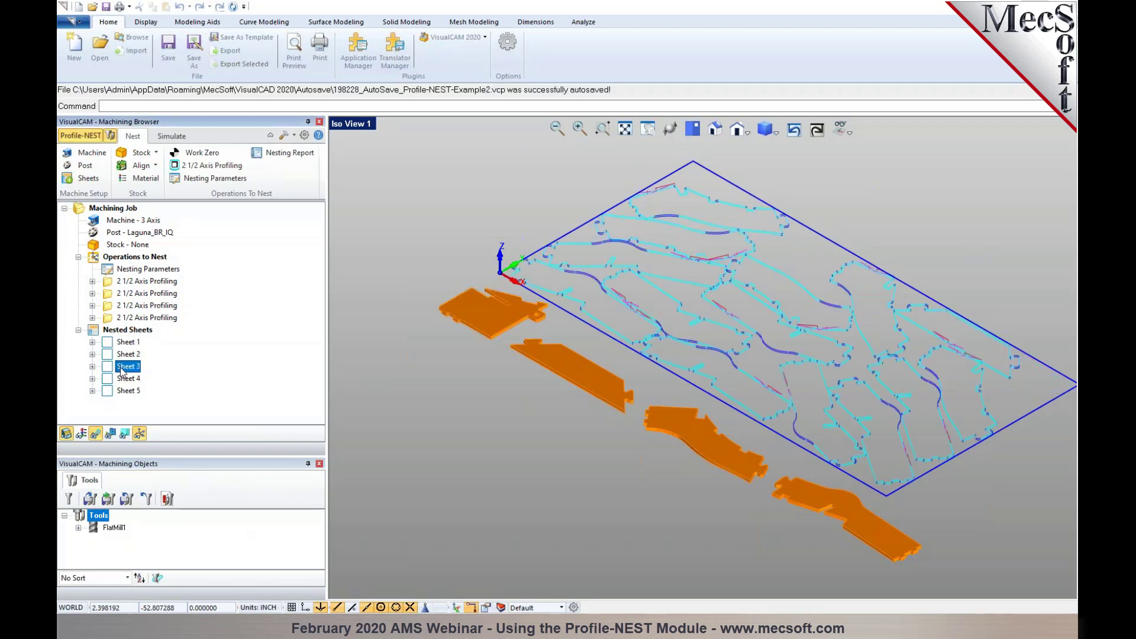
pyautogui.click(126, 390)
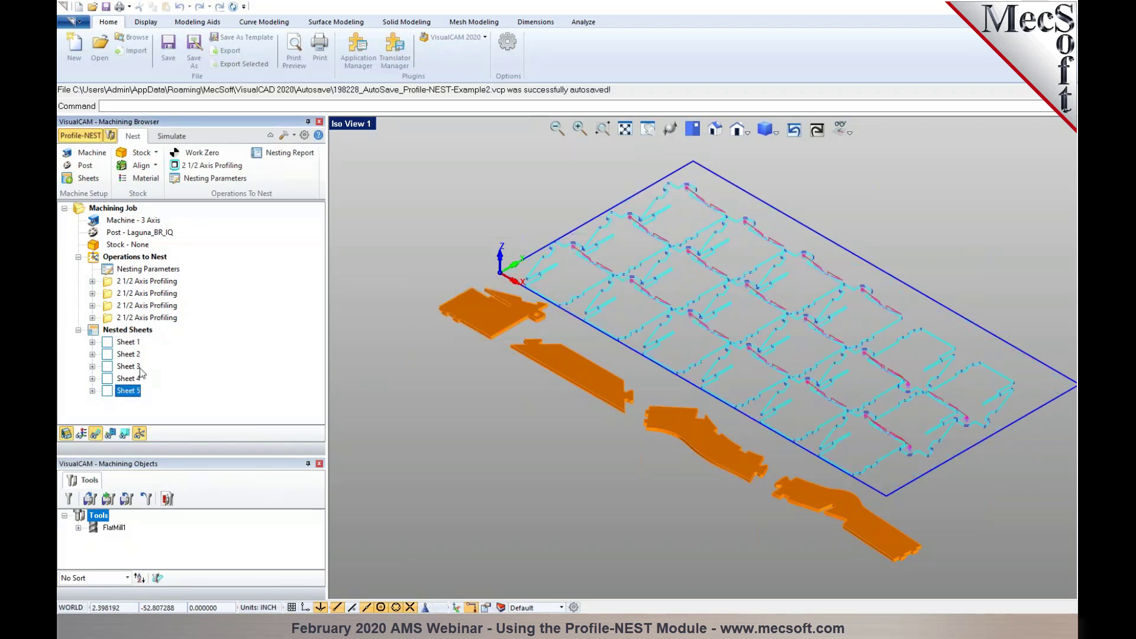
# Compare the first profiled part's orientation with Sheet 5 and check its grain direction in the operation's nesting parameters, leaving without changes
pyautogui.click(145, 281)
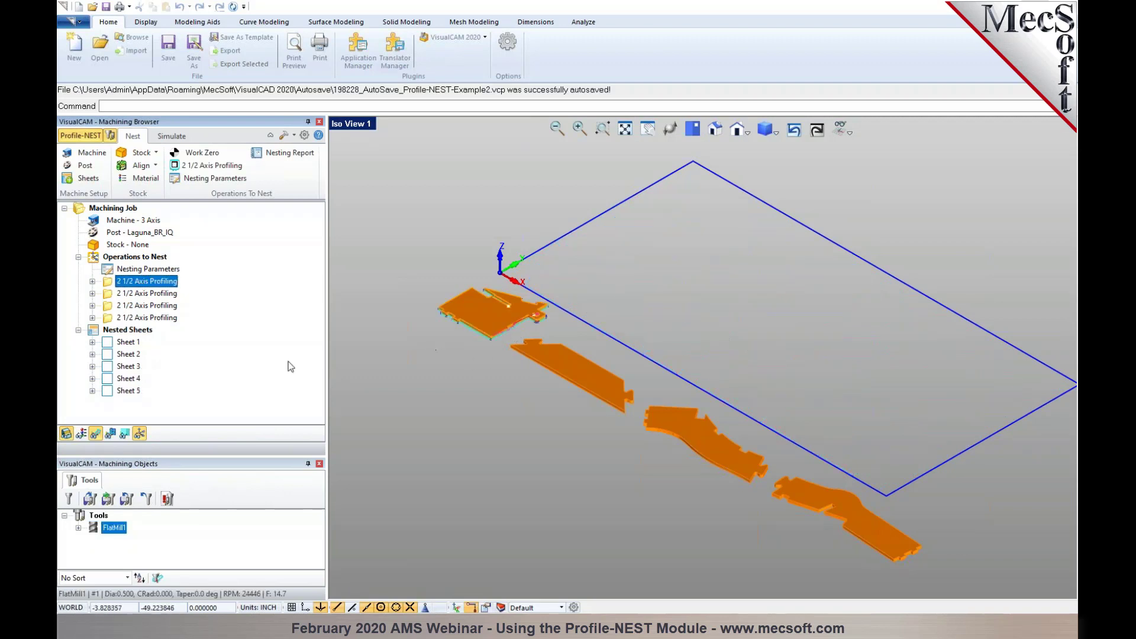
pyautogui.click(136, 393)
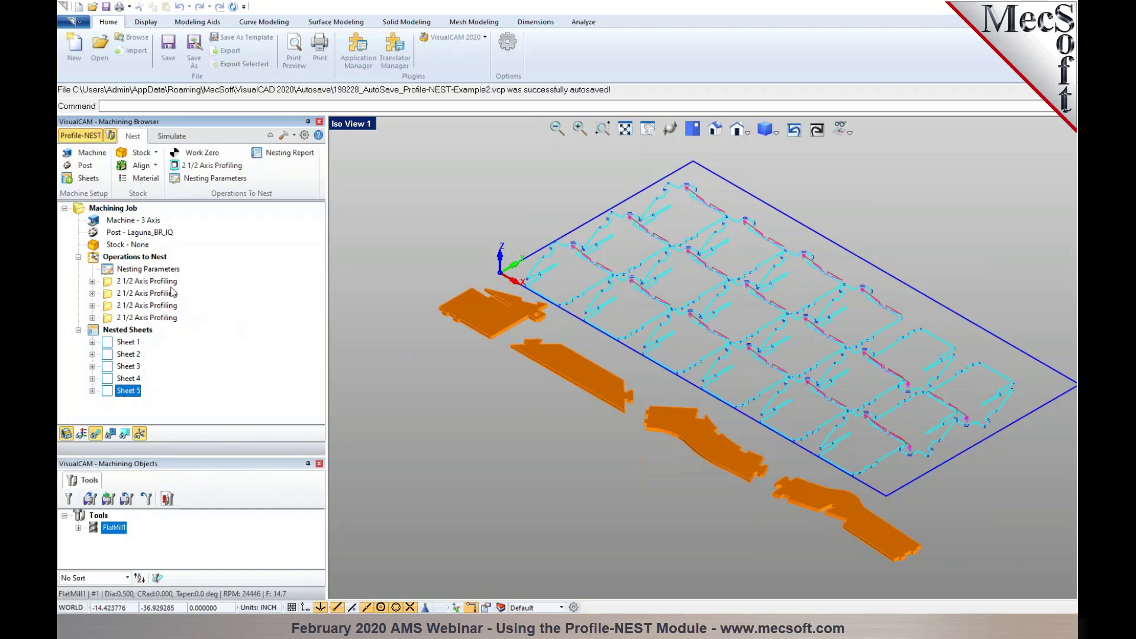
pyautogui.click(121, 283)
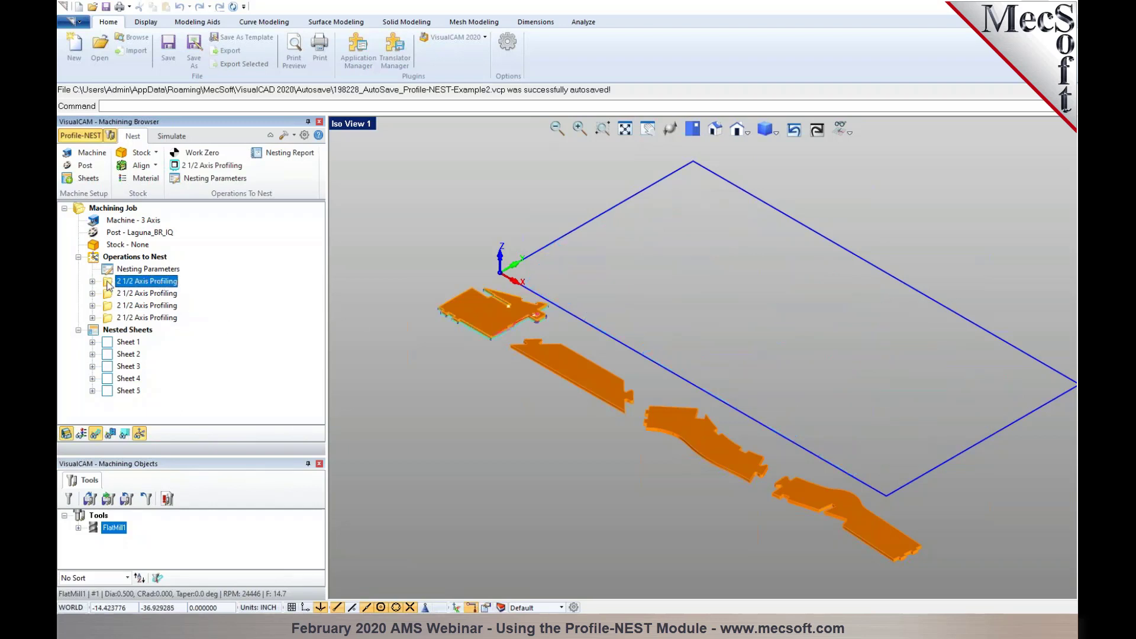
pyautogui.doubleClick(108, 285)
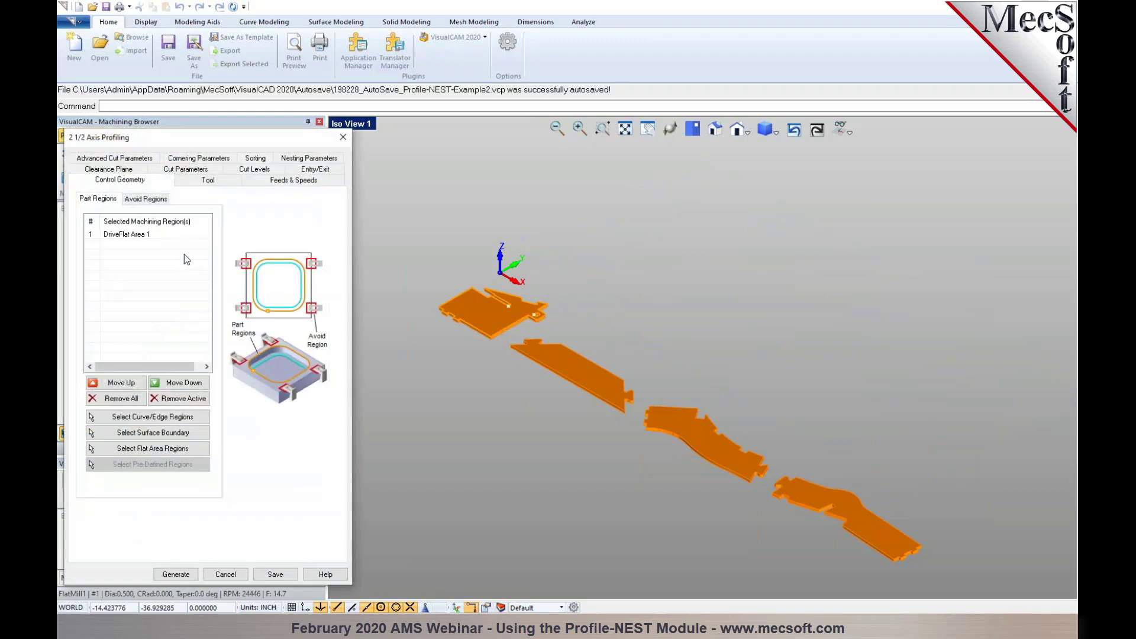
pyautogui.click(312, 163)
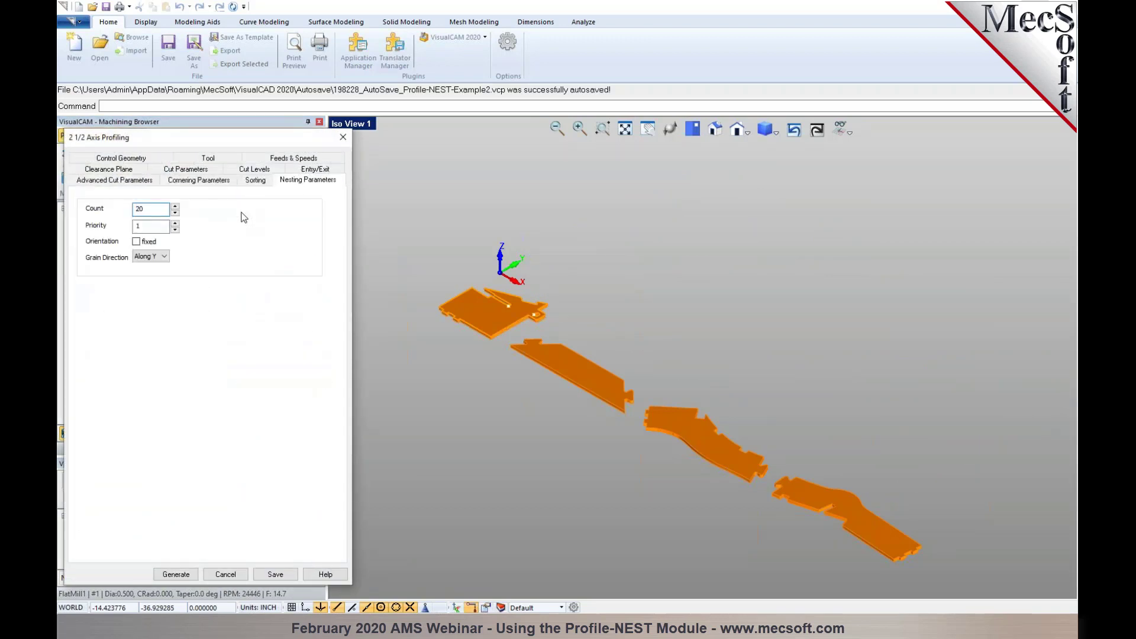
pyautogui.moveTo(165, 256)
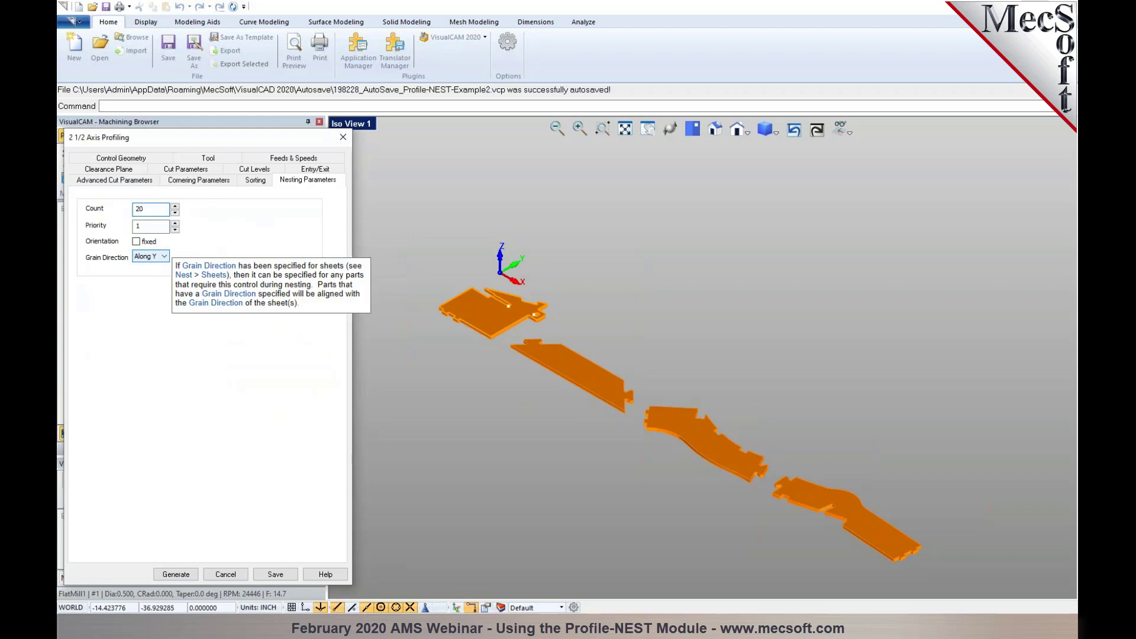
pyautogui.click(226, 574)
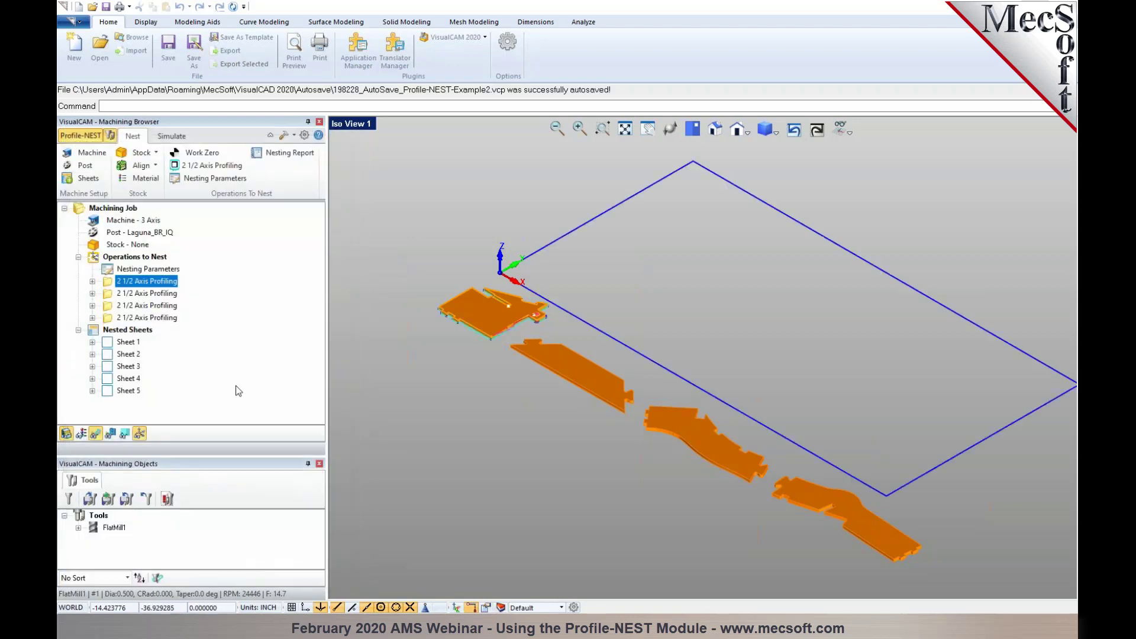